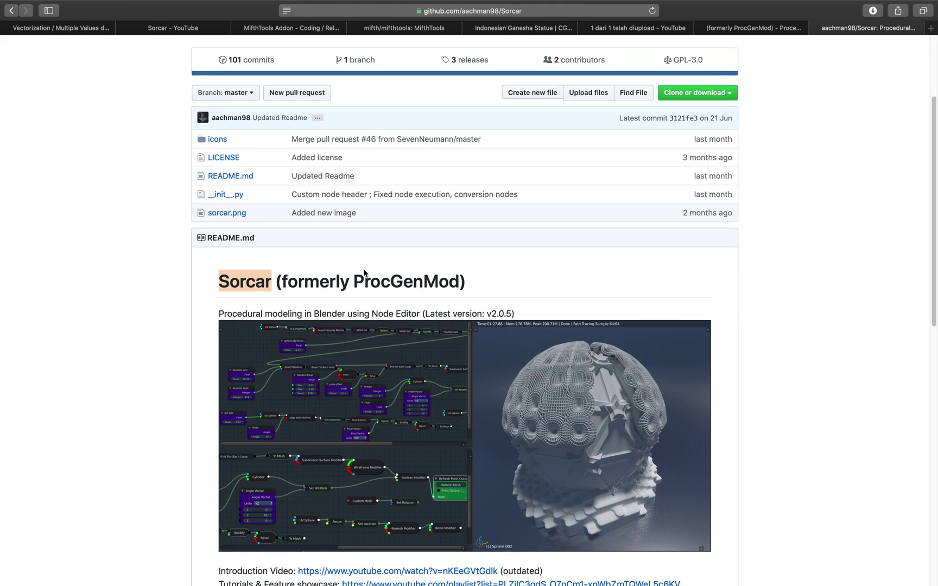
Examine the Sorcar GitHub page, reading its title, preview image, About section and repository overview.
{"action": "double_click", "coordinate": [261, 280]}
{"action": "scroll", "coordinate": [186, 287], "scroll_direction": "down", "scroll_amount": 3}
{"action": "scroll", "coordinate": [179, 298], "scroll_direction": "up", "scroll_amount": 1}
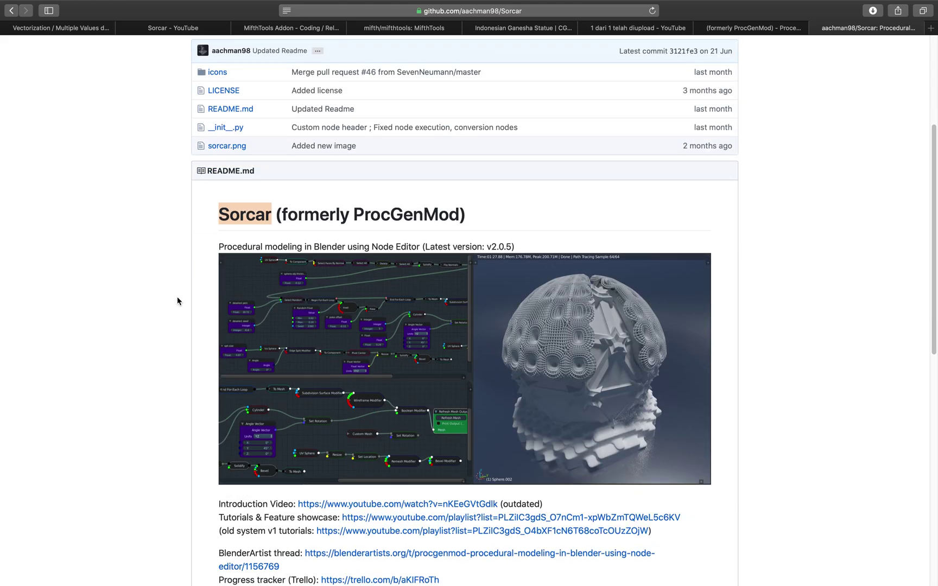
{"action": "scroll", "coordinate": [165, 293], "scroll_direction": "down", "scroll_amount": 4}
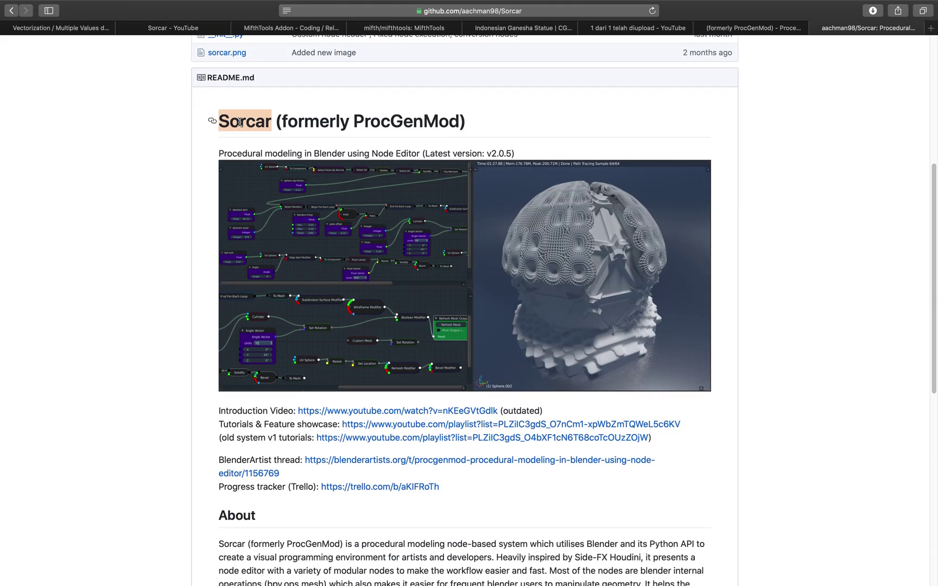
{"action": "left_click", "coordinate": [230, 120]}
{"action": "left_click_drag", "start_coordinate": [223, 119], "coordinate": [258, 121]}
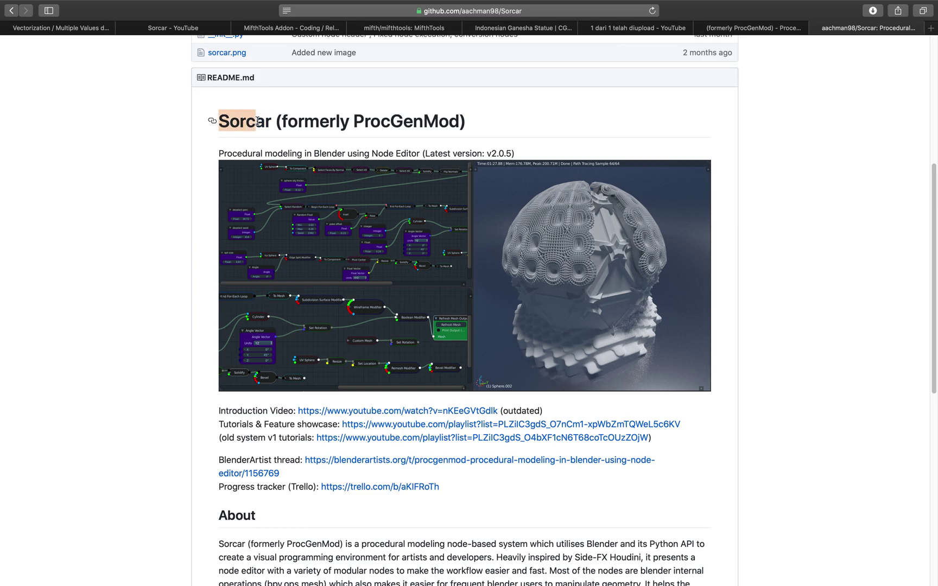
{"action": "left_click", "coordinate": [190, 158]}
{"action": "scroll", "coordinate": [170, 235], "scroll_direction": "down", "scroll_amount": 9}
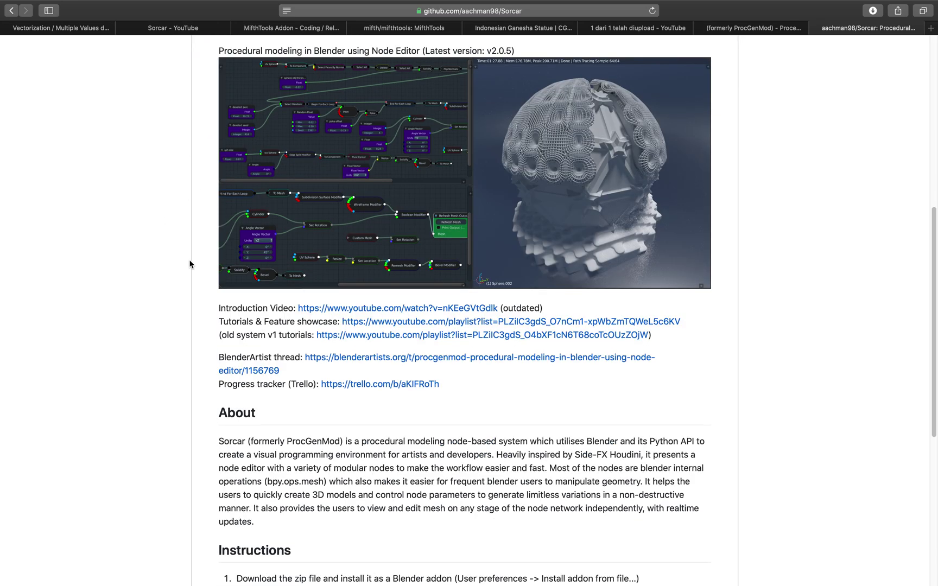
{"action": "scroll", "coordinate": [190, 276], "scroll_direction": "down", "scroll_amount": 5}
{"action": "scroll", "coordinate": [190, 276], "scroll_direction": "up", "scroll_amount": 20}
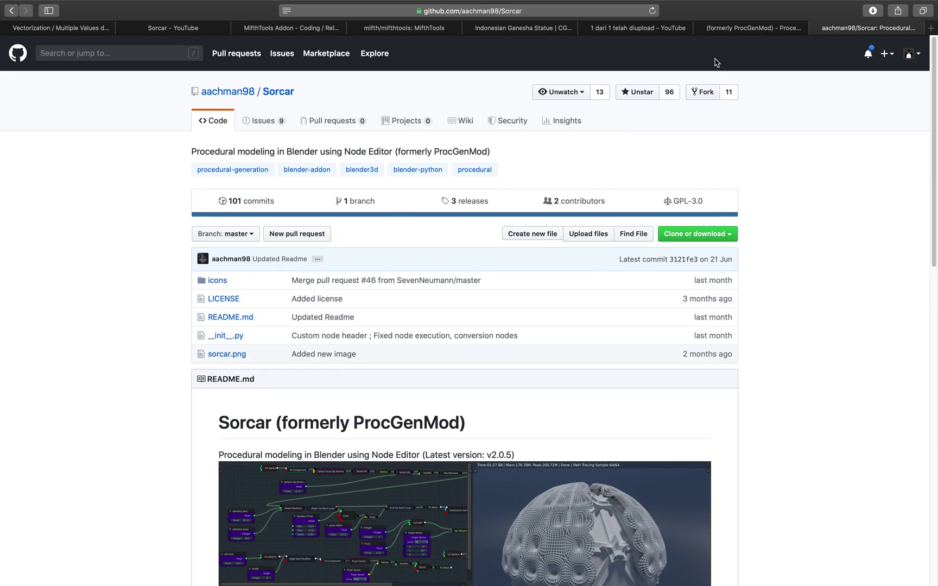
Open the BlenderArtists thread about Sorcar and examine its first post with the About text and project links.
{"action": "left_click", "coordinate": [732, 30]}
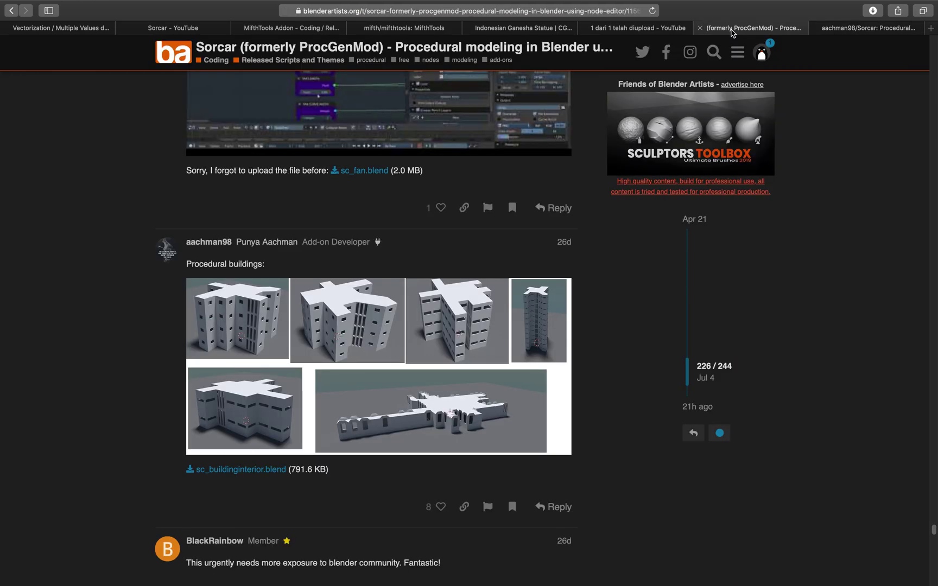
{"action": "scroll", "coordinate": [932, 527], "scroll_direction": "up", "scroll_amount": 15}
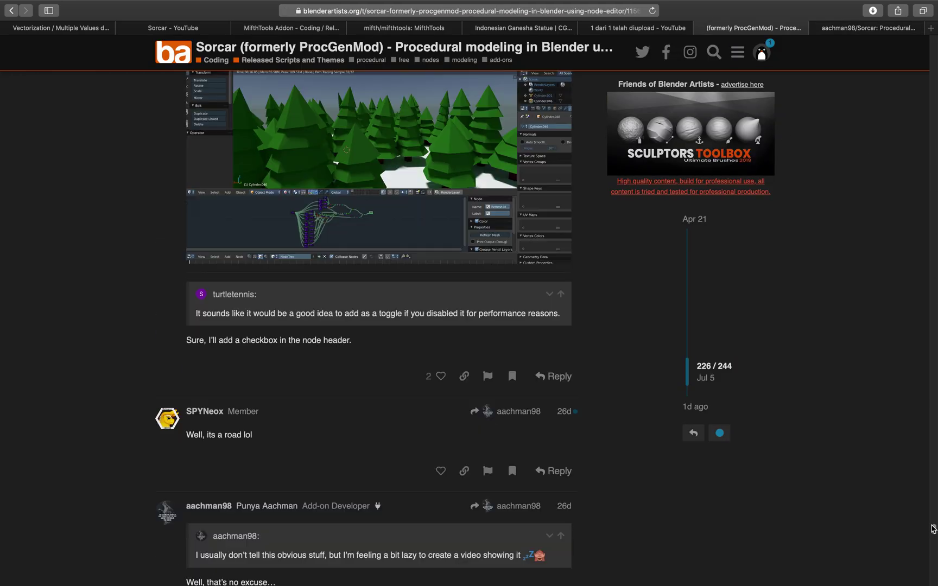
{"action": "scroll", "coordinate": [931, 524], "scroll_direction": "up", "scroll_amount": 15}
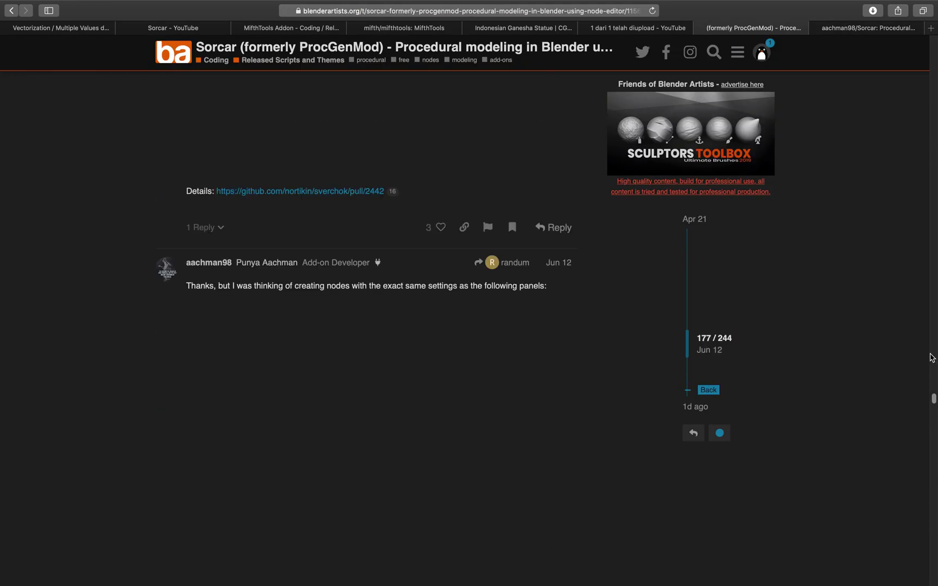
{"action": "left_click_drag", "start_coordinate": [933, 77], "coordinate": [932, 44]}
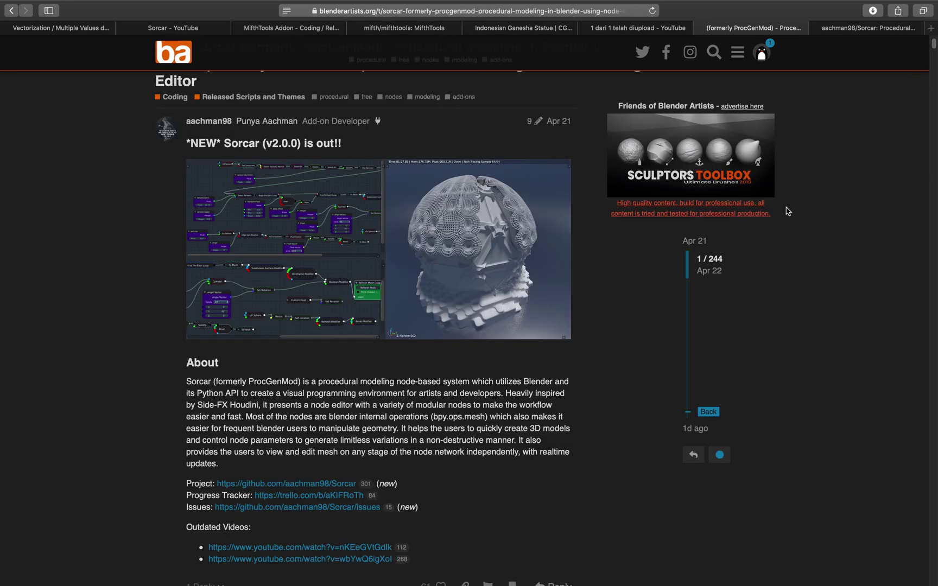
{"action": "scroll", "coordinate": [935, 51], "scroll_direction": "down", "scroll_amount": 1}
{"action": "scroll", "coordinate": [935, 51], "scroll_direction": "down", "scroll_amount": 3}
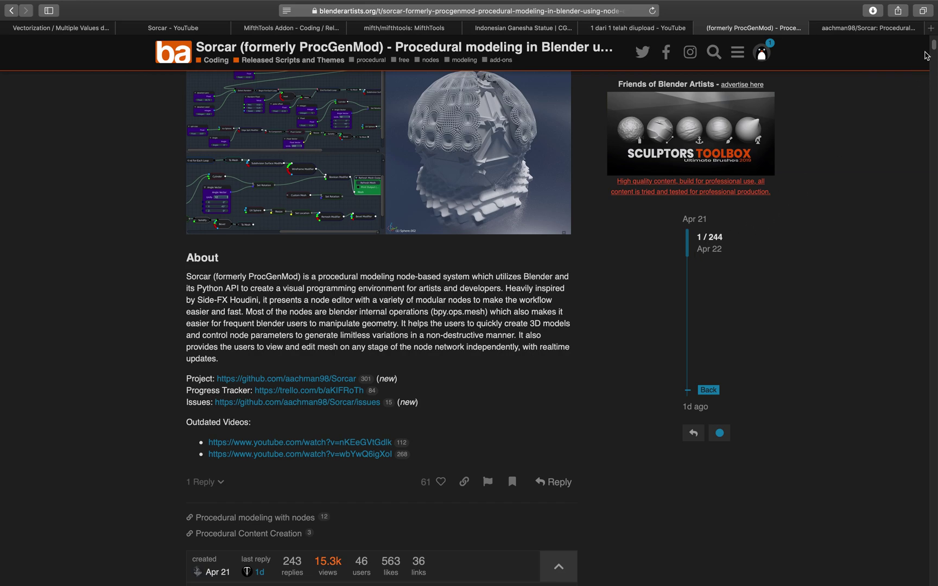
Browse through the replies further down the BlenderArtists Sorcar thread.
{"action": "left_click_drag", "start_coordinate": [933, 46], "coordinate": [919, 239]}
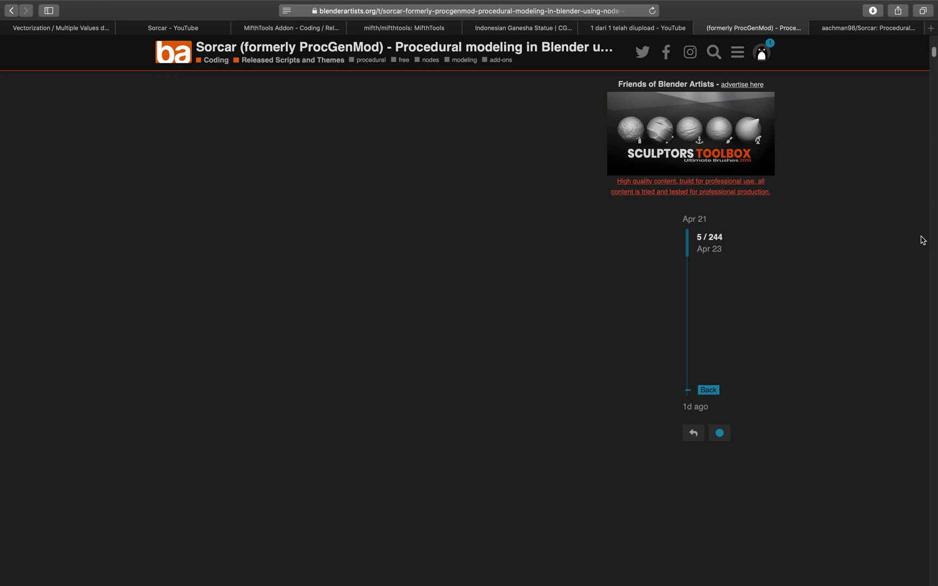
{"action": "left_click", "coordinate": [933, 506]}
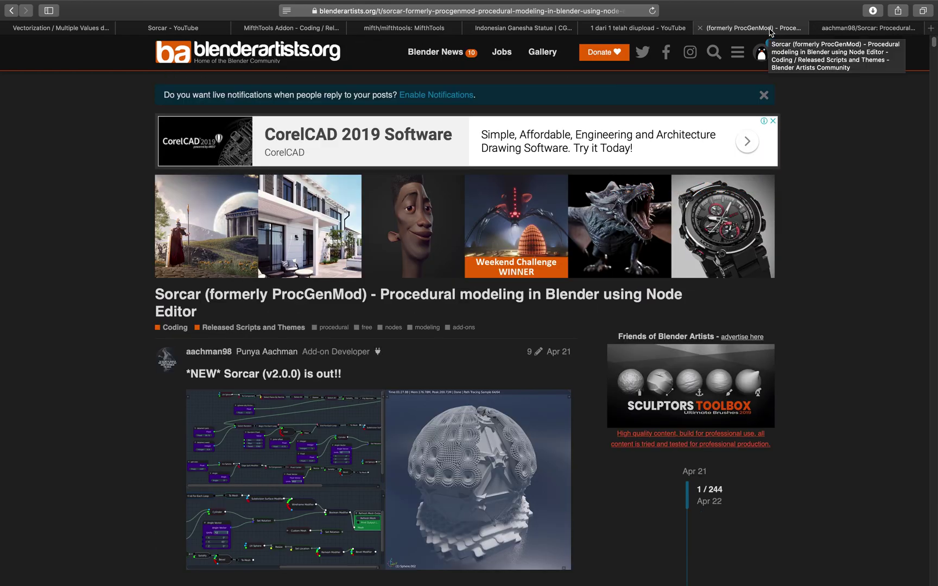
{"action": "scroll", "coordinate": [935, 52], "scroll_direction": "down", "scroll_amount": 10}
{"action": "scroll", "coordinate": [936, 51], "scroll_direction": "down", "scroll_amount": 15}
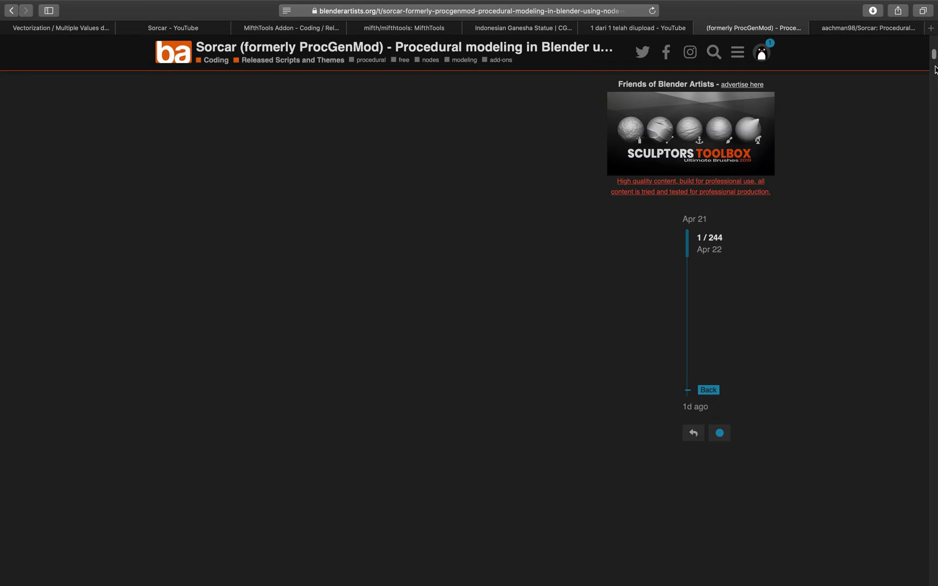
{"action": "left_click", "coordinate": [936, 286]}
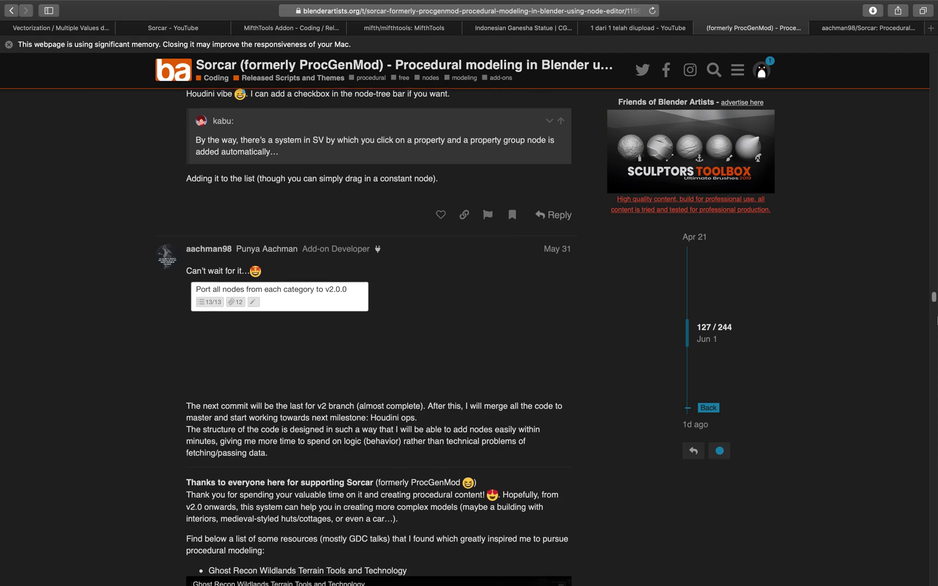
{"action": "left_click_drag", "start_coordinate": [933, 298], "coordinate": [918, 179]}
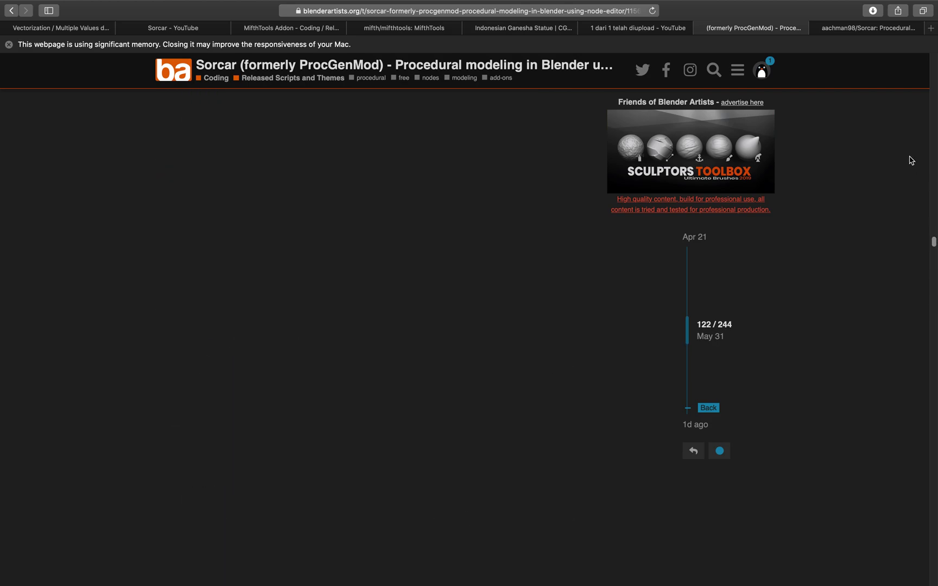
Return to the Sorcar GitHub page and examine the README's tutorial links and installation instructions.
{"action": "left_click", "coordinate": [843, 31]}
{"action": "scroll", "coordinate": [477, 330], "scroll_direction": "down", "scroll_amount": 10}
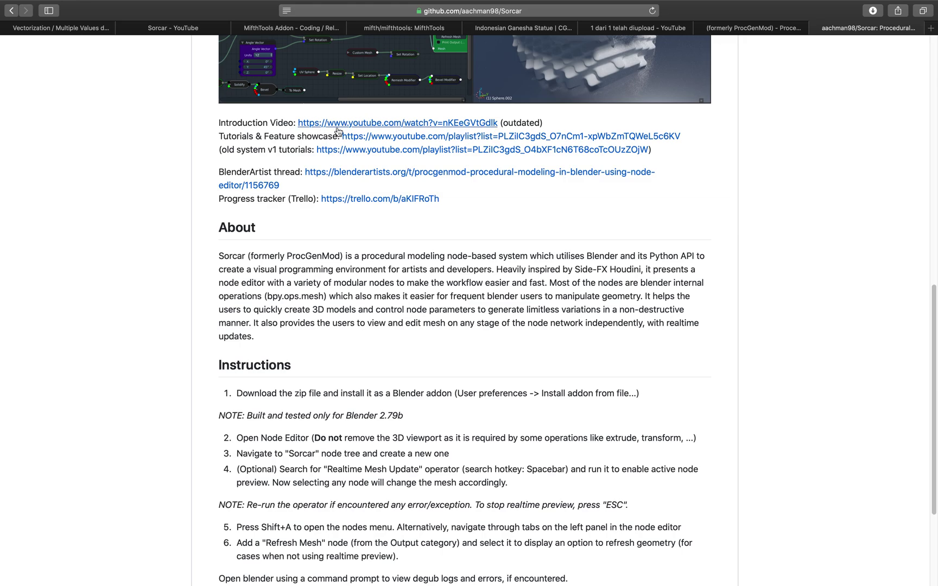
{"action": "scroll", "coordinate": [319, 182], "scroll_direction": "up", "scroll_amount": 1}
{"action": "scroll", "coordinate": [374, 225], "scroll_direction": "up", "scroll_amount": 3}
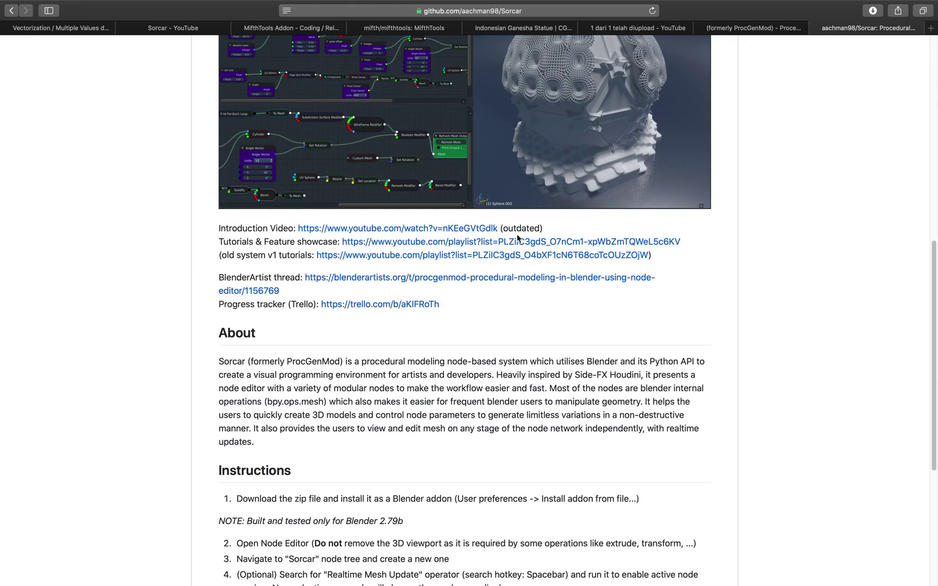
Switch to the desktop, open the _THETA_STEREO folder in Finder and launch Blender from there, dismissing its splash screen.
{"action": "key", "text": "ctrl+Left"}
{"action": "left_click", "coordinate": [769, 116]}
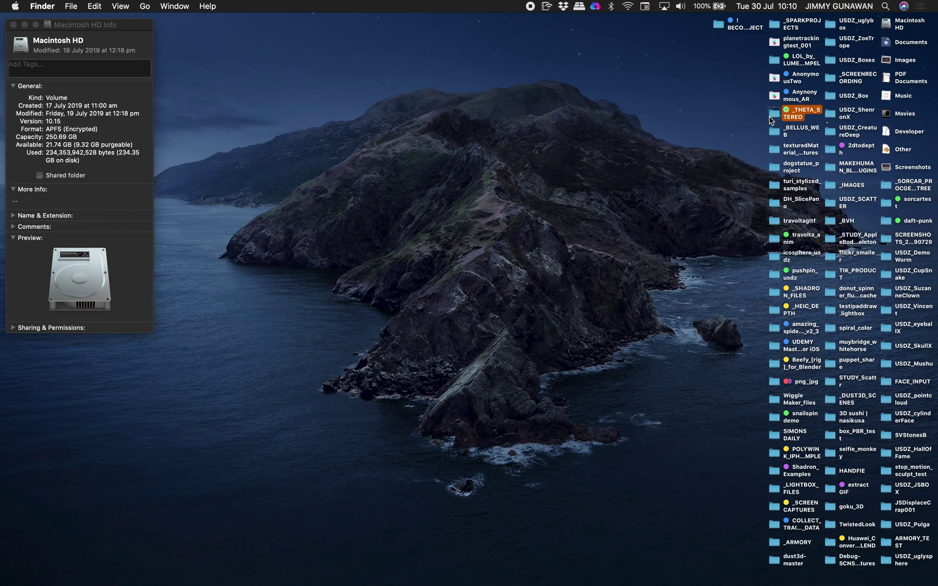
{"action": "double_click", "coordinate": [767, 115]}
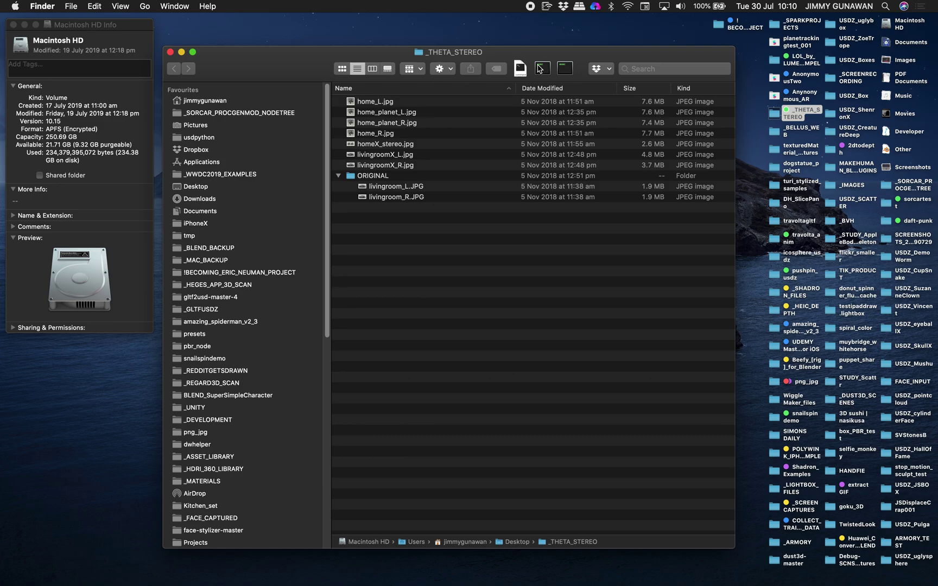
{"action": "left_click", "coordinate": [539, 68]}
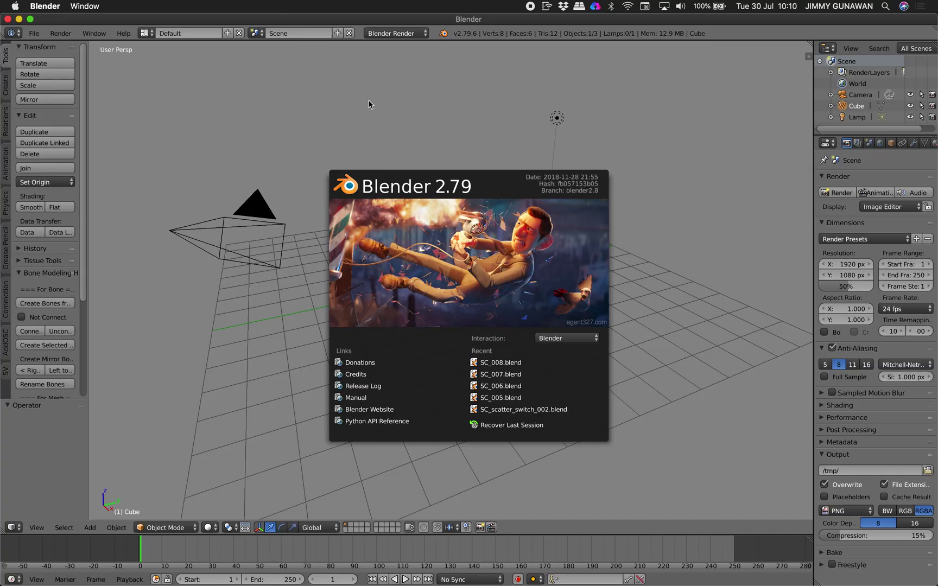
{"action": "left_click", "coordinate": [369, 104]}
Split the 3D view into two stacked areas and make the upper one a Node Editor with a new Sverchok node tree.
{"action": "left_click_drag", "start_coordinate": [808, 56], "coordinate": [176, 309]}
{"action": "left_click", "coordinate": [13, 294]}
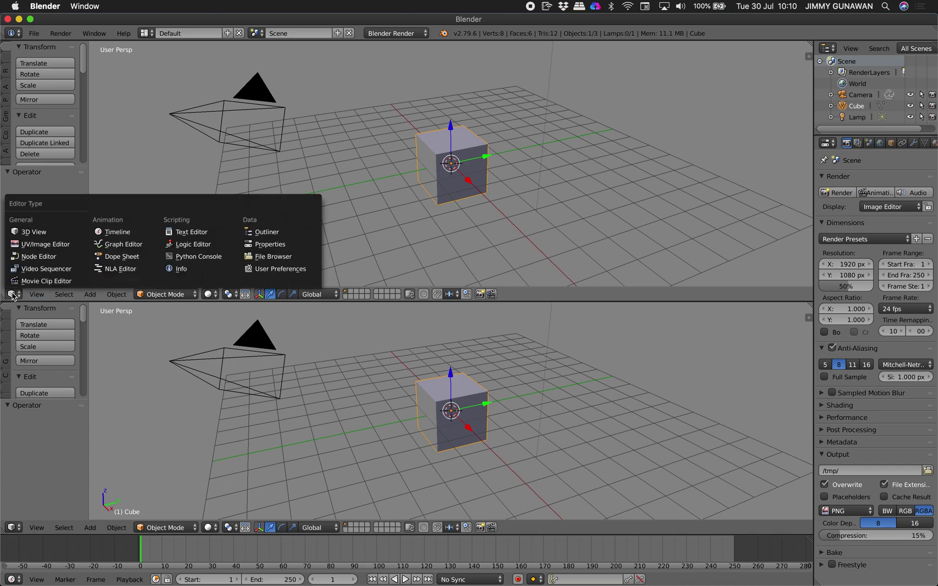
{"action": "left_click", "coordinate": [37, 256]}
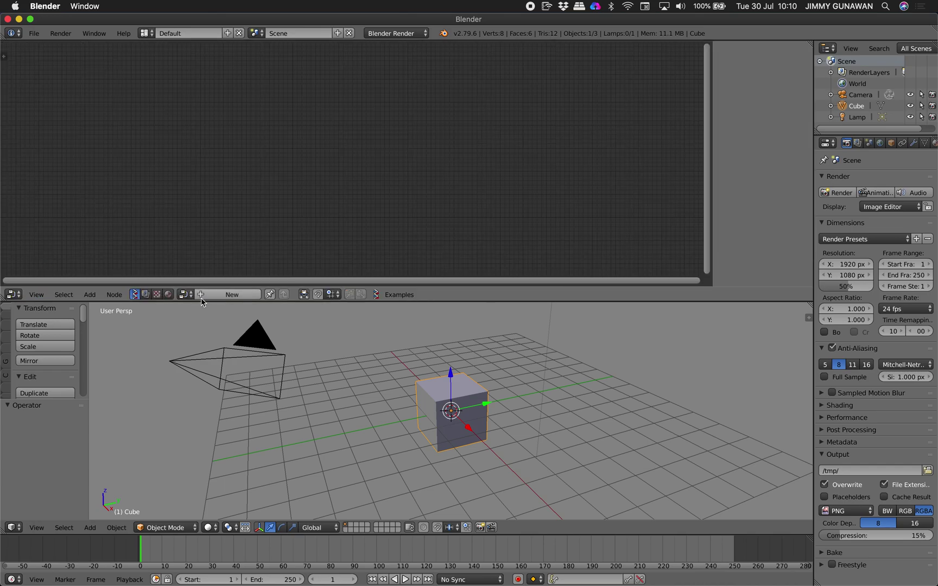
{"action": "left_click", "coordinate": [217, 294]}
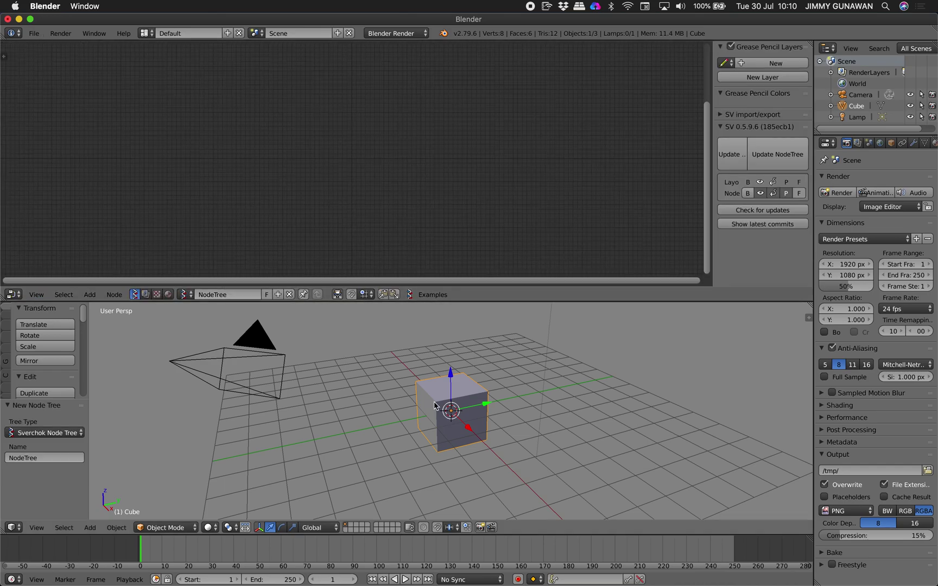
Delete all default objects, the cube, camera and lamp, from the scene.
{"action": "key", "text": "a"}
{"action": "key", "text": "a"}
{"action": "key", "text": "Delete"}
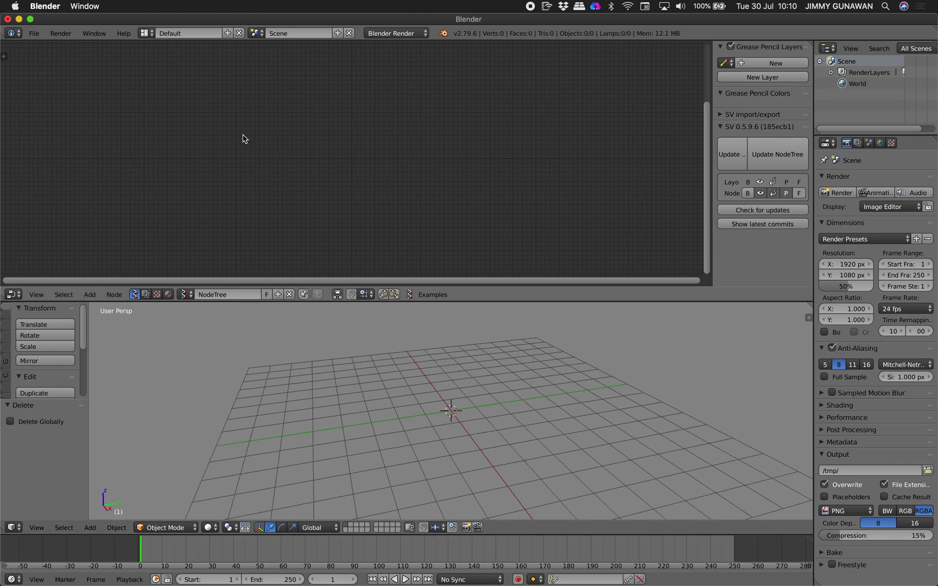
Add an NGon generator node to the Sverchok node tree.
{"action": "key", "text": "shift+a"}
{"action": "mouse_move", "coordinate": [247, 152]}
{"action": "left_click", "coordinate": [291, 174]}
{"action": "left_click", "coordinate": [254, 162]}
Search the Sverchok nodes for "plane" and place a Plane MK2 node beside the NGon node.
{"action": "middle_click_drag", "start_coordinate": [325, 157], "coordinate": [302, 134]}
{"action": "scroll", "coordinate": [302, 134], "scroll_direction": "up", "scroll_amount": 3}
{"action": "key", "text": "shift+a"}
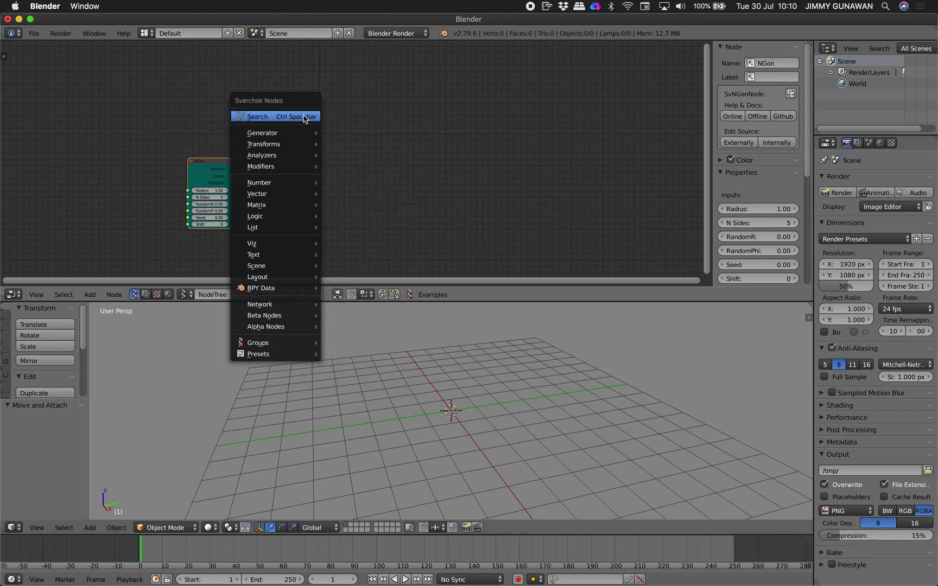
{"action": "left_click", "coordinate": [305, 117]}
{"action": "type", "text": "plane"}
{"action": "key", "text": "Return"}
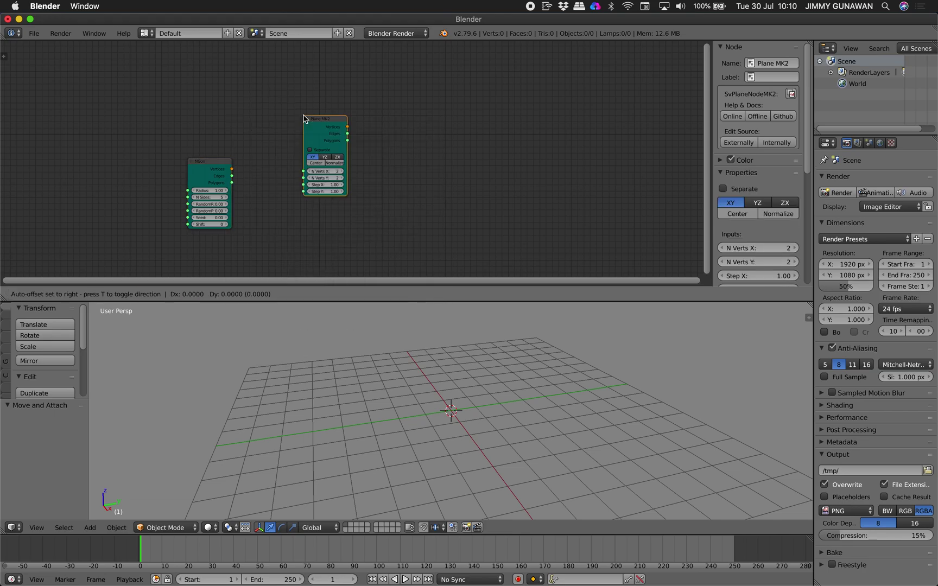
{"action": "left_click", "coordinate": [303, 115]}
Find the Sorcar add-on in the user preferences by searching "sorc", enable it, and close the preferences.
{"action": "scroll", "coordinate": [228, 111], "scroll_direction": "up", "scroll_amount": 1}
{"action": "left_click", "coordinate": [41, 35]}
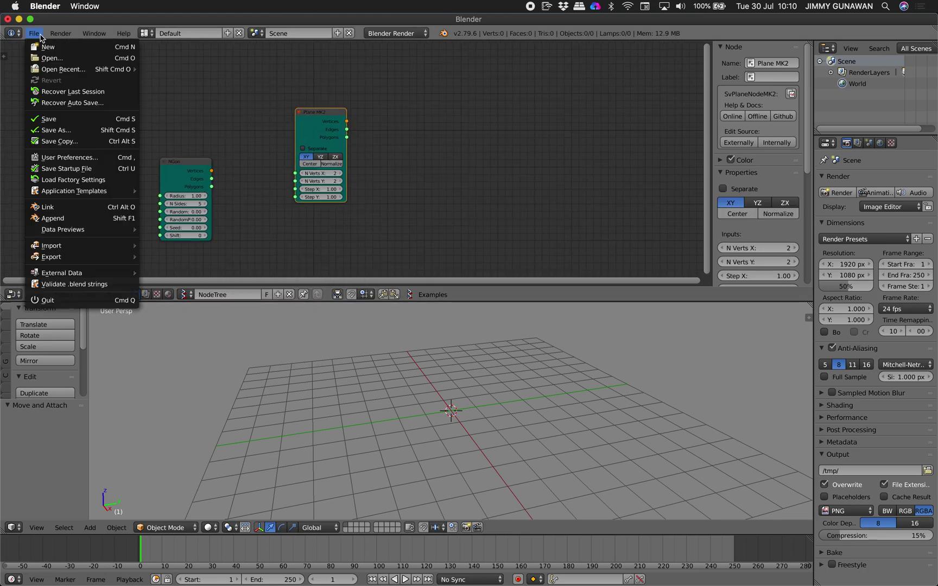
{"action": "key", "text": "Return"}
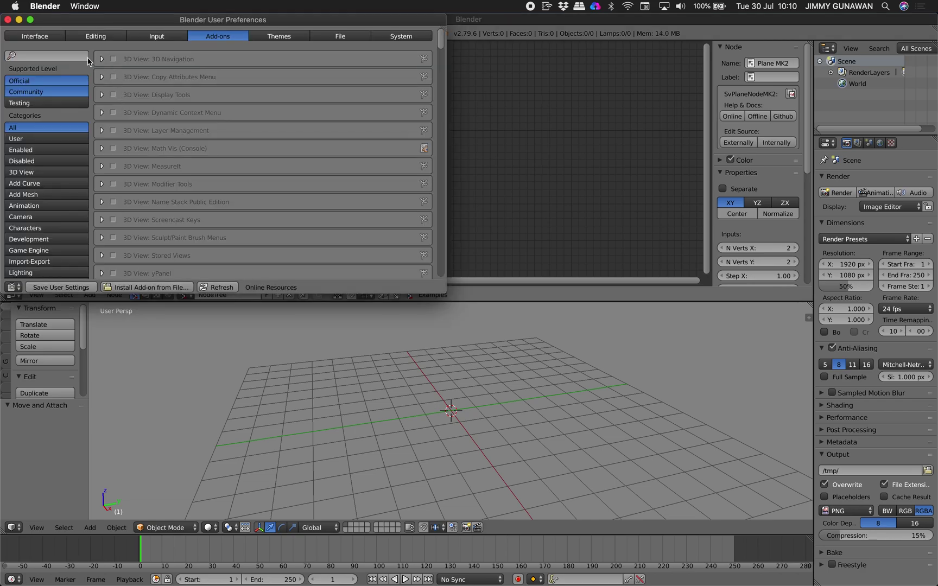
{"action": "type", "text": "soc"}
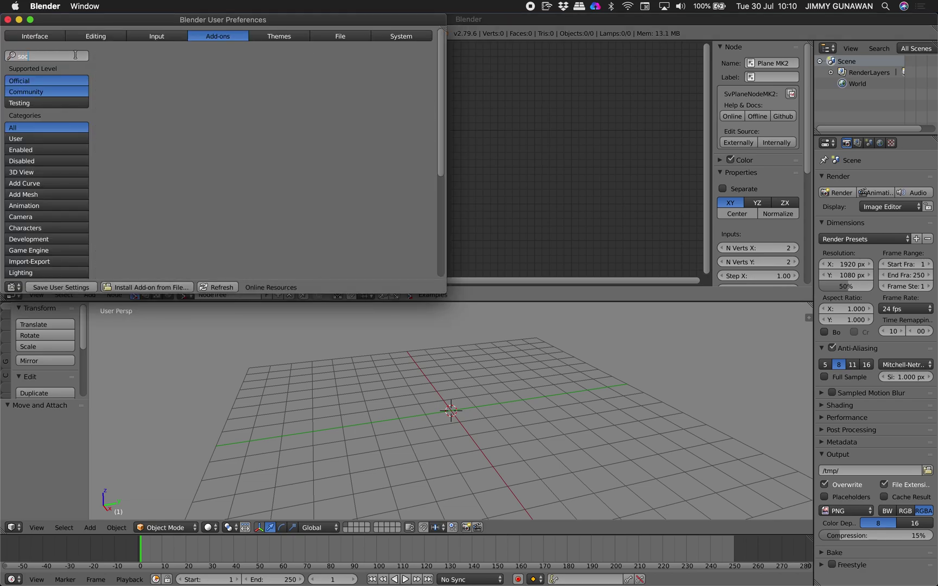
{"action": "key", "text": "BackSpace"}
{"action": "type", "text": "rc"}
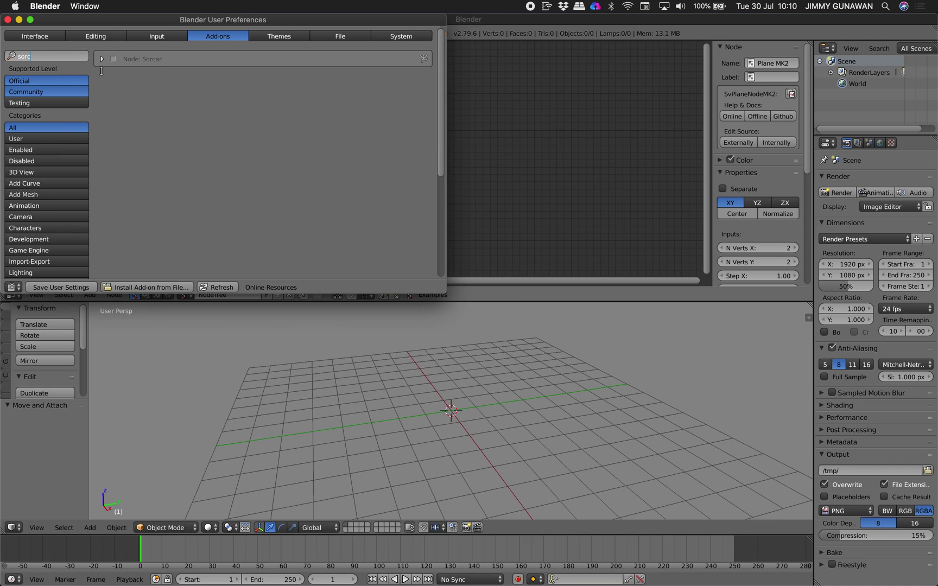
{"action": "left_click", "coordinate": [102, 59]}
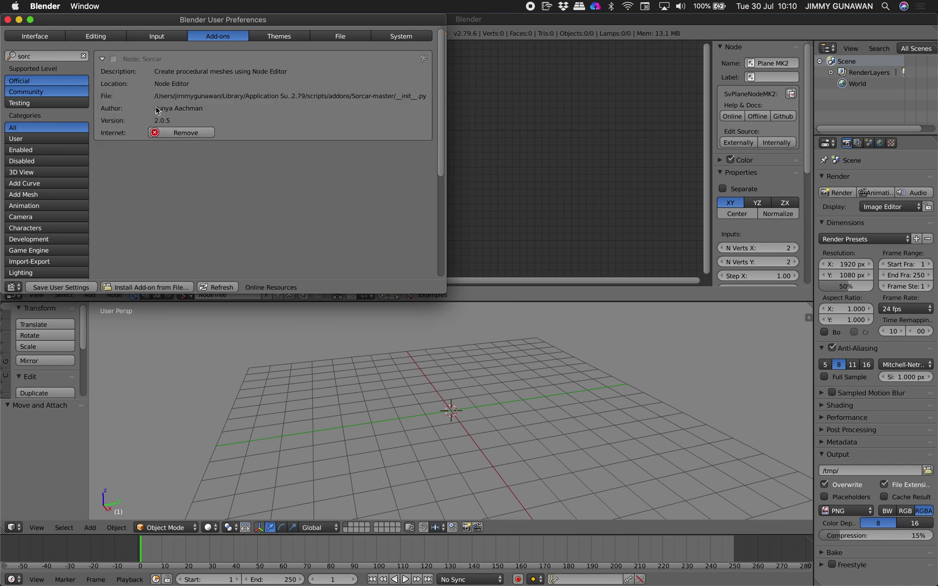
{"action": "left_click", "coordinate": [114, 59]}
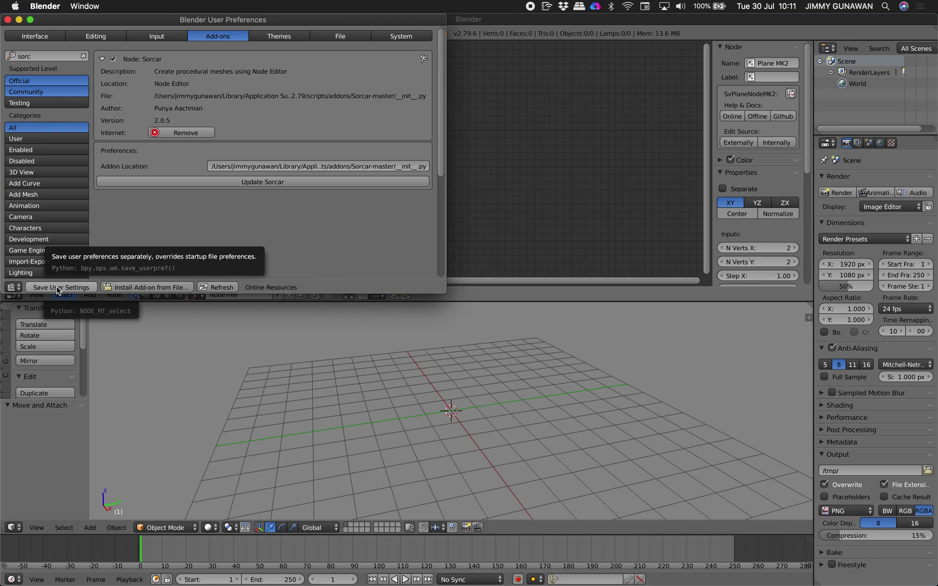
{"action": "left_click", "coordinate": [8, 19]}
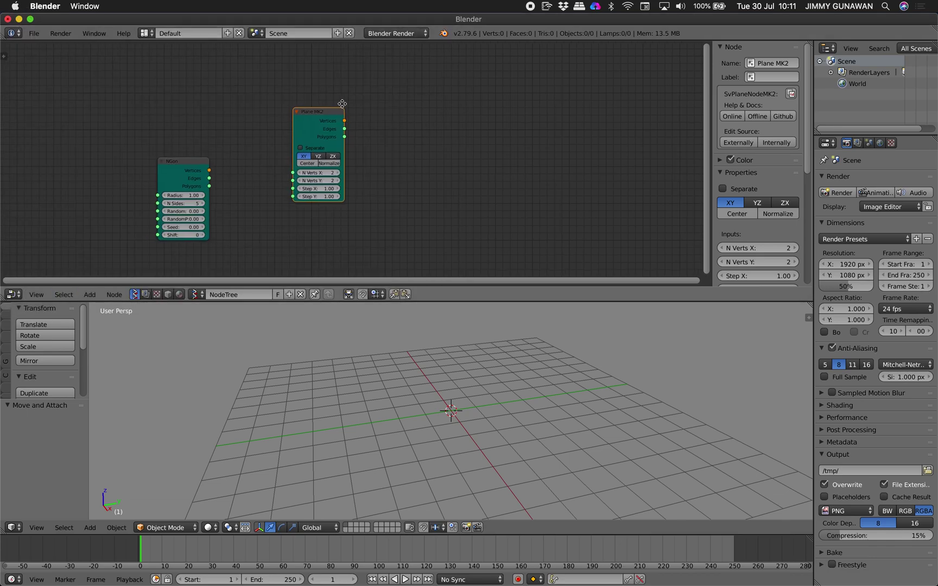
Try to open the node search in the Sverchok node tree.
{"action": "key", "text": "shift+a"}
{"action": "left_click", "coordinate": [386, 118]}
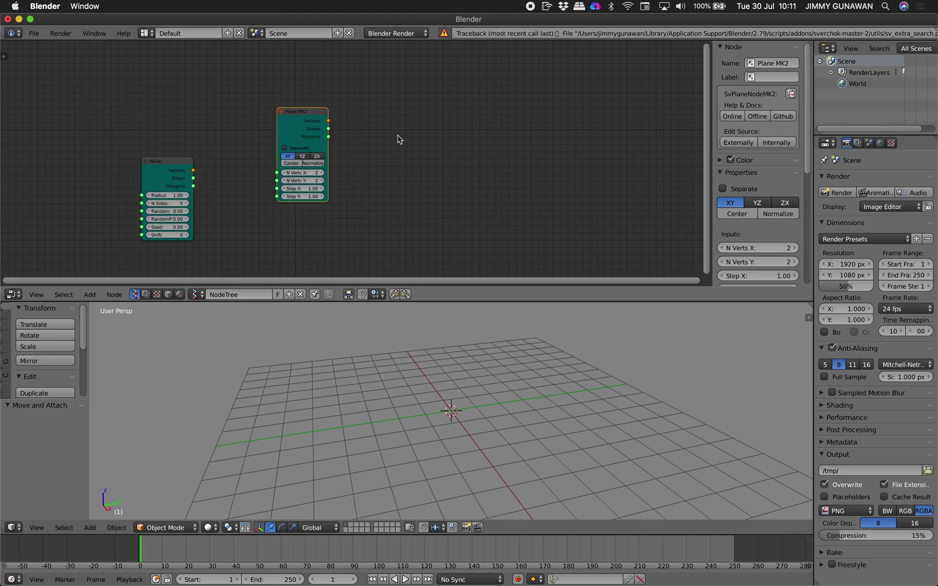
{"action": "key", "text": "shift+a"}
{"action": "left_click", "coordinate": [397, 138]}
Switch the node editor to the Sorcar tree type, create a new node tree, and hide the node editor's sidebar.
{"action": "left_click", "coordinate": [167, 296]}
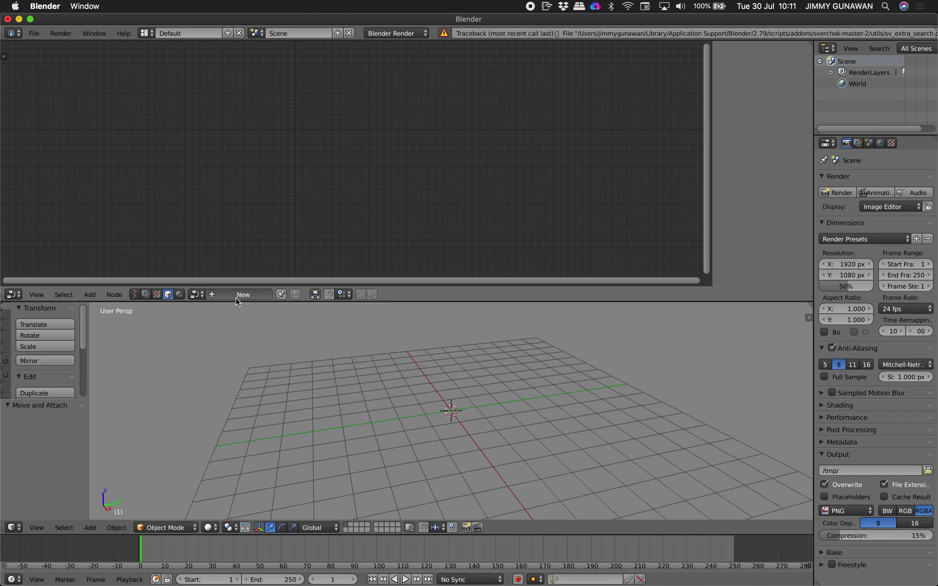
{"action": "left_click", "coordinate": [240, 296]}
{"action": "middle_click_drag", "start_coordinate": [447, 381], "coordinate": [415, 384]}
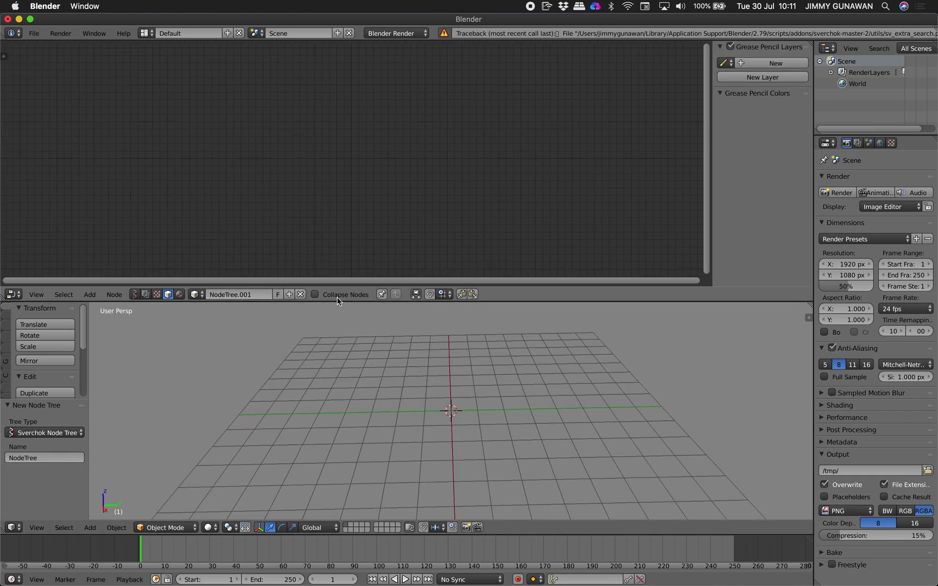
{"action": "key", "text": "n"}
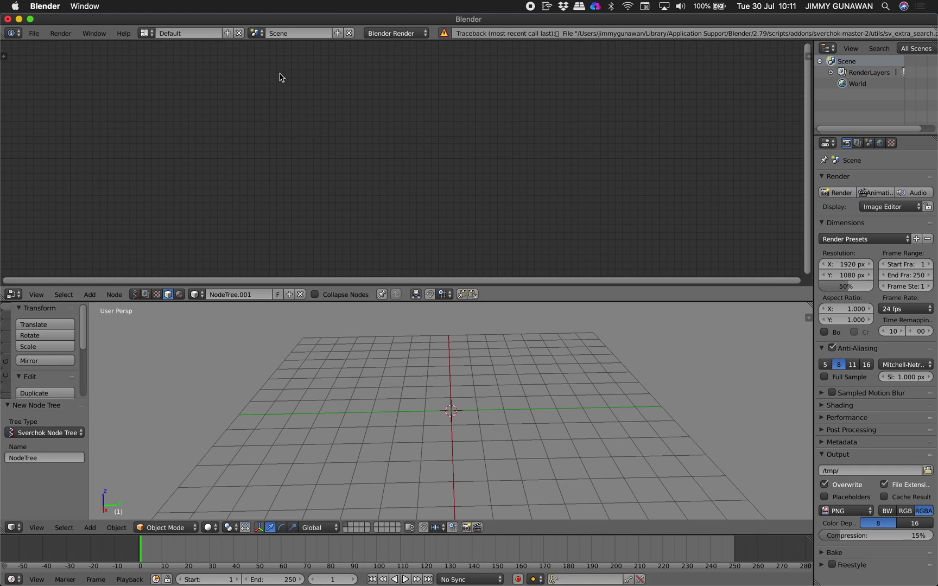
Show the window full screen and save the file to the Desktop as sorcar_firsttime_001.blend.
{"action": "left_click", "coordinate": [31, 19]}
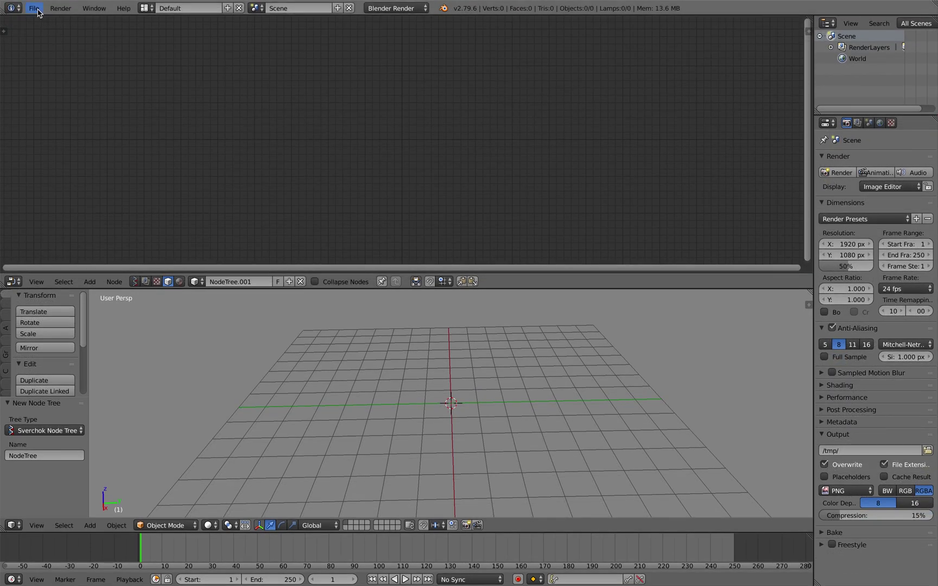
{"action": "left_click", "coordinate": [37, 9]}
{"action": "left_click", "coordinate": [90, 109]}
{"action": "left_click", "coordinate": [162, 51]}
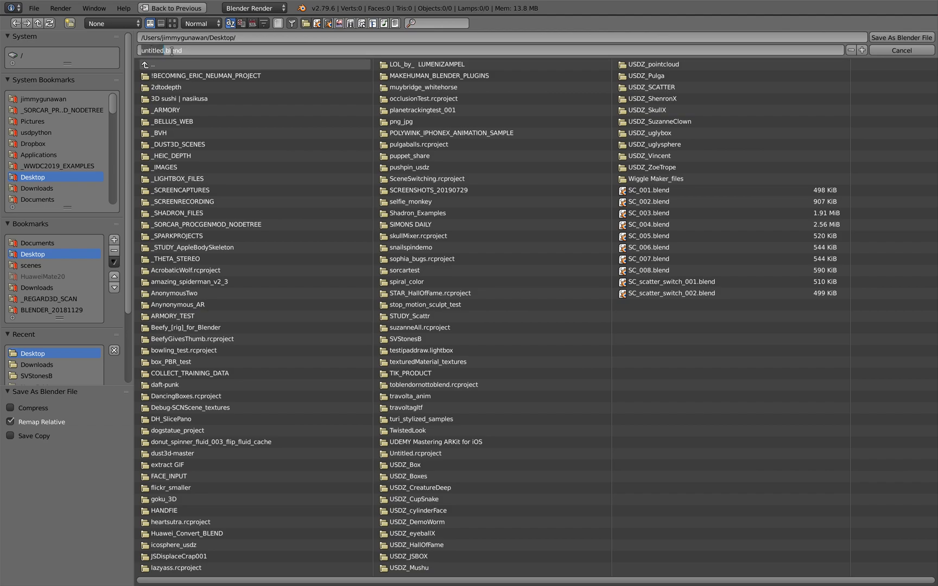
{"action": "type", "text": "sc"}
{"action": "type", "text": "01"}
{"action": "key", "text": "Return"}
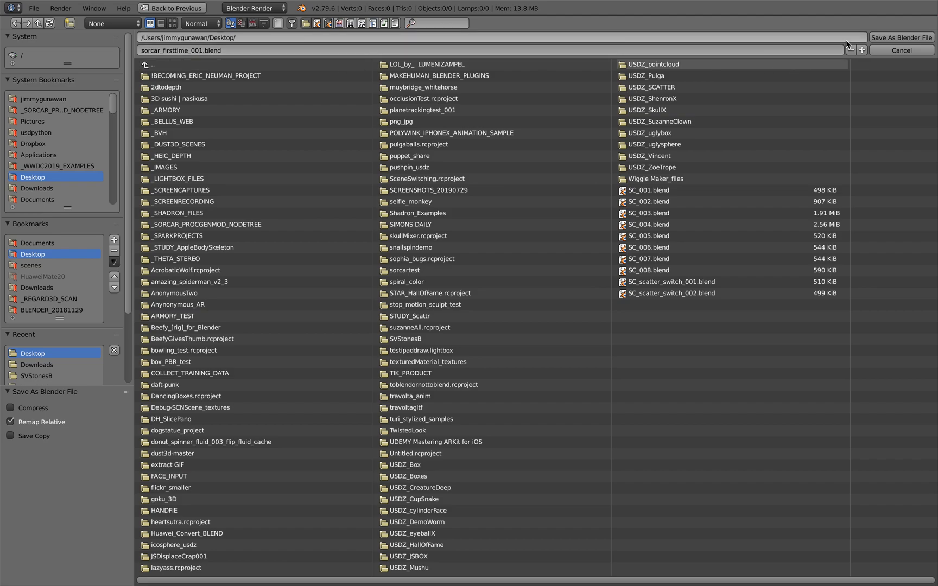
{"action": "left_click", "coordinate": [877, 38]}
Examine the Sorcar node categories, including Conversion, Deletion, Component Operators, Constants and Settings.
{"action": "key", "text": "shift+a"}
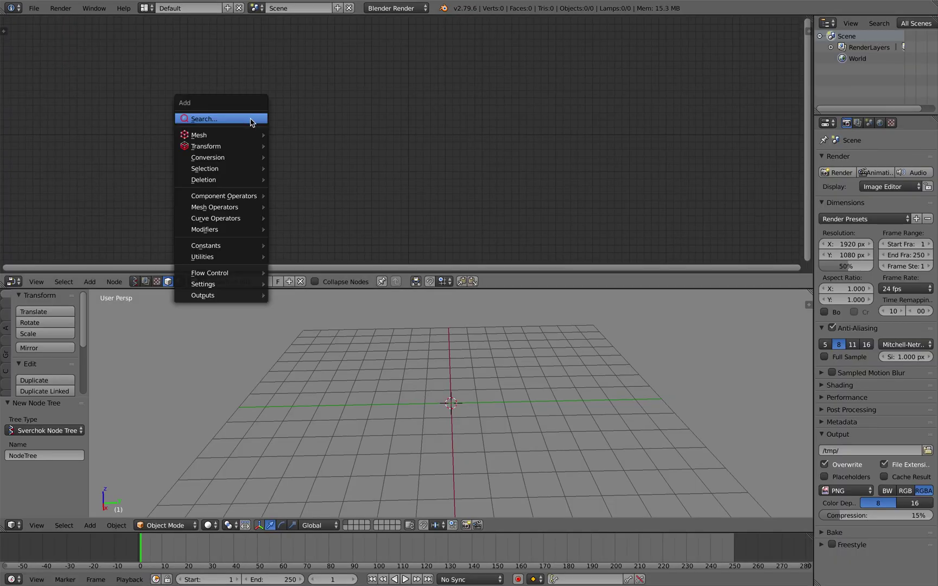
{"action": "mouse_move", "coordinate": [255, 136]}
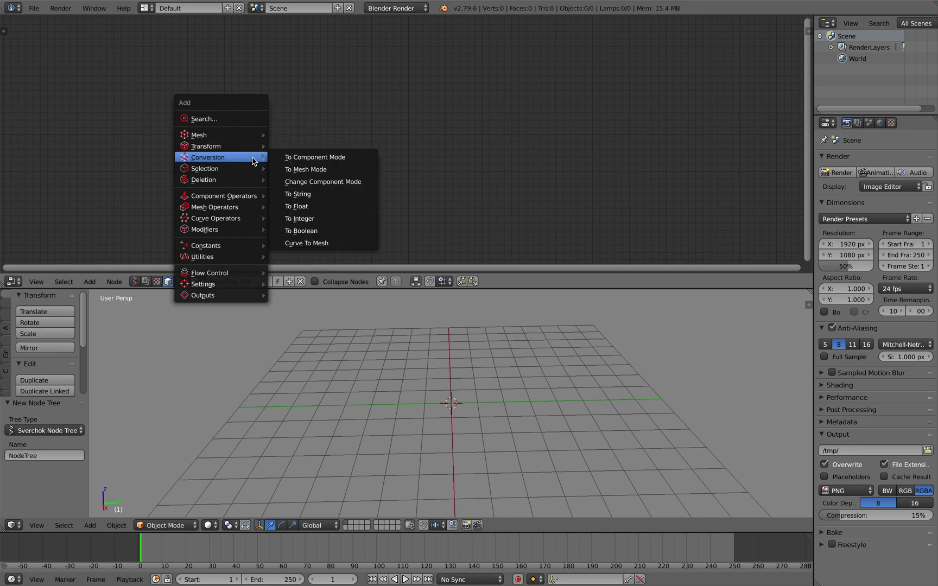
{"action": "mouse_move", "coordinate": [253, 168]}
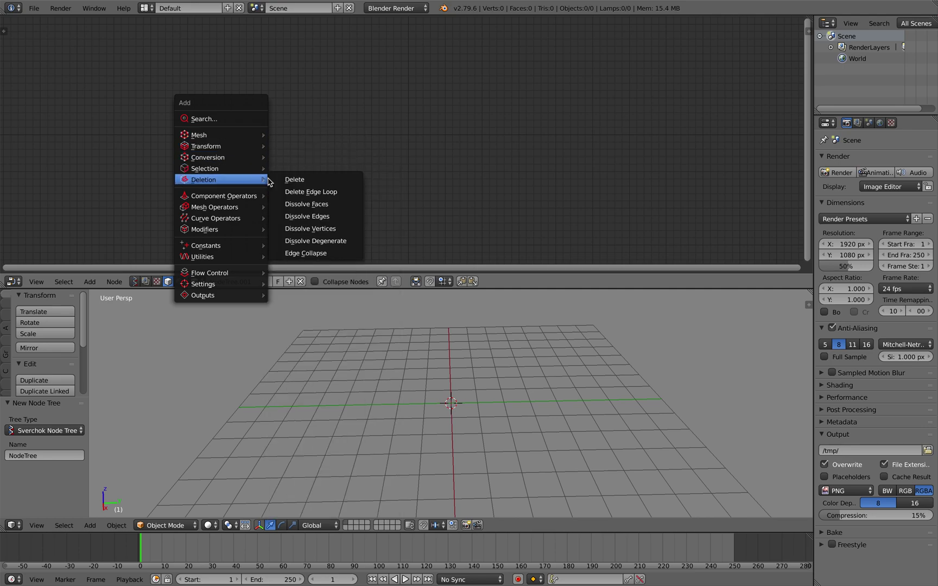
{"action": "mouse_move", "coordinate": [242, 198]}
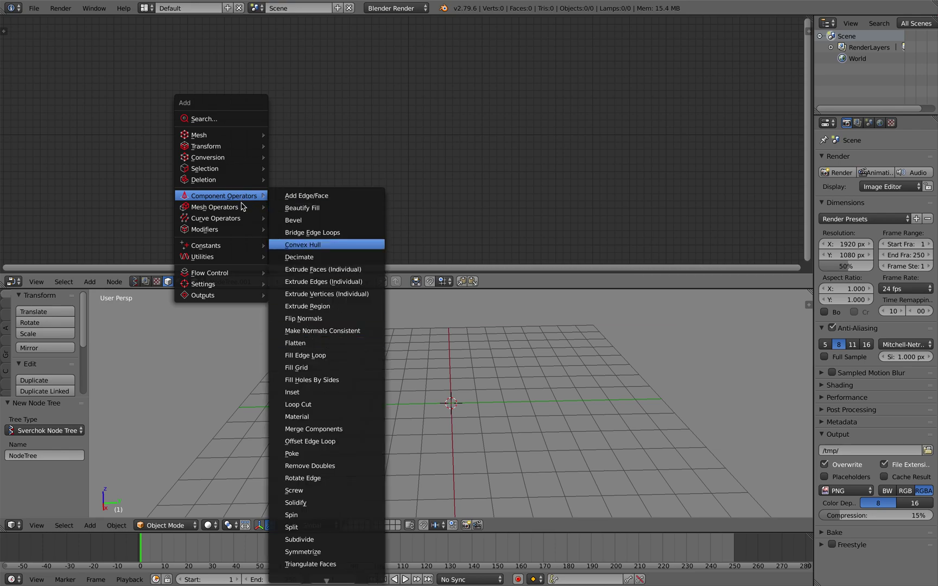
{"action": "mouse_move", "coordinate": [241, 222]}
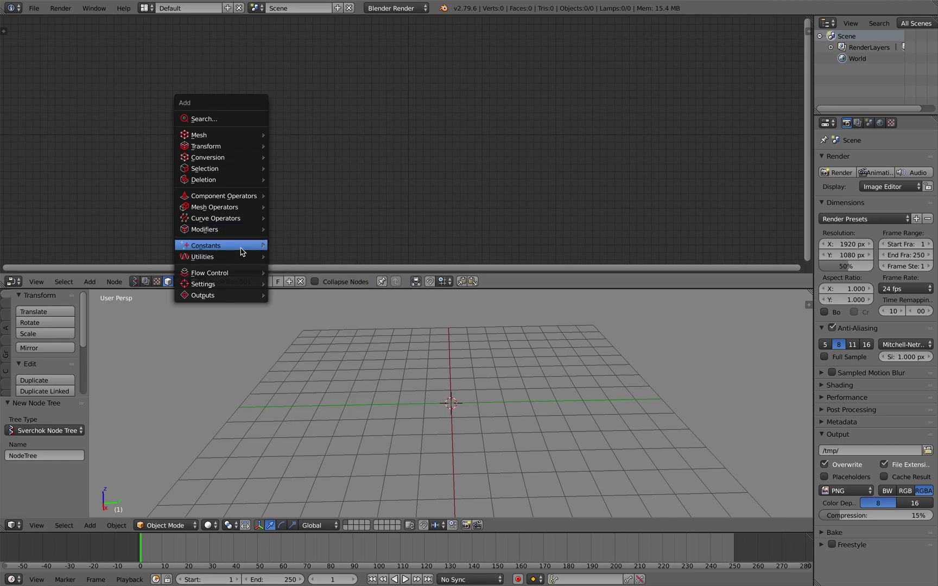
{"action": "mouse_move", "coordinate": [242, 251]}
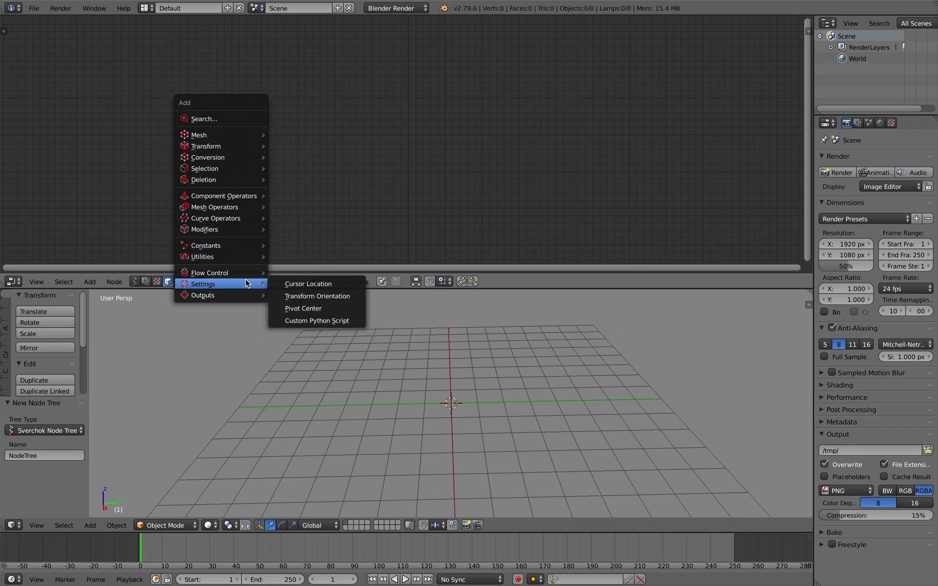
{"action": "mouse_move", "coordinate": [246, 286]}
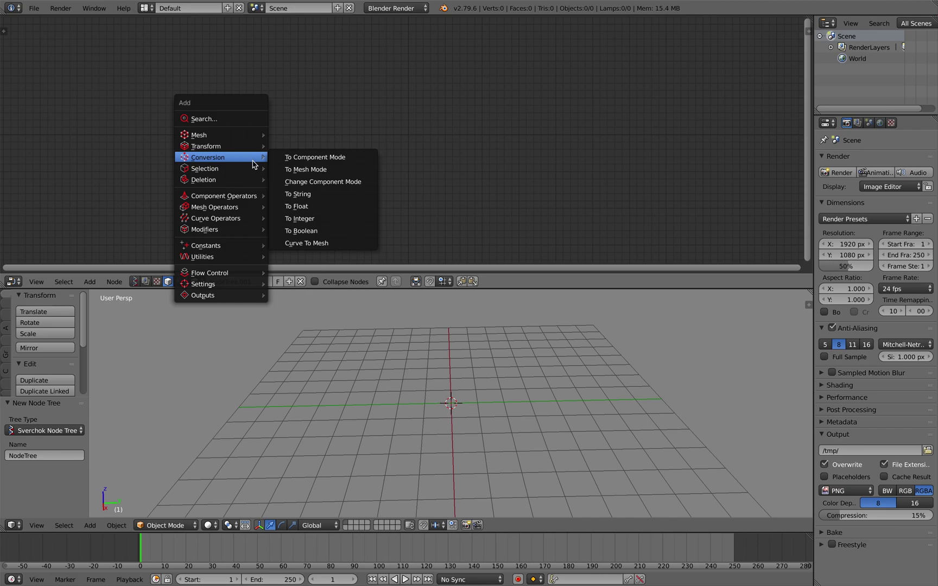
Add a plane mesh in the 3D view and move it by about -2.11 in Y and 0.90 in Z.
{"action": "key", "text": "shift+a"}
{"action": "mouse_move", "coordinate": [421, 368]}
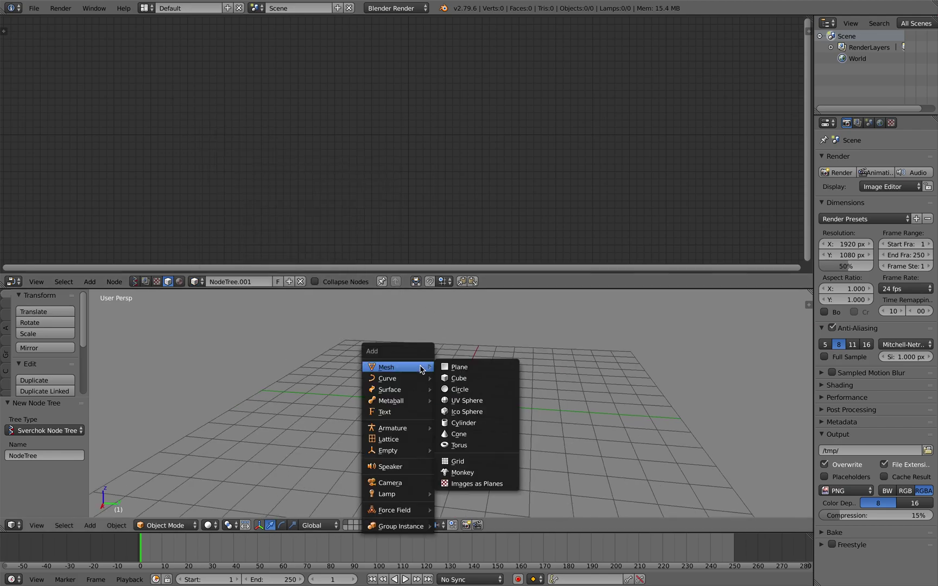
{"action": "left_click", "coordinate": [470, 371]}
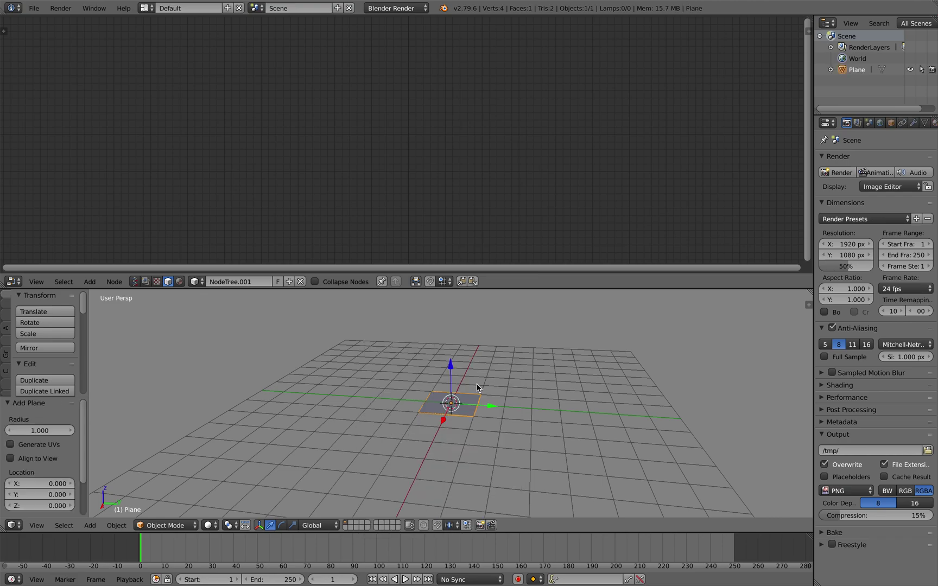
{"action": "scroll", "coordinate": [476, 391], "scroll_direction": "up", "scroll_amount": 3}
{"action": "key", "text": "g"}
{"action": "left_click", "coordinate": [371, 340]}
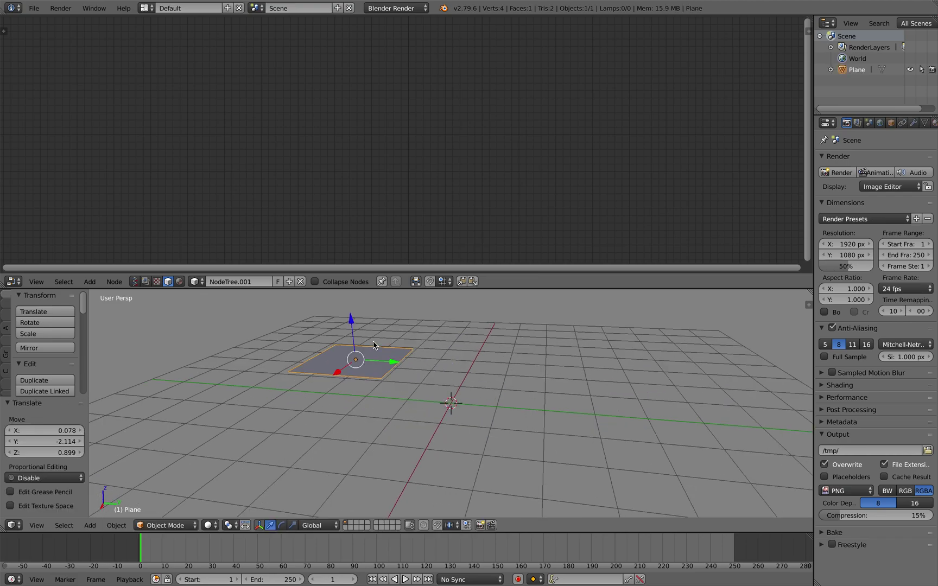
Add a cube mesh, move it by about -0.56 in X, 0.86 in Y and 0.73 in Z, and toggle Edit Mode on and off.
{"action": "key", "text": "shift+a"}
{"action": "mouse_move", "coordinate": [449, 359]}
{"action": "left_click", "coordinate": [495, 369]}
{"action": "key", "text": "g"}
{"action": "left_click", "coordinate": [524, 337]}
{"action": "middle_click_drag", "start_coordinate": [524, 338], "coordinate": [475, 310]}
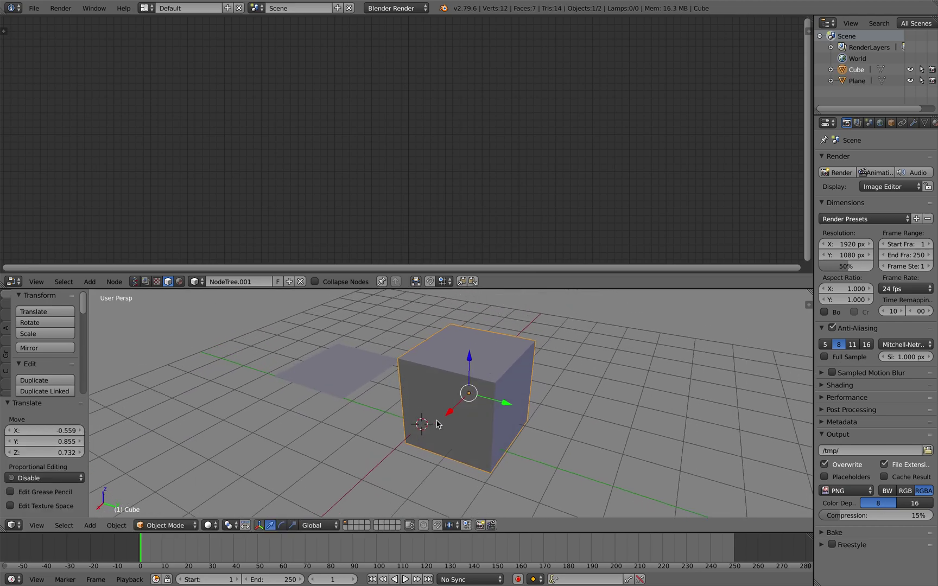
{"action": "middle_click_drag", "start_coordinate": [439, 424], "coordinate": [493, 398]}
{"action": "key", "text": "Tab"}
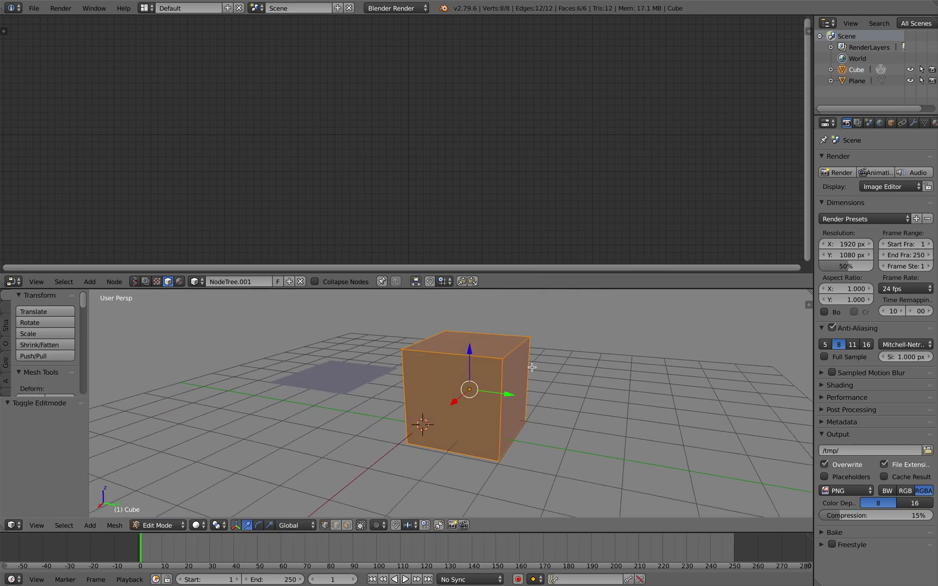
{"action": "key", "text": "Tab"}
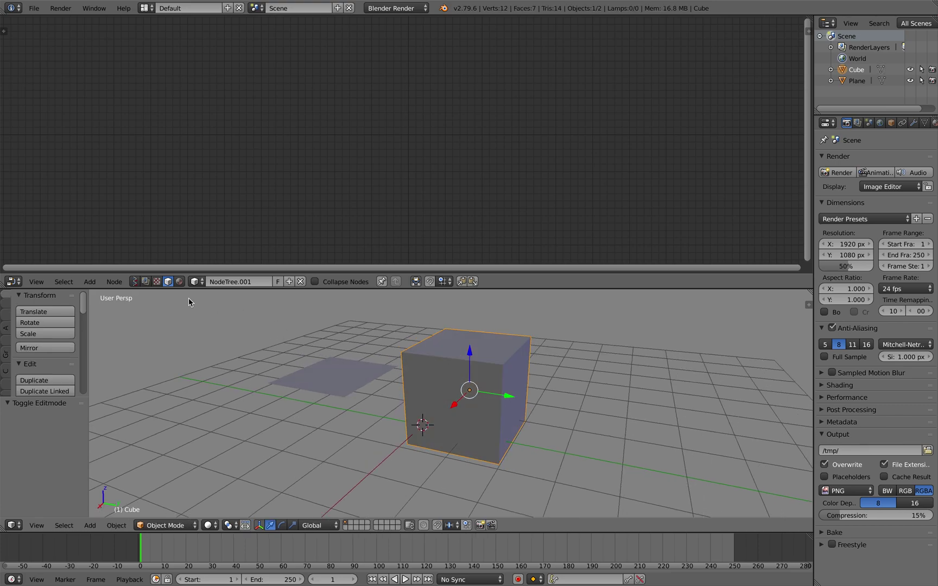
Look through the Sorcar conversion nodes, including To Component Mode and To Mesh Mode.
{"action": "key", "text": "shift+a"}
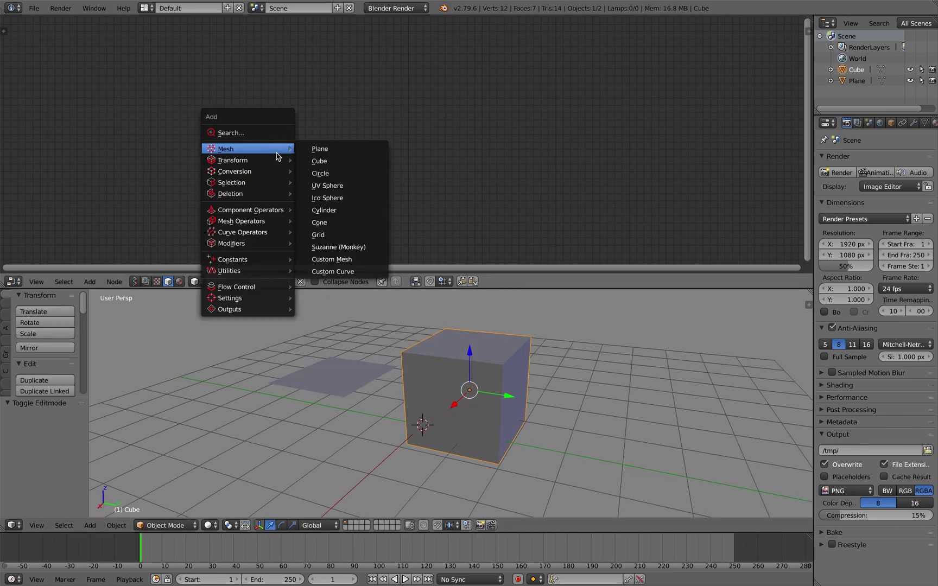
{"action": "mouse_move", "coordinate": [280, 210]}
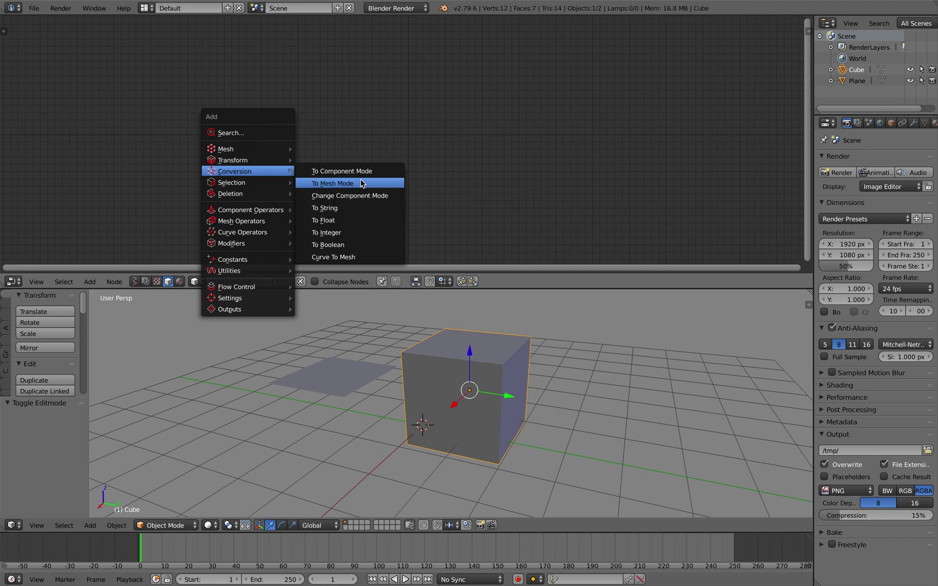
{"action": "left_click", "coordinate": [342, 171]}
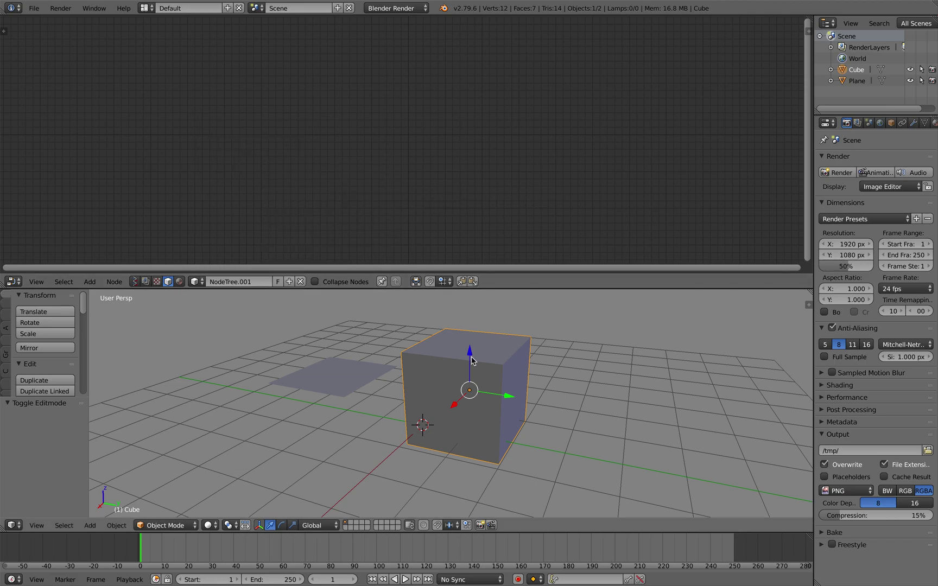
Enter Edit Mode on the cube, select the side face facing positive Y, and move it about -0.32 along Y.
{"action": "key", "text": "Tab"}
{"action": "middle_click_drag", "start_coordinate": [468, 358], "coordinate": [460, 393]}
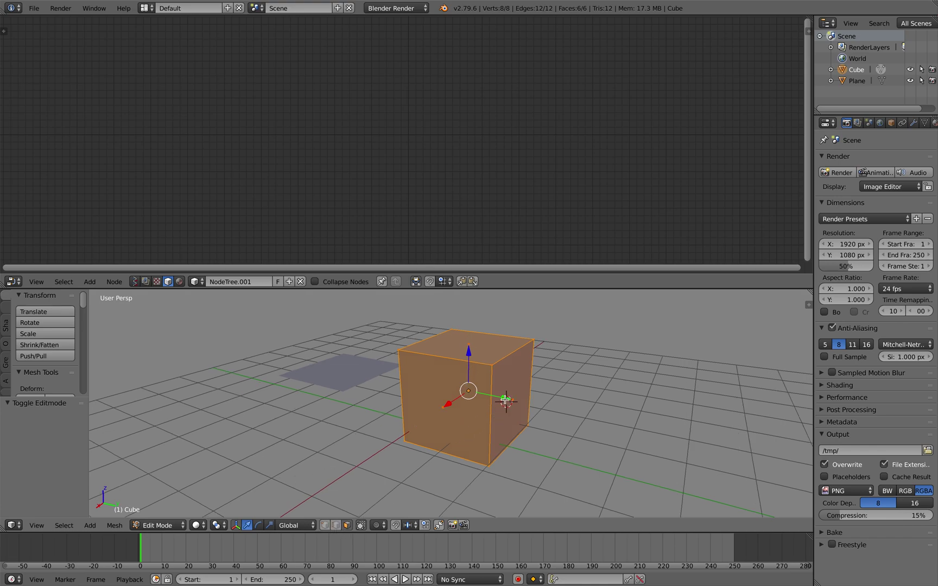
{"action": "left_click", "coordinate": [470, 347]}
{"action": "right_click", "coordinate": [493, 364]}
{"action": "right_click", "coordinate": [511, 402]}
{"action": "middle_click_drag", "start_coordinate": [512, 402], "coordinate": [522, 405]}
{"action": "mouse_move", "coordinate": [553, 405]}
{"action": "left_mouse_down"}
{"action": "mouse_move", "coordinate": [565, 412]}
{"action": "mouse_move", "coordinate": [542, 404]}
{"action": "left_mouse_up"}
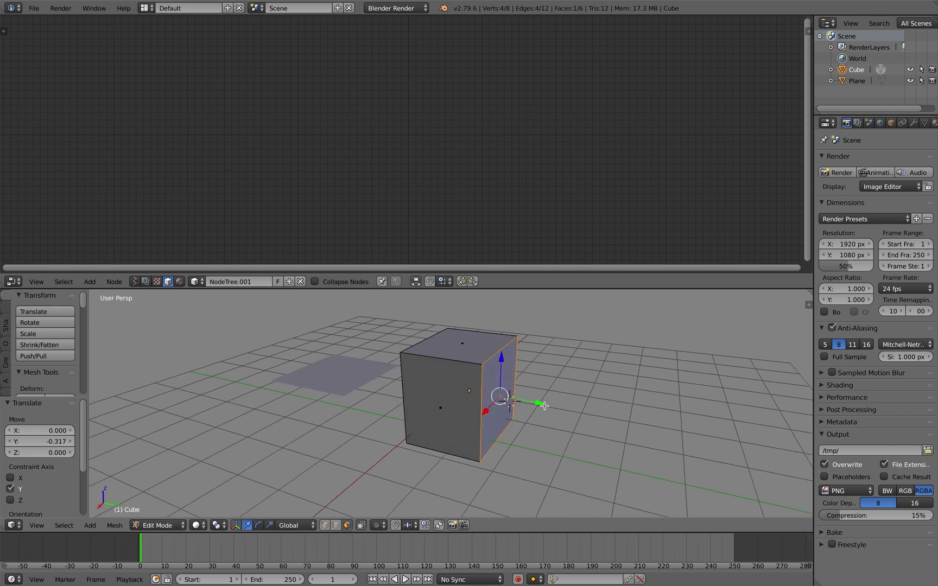
Extrude the selected cube face, scale it to about 0.336, and reposition it freehand.
{"action": "key", "text": "e"}
{"action": "left_click", "coordinate": [602, 421]}
{"action": "key", "text": "s"}
{"action": "left_click", "coordinate": [574, 413]}
{"action": "key", "text": "g"}
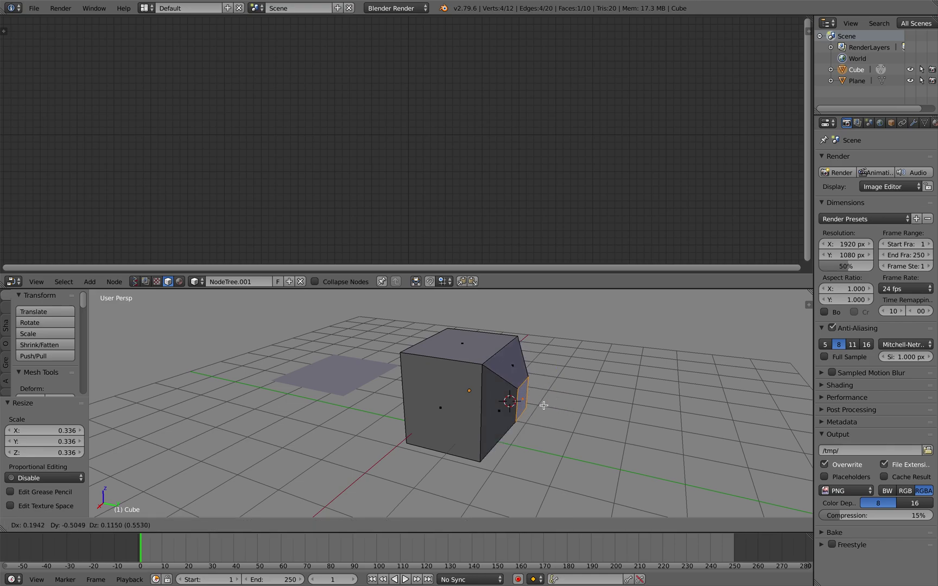
{"action": "left_click", "coordinate": [516, 404]}
Return to Object Mode and delete both the edited cube and the plane from the scene.
{"action": "key", "text": "Tab"}
{"action": "key", "text": "x"}
{"action": "left_click", "coordinate": [477, 380]}
{"action": "right_click", "coordinate": [373, 376]}
{"action": "key", "text": "x"}
{"action": "left_click", "coordinate": [358, 379]}
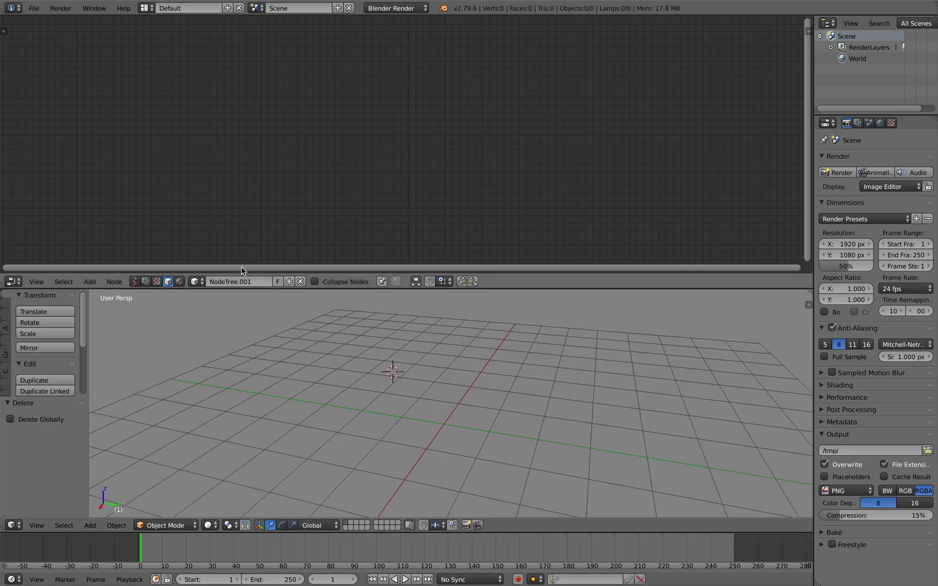
Add a new cube mesh at the 3D cursor in the 3D view.
{"action": "key", "text": "shift+a"}
{"action": "mouse_move", "coordinate": [322, 362]}
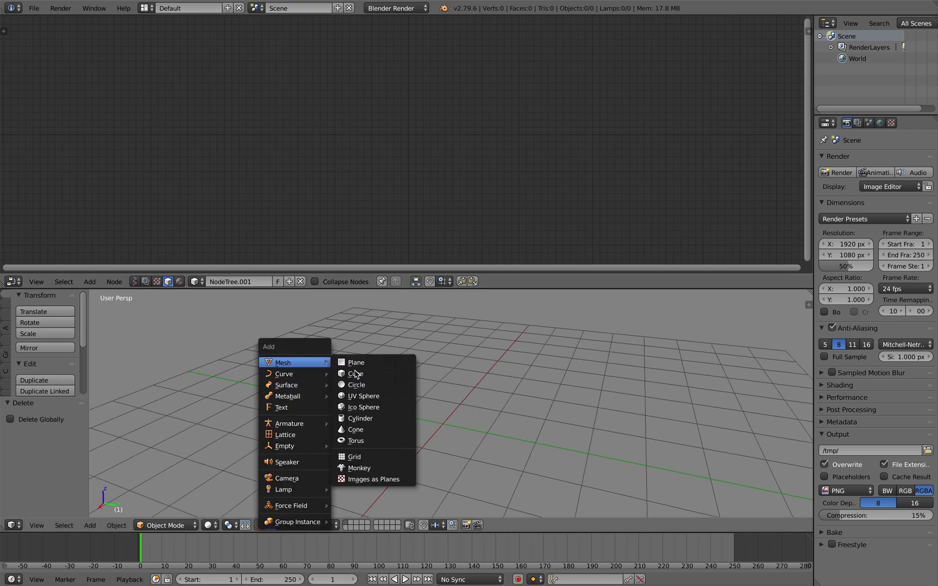
{"action": "left_click", "coordinate": [356, 374]}
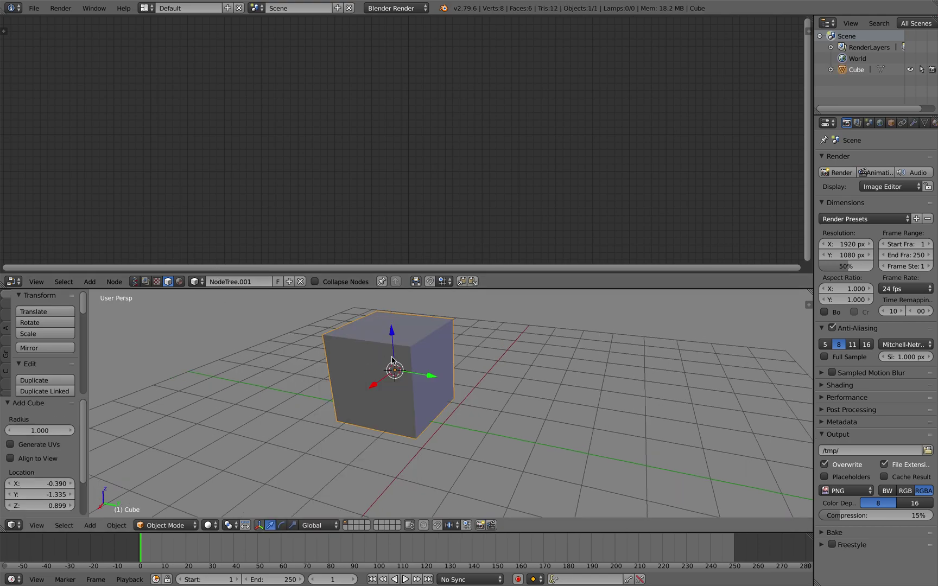
Look through the modifiers available for the cube without adding one, and delete the cube.
{"action": "left_click", "coordinate": [908, 123]}
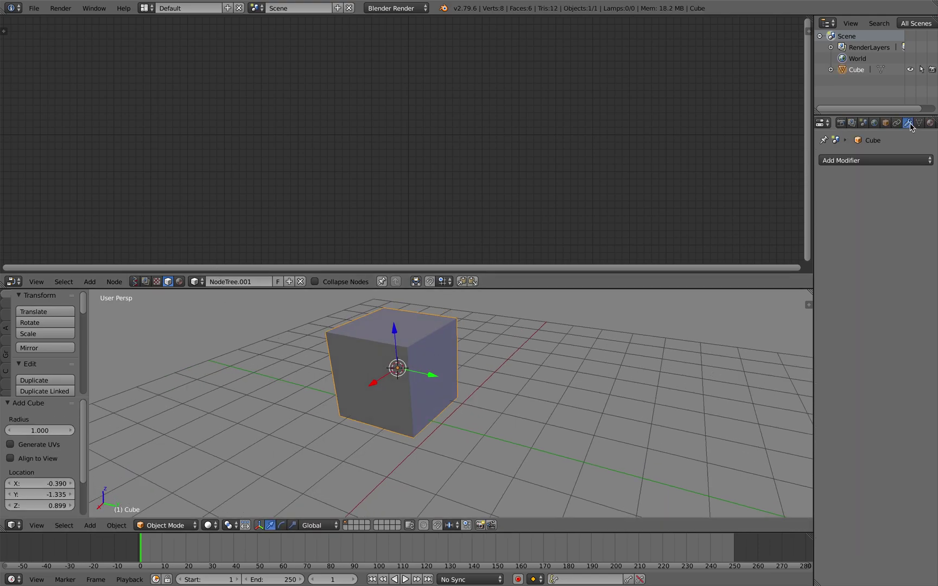
{"action": "left_click", "coordinate": [899, 161]}
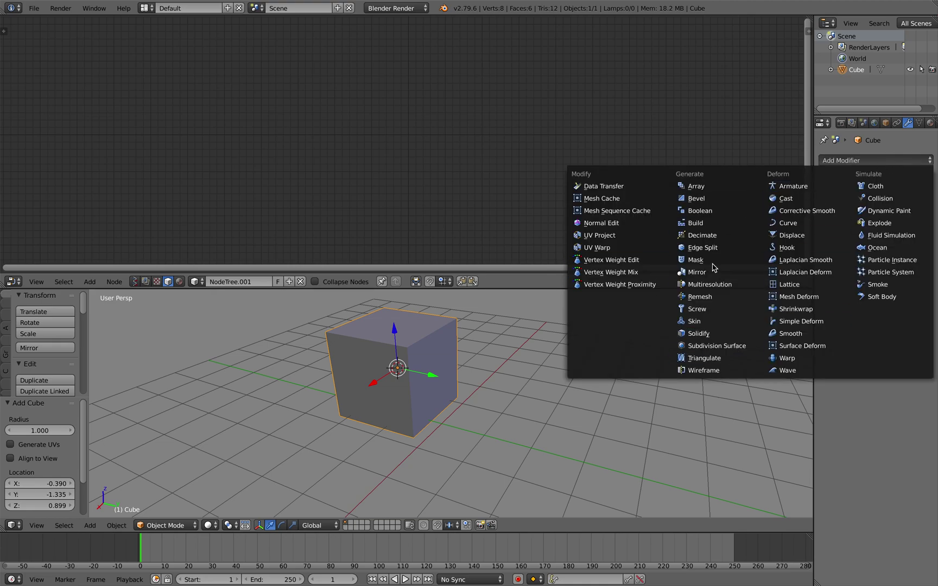
{"action": "left_click", "coordinate": [483, 327]}
{"action": "key", "text": "x"}
{"action": "left_click", "coordinate": [479, 328]}
Add a Plane mesh node to the empty Sorcar node tree.
{"action": "key", "text": "shift+a"}
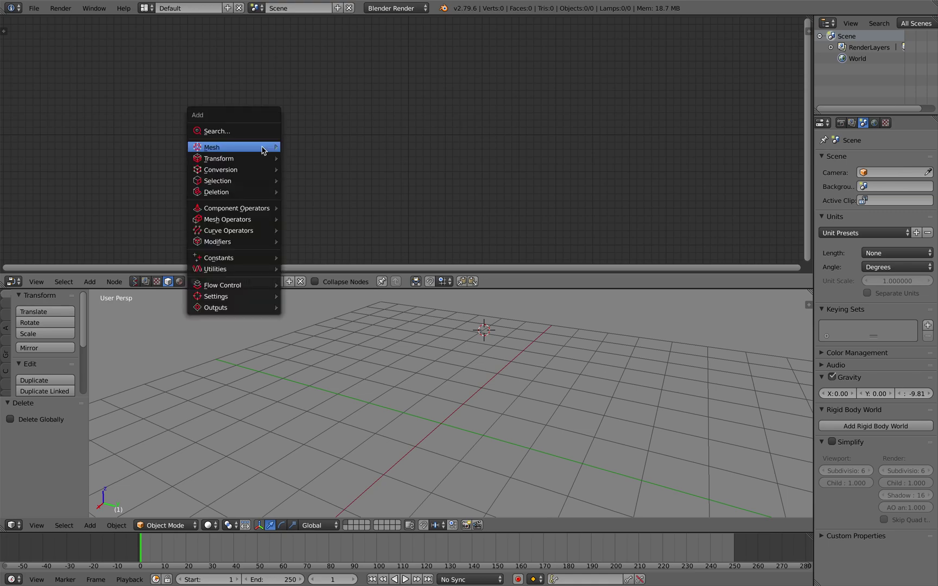
{"action": "mouse_move", "coordinate": [263, 151]}
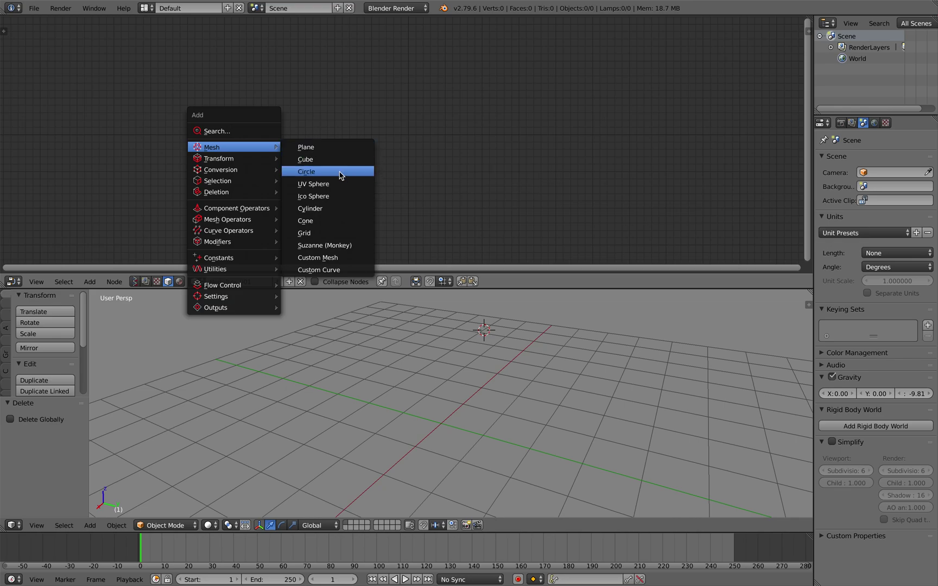
{"action": "left_click", "coordinate": [337, 148]}
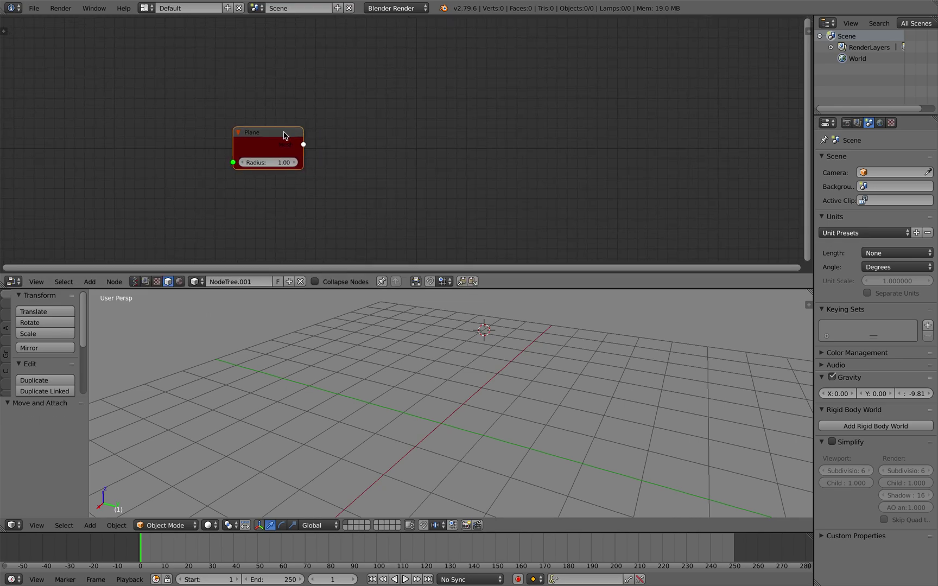
Add a Refresh Mesh Output node, connect the Plane node's mesh output to it, and refresh the mesh.
{"action": "key", "text": "shift+a"}
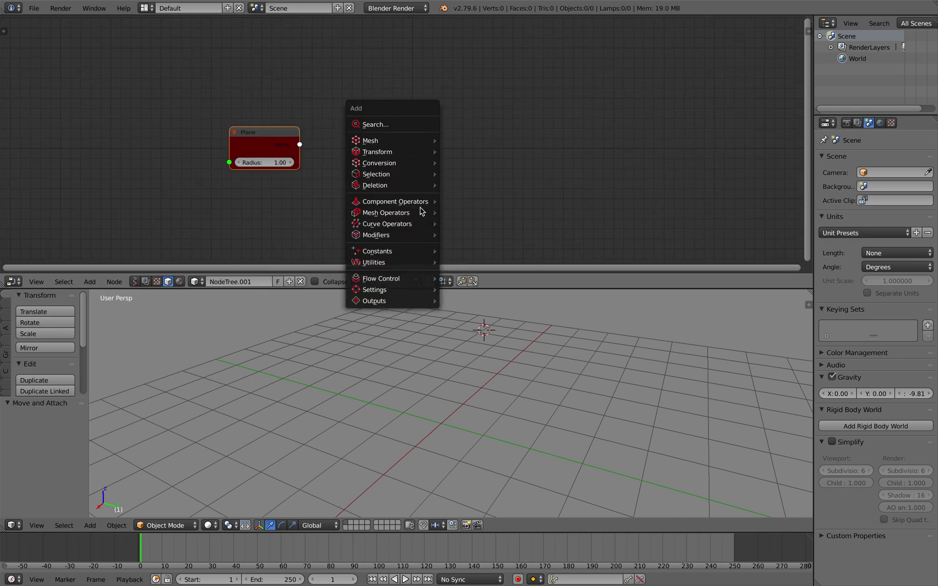
{"action": "mouse_move", "coordinate": [419, 242]}
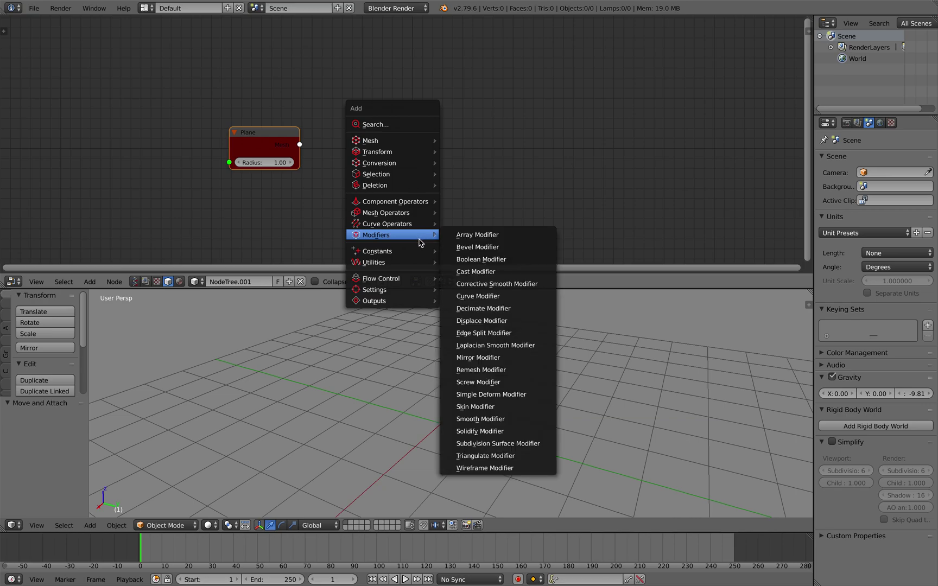
{"action": "mouse_move", "coordinate": [409, 203]}
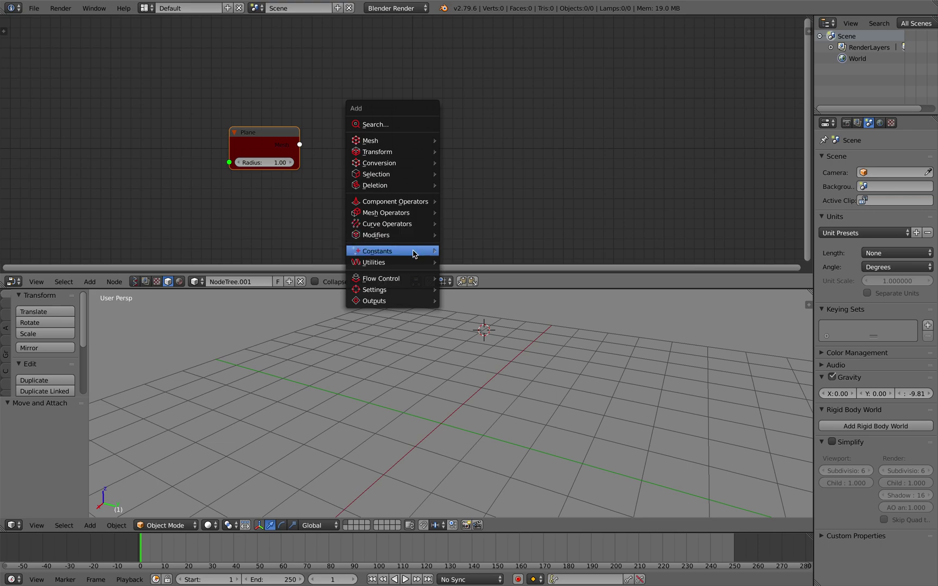
{"action": "mouse_move", "coordinate": [413, 305]}
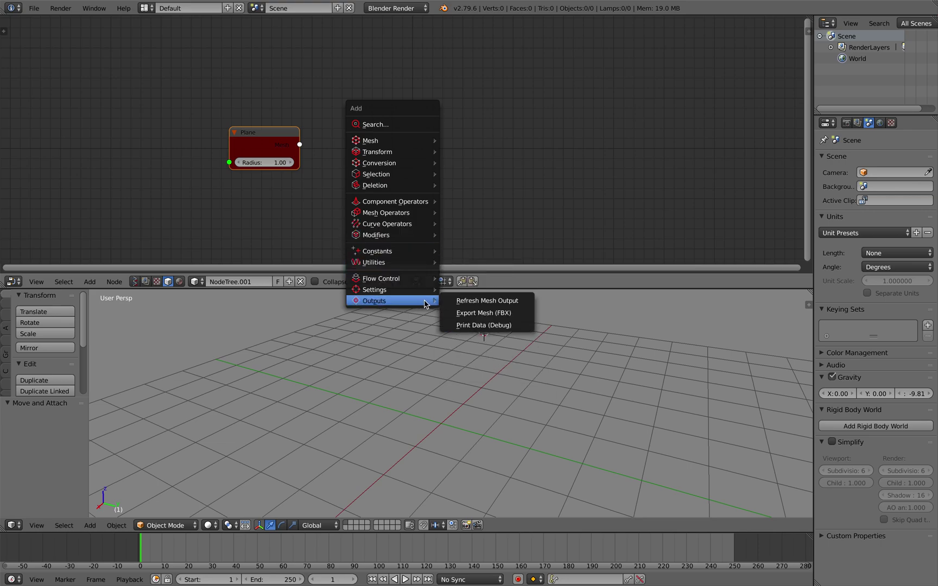
{"action": "left_click", "coordinate": [473, 300]}
{"action": "left_click", "coordinate": [450, 140]}
{"action": "left_click_drag", "start_coordinate": [300, 145], "coordinate": [413, 156]}
{"action": "left_click", "coordinate": [430, 133]}
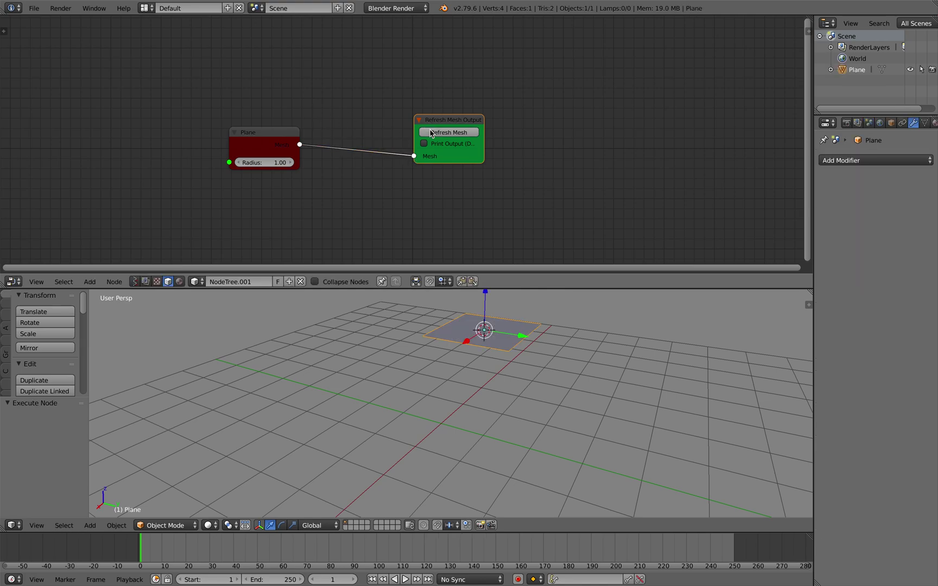
Enable Print Output (Debug) on the Refresh Mesh Output node, widen the node, and refresh the mesh while checking the Terminal log.
{"action": "left_click_drag", "start_coordinate": [447, 122], "coordinate": [437, 131]}
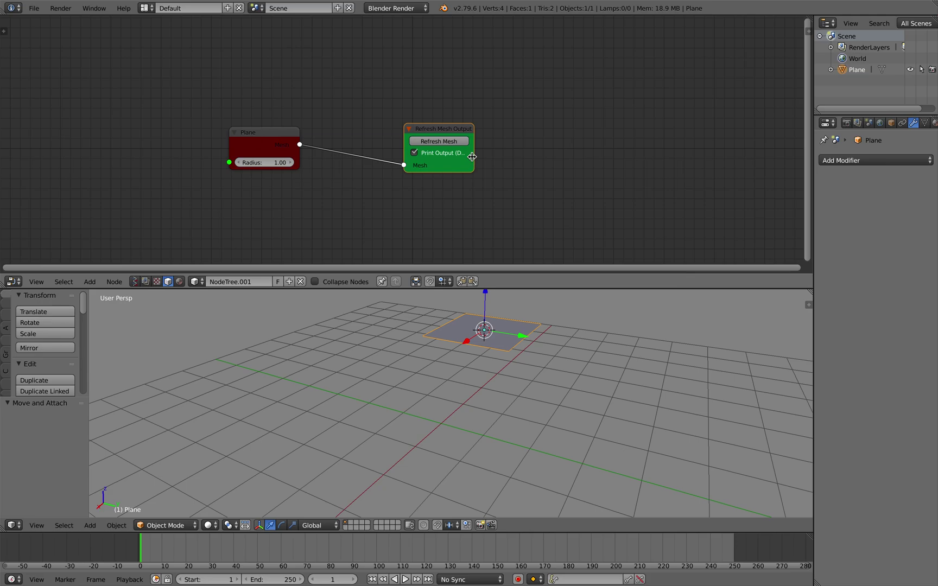
{"action": "left_click_drag", "start_coordinate": [472, 156], "coordinate": [517, 157]}
{"action": "left_click", "coordinate": [460, 141]}
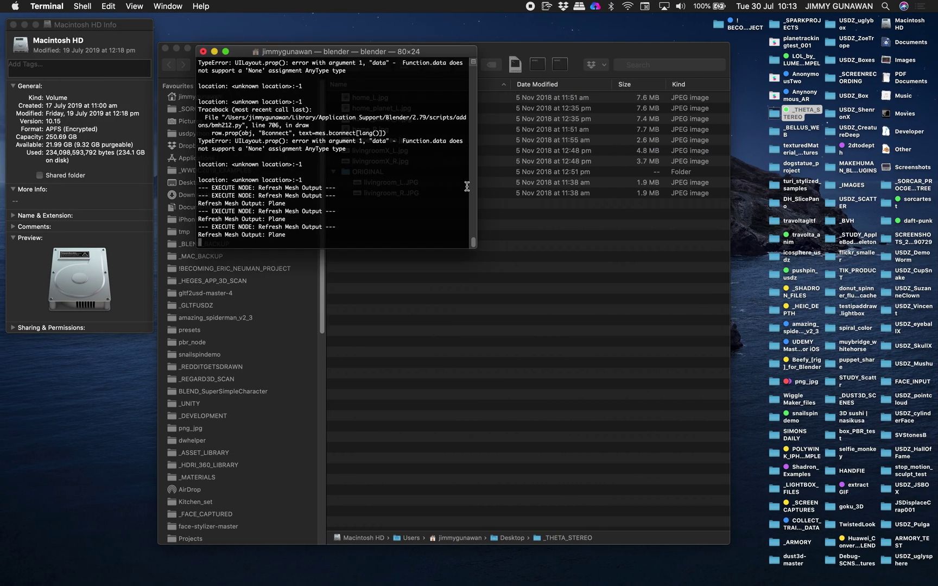
{"action": "key", "text": "ctrl+Right"}
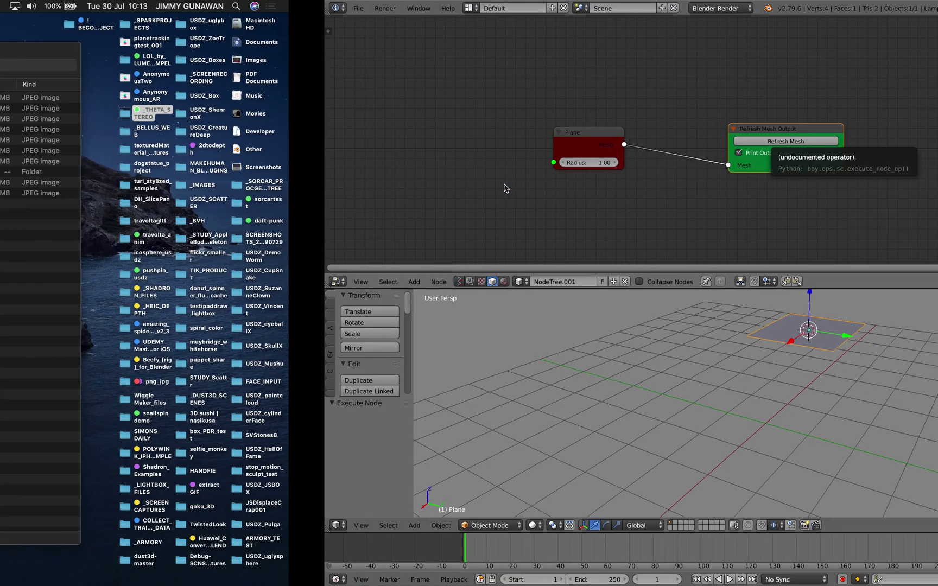
{"action": "left_click", "coordinate": [470, 144]}
{"action": "key", "text": "ctrl+Left"}
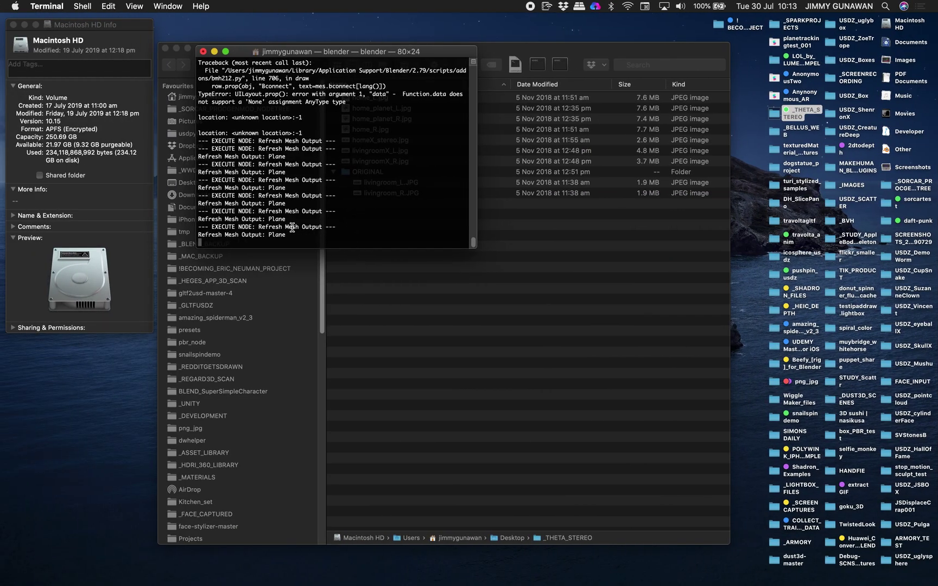
{"action": "key", "text": "ctrl+Right"}
Add a Cone node, connect it to the Refresh Mesh Output node in place of the Plane, and refresh while checking the Terminal log.
{"action": "key", "text": "shift+a"}
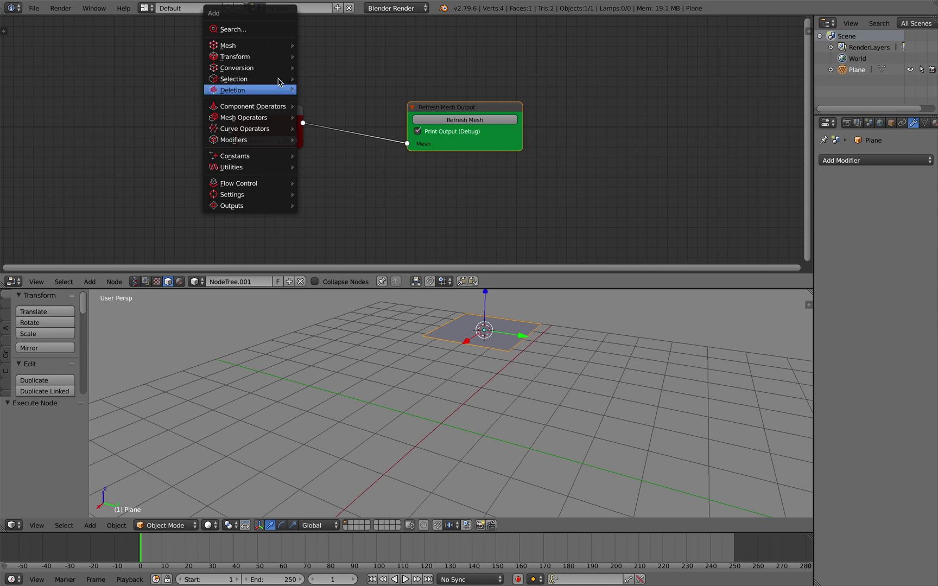
{"action": "mouse_move", "coordinate": [276, 55]}
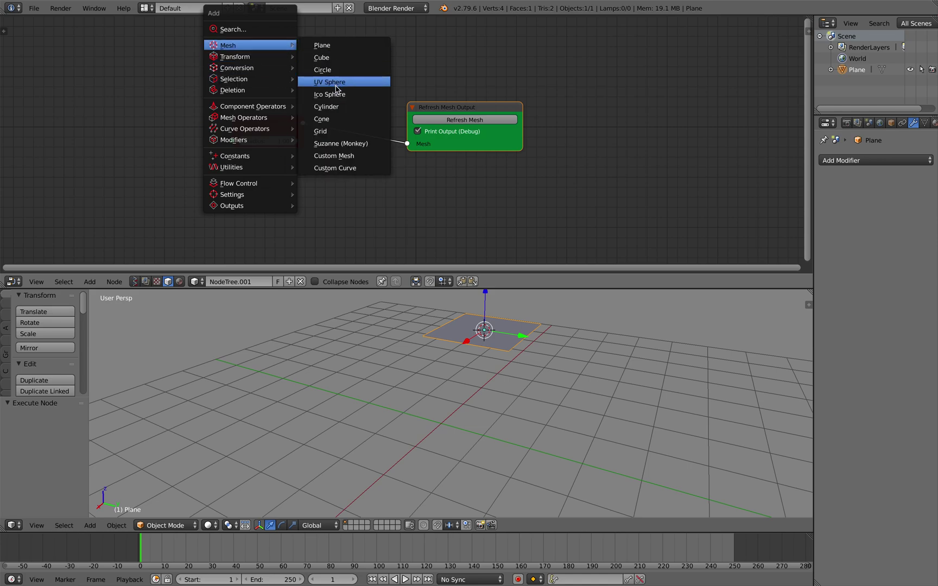
{"action": "left_click", "coordinate": [333, 119]}
{"action": "left_click", "coordinate": [266, 163]}
{"action": "left_click_drag", "start_coordinate": [325, 174], "coordinate": [431, 134]}
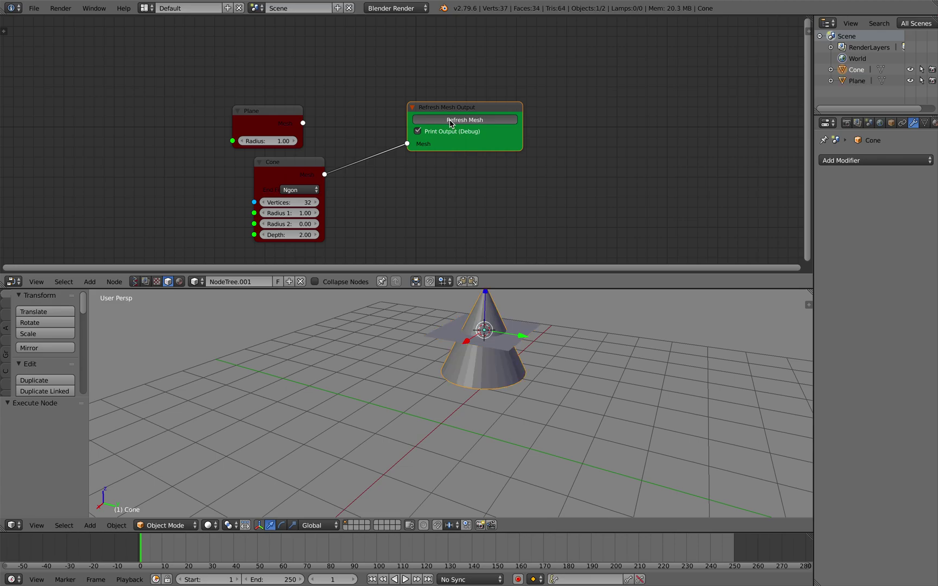
{"action": "key", "text": "ctrl+Left"}
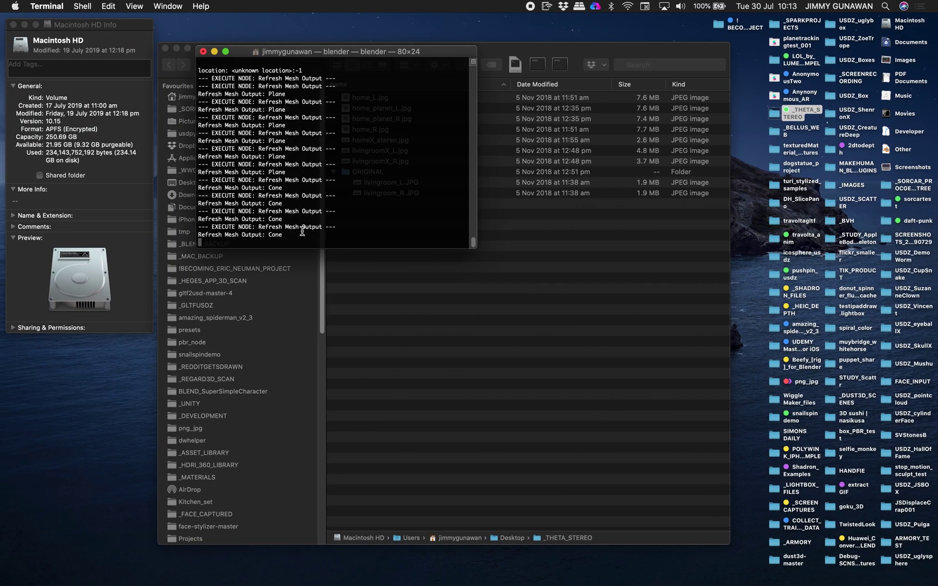
{"action": "left_click_drag", "start_coordinate": [302, 232], "coordinate": [175, 221]}
{"action": "key", "text": "ctrl+Right"}
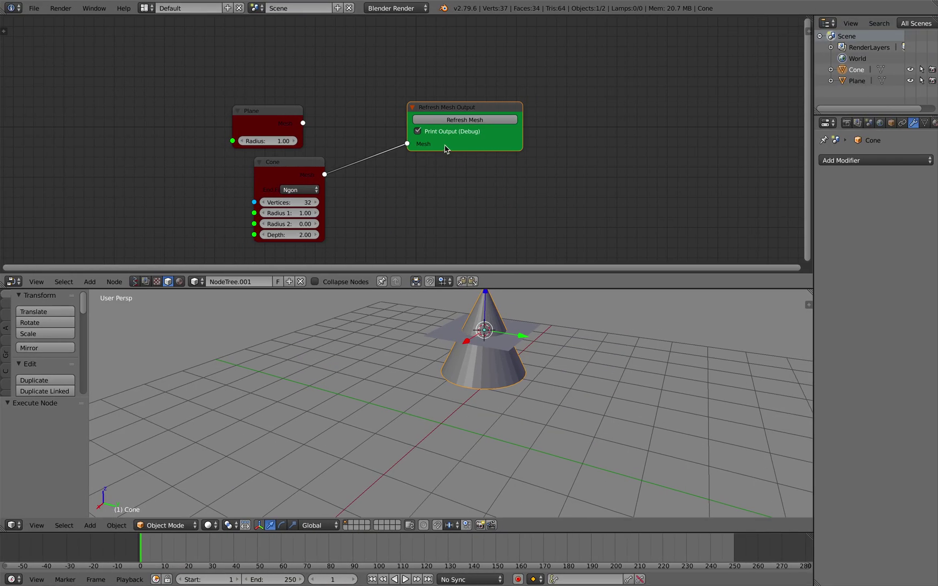
Delete the Refresh Mesh Output node and remove the generated cone and plane objects from the scene.
{"action": "left_click_drag", "start_coordinate": [454, 107], "coordinate": [488, 116]}
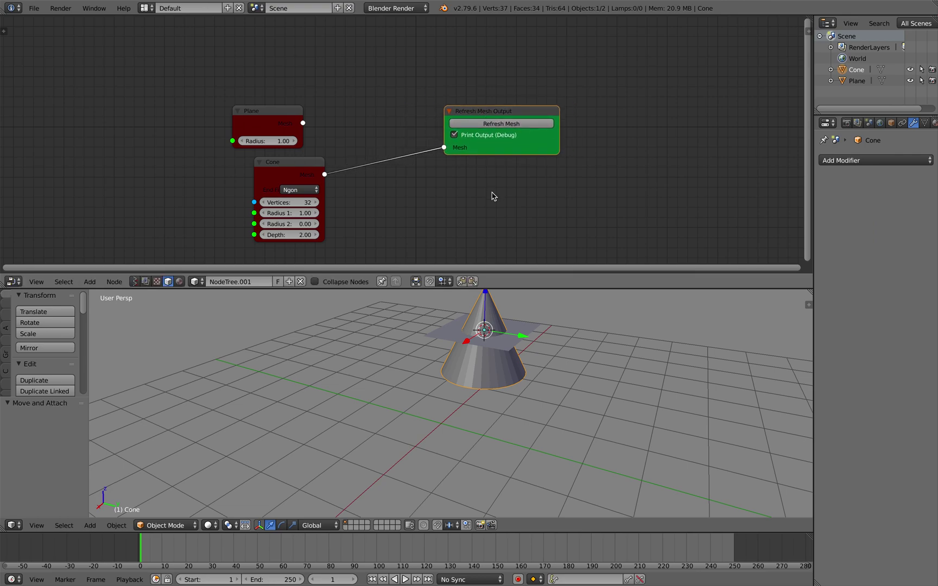
{"action": "key", "text": "x"}
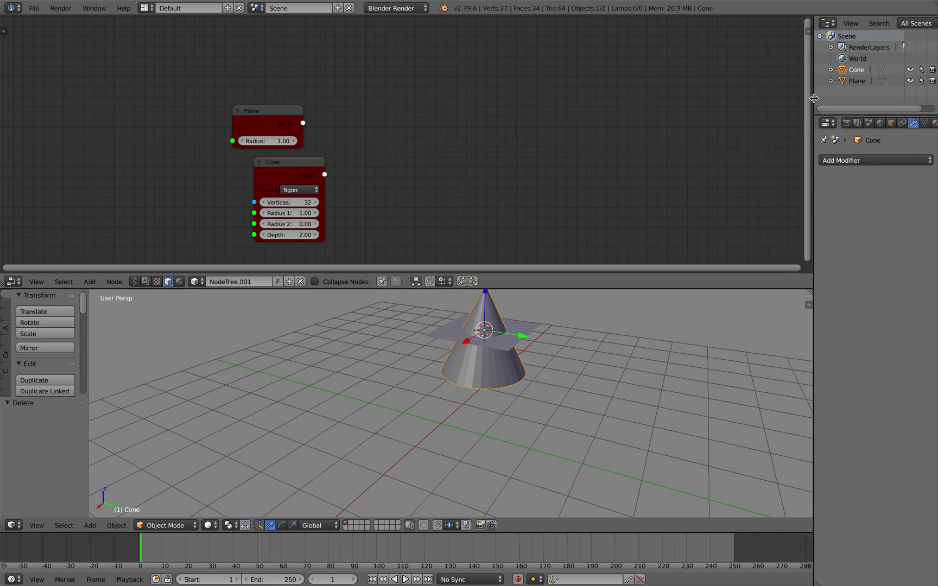
{"action": "left_click_drag", "start_coordinate": [812, 129], "coordinate": [761, 129]}
{"action": "middle_click_drag", "start_coordinate": [523, 331], "coordinate": [478, 364]}
{"action": "key", "text": "a"}
{"action": "key", "text": "x"}
{"action": "left_click", "coordinate": [488, 368]}
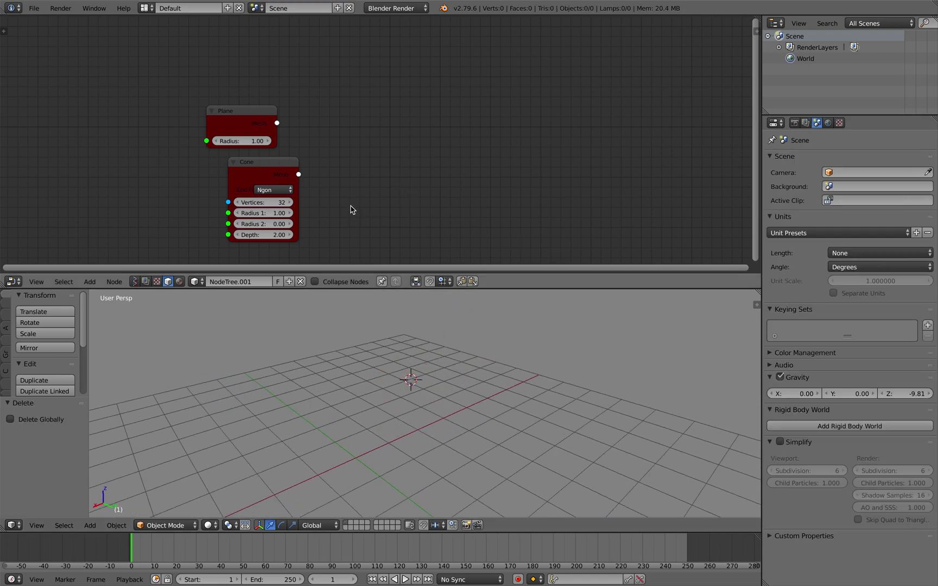
Delete the Cone and Plane nodes so that the Sorcar node tree is empty.
{"action": "left_click_drag", "start_coordinate": [269, 120], "coordinate": [308, 100]}
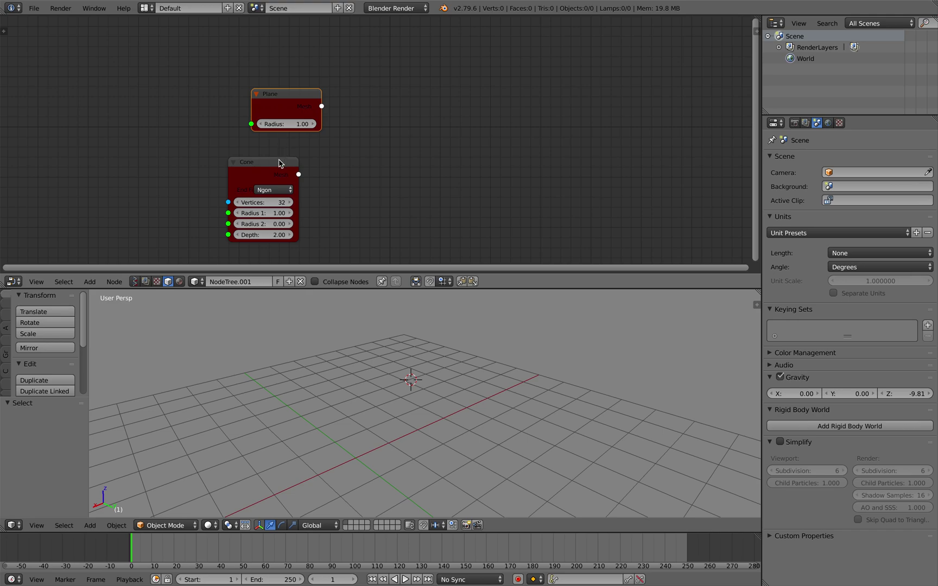
{"action": "left_click_drag", "start_coordinate": [277, 128], "coordinate": [270, 101]}
{"action": "left_click", "coordinate": [281, 160]}
{"action": "key", "text": "x"}
{"action": "left_click", "coordinate": [282, 94]}
{"action": "key", "text": "x"}
{"action": "key", "text": "shift+a"}
{"action": "mouse_move", "coordinate": [278, 96]}
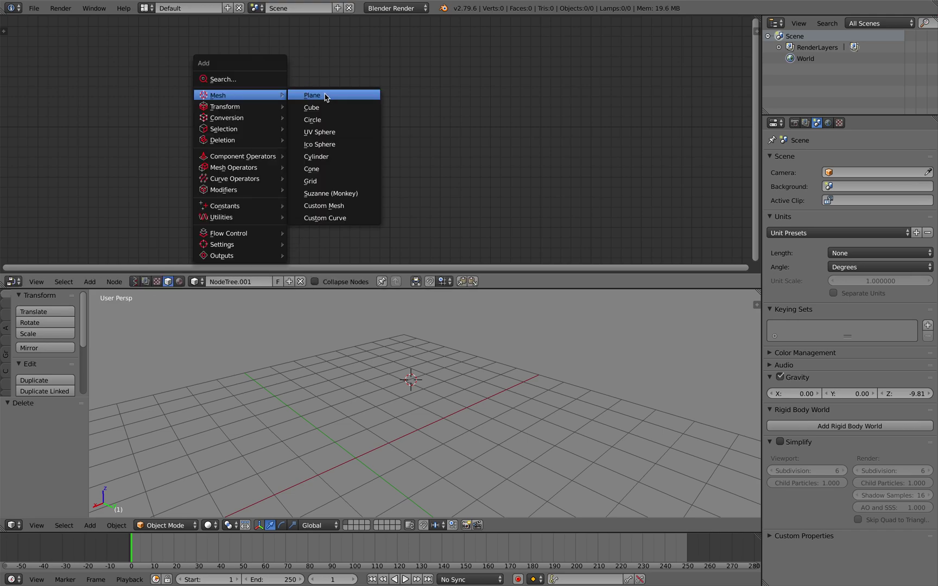
{"action": "left_click", "coordinate": [325, 106]}
{"action": "left_click", "coordinate": [301, 107]}
{"action": "key", "text": "x"}
Add a Cube mesh node to the tree and set its radius to 1.18.
{"action": "key", "text": "shift+a"}
{"action": "mouse_move", "coordinate": [314, 112]}
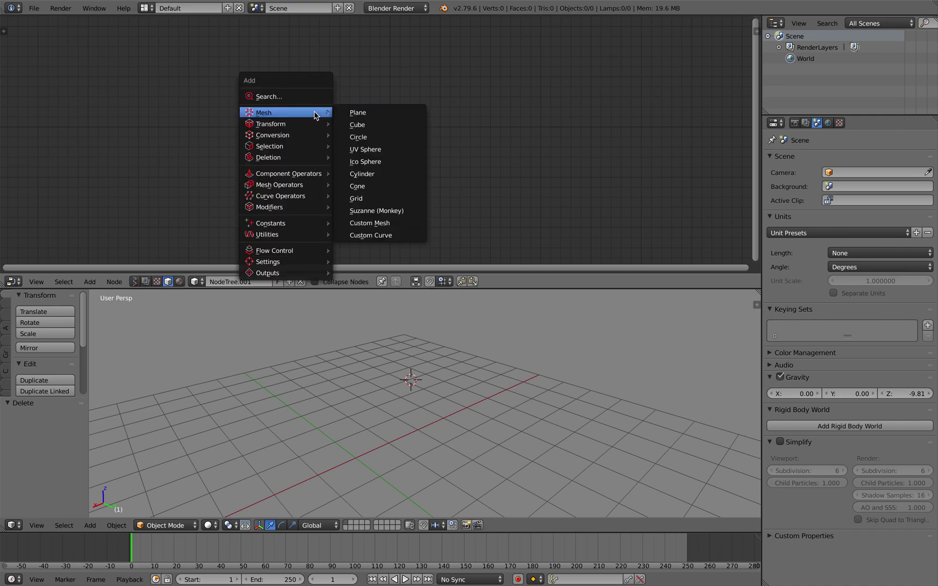
{"action": "left_click", "coordinate": [364, 125]}
{"action": "mouse_move", "coordinate": [318, 136]}
{"action": "left_mouse_down"}
{"action": "mouse_move", "coordinate": [332, 137]}
{"action": "mouse_move", "coordinate": [319, 136]}
{"action": "left_mouse_up"}
Add a Cone node below the Cube node with 28 vertices, radius 1 of 2.47, radius 2 of 1.13 and depth 4.04.
{"action": "middle_click_drag", "start_coordinate": [452, 190], "coordinate": [370, 177]}
{"action": "key", "text": "shift+a"}
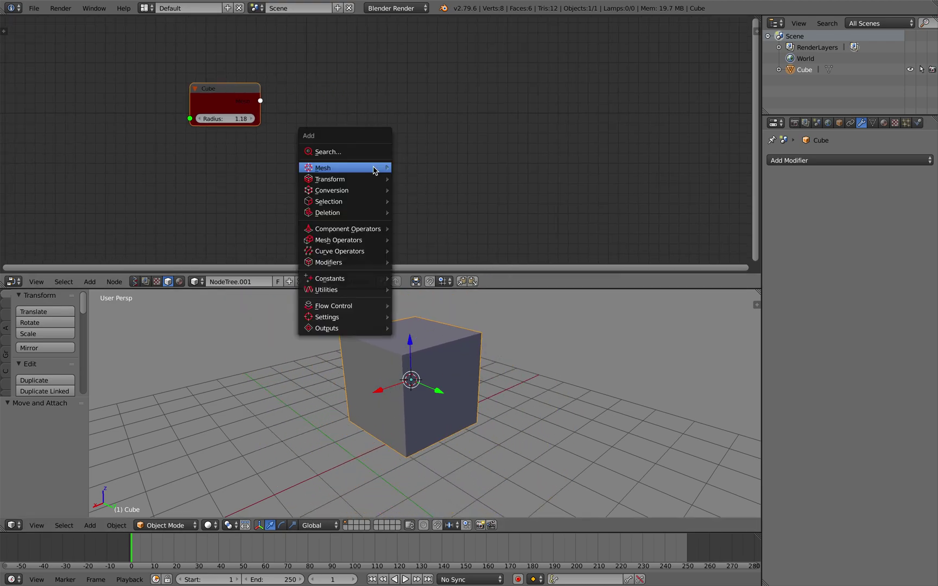
{"action": "mouse_move", "coordinate": [372, 167]}
{"action": "left_click", "coordinate": [438, 244]}
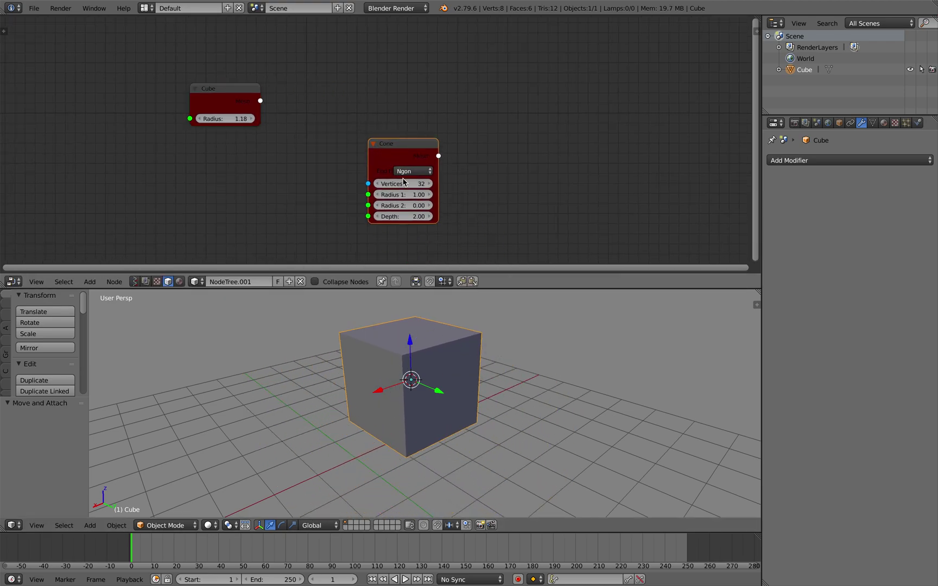
{"action": "left_click_drag", "start_coordinate": [409, 184], "coordinate": [486, 197]}
{"action": "left_click_drag", "start_coordinate": [404, 205], "coordinate": [337, 211]}
{"action": "mouse_move", "coordinate": [434, 196]}
{"action": "left_mouse_down"}
{"action": "mouse_move", "coordinate": [508, 195]}
{"action": "mouse_move", "coordinate": [424, 195]}
{"action": "left_mouse_up"}
{"action": "left_click_drag", "start_coordinate": [409, 156], "coordinate": [260, 161]}
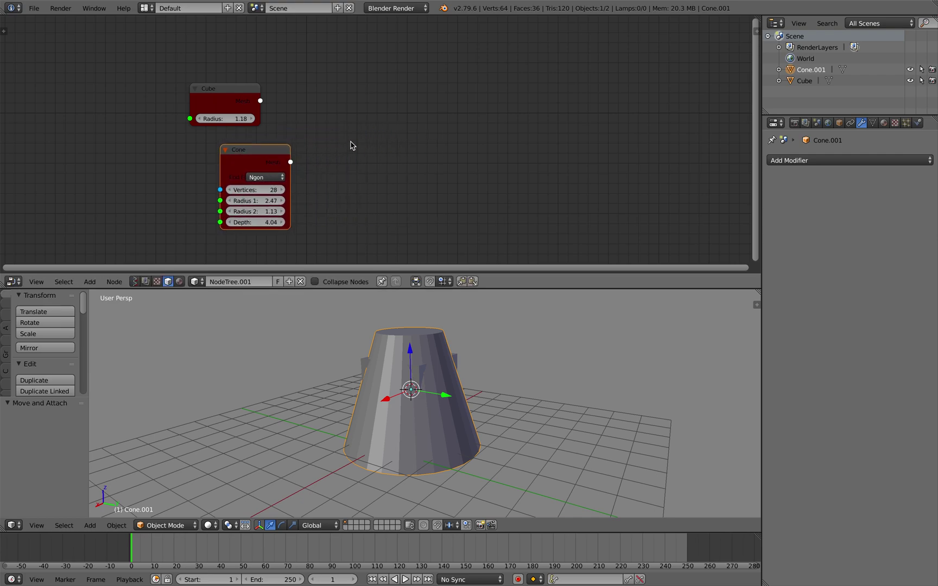
Add a Grid mesh node to the node tree beside the Cube and Cone nodes.
{"action": "key", "text": "shift+a"}
{"action": "mouse_move", "coordinate": [362, 147]}
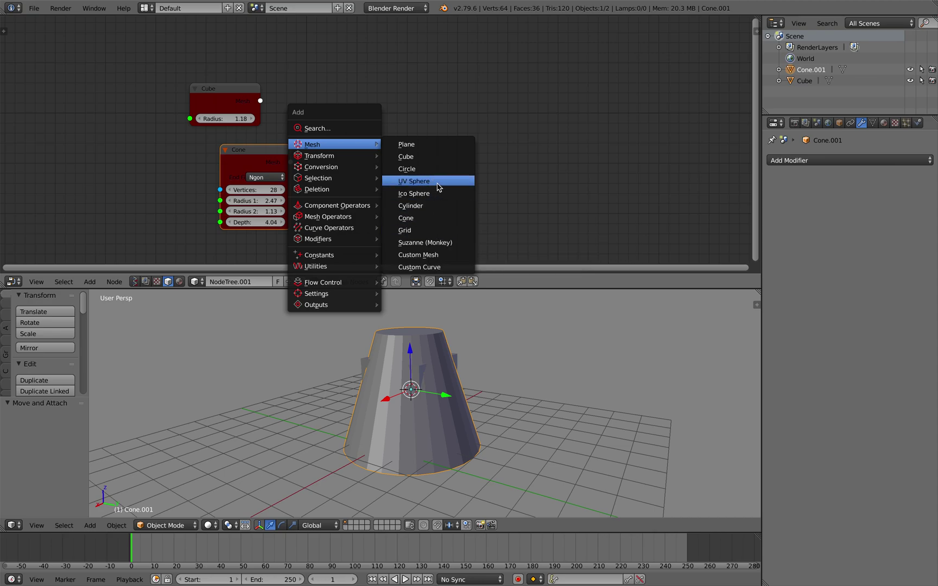
{"action": "left_click", "coordinate": [429, 229]}
{"action": "left_click", "coordinate": [380, 126]}
Delete the Cone and Cube nodes and remove their generated objects from the scene, keeping only the Grid node.
{"action": "left_click", "coordinate": [272, 163]}
{"action": "key", "text": "x"}
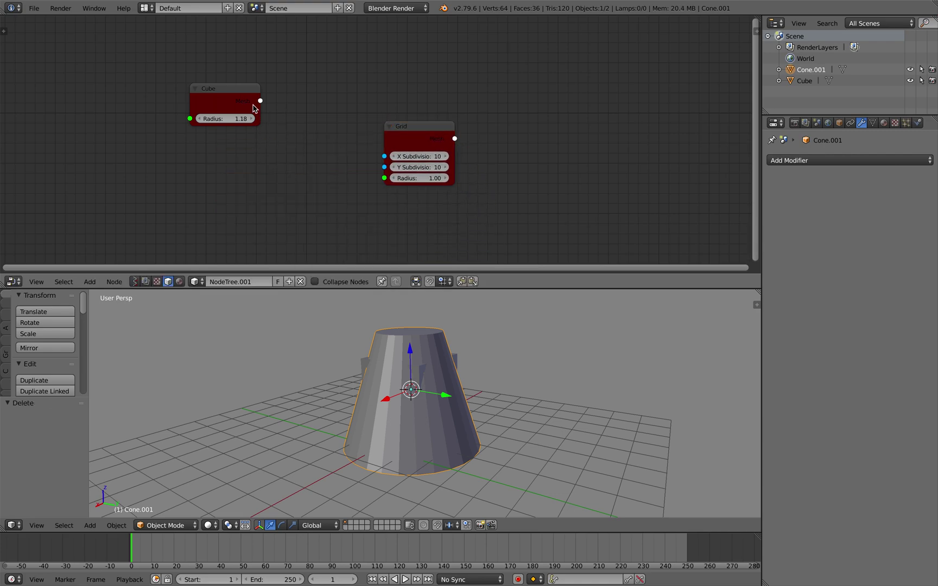
{"action": "left_click", "coordinate": [252, 109]}
{"action": "key", "text": "x"}
{"action": "middle_click_drag", "start_coordinate": [519, 364], "coordinate": [506, 374]}
{"action": "key", "text": "a"}
{"action": "key", "text": "a"}
{"action": "key", "text": "x"}
{"action": "left_click", "coordinate": [506, 374]}
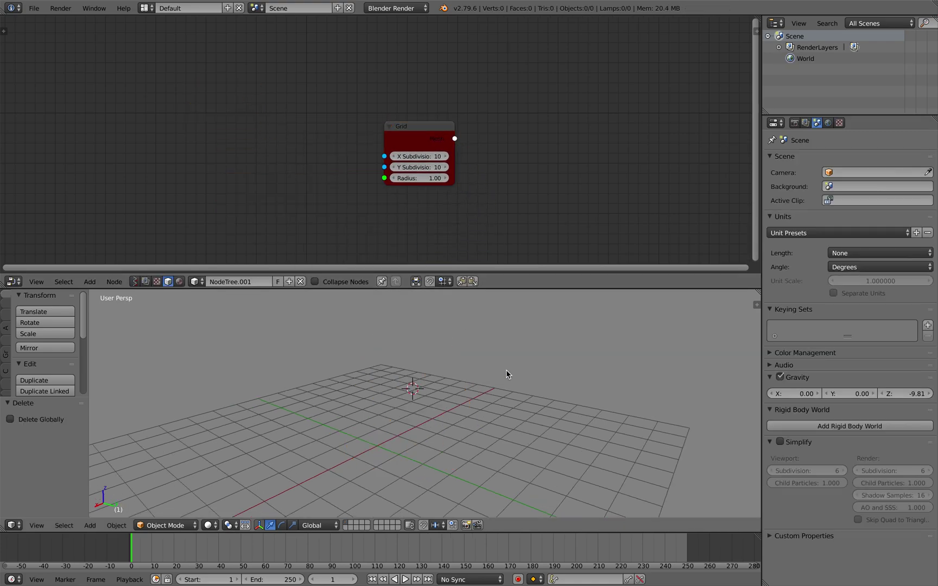
Set the Grid node's radius to 3.92 and reposition the node in the tree.
{"action": "left_click", "coordinate": [445, 156]}
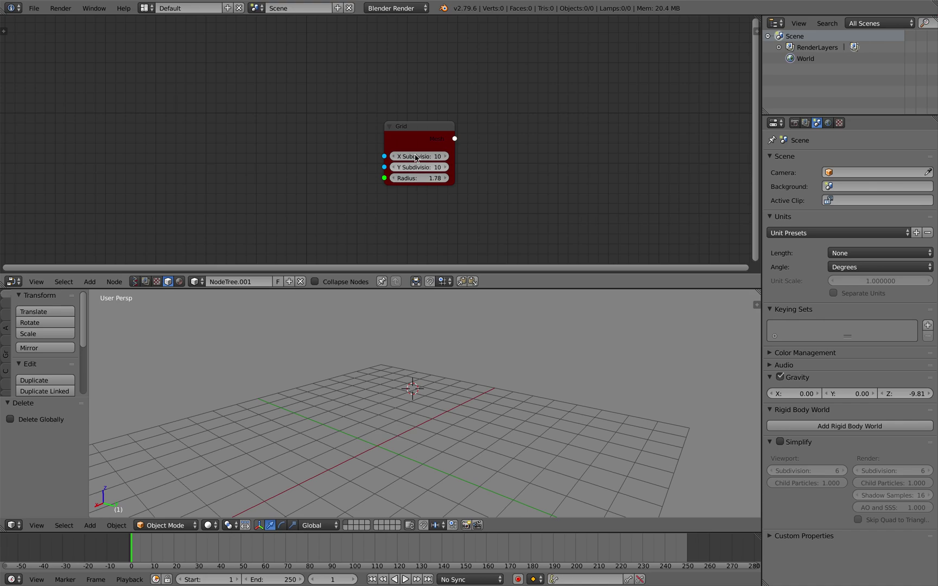
{"action": "left_click_drag", "start_coordinate": [414, 140], "coordinate": [356, 139]}
{"action": "left_click_drag", "start_coordinate": [378, 178], "coordinate": [354, 189]}
{"action": "left_click_drag", "start_coordinate": [346, 190], "coordinate": [349, 190]}
Clear the generated grid object's location to move it to the world origin.
{"action": "middle_click_drag", "start_coordinate": [406, 333], "coordinate": [372, 345]}
{"action": "mouse_move", "coordinate": [490, 365]}
{"action": "middle_mouse_down"}
{"action": "mouse_move", "coordinate": [466, 364]}
{"action": "mouse_move", "coordinate": [471, 402]}
{"action": "middle_mouse_up"}
{"action": "scroll", "coordinate": [464, 372], "scroll_direction": "down", "scroll_amount": 3}
{"action": "key", "text": "alt+g"}
{"action": "scroll", "coordinate": [471, 402], "scroll_direction": "up", "scroll_amount": 4}
{"action": "middle_click_drag", "start_coordinate": [392, 407], "coordinate": [421, 358], "text": "shift"}
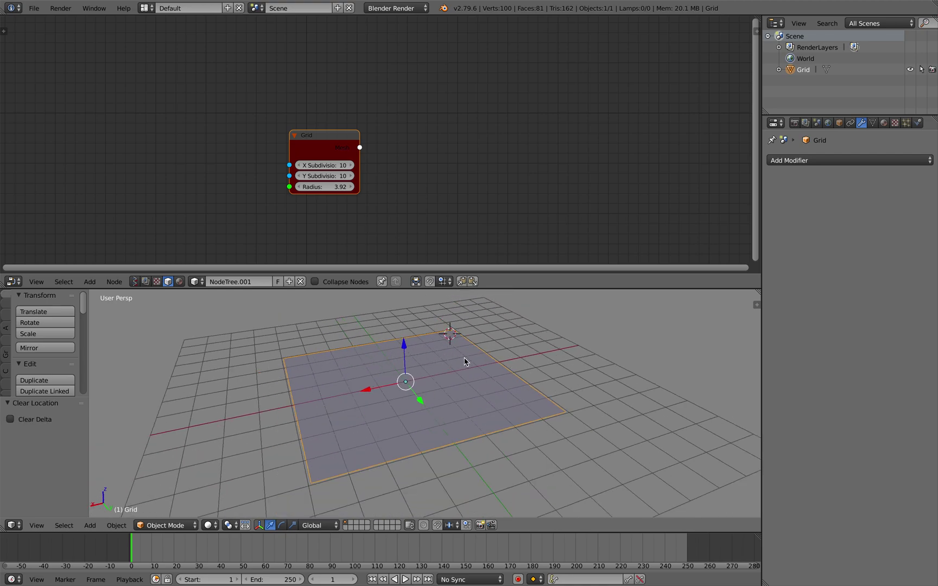
Set the Grid node's subdivisions to 13 in X and 9 in Y, checking the mesh in wireframe shading.
{"action": "middle_click_drag", "start_coordinate": [418, 178], "coordinate": [394, 175]}
{"action": "middle_click_drag", "start_coordinate": [448, 337], "coordinate": [472, 352]}
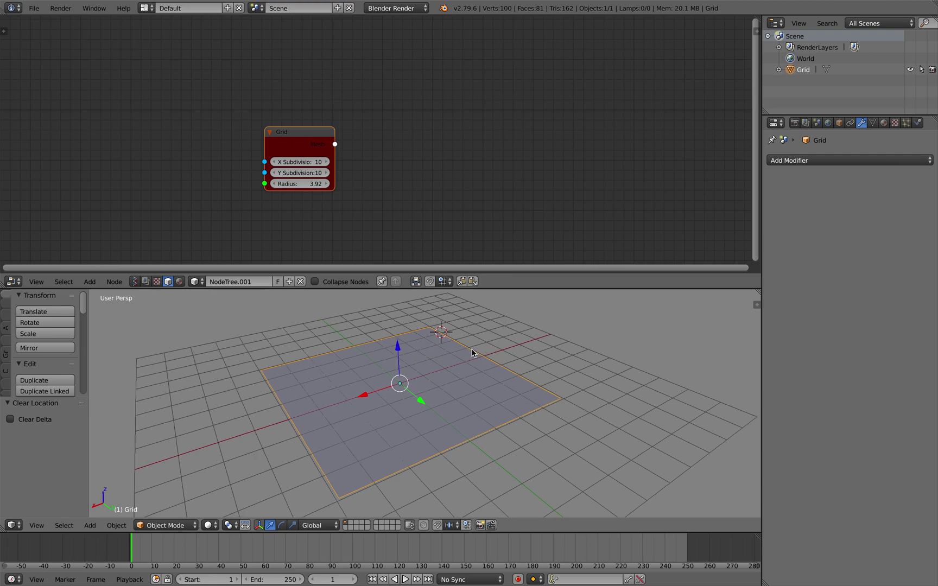
{"action": "key", "text": "z"}
{"action": "left_click", "coordinate": [326, 173]}
{"action": "mouse_move", "coordinate": [326, 173]}
{"action": "left_mouse_down"}
{"action": "mouse_move", "coordinate": [318, 172]}
{"action": "mouse_move", "coordinate": [326, 161]}
{"action": "left_mouse_up"}
{"action": "middle_click_drag", "start_coordinate": [461, 321], "coordinate": [415, 358], "text": "shift"}
{"action": "key", "text": "z"}
Enable Draw All Edges in the grid object's display settings.
{"action": "left_click", "coordinate": [839, 123]}
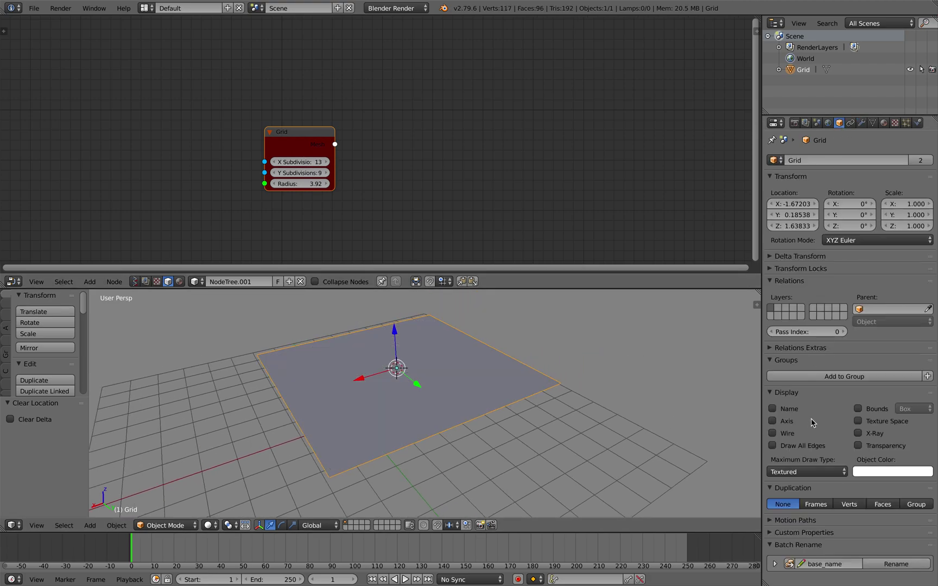
{"action": "left_click", "coordinate": [795, 444]}
{"action": "middle_click_drag", "start_coordinate": [588, 382], "coordinate": [588, 393]}
Set the Grid node's subdivisions to 21 in X and 17 in Y, and turn on Wire and Draw All Edges for the object.
{"action": "mouse_move", "coordinate": [320, 164]}
{"action": "left_mouse_down"}
{"action": "mouse_move", "coordinate": [328, 164]}
{"action": "mouse_move", "coordinate": [324, 174]}
{"action": "left_mouse_up"}
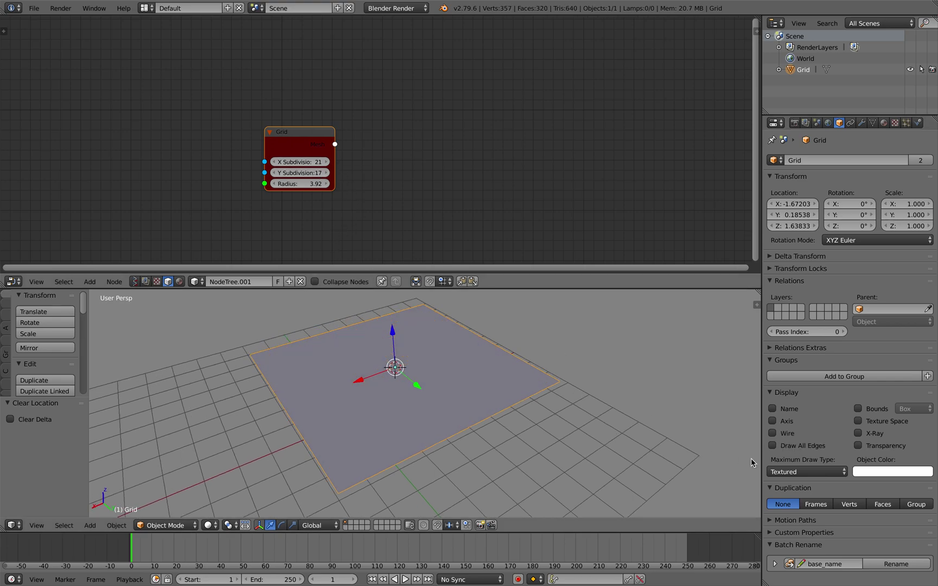
{"action": "left_click", "coordinate": [783, 446]}
{"action": "middle_click_drag", "start_coordinate": [561, 387], "coordinate": [429, 344]}
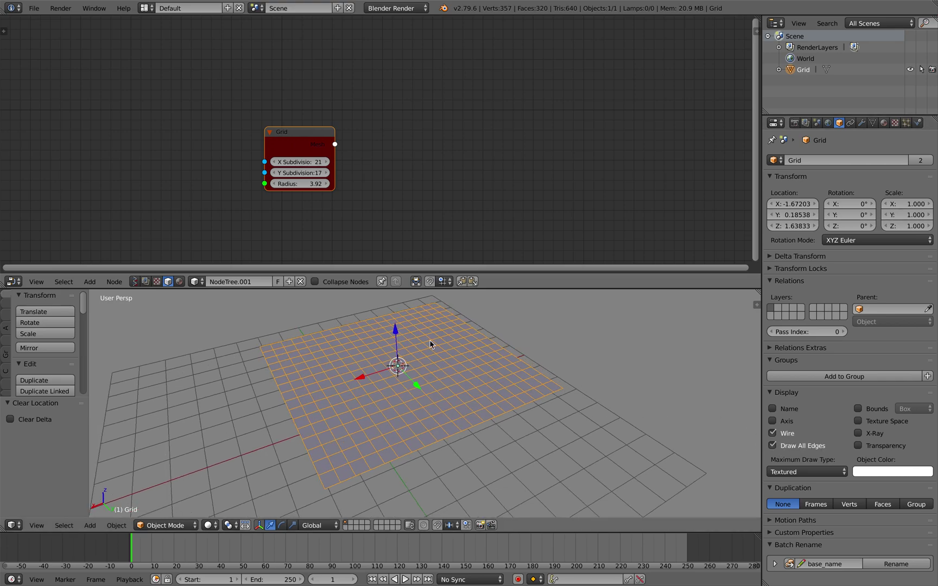
Set the Grid node's X subdivisions to 17.
{"action": "left_click_drag", "start_coordinate": [320, 163], "coordinate": [315, 164]}
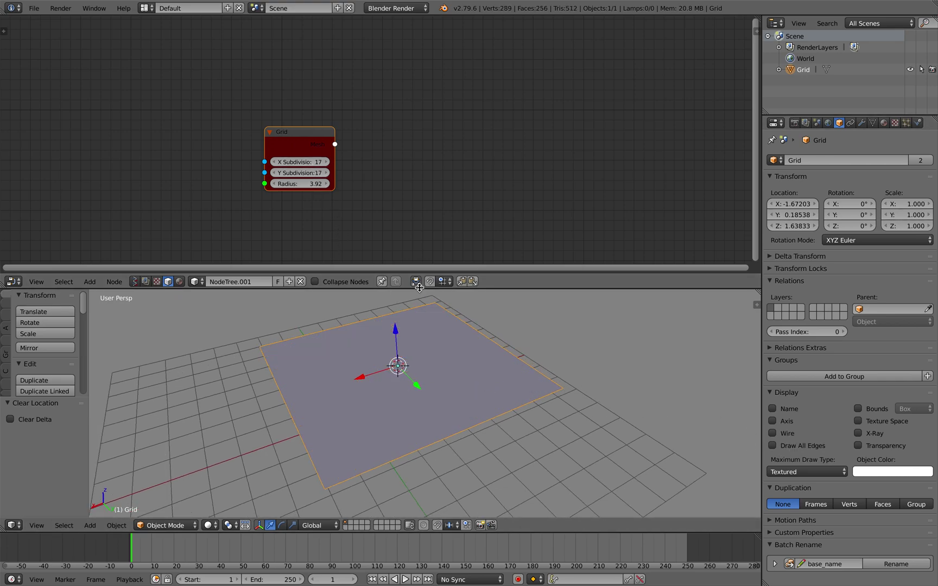
Look through the node categories available for adding, including Settings, Utilities, Modifiers and Transform, and check the node search.
{"action": "key", "text": "shift+a"}
{"action": "mouse_move", "coordinate": [440, 318]}
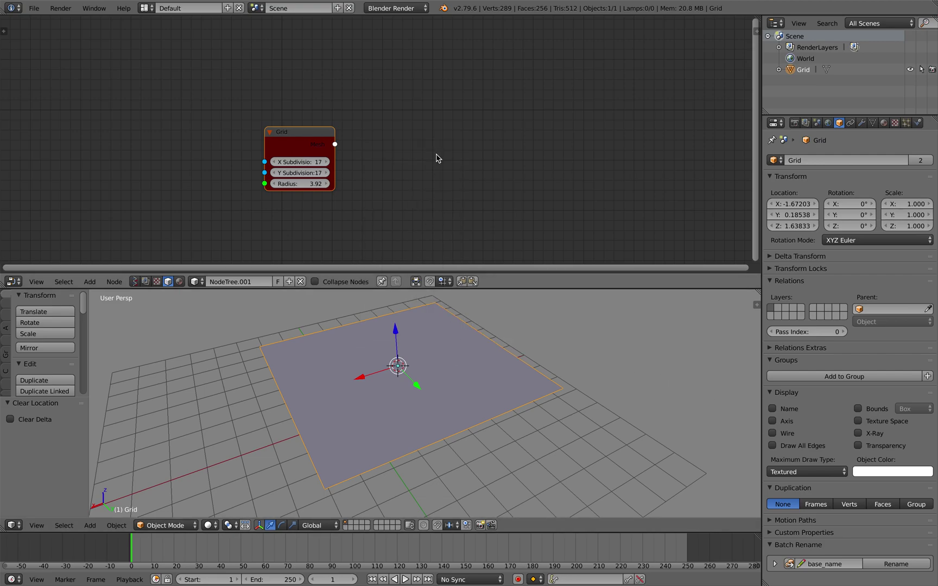
{"action": "key", "text": "shift+a"}
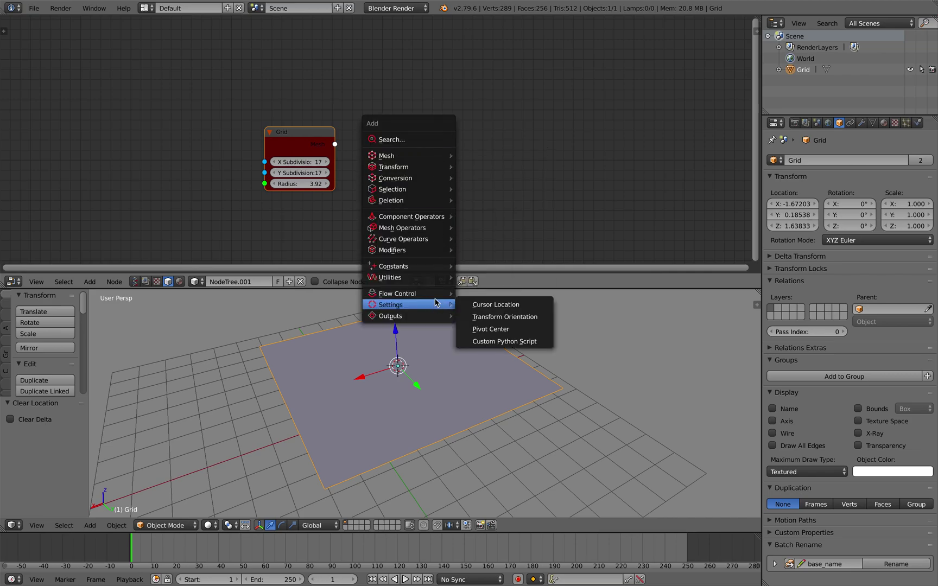
{"action": "mouse_move", "coordinate": [432, 281]}
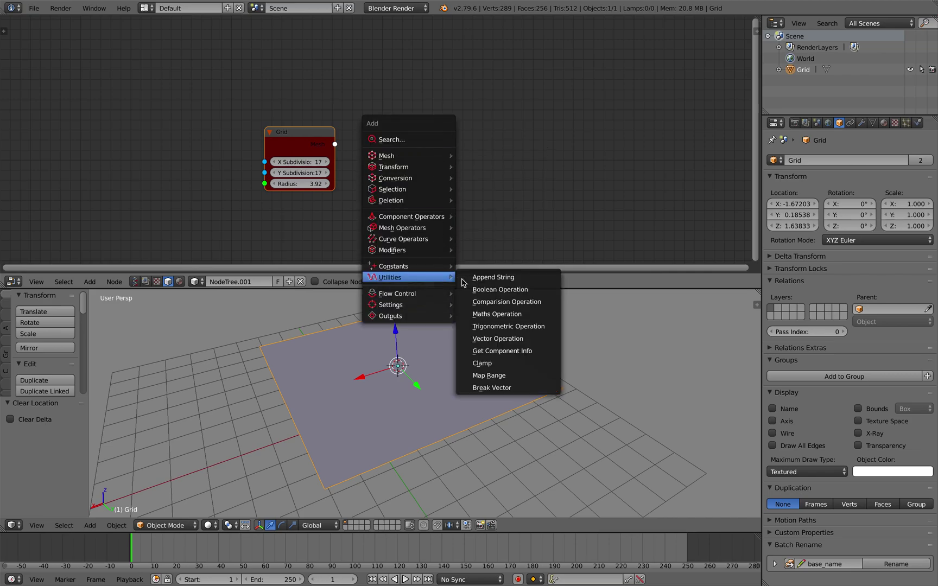
{"action": "mouse_move", "coordinate": [442, 255]}
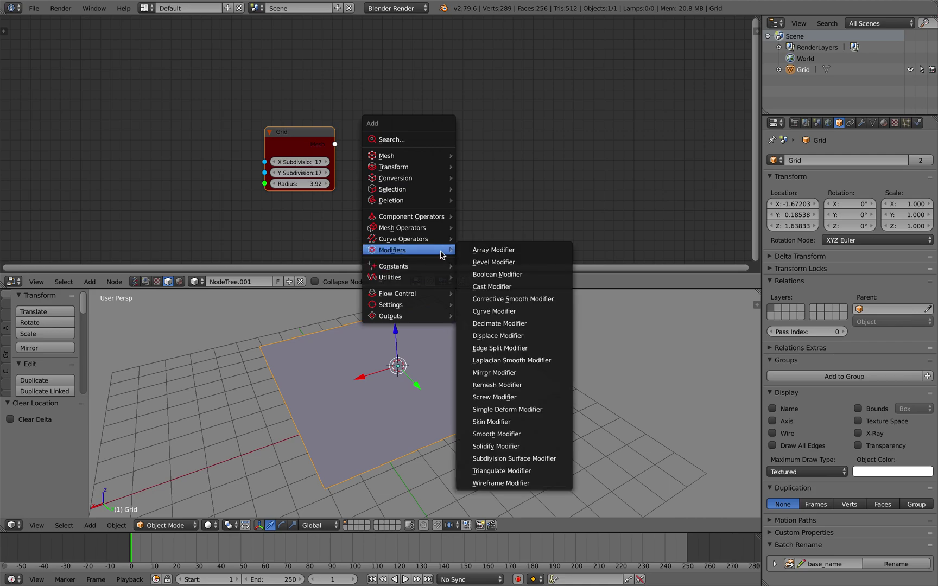
{"action": "mouse_move", "coordinate": [435, 165]}
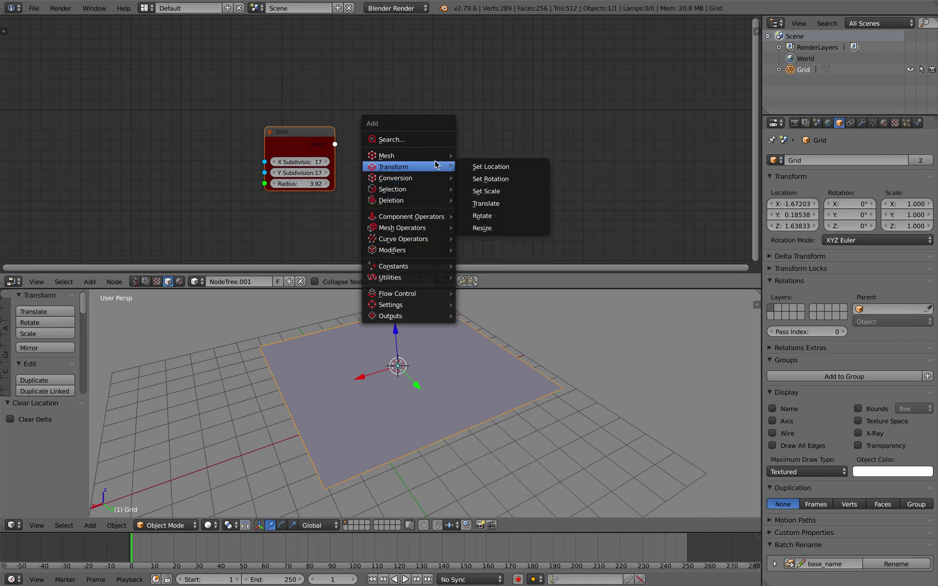
{"action": "middle_click_drag", "start_coordinate": [412, 90], "coordinate": [367, 87]}
{"action": "key", "text": "shift+a"}
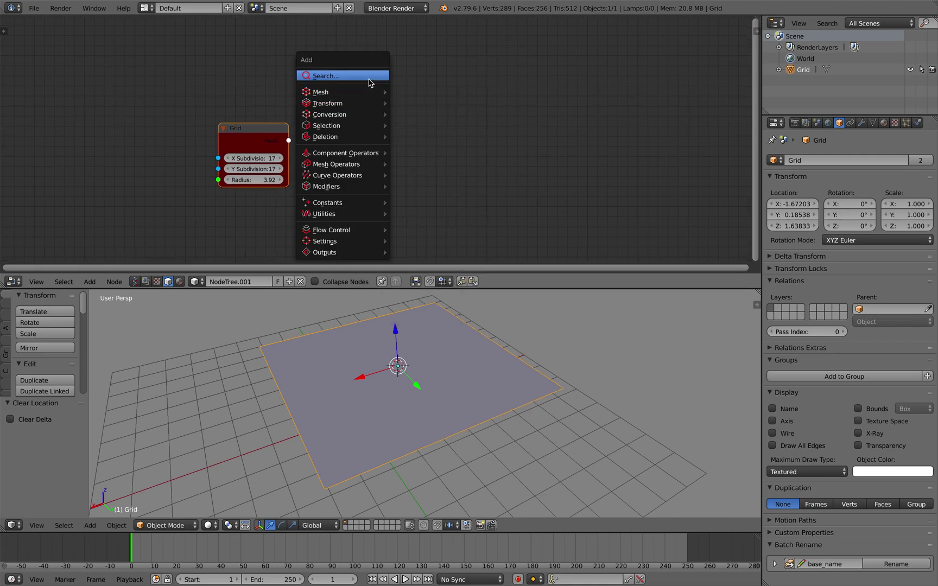
{"action": "left_click", "coordinate": [369, 76]}
{"action": "key", "text": "Escape"}
{"action": "key", "text": "shift+a"}
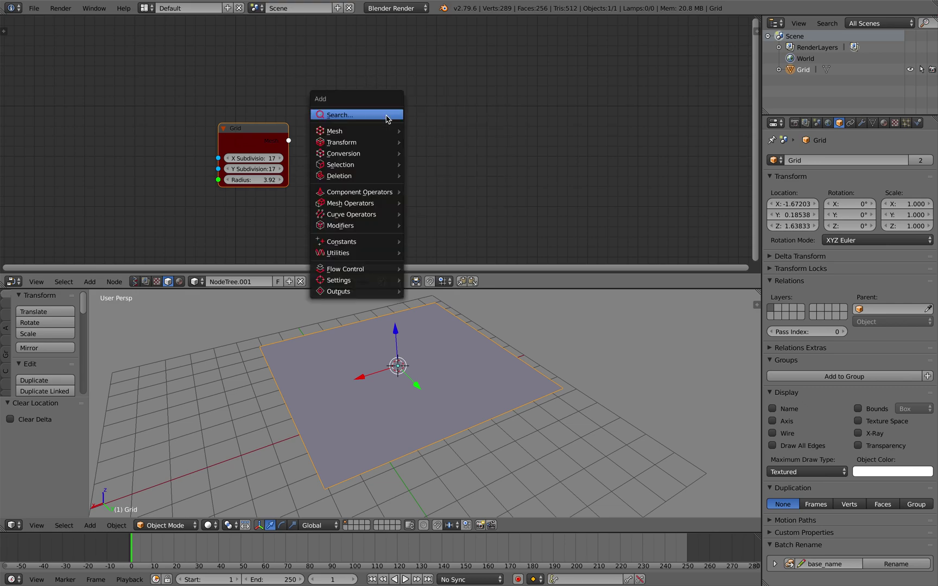
{"action": "left_click", "coordinate": [385, 117]}
{"action": "key", "text": "Escape"}
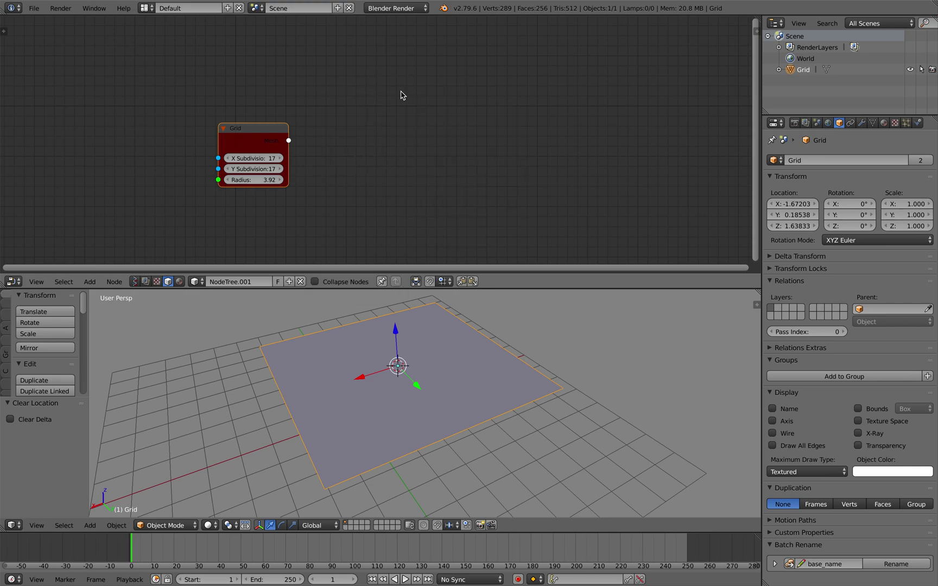
Switch the node editor to another tree type, then return to the Sorcar type and reopen NodeTree.001.
{"action": "left_click", "coordinate": [124, 8]}
{"action": "left_click", "coordinate": [153, 154]}
{"action": "left_click_drag", "start_coordinate": [243, 133], "coordinate": [233, 124]}
{"action": "left_click", "coordinate": [135, 282]}
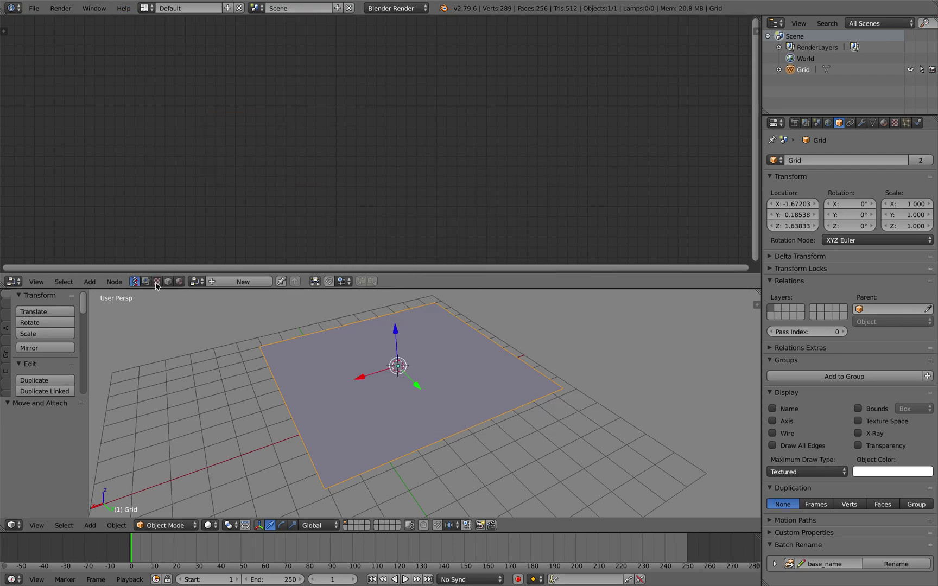
{"action": "left_click", "coordinate": [197, 281]}
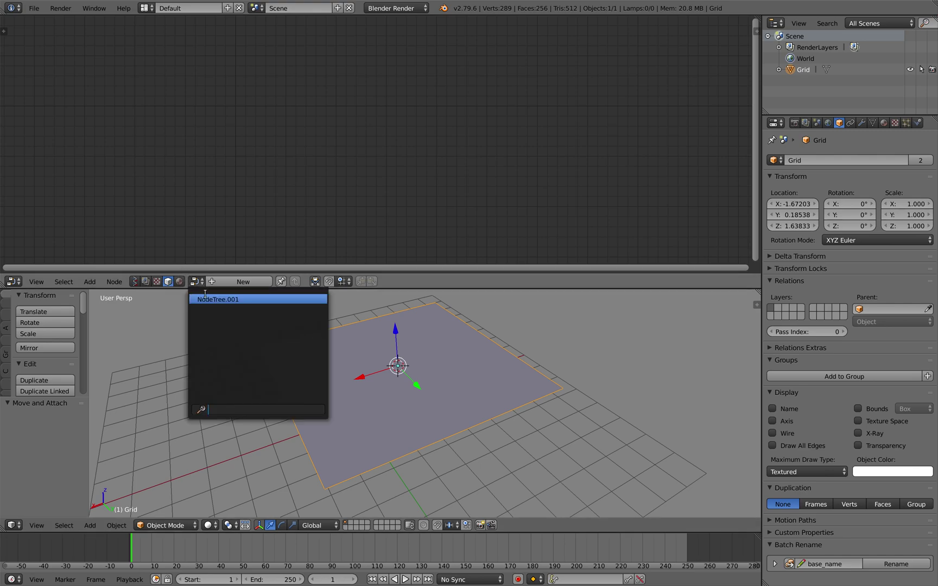
{"action": "left_click", "coordinate": [205, 297]}
{"action": "scroll", "coordinate": [335, 181], "scroll_direction": "down", "scroll_amount": 3, "text": "ctrl"}
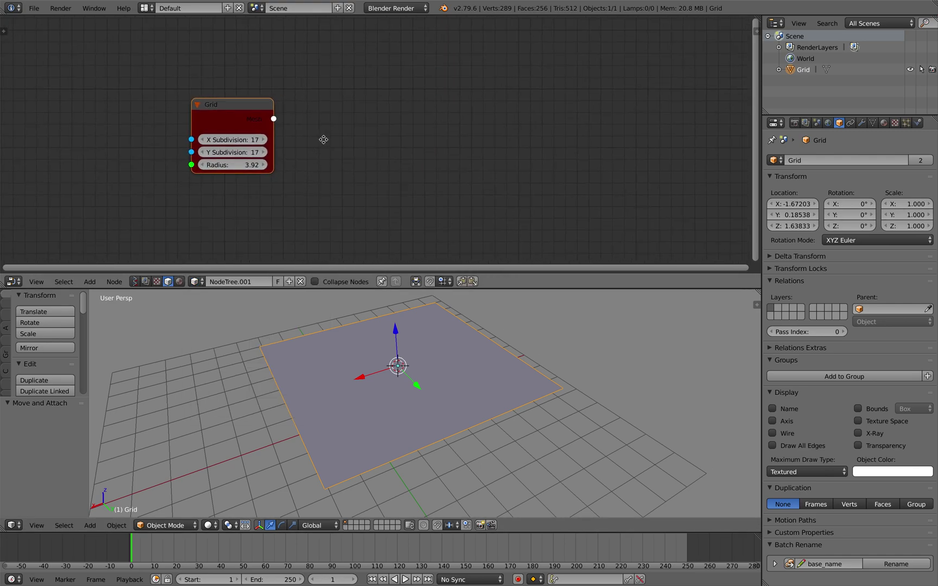
Search the addable nodes for "box".
{"action": "key", "text": "shift+a"}
{"action": "left_click", "coordinate": [348, 131]}
{"action": "key", "text": "Escape"}
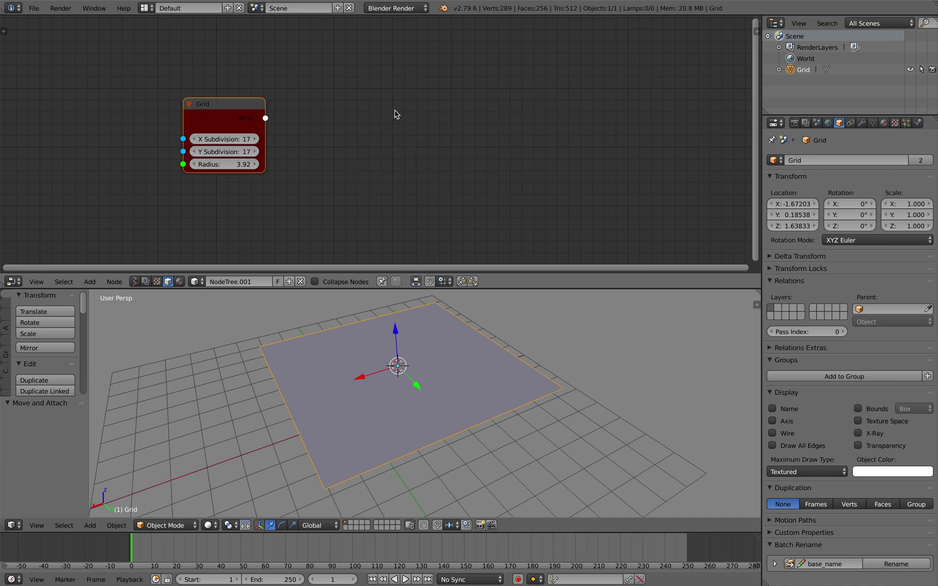
{"action": "key", "text": "shift+a"}
{"action": "left_click", "coordinate": [398, 122]}
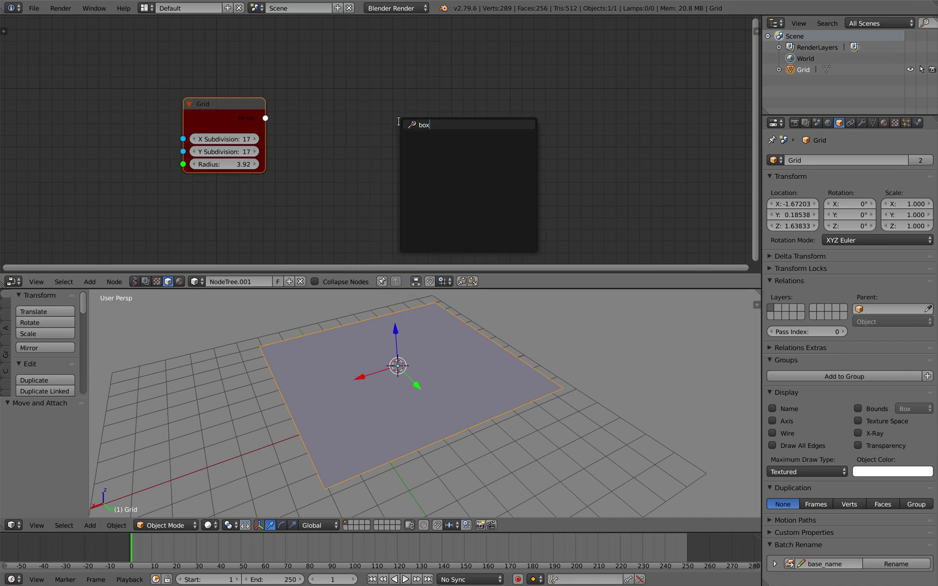
{"action": "key", "text": "Escape"}
{"action": "key", "text": "shift+a"}
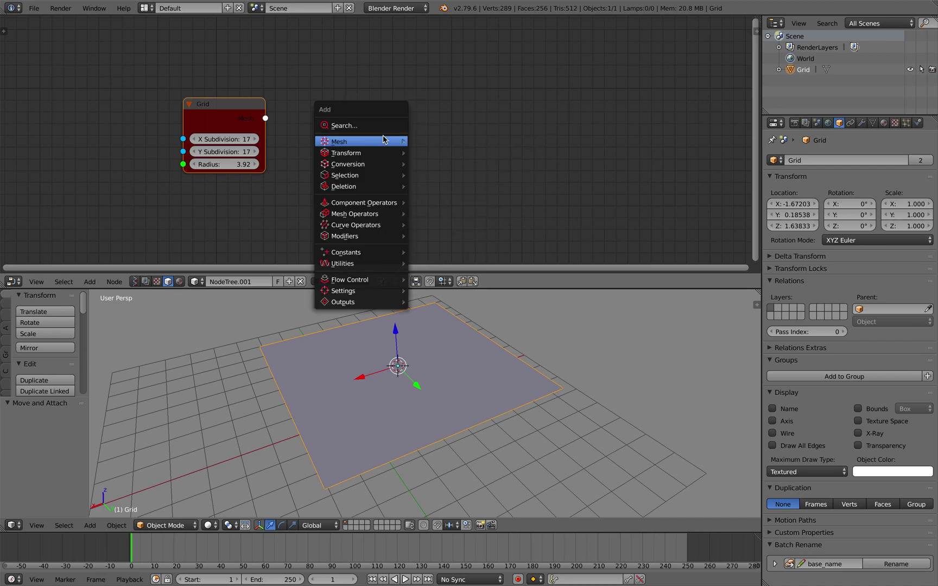
{"action": "mouse_move", "coordinate": [389, 141]}
{"action": "middle_click_drag", "start_coordinate": [295, 129], "coordinate": [317, 127]}
Reload NodeTree.001 by leaving the Sorcar tree type and returning to it.
{"action": "left_click", "coordinate": [134, 282]}
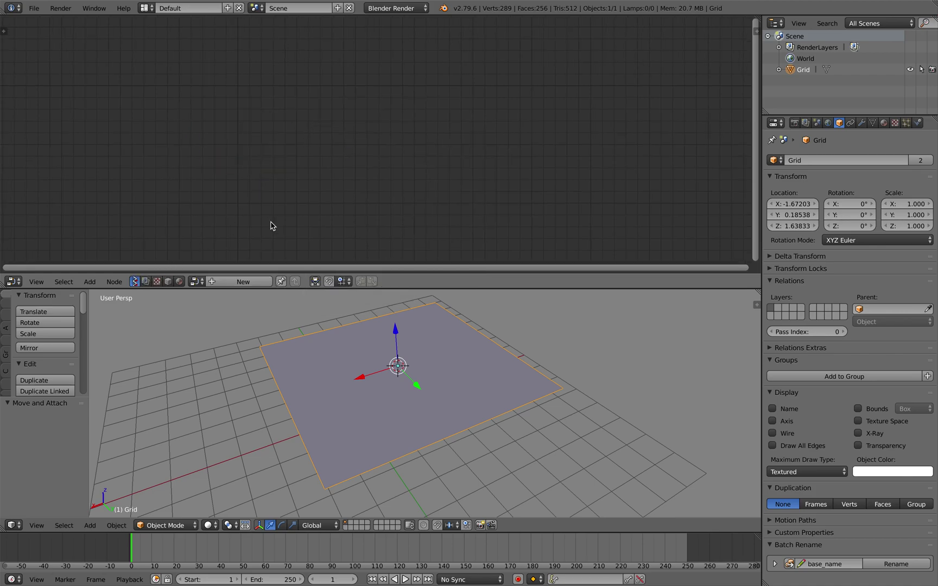
{"action": "left_click", "coordinate": [168, 282]}
{"action": "left_click", "coordinate": [197, 282]}
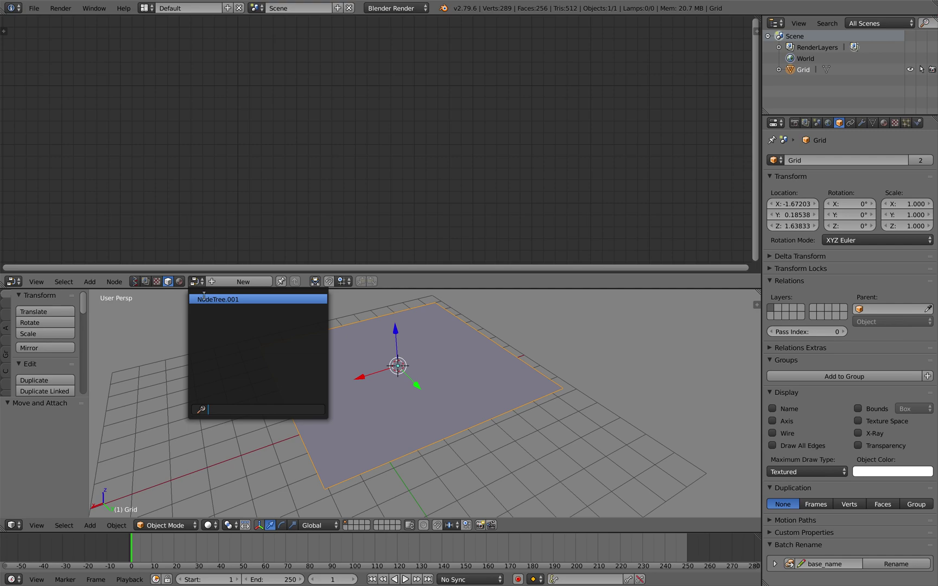
{"action": "left_click", "coordinate": [205, 299]}
Delete the grid object from the 3D scene.
{"action": "middle_click_drag", "start_coordinate": [374, 333], "coordinate": [352, 341]}
{"action": "key", "text": "a"}
{"action": "key", "text": "a"}
{"action": "key", "text": "Delete"}
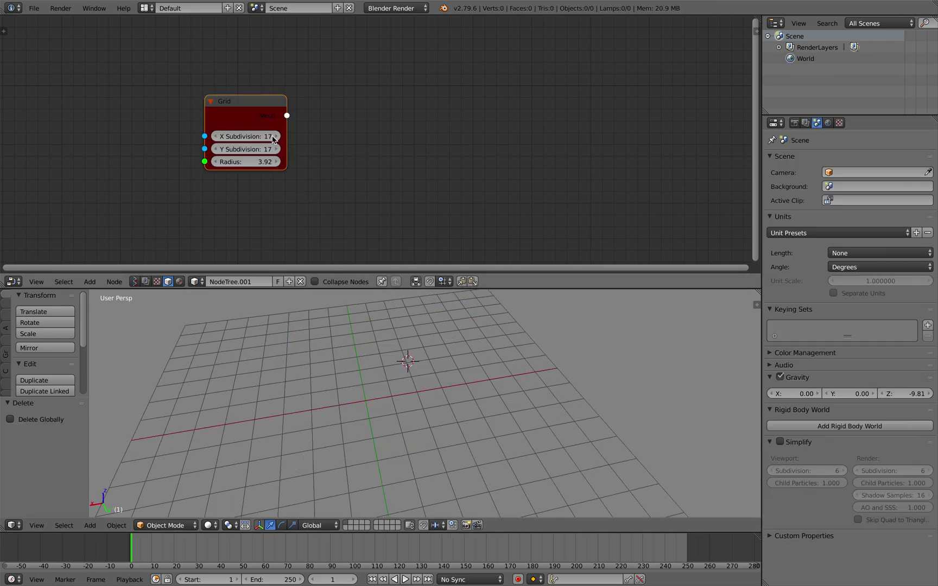
{"action": "key", "text": "shift+a"}
{"action": "mouse_move", "coordinate": [358, 131]}
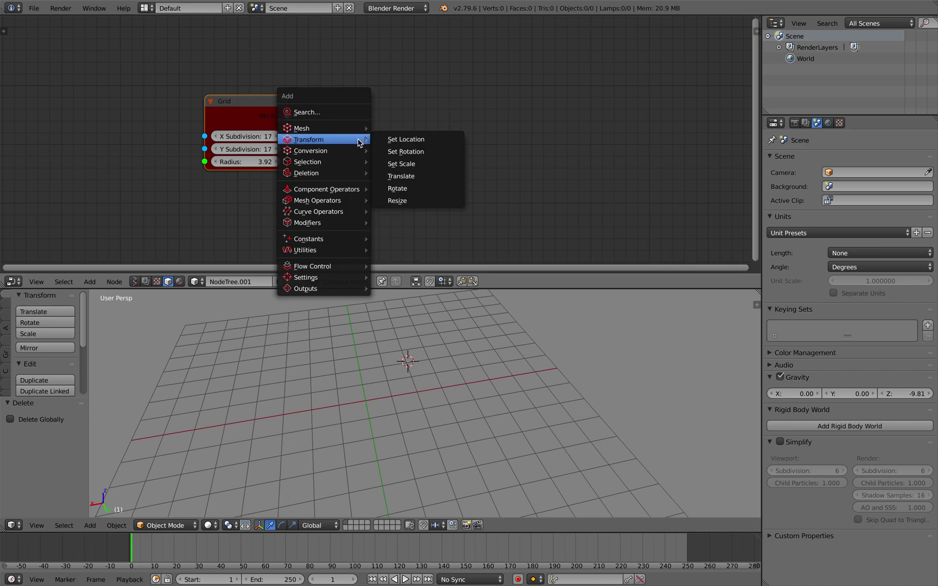
{"action": "mouse_move", "coordinate": [360, 162]}
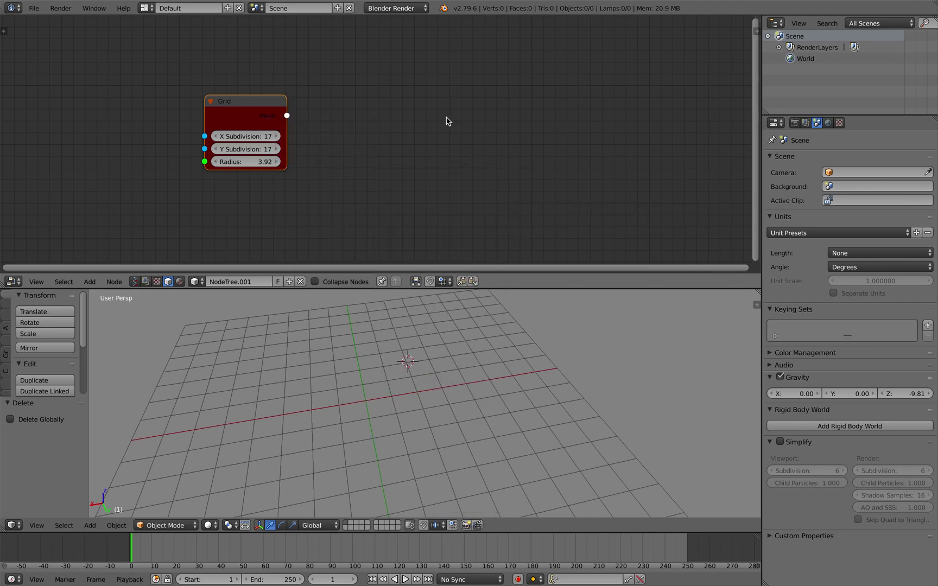
Add a temporary cube to the scene, toggle it in and out of Edit Mode, and delete it.
{"action": "key", "text": "shift+a"}
{"action": "mouse_move", "coordinate": [427, 359]}
{"action": "middle_mouse_down"}
{"action": "mouse_move", "coordinate": [408, 352]}
{"action": "mouse_move", "coordinate": [441, 370]}
{"action": "mouse_move", "coordinate": [433, 376]}
{"action": "middle_mouse_up"}
{"action": "mouse_move", "coordinate": [408, 351]}
{"action": "left_click", "coordinate": [449, 363]}
{"action": "key", "text": "Tab"}
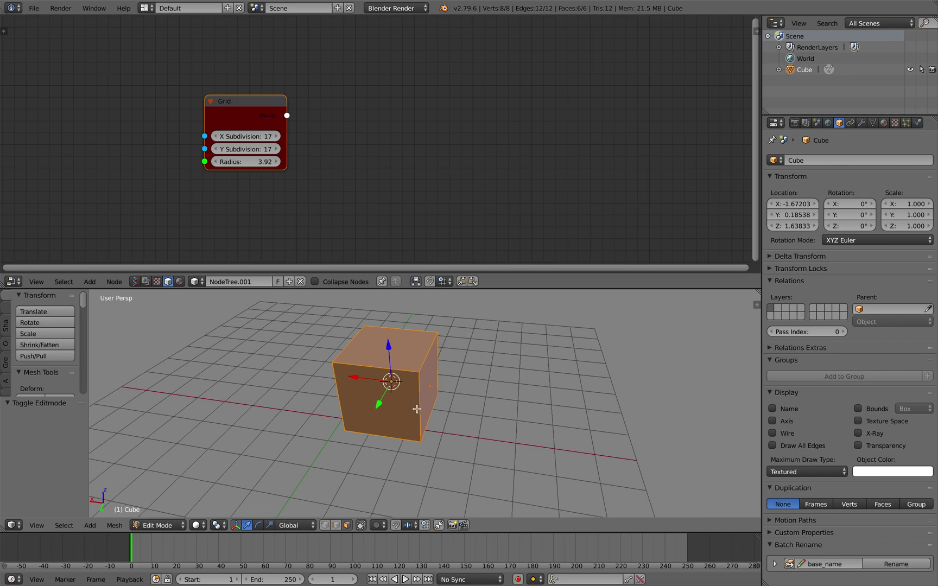
{"action": "middle_click_drag", "start_coordinate": [480, 351], "coordinate": [481, 352]}
{"action": "key", "text": "Tab"}
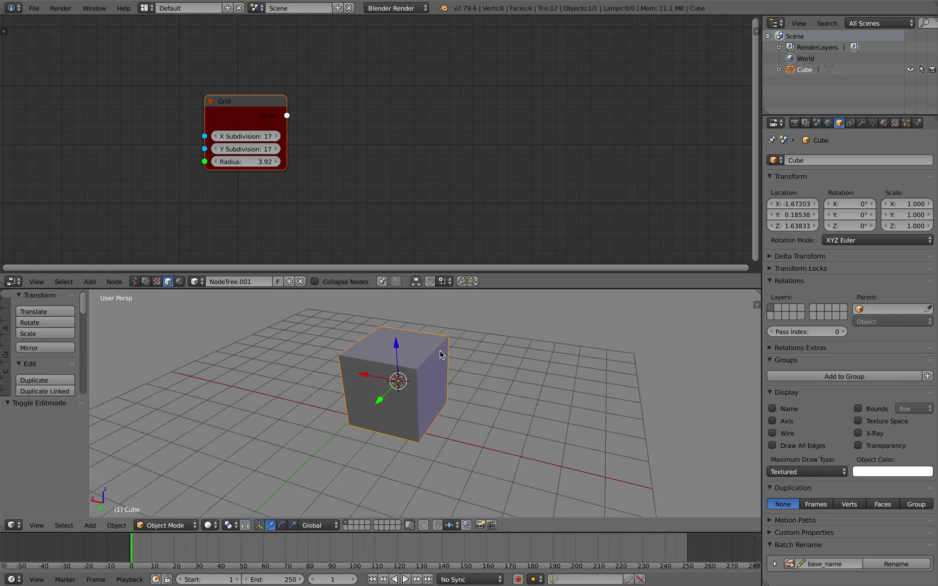
{"action": "key", "text": "x"}
Add a To Component Mode conversion node and link the Grid node's Mesh output to its Mesh input.
{"action": "middle_click_drag", "start_coordinate": [346, 137], "coordinate": [307, 135]}
{"action": "key", "text": "shift+a"}
{"action": "mouse_move", "coordinate": [307, 136]}
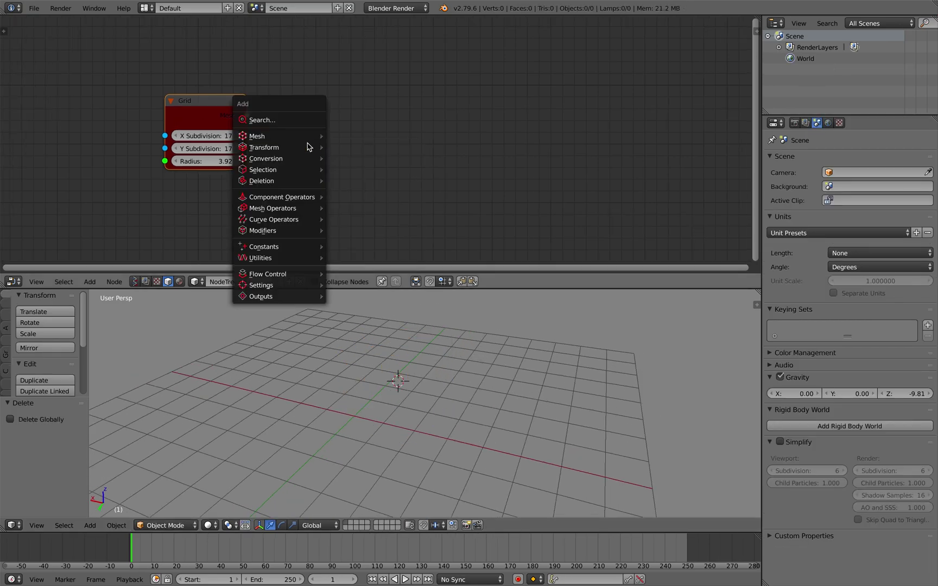
{"action": "mouse_move", "coordinate": [307, 158]}
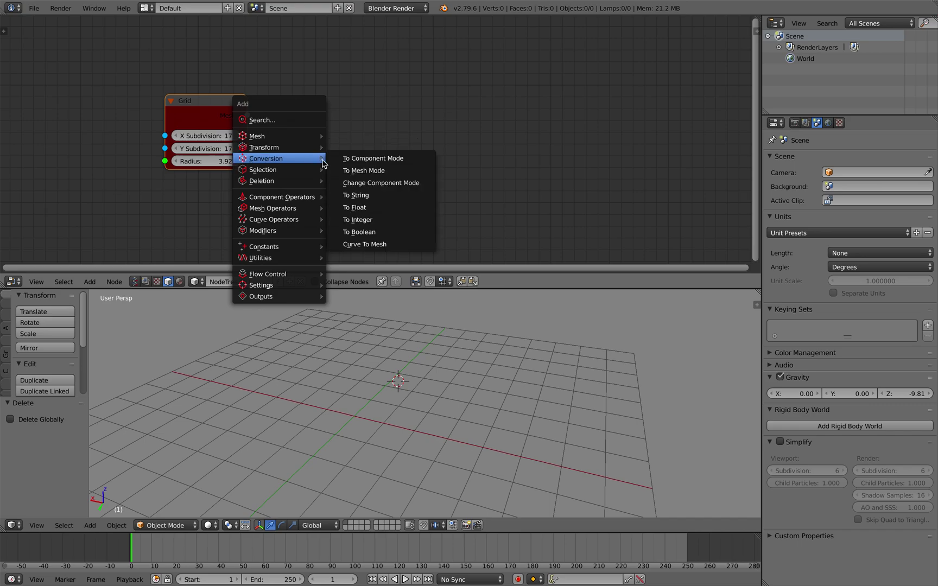
{"action": "left_click", "coordinate": [375, 158]}
{"action": "left_click", "coordinate": [246, 116]}
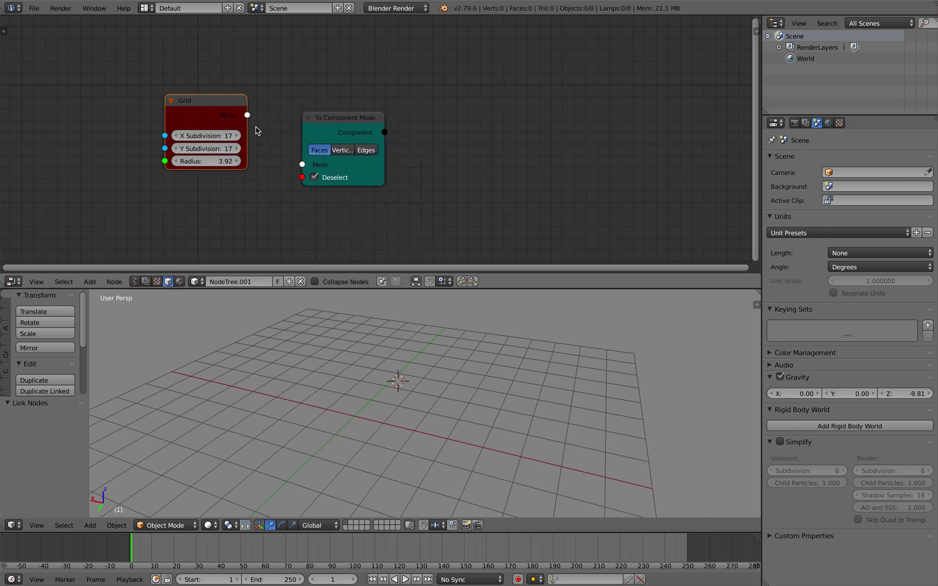
{"action": "left_click_drag", "start_coordinate": [253, 123], "coordinate": [302, 164]}
Reposition the To Component Mode node beside the Grid node.
{"action": "left_click_drag", "start_coordinate": [320, 126], "coordinate": [294, 125]}
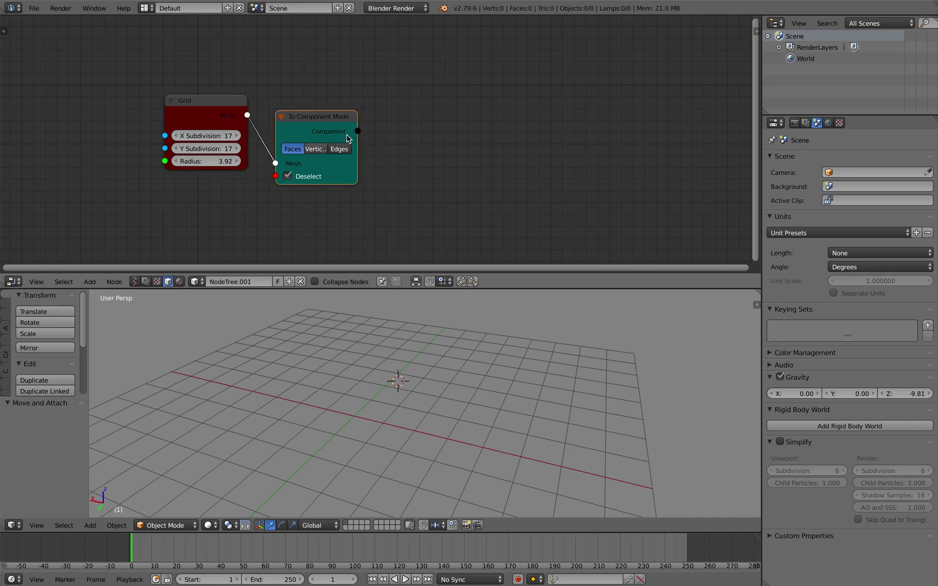
{"action": "scroll", "coordinate": [361, 134], "scroll_direction": "up", "scroll_amount": 1}
{"action": "left_click_drag", "start_coordinate": [356, 132], "coordinate": [221, 108]}
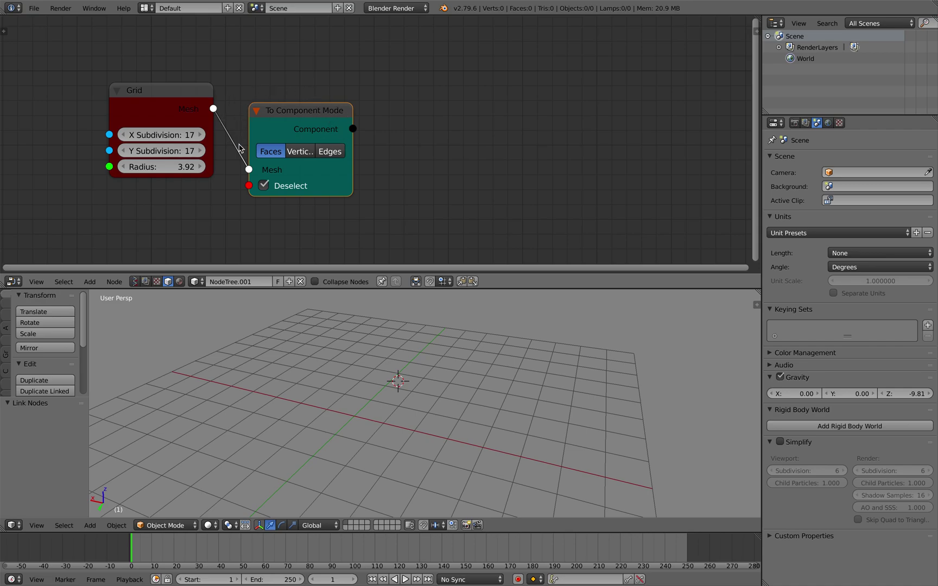
{"action": "middle_click_drag", "start_coordinate": [397, 143], "coordinate": [390, 140]}
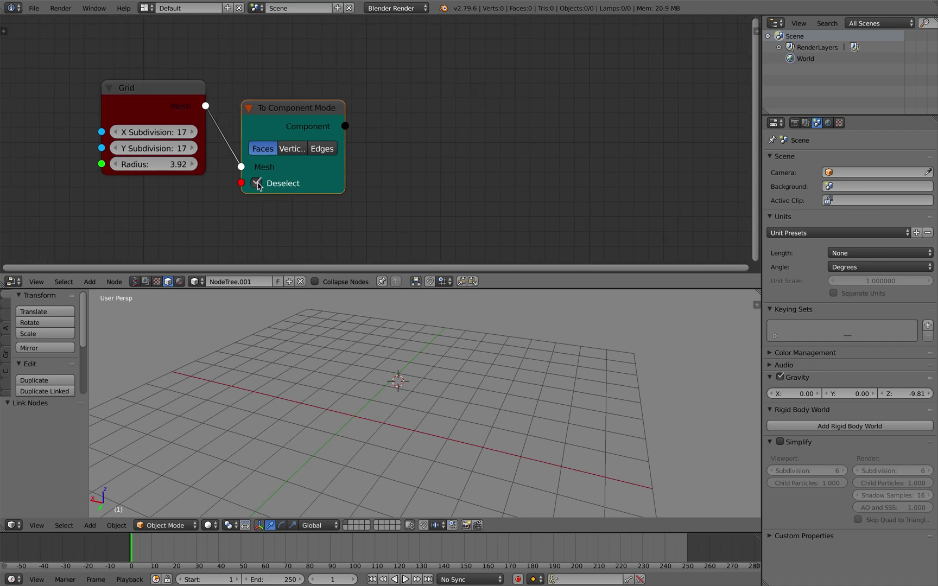
{"action": "left_click_drag", "start_coordinate": [286, 121], "coordinate": [302, 125]}
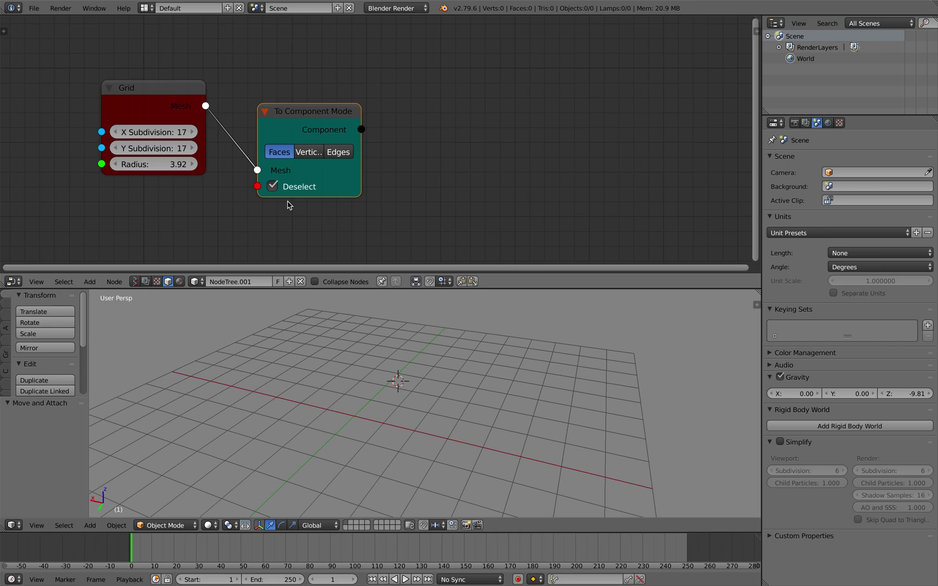
{"action": "middle_click_drag", "start_coordinate": [379, 378], "coordinate": [412, 376]}
{"action": "middle_click_drag", "start_coordinate": [451, 152], "coordinate": [432, 150]}
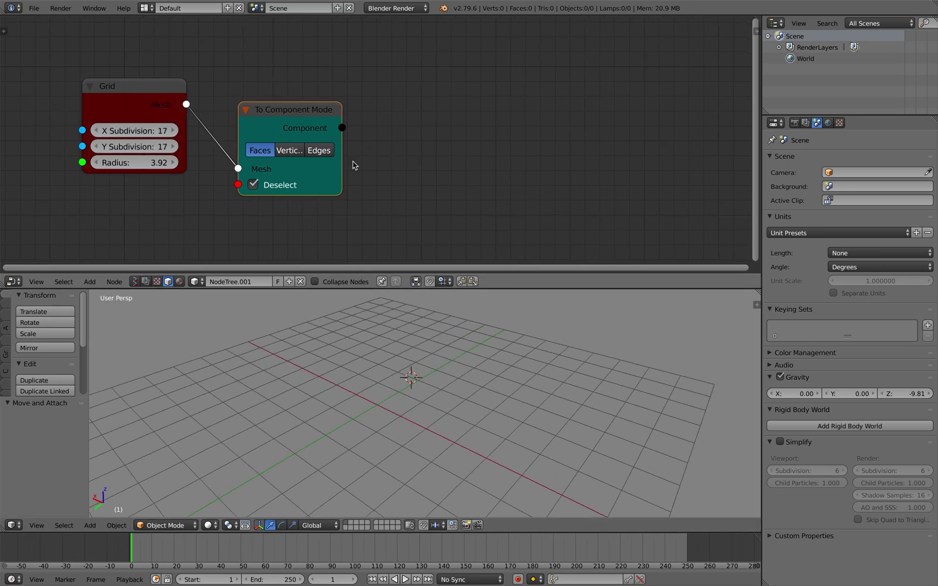
{"action": "key", "text": "shift+a"}
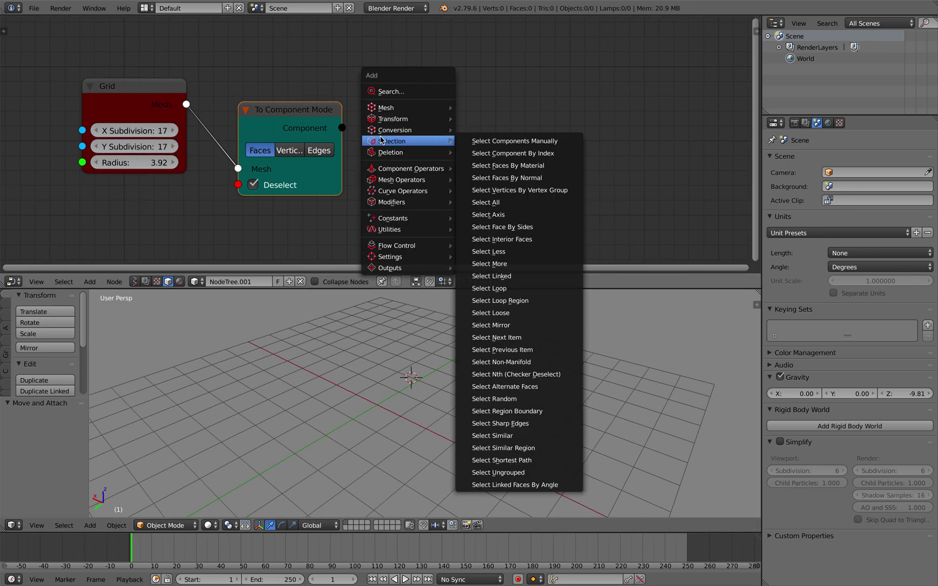
{"action": "key", "text": "shift+a"}
{"action": "mouse_move", "coordinate": [399, 122]}
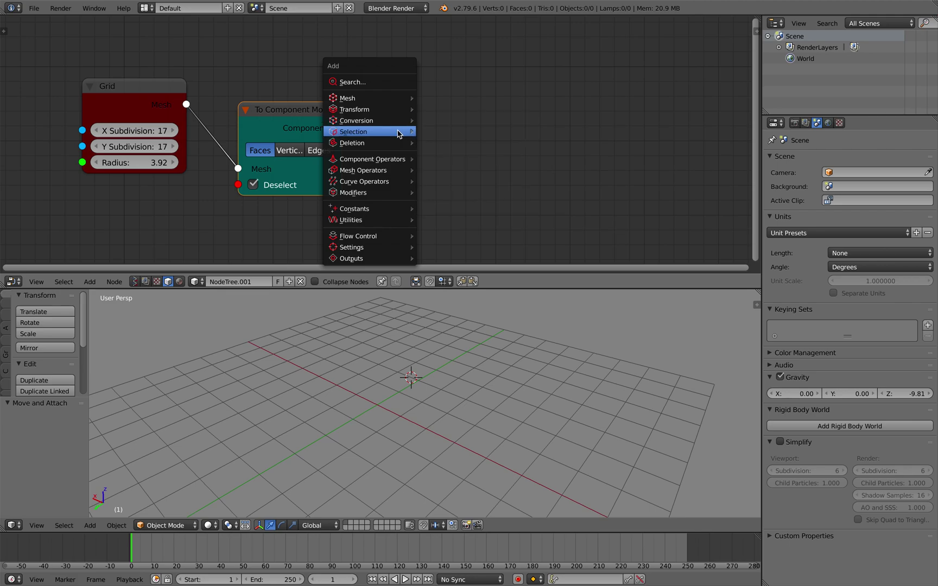
{"action": "key", "text": "Escape"}
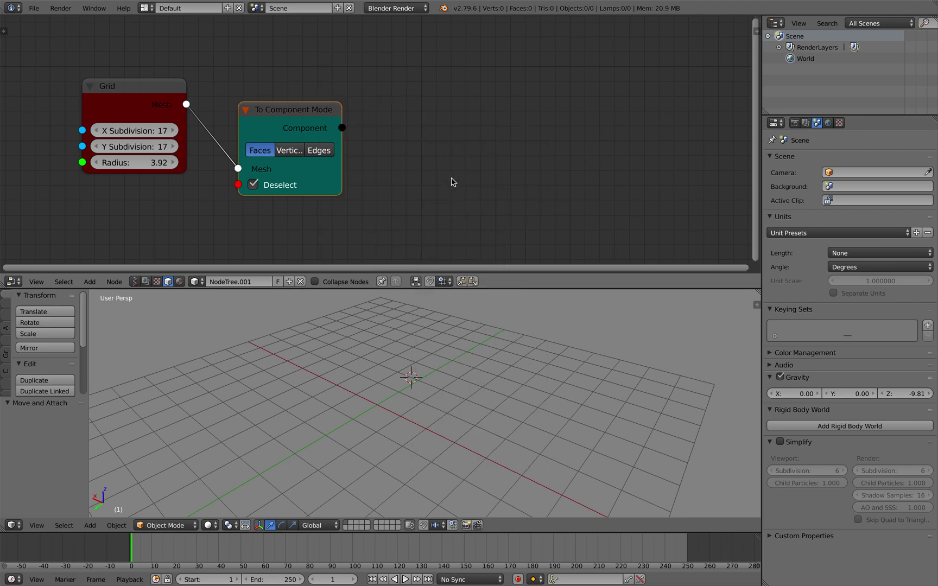
Add a Select Component By Index node and link the To Component Mode node's Component output to its Component input.
{"action": "key", "text": "shift+a"}
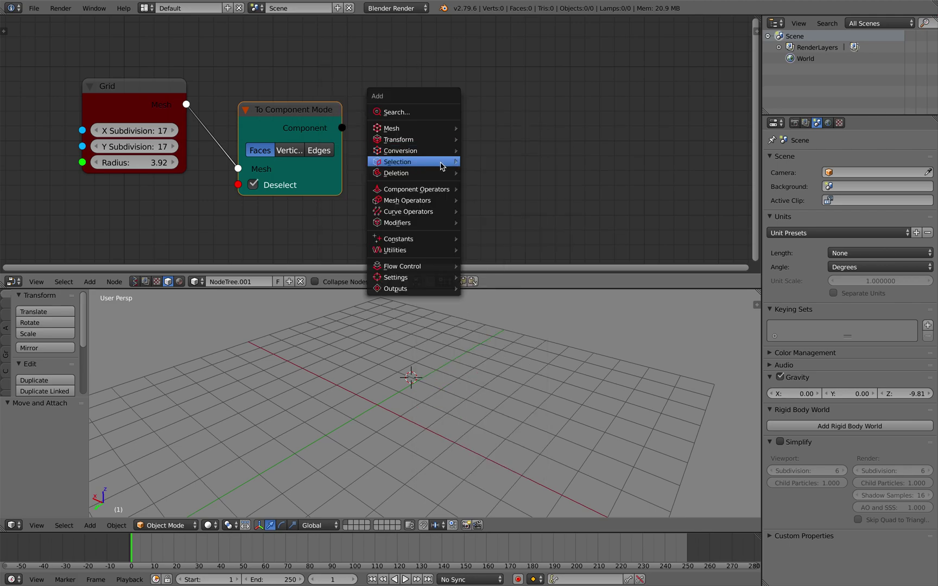
{"action": "mouse_move", "coordinate": [439, 161]}
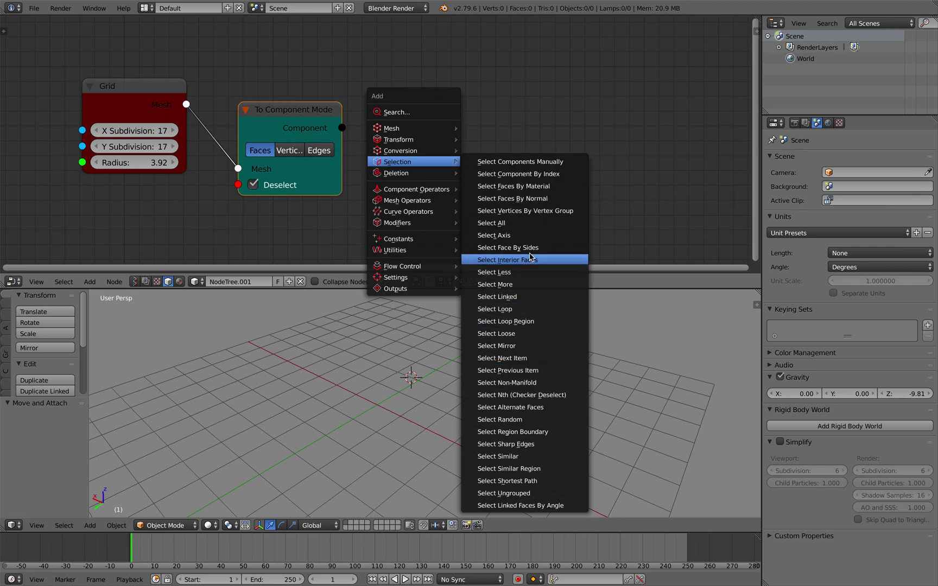
{"action": "left_click", "coordinate": [521, 174]}
{"action": "left_click_drag", "start_coordinate": [342, 127], "coordinate": [389, 163]}
Add an Extrude Faces (Individual) node and link the Select Component By Index node's Component output to its Component input.
{"action": "key", "text": "shift+a"}
{"action": "mouse_move", "coordinate": [546, 137]}
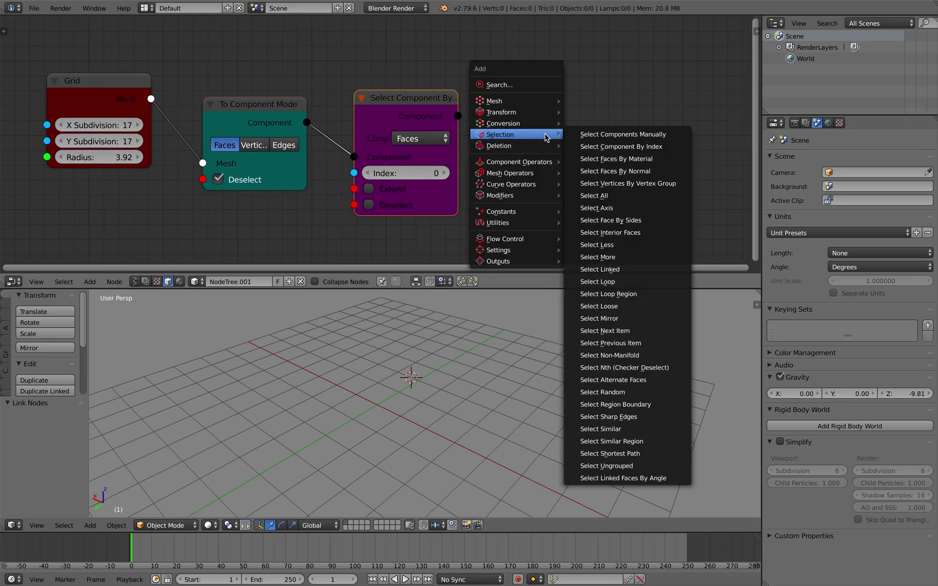
{"action": "mouse_move", "coordinate": [543, 178]}
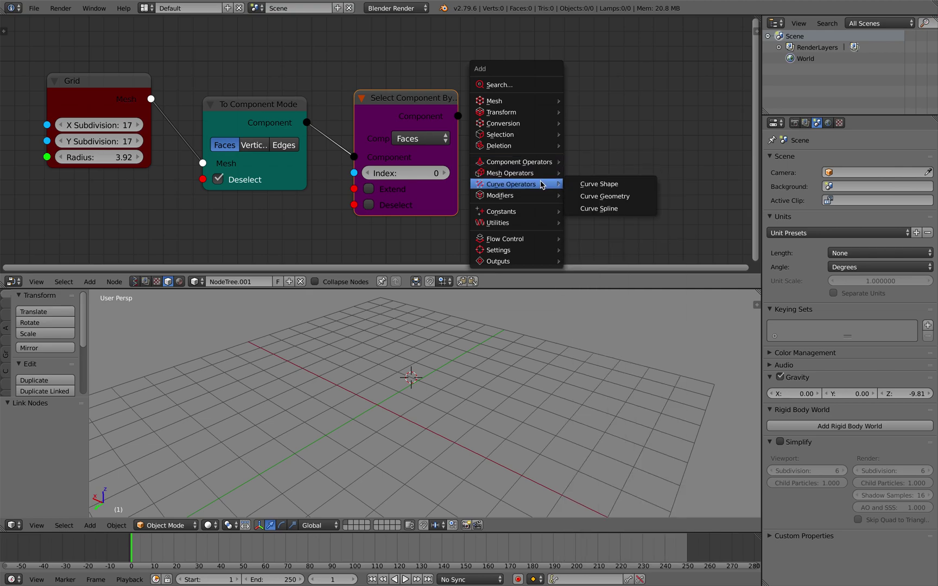
{"action": "mouse_move", "coordinate": [544, 159]}
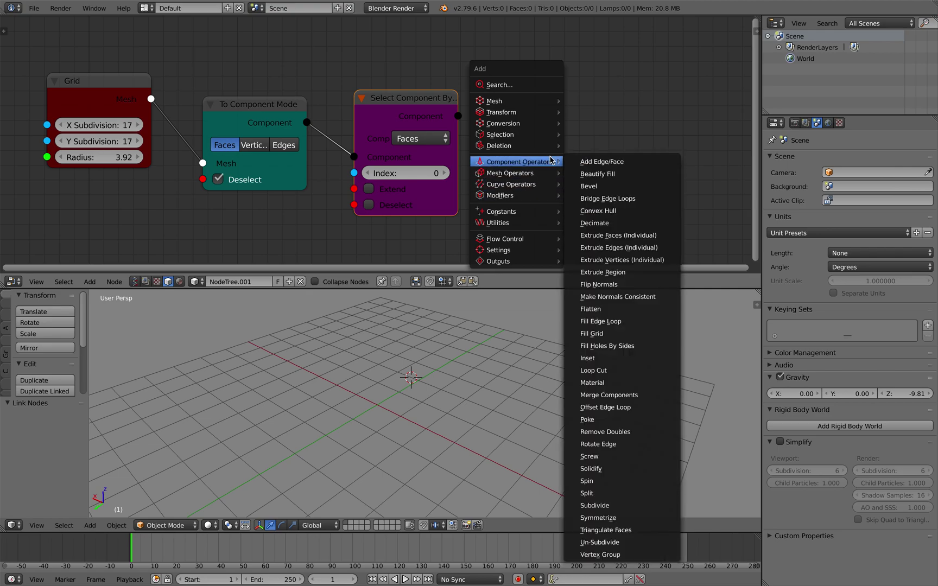
{"action": "left_click", "coordinate": [636, 235]}
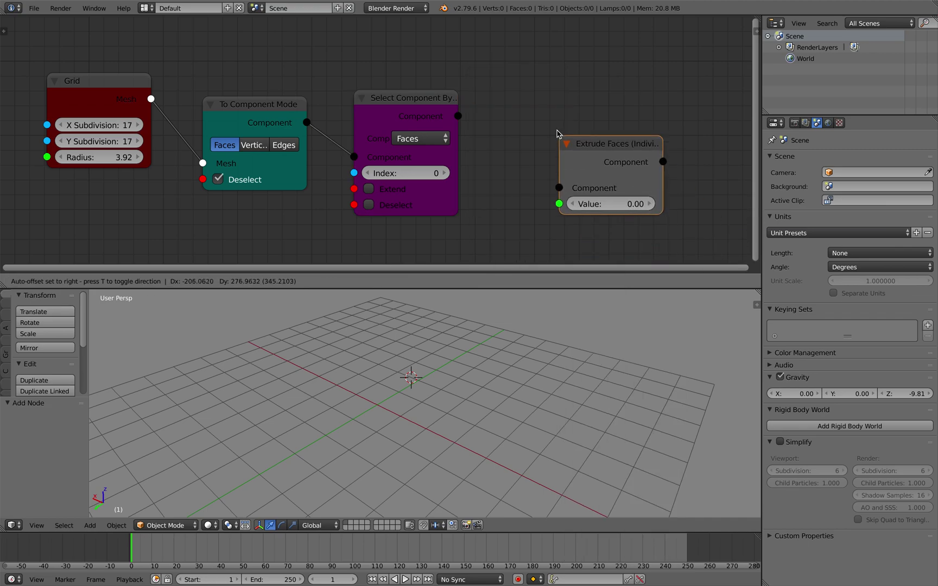
{"action": "left_click", "coordinate": [504, 105]}
{"action": "left_click_drag", "start_coordinate": [458, 116], "coordinate": [505, 159]}
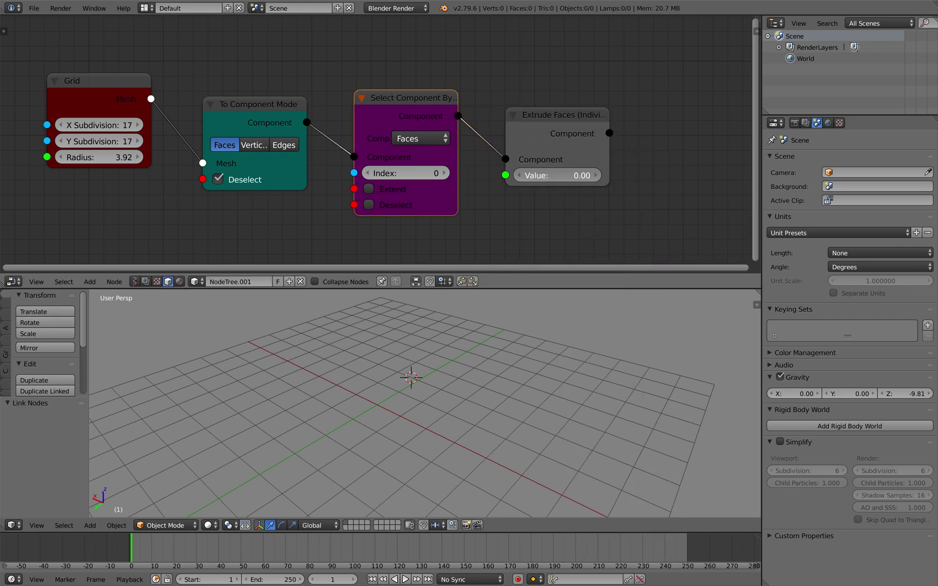
Set the Select Component By Index node's index to 7 and the Extrude Faces (Individual) node's value to -1.50.
{"action": "left_click_drag", "start_coordinate": [560, 176], "coordinate": [543, 176]}
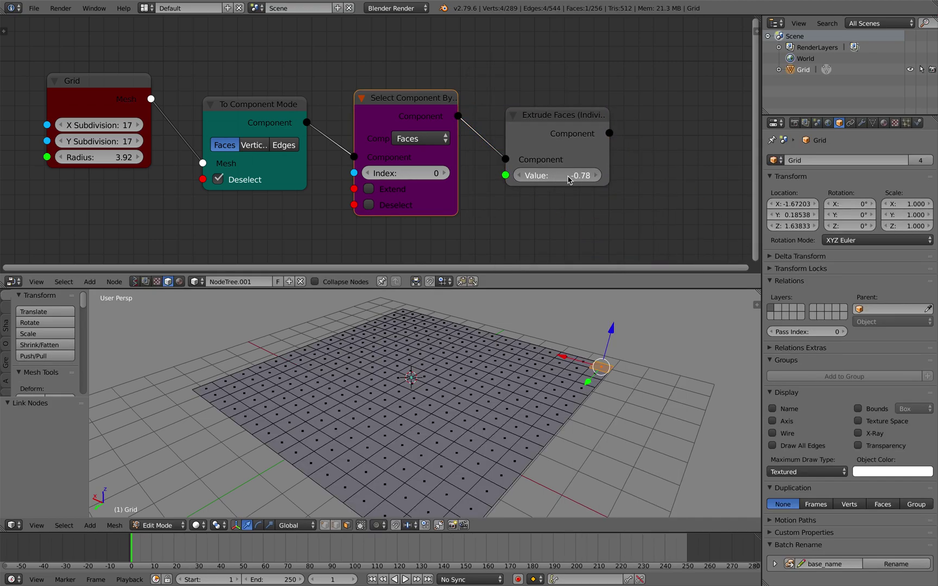
{"action": "left_click", "coordinate": [444, 174]}
{"action": "left_click", "coordinate": [444, 174]}
{"action": "left_click", "coordinate": [444, 175]}
{"action": "left_click", "coordinate": [444, 175]}
{"action": "left_click", "coordinate": [444, 174]}
{"action": "left_click", "coordinate": [445, 174]}
{"action": "left_click", "coordinate": [445, 175]}
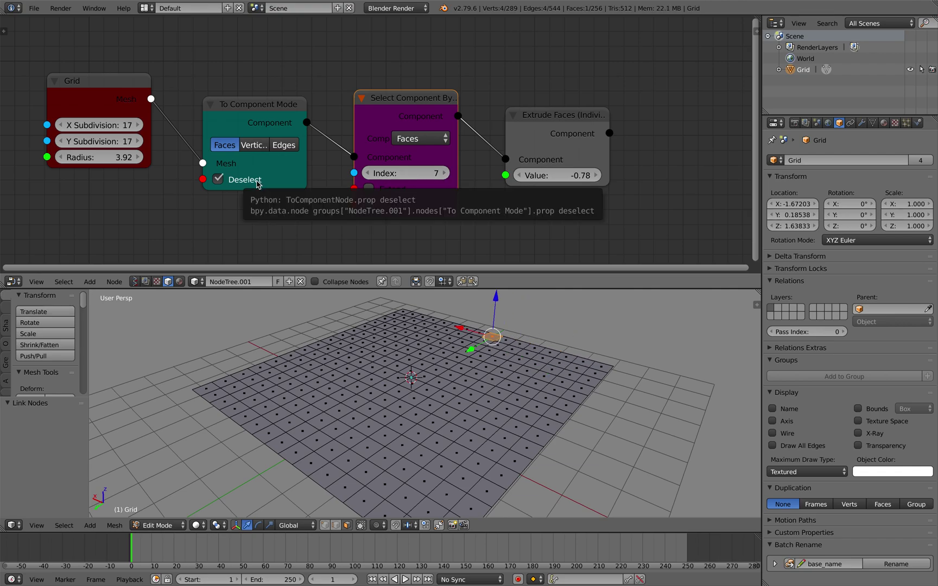
{"action": "left_click", "coordinate": [391, 209]}
{"action": "left_click", "coordinate": [444, 174]}
{"action": "left_click", "coordinate": [444, 174]}
{"action": "left_click_drag", "start_coordinate": [383, 169], "coordinate": [372, 169]}
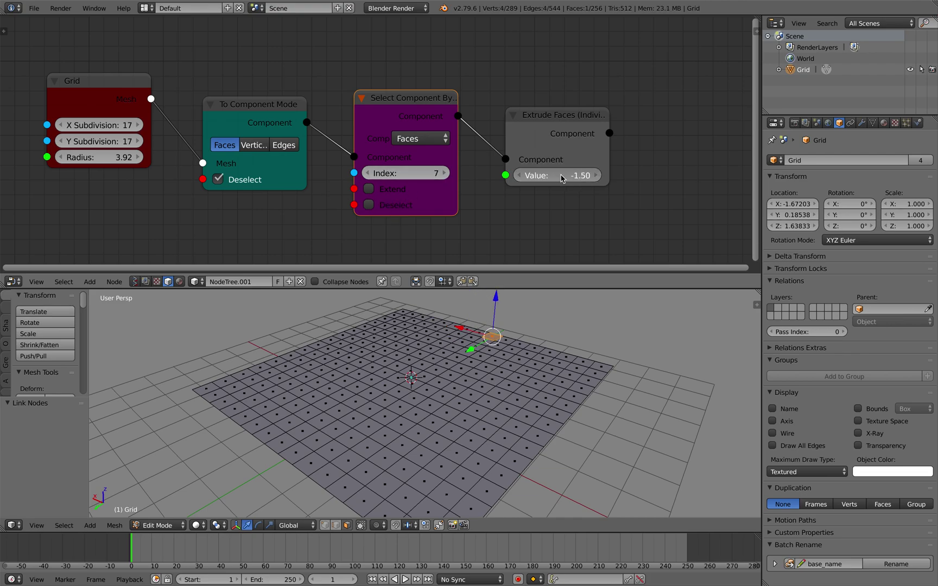
Reposition and widen the Extrude Faces (Individual) node to fit its full title, and set its value to -1.20.
{"action": "left_click_drag", "start_coordinate": [550, 133], "coordinate": [527, 125]}
{"action": "scroll", "coordinate": [532, 130], "scroll_direction": "down", "scroll_amount": 1}
{"action": "middle_click_drag", "start_coordinate": [533, 131], "coordinate": [503, 129]}
{"action": "middle_click_drag", "start_coordinate": [520, 340], "coordinate": [491, 350]}
{"action": "left_click_drag", "start_coordinate": [501, 166], "coordinate": [571, 142]}
{"action": "left_click_drag", "start_coordinate": [531, 164], "coordinate": [486, 135]}
{"action": "middle_click_drag", "start_coordinate": [555, 232], "coordinate": [552, 244]}
{"action": "middle_click_drag", "start_coordinate": [542, 328], "coordinate": [526, 324]}
{"action": "left_click_drag", "start_coordinate": [506, 154], "coordinate": [575, 120]}
Lower the Select Component By Index node's index to 0, and raise it to 163.
{"action": "middle_click_drag", "start_coordinate": [553, 211], "coordinate": [565, 176]}
{"action": "left_click", "coordinate": [346, 145]}
{"action": "left_click", "coordinate": [345, 145]}
{"action": "left_click", "coordinate": [346, 146]}
{"action": "left_click", "coordinate": [346, 145]}
{"action": "left_click", "coordinate": [346, 145]}
{"action": "left_click", "coordinate": [345, 145]}
{"action": "left_click", "coordinate": [345, 145]}
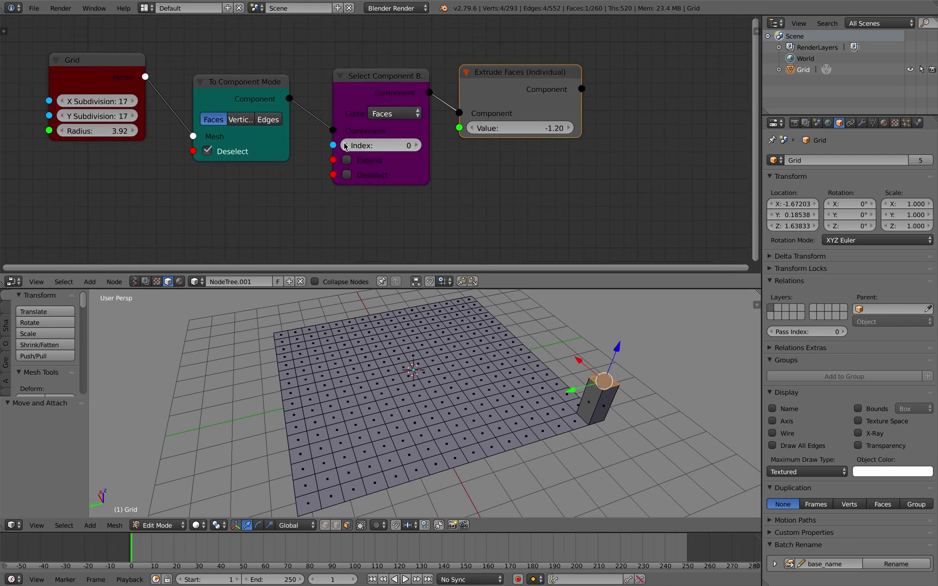
{"action": "left_click", "coordinate": [417, 145]}
{"action": "left_click", "coordinate": [416, 145]}
{"action": "left_click", "coordinate": [417, 145]}
{"action": "left_click_drag", "start_coordinate": [398, 147], "coordinate": [443, 149]}
Move the Extrude Faces (Individual) node aside and insert two duplicates of the Select Component By Index node before it.
{"action": "left_click_drag", "start_coordinate": [473, 78], "coordinate": [532, 80]}
{"action": "left_click", "coordinate": [404, 81]}
{"action": "middle_click_drag", "start_coordinate": [535, 84], "coordinate": [459, 94]}
{"action": "left_click_drag", "start_coordinate": [458, 93], "coordinate": [541, 100]}
{"action": "left_click", "coordinate": [319, 94]}
{"action": "key", "text": "shift+d"}
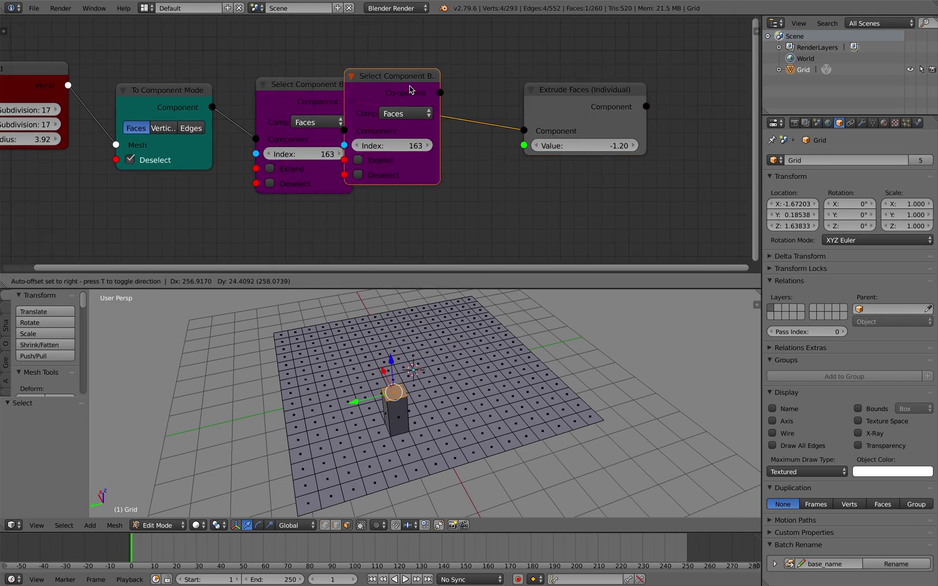
{"action": "left_click", "coordinate": [463, 95]}
{"action": "key", "text": "shift+d"}
{"action": "left_click", "coordinate": [619, 96]}
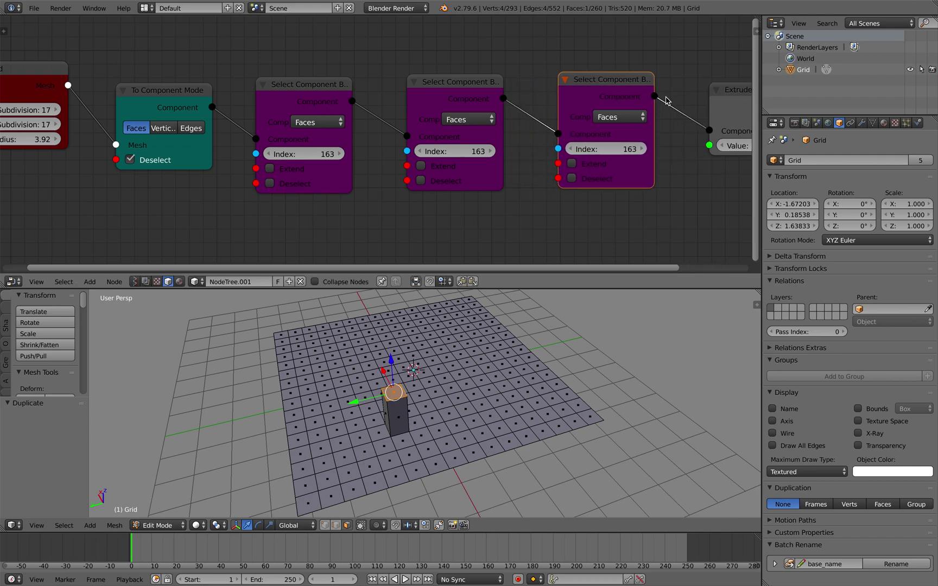
Enable Extend on the selection nodes and set the second node's index to 181 and the third's to 218.
{"action": "middle_click_drag", "start_coordinate": [662, 98], "coordinate": [585, 79]}
{"action": "left_click_drag", "start_coordinate": [493, 132], "coordinate": [514, 131]}
{"action": "left_click", "coordinate": [492, 145]}
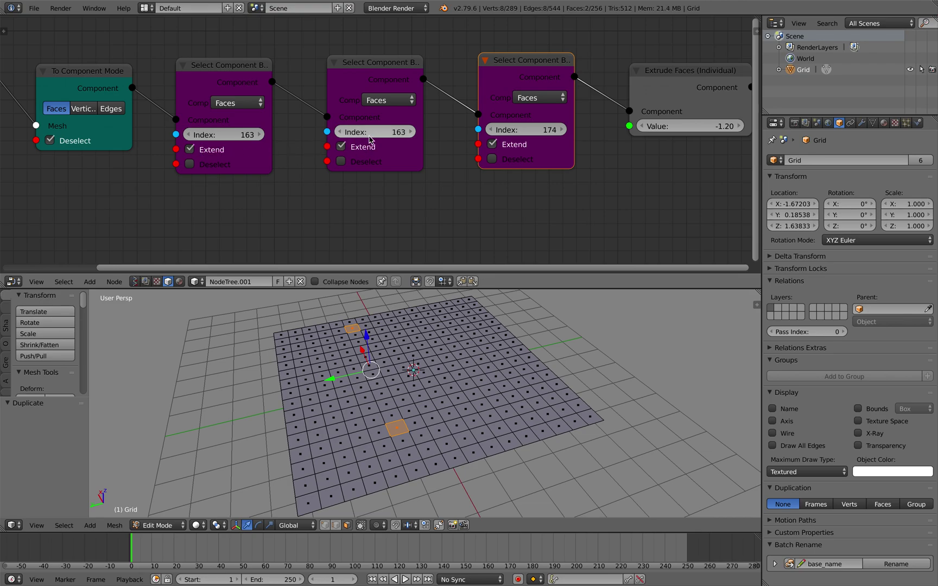
{"action": "mouse_move", "coordinate": [362, 136]}
{"action": "left_mouse_down"}
{"action": "mouse_move", "coordinate": [387, 136]}
{"action": "mouse_move", "coordinate": [363, 138]}
{"action": "left_mouse_up"}
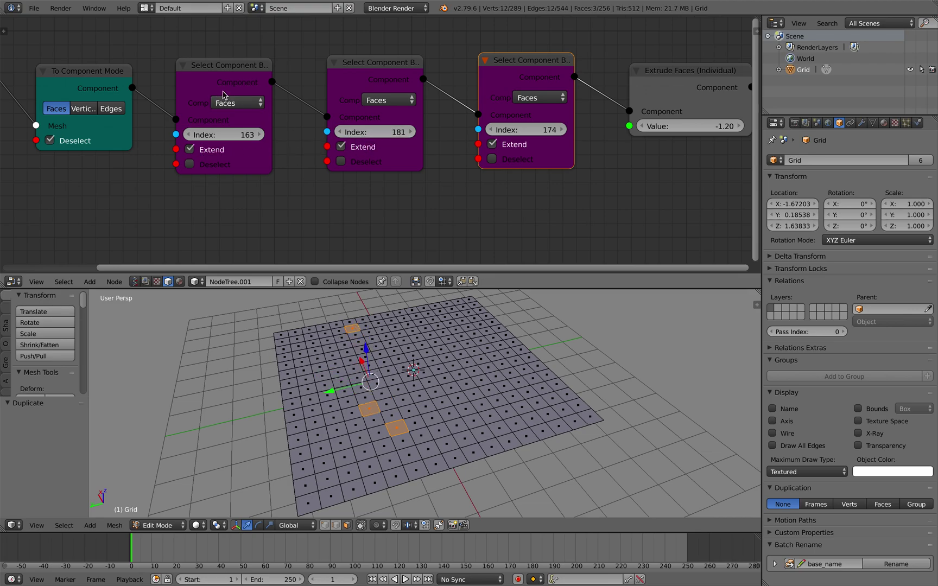
{"action": "left_click_drag", "start_coordinate": [504, 72], "coordinate": [482, 81]}
{"action": "left_click_drag", "start_coordinate": [499, 139], "coordinate": [513, 138]}
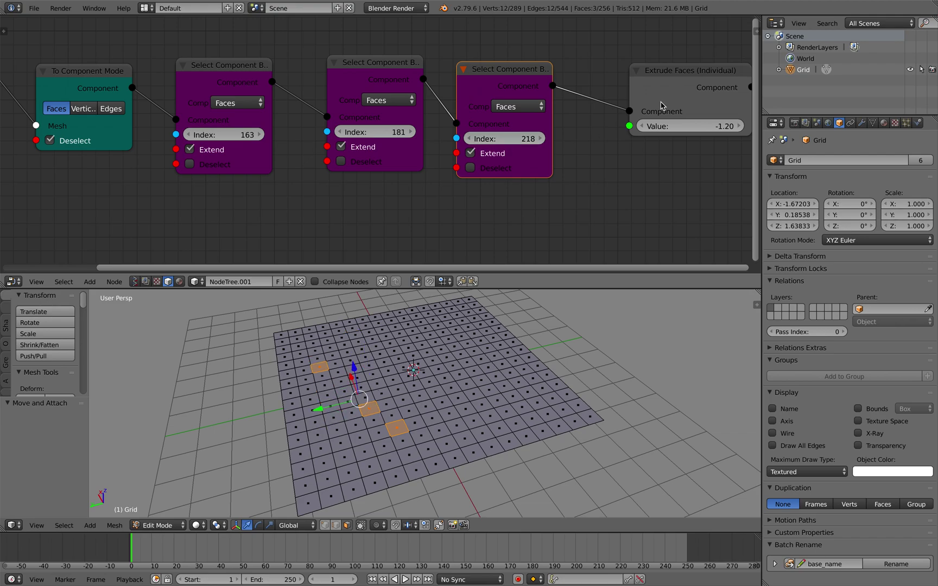
Set the Extrude Faces (Individual) node's value to -2.17 and move the node closer to the last selection node.
{"action": "left_click_drag", "start_coordinate": [692, 127], "coordinate": [651, 125]}
{"action": "middle_click_drag", "start_coordinate": [681, 78], "coordinate": [597, 80]}
{"action": "left_click", "coordinate": [597, 81]}
{"action": "left_click_drag", "start_coordinate": [610, 134], "coordinate": [851, 158]}
{"action": "middle_click_drag", "start_coordinate": [516, 327], "coordinate": [492, 320]}
{"action": "left_click_drag", "start_coordinate": [599, 85], "coordinate": [552, 111]}
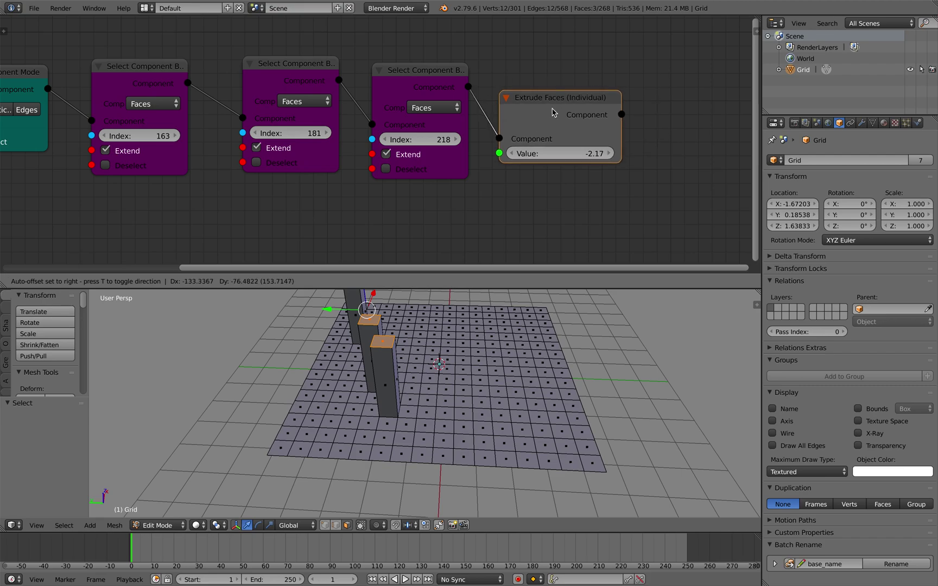
Set the Grid node's X Subdivisions to 9 and Y Subdivisions to 11.
{"action": "middle_click_drag", "start_coordinate": [553, 111], "coordinate": [632, 110]}
{"action": "scroll", "coordinate": [564, 109], "scroll_direction": "down", "scroll_amount": 1}
{"action": "middle_click_drag", "start_coordinate": [558, 108], "coordinate": [553, 108]}
{"action": "middle_click_drag", "start_coordinate": [269, 244], "coordinate": [345, 220]}
{"action": "left_click_drag", "start_coordinate": [73, 113], "coordinate": [39, 113]}
{"action": "middle_click_drag", "start_coordinate": [239, 326], "coordinate": [236, 353], "text": "shift"}
{"action": "scroll", "coordinate": [325, 356], "scroll_direction": "down", "scroll_amount": 2}
{"action": "middle_click_drag", "start_coordinate": [342, 347], "coordinate": [308, 343]}
{"action": "left_click", "coordinate": [85, 134]}
{"action": "left_click_drag", "start_coordinate": [71, 112], "coordinate": [39, 124]}
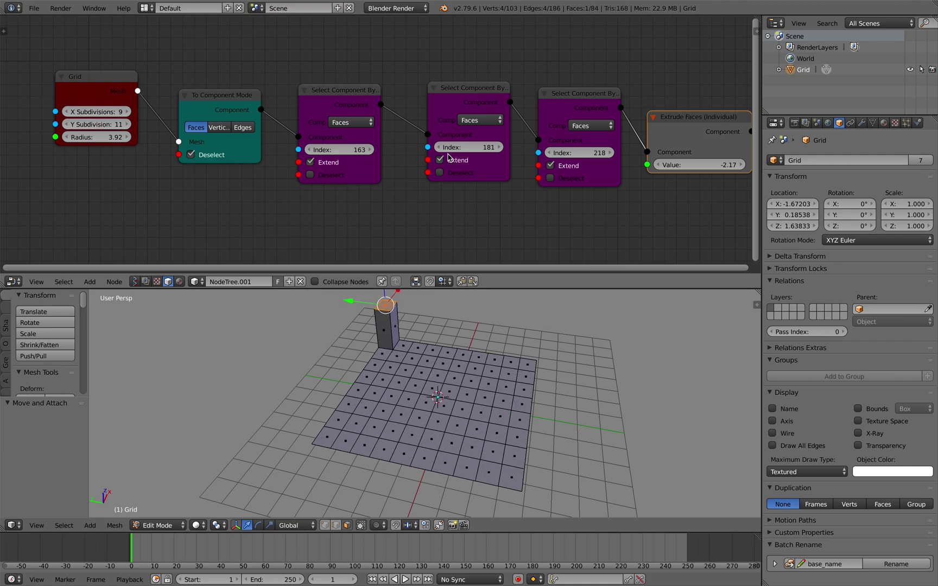
Set the three selection nodes' face indices to 55, 25 and 50 in chain order.
{"action": "left_click_drag", "start_coordinate": [353, 149], "coordinate": [325, 150]}
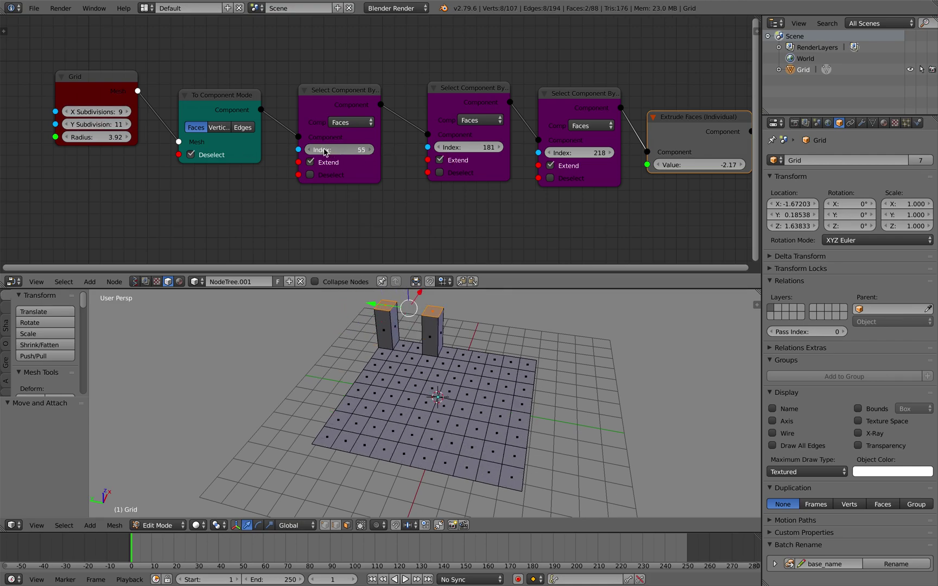
{"action": "left_click_drag", "start_coordinate": [479, 150], "coordinate": [436, 144]}
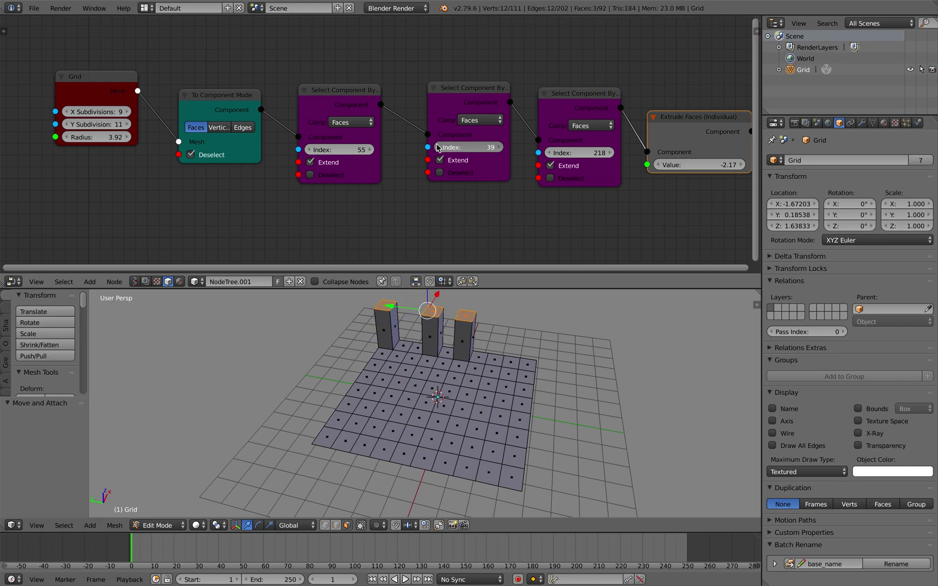
{"action": "left_click_drag", "start_coordinate": [575, 151], "coordinate": [471, 148]}
Arrange the conversion, selection and extrude nodes closer together in a compact chain, and save the file.
{"action": "left_click_drag", "start_coordinate": [352, 100], "coordinate": [331, 102]}
{"action": "left_click_drag", "start_coordinate": [449, 95], "coordinate": [389, 107]}
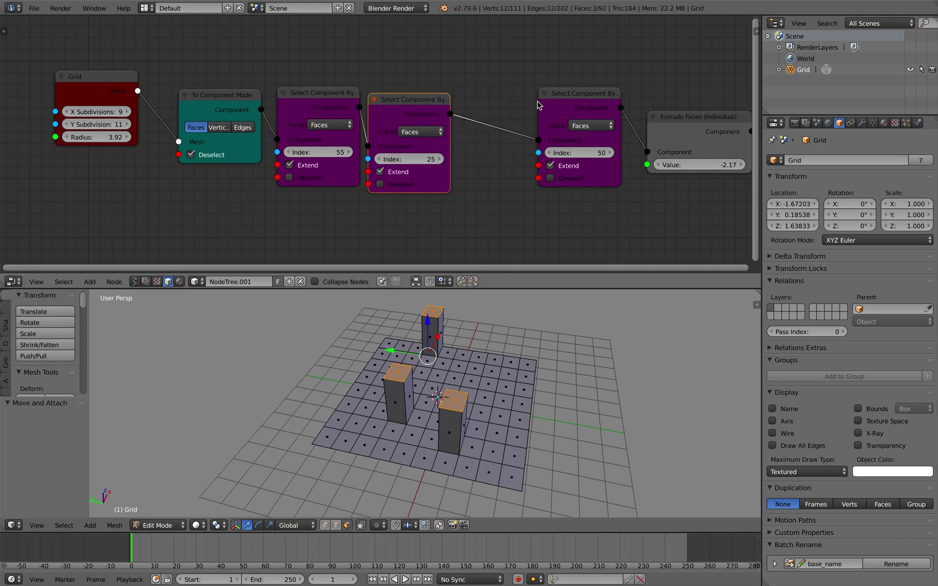
{"action": "left_click_drag", "start_coordinate": [566, 101], "coordinate": [494, 107]}
{"action": "left_click_drag", "start_coordinate": [656, 113], "coordinate": [598, 102]}
{"action": "middle_click_drag", "start_coordinate": [598, 102], "coordinate": [529, 81]}
{"action": "middle_click_drag", "start_coordinate": [439, 357], "coordinate": [500, 386], "text": "shift"}
{"action": "middle_click_drag", "start_coordinate": [343, 205], "coordinate": [417, 208]}
{"action": "left_click_drag", "start_coordinate": [242, 89], "coordinate": [233, 88]}
{"action": "key", "text": "ctrl+s"}
{"action": "left_click", "coordinate": [233, 87]}
Set the first selection node's index to 10 and the Extrude Faces (Individual) node's value to -2.89.
{"action": "mouse_move", "coordinate": [314, 134]}
{"action": "left_mouse_down"}
{"action": "mouse_move", "coordinate": [303, 134]}
{"action": "mouse_move", "coordinate": [325, 134]}
{"action": "left_mouse_up"}
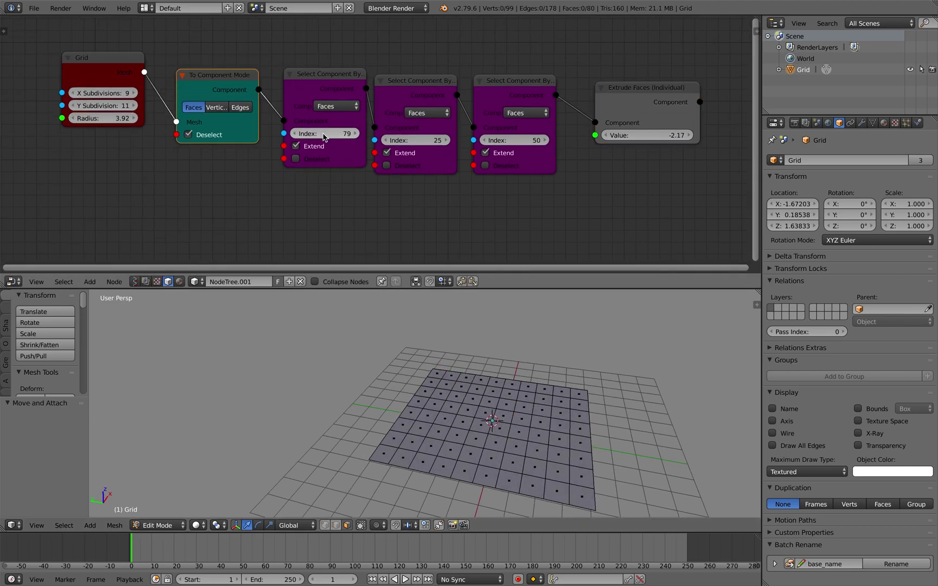
{"action": "left_click", "coordinate": [340, 134]}
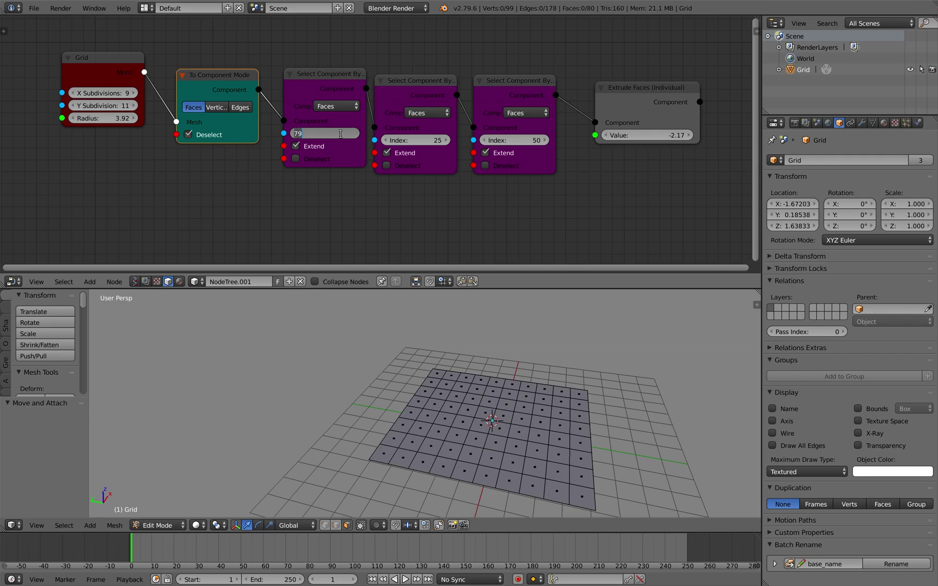
{"action": "key", "text": "Return"}
{"action": "left_click_drag", "start_coordinate": [676, 136], "coordinate": [650, 142]}
{"action": "left_click", "coordinate": [659, 110]}
Save the scene over the existing sorcar_firsttime_001.blend file.
{"action": "middle_click_drag", "start_coordinate": [597, 316], "coordinate": [573, 341]}
{"action": "key", "text": "ctrl+s"}
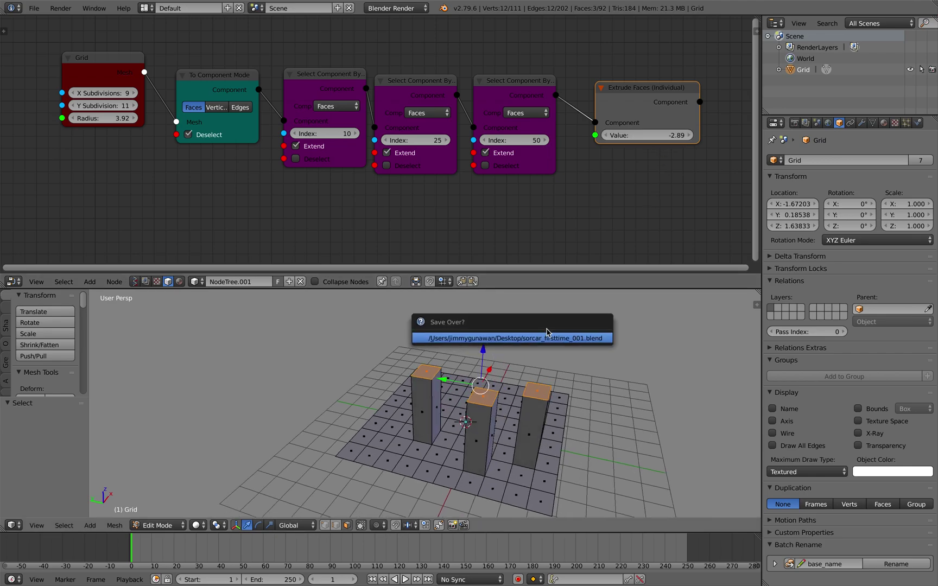
{"action": "left_click", "coordinate": [551, 339]}
Add a To Mesh Mode node and link the Extrude Faces (Individual) node's Component output to it.
{"action": "middle_click_drag", "start_coordinate": [560, 204], "coordinate": [529, 198]}
{"action": "left_click_drag", "start_coordinate": [595, 96], "coordinate": [574, 102]}
{"action": "middle_click_drag", "start_coordinate": [579, 111], "coordinate": [547, 114]}
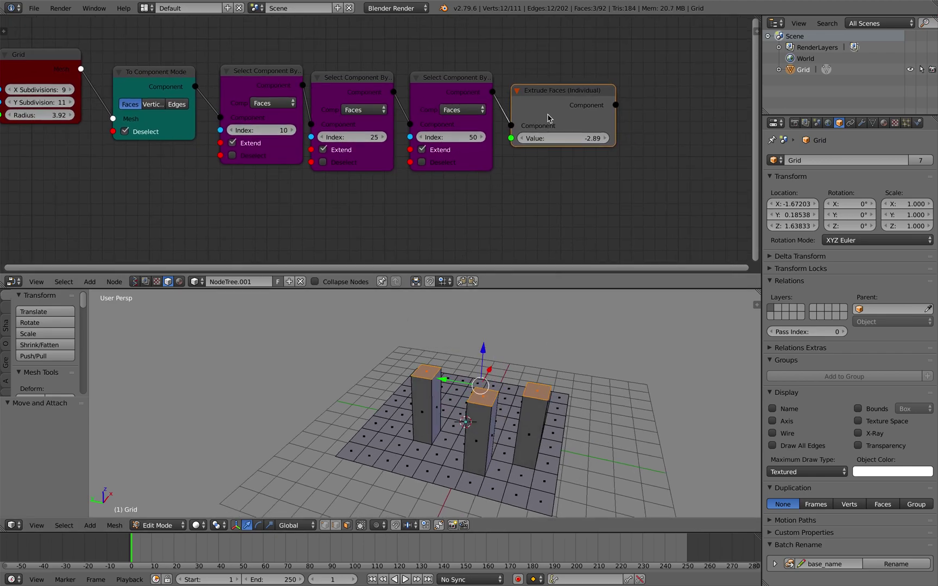
{"action": "key", "text": "shift+a"}
{"action": "mouse_move", "coordinate": [628, 130]}
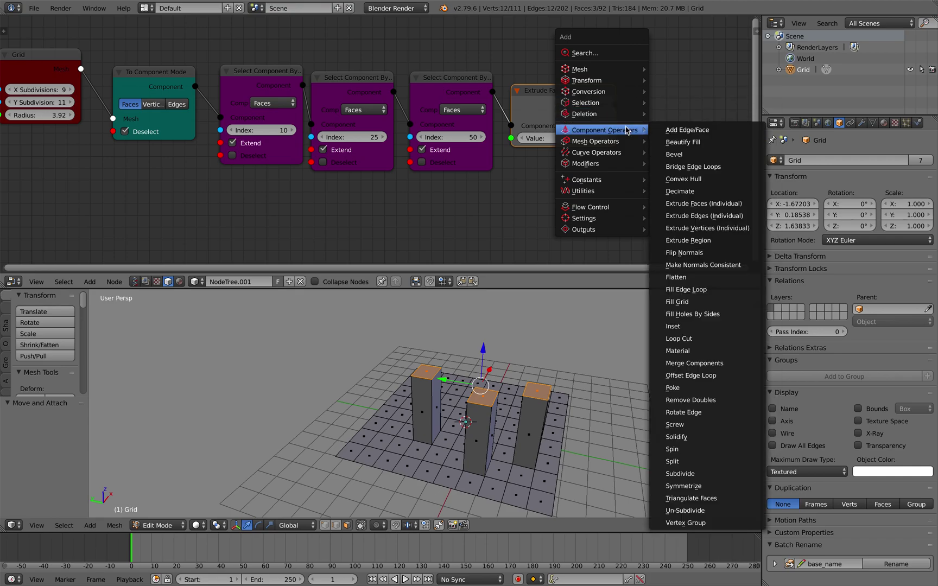
{"action": "mouse_move", "coordinate": [627, 101]}
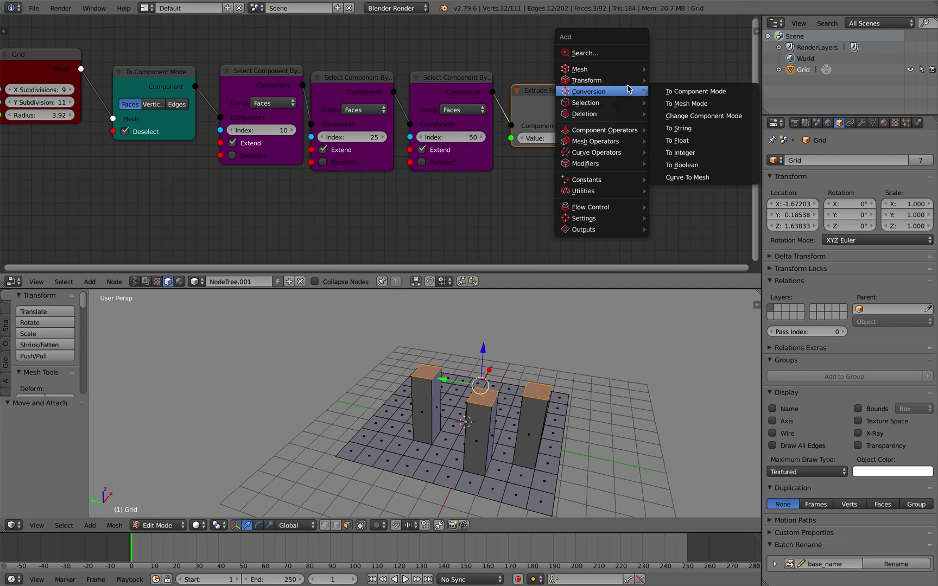
{"action": "left_click", "coordinate": [687, 103]}
{"action": "left_click", "coordinate": [651, 104]}
{"action": "left_click_drag", "start_coordinate": [615, 105], "coordinate": [649, 104]}
Set the Extrude Faces (Individual) node's value to -2.42.
{"action": "middle_click_drag", "start_coordinate": [639, 68], "coordinate": [524, 72]}
{"action": "middle_click_drag", "start_coordinate": [513, 183], "coordinate": [523, 180]}
{"action": "left_click_drag", "start_coordinate": [484, 141], "coordinate": [521, 135]}
{"action": "middle_click_drag", "start_coordinate": [505, 358], "coordinate": [495, 386]}
{"action": "middle_click_drag", "start_coordinate": [652, 171], "coordinate": [511, 151]}
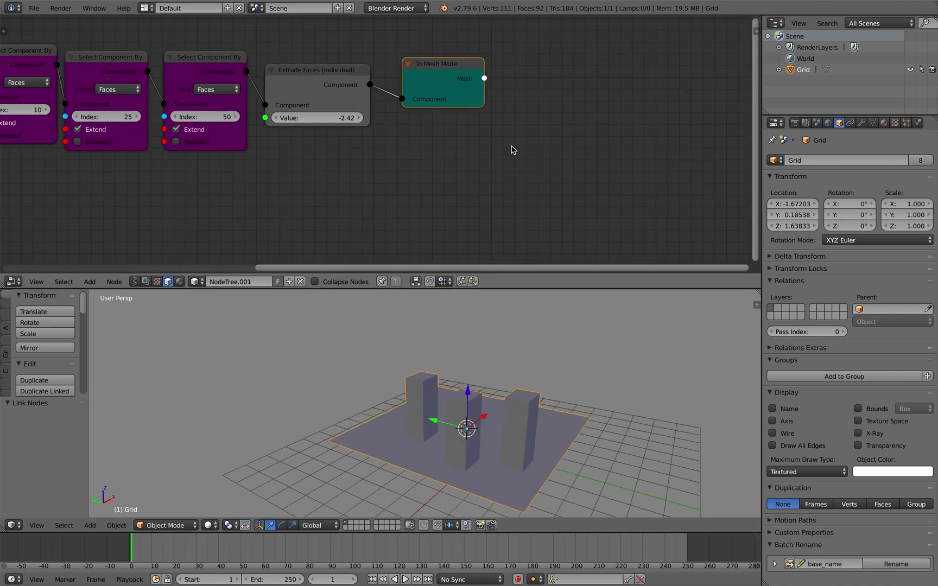
Add an Export Mesh (FBX) node, link the To Mesh Mode node's Mesh output to it, and widen it to show its field labels.
{"action": "key", "text": "shift+a"}
{"action": "mouse_move", "coordinate": [503, 284]}
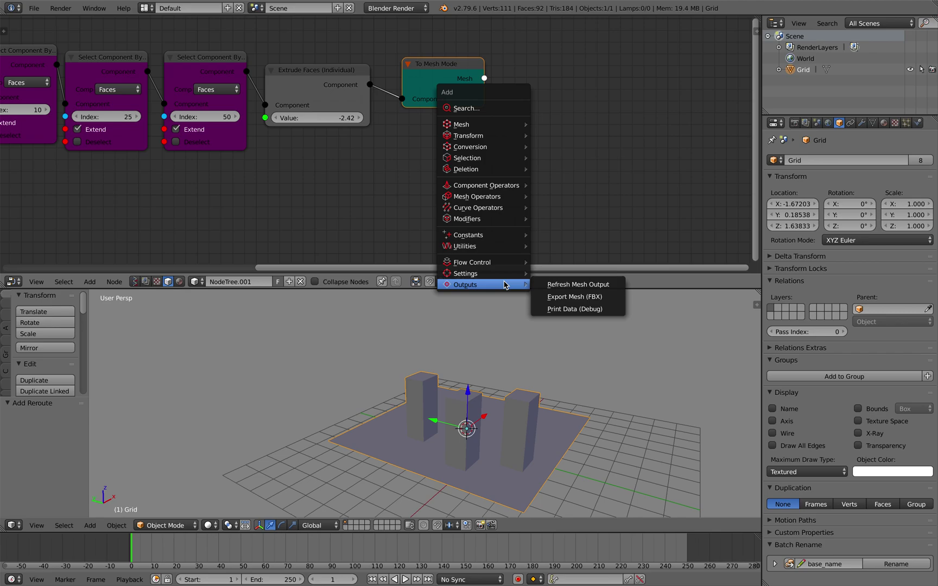
{"action": "left_click", "coordinate": [574, 296]}
{"action": "left_click", "coordinate": [551, 88]}
{"action": "left_click_drag", "start_coordinate": [484, 78], "coordinate": [551, 140]}
{"action": "left_click_drag", "start_coordinate": [631, 145], "coordinate": [668, 146]}
{"action": "middle_click_drag", "start_coordinate": [633, 155], "coordinate": [472, 166]}
{"action": "scroll", "coordinate": [538, 118], "scroll_direction": "up", "scroll_amount": 3}
{"action": "scroll", "coordinate": [501, 142], "scroll_direction": "up", "scroll_amount": 1}
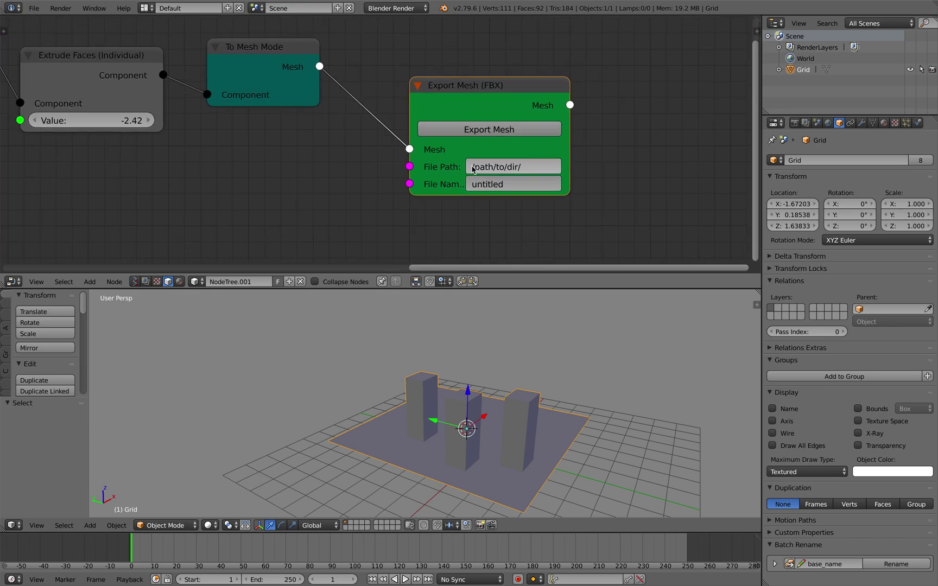
{"action": "left_click_drag", "start_coordinate": [569, 158], "coordinate": [621, 159]}
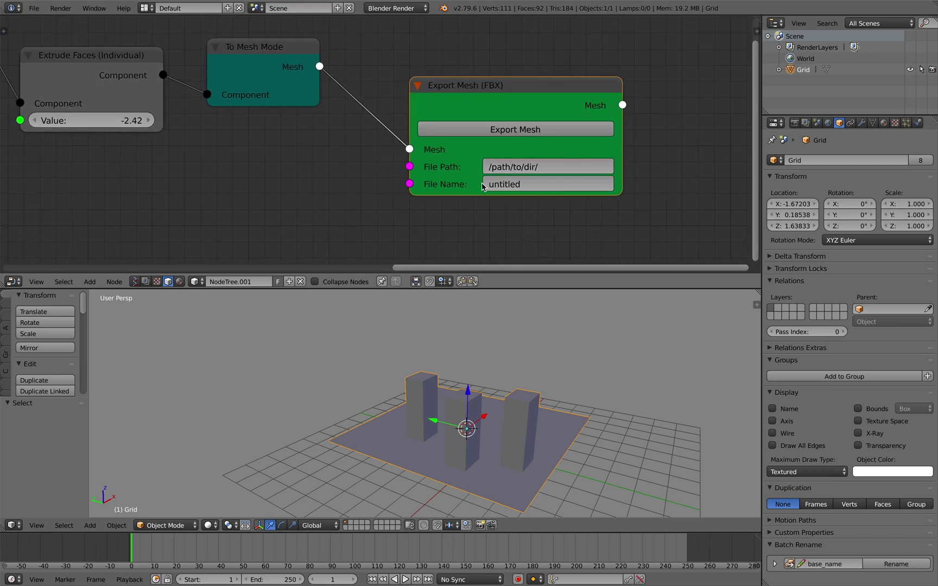
Try to export the mesh with the default file path and file name.
{"action": "left_click", "coordinate": [521, 130]}
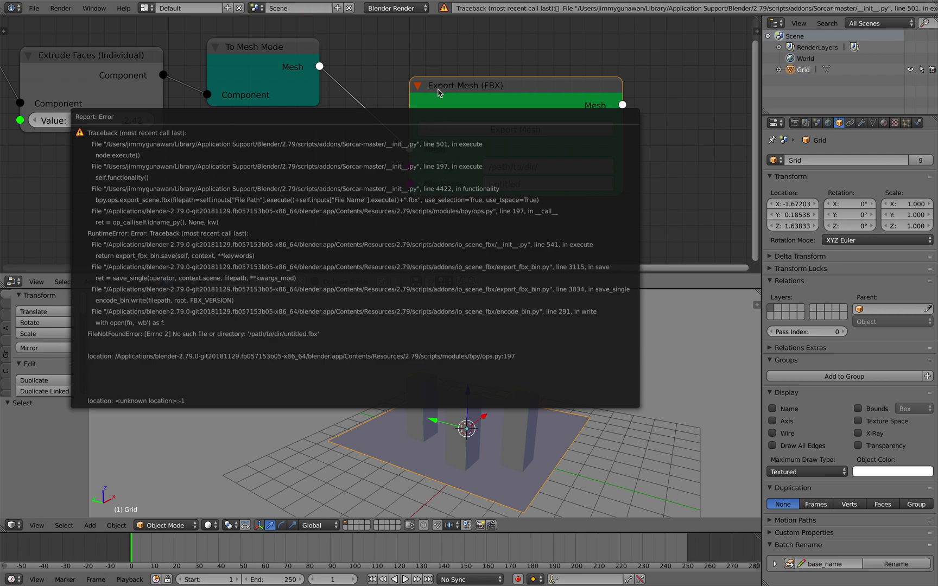
{"action": "scroll", "coordinate": [454, 59], "scroll_direction": "left", "scroll_amount": 2}
Switch to Finder and create a folder named SORCAROUT on the Desktop.
{"action": "key", "text": "ctrl+Left"}
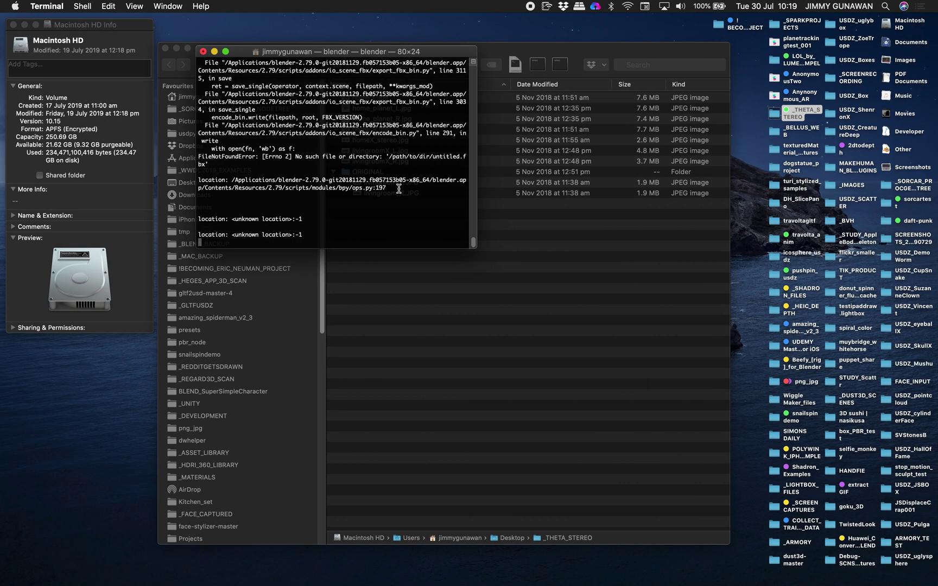
{"action": "left_click_drag", "start_coordinate": [364, 56], "coordinate": [270, 71]}
{"action": "left_click_drag", "start_coordinate": [490, 57], "coordinate": [575, 58]}
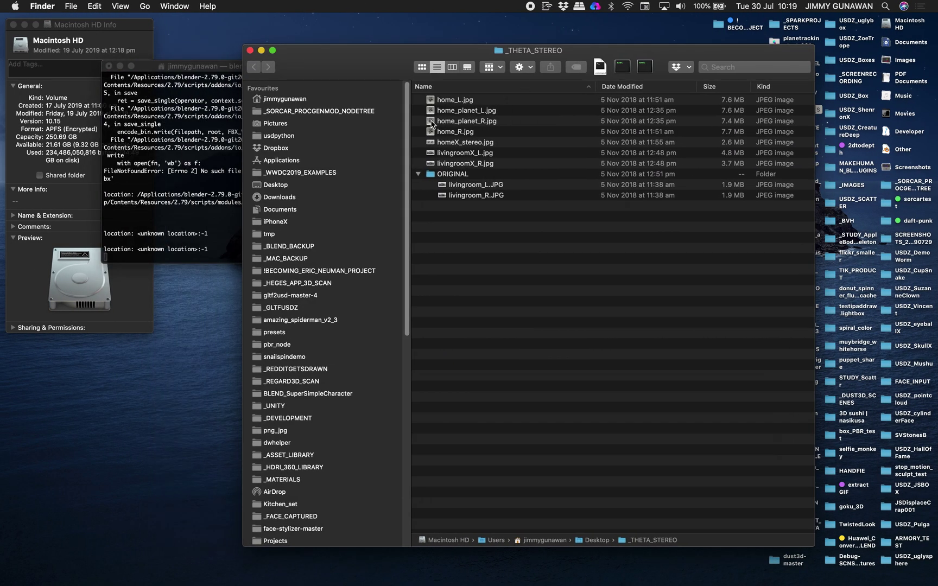
{"action": "left_click", "coordinate": [296, 185]}
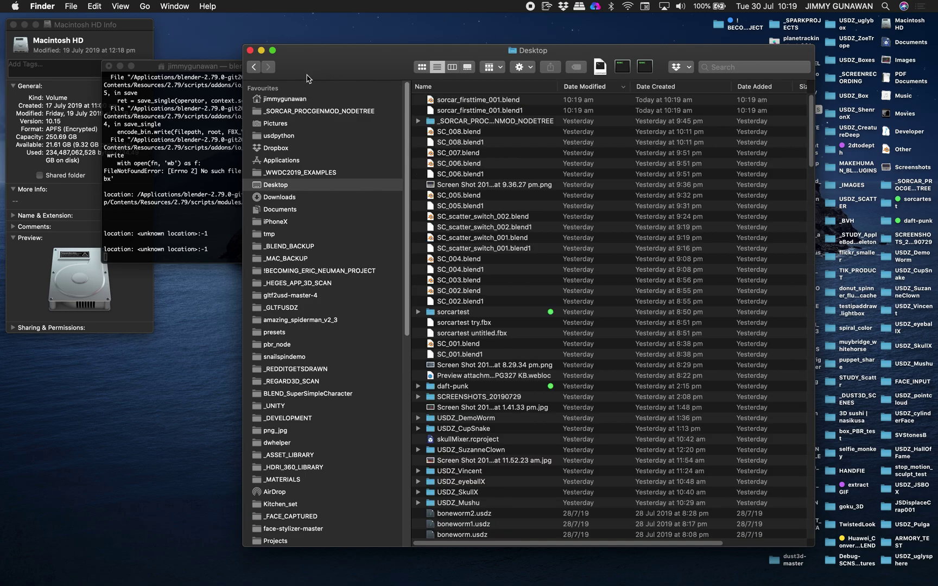
{"action": "left_click", "coordinate": [519, 66]}
{"action": "left_click", "coordinate": [525, 82]}
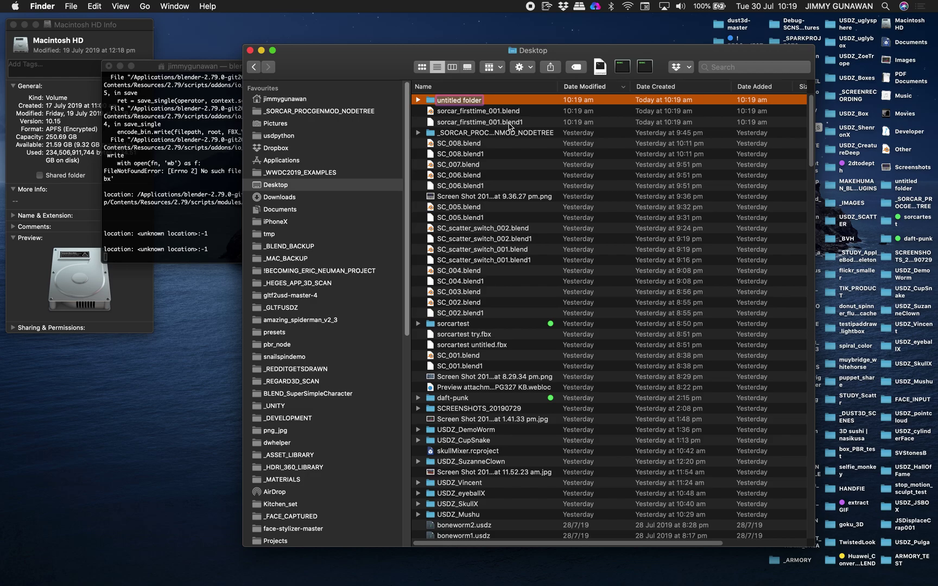
{"action": "type", "text": "SORCAROUT"}
{"action": "key", "text": "Return"}
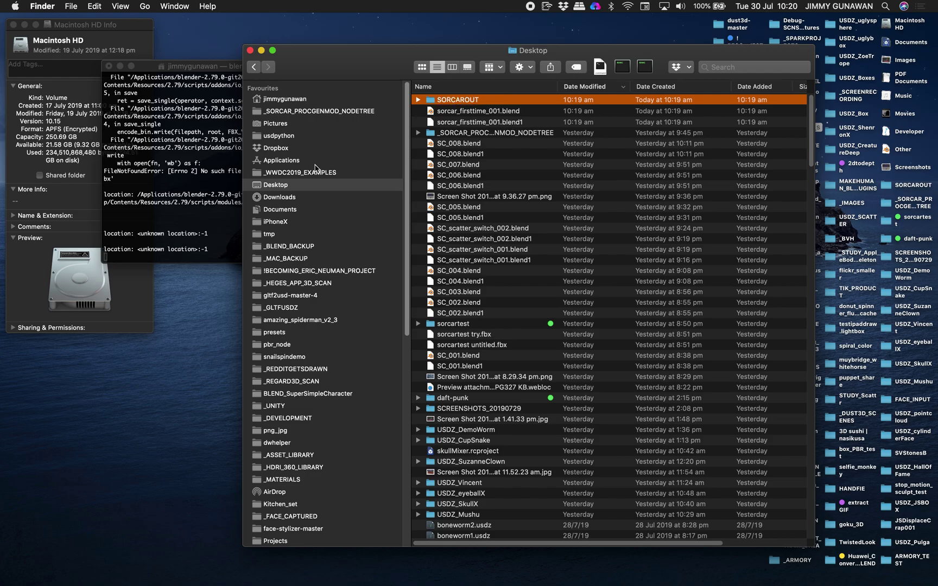
Open a new Terminal window with the Grass profile and insert the SORCAROUT folder's path from Finder into it.
{"action": "left_click_drag", "start_coordinate": [421, 53], "coordinate": [451, 50]}
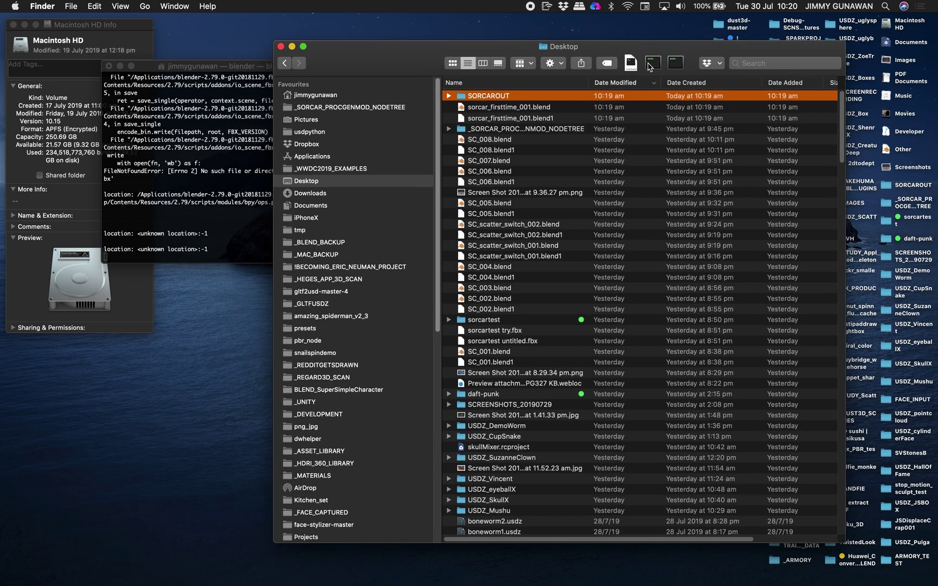
{"action": "left_click", "coordinate": [884, 6]}
{"action": "type", "text": "terminal"}
{"action": "key", "text": "Return"}
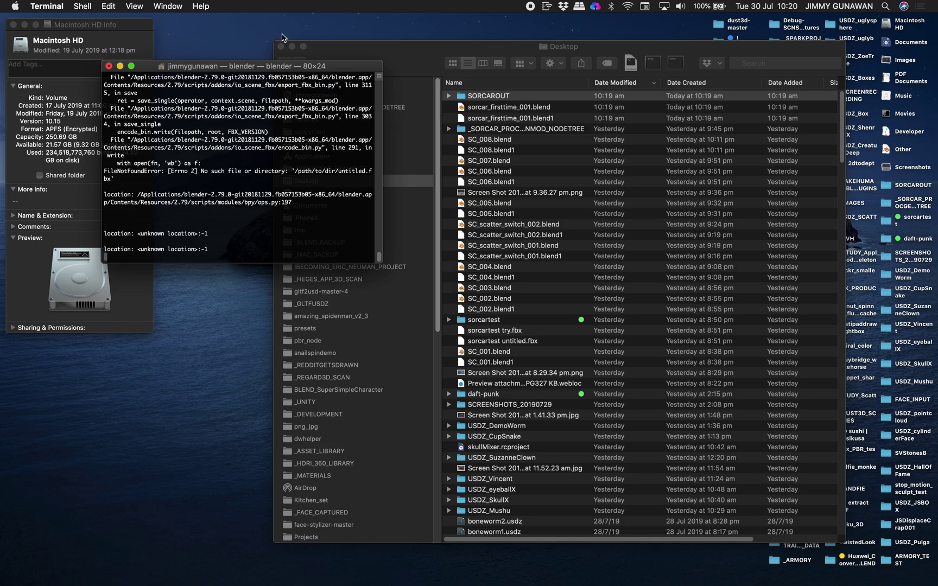
{"action": "left_click", "coordinate": [85, 7]}
{"action": "mouse_move", "coordinate": [125, 18]}
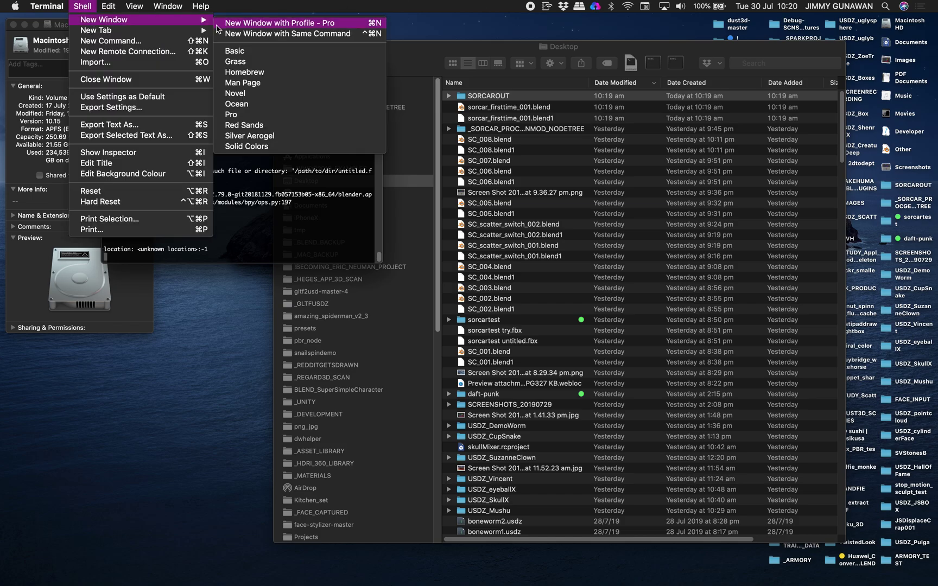
{"action": "left_click", "coordinate": [241, 63]}
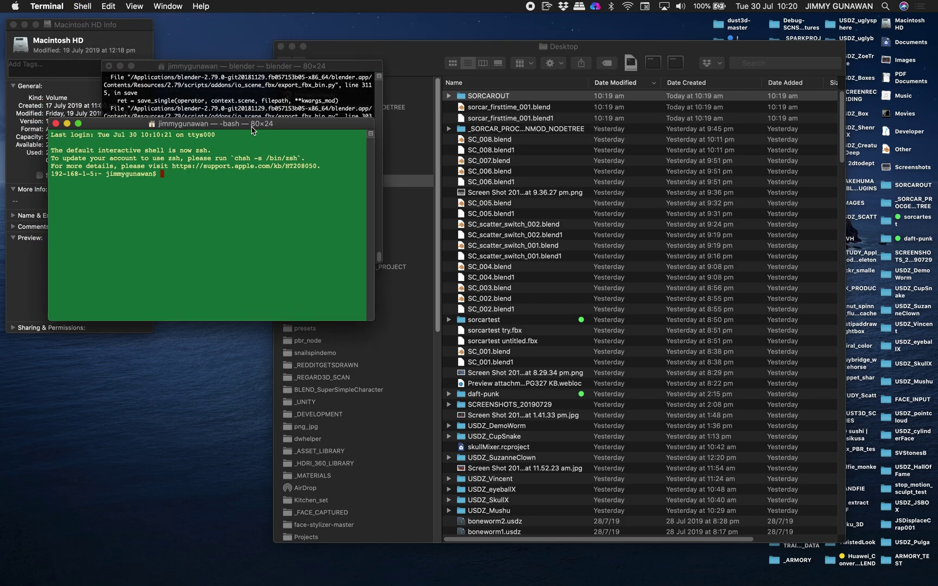
{"action": "left_click_drag", "start_coordinate": [478, 96], "coordinate": [188, 187]}
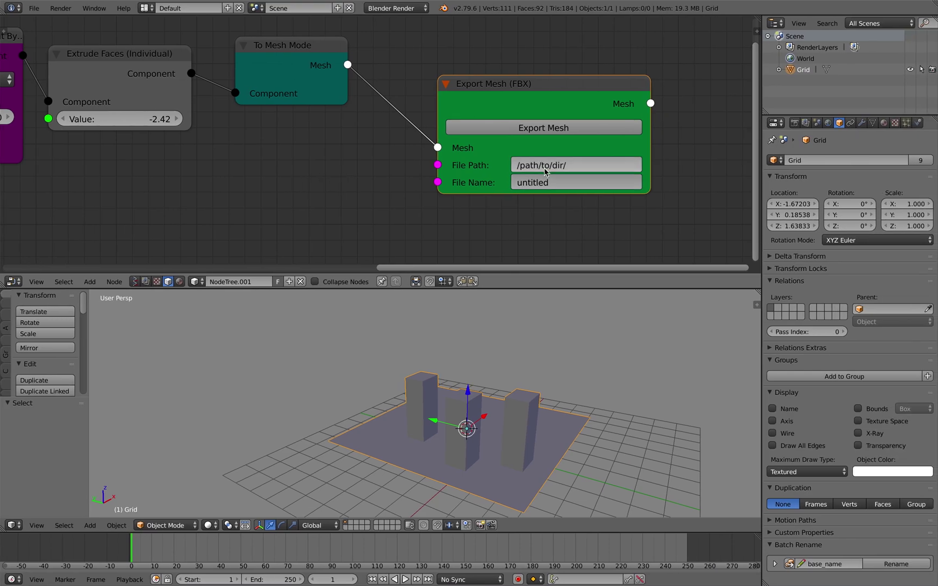
Switch to Blender, set the Export Mesh (FBX) node's file path to the Desktop SORCAROUT folder, and widen the node.
{"action": "left_click", "coordinate": [548, 168]}
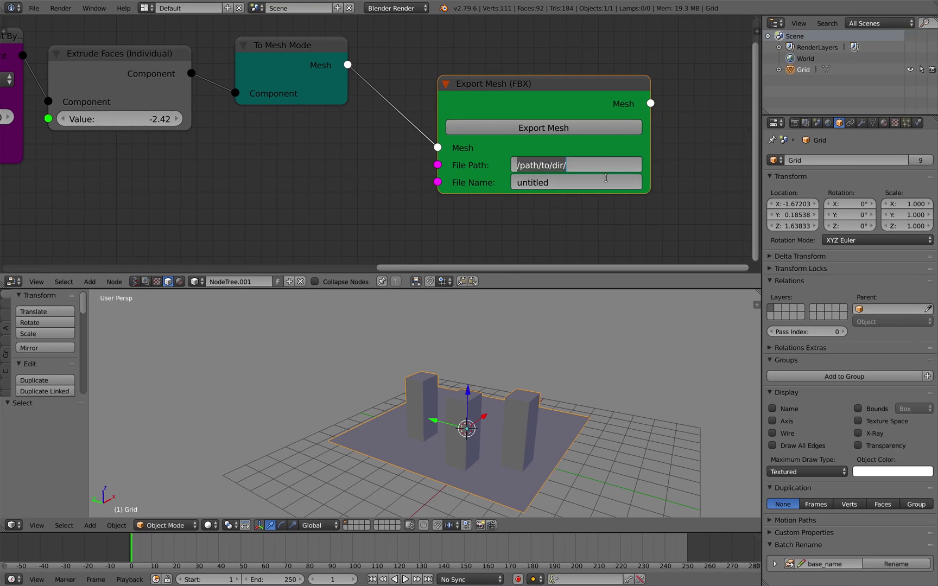
{"action": "type", "text": "/Users/jimmygunawan/Desktop/SORCAROUT"}
{"action": "key", "text": "Return"}
{"action": "scroll", "coordinate": [684, 181], "scroll_direction": "right", "scroll_amount": 5}
{"action": "left_click_drag", "start_coordinate": [543, 153], "coordinate": [627, 154]}
{"action": "scroll", "coordinate": [472, 176], "scroll_direction": "left", "scroll_amount": 2}
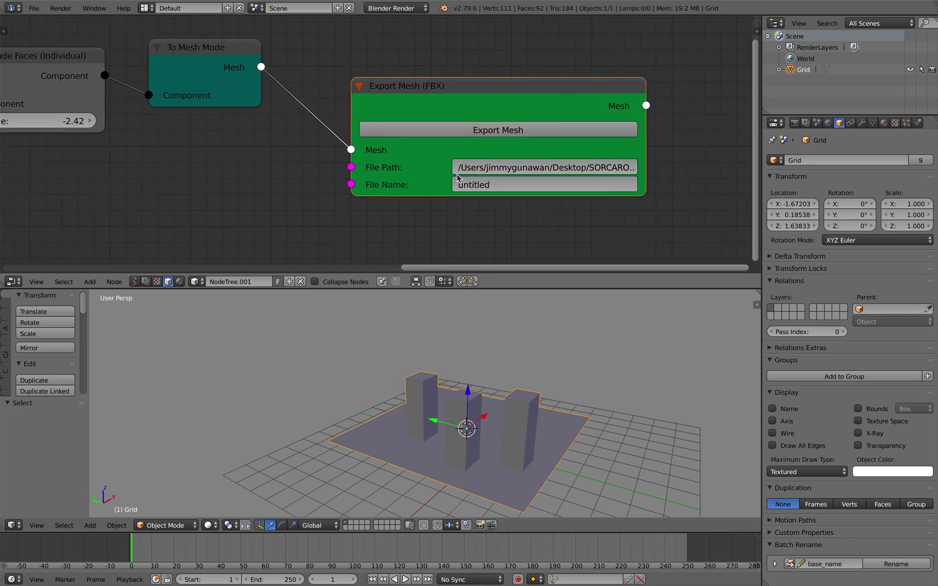
Export the mesh to the entered path and locate the resulting FBX file in Finder.
{"action": "left_click", "coordinate": [498, 131]}
{"action": "key", "text": "ctrl+Left"}
{"action": "left_click", "coordinate": [459, 111]}
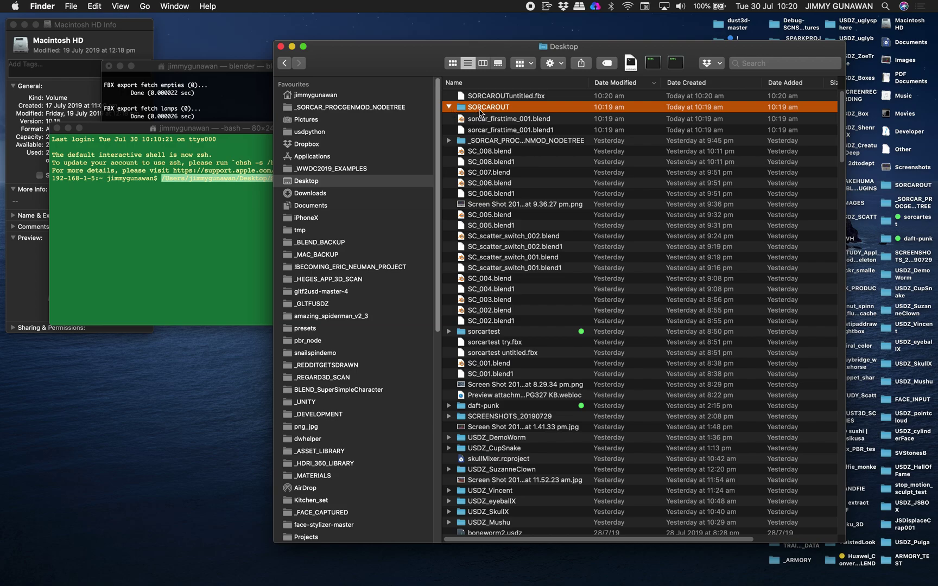
{"action": "left_click", "coordinate": [506, 120]}
{"action": "left_click", "coordinate": [506, 108]}
{"action": "left_click", "coordinate": [526, 98]}
{"action": "left_click", "coordinate": [522, 106]}
{"action": "left_click", "coordinate": [521, 97]}
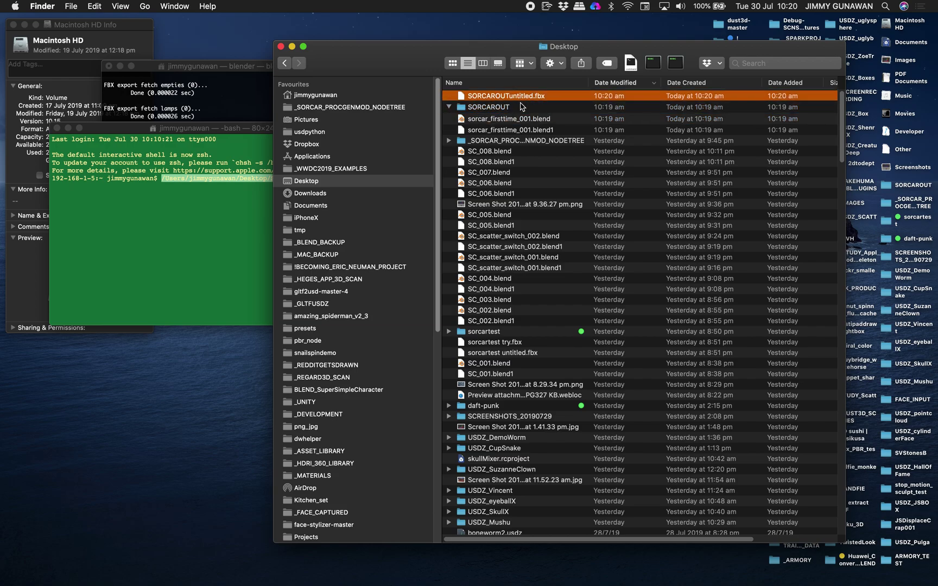
Return to Blender, widen the Export Mesh (FBX) node further, and append a "/" to the end of its file path.
{"action": "key", "text": "ctrl+Right"}
{"action": "middle_click_drag", "start_coordinate": [627, 167], "coordinate": [518, 158]}
{"action": "left_click_drag", "start_coordinate": [535, 145], "coordinate": [604, 161]}
{"action": "scroll", "coordinate": [599, 165], "scroll_direction": "up", "scroll_amount": 1}
{"action": "middle_click_drag", "start_coordinate": [600, 166], "coordinate": [512, 155]}
{"action": "scroll", "coordinate": [511, 152], "scroll_direction": "up", "scroll_amount": 3}
{"action": "left_click", "coordinate": [523, 148]}
{"action": "left_click", "coordinate": [523, 148]}
{"action": "type", "text": "/"}
{"action": "key", "text": "Return"}
Export the mesh again and check for untitled.fbx inside the SORCAROUT folder in Finder.
{"action": "scroll", "coordinate": [601, 131], "scroll_direction": "down", "scroll_amount": 1}
{"action": "middle_click_drag", "start_coordinate": [469, 130], "coordinate": [527, 129]}
{"action": "left_click", "coordinate": [527, 130]}
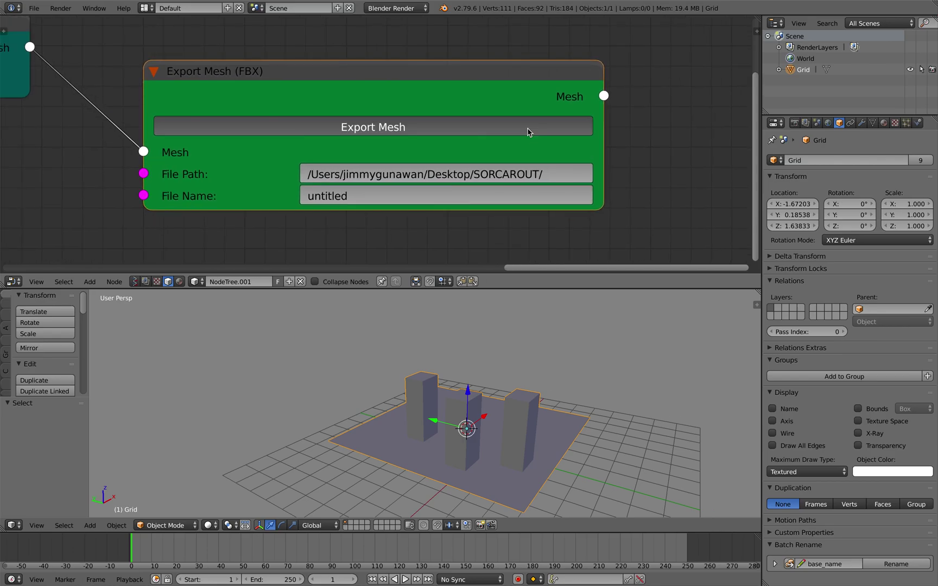
{"action": "key", "text": "ctrl+Left"}
{"action": "left_click", "coordinate": [497, 107]}
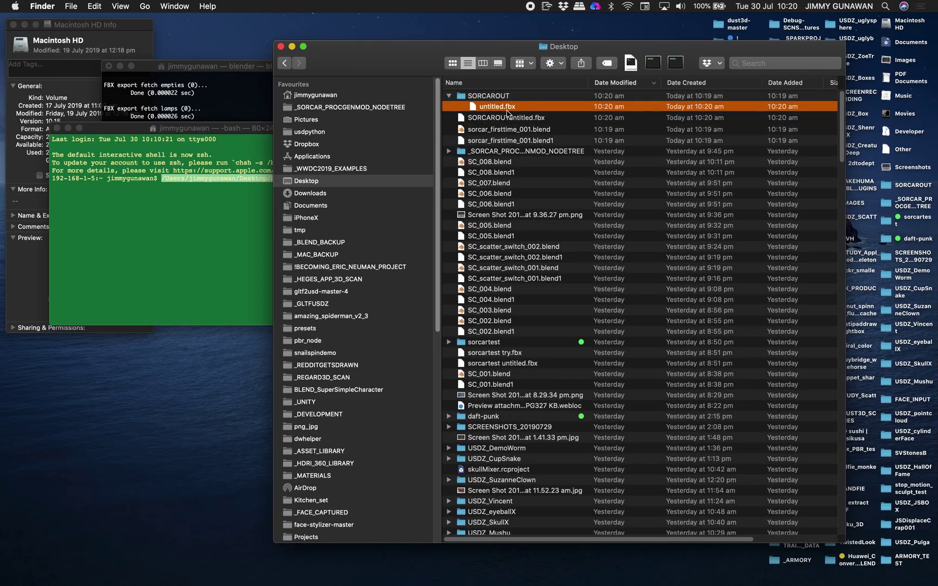
Move the stray SORCAROUTuntitled.fbx file from the Desktop to the Trash.
{"action": "left_click", "coordinate": [499, 119]}
{"action": "right_click", "coordinate": [499, 119]}
{"action": "left_click", "coordinate": [518, 151]}
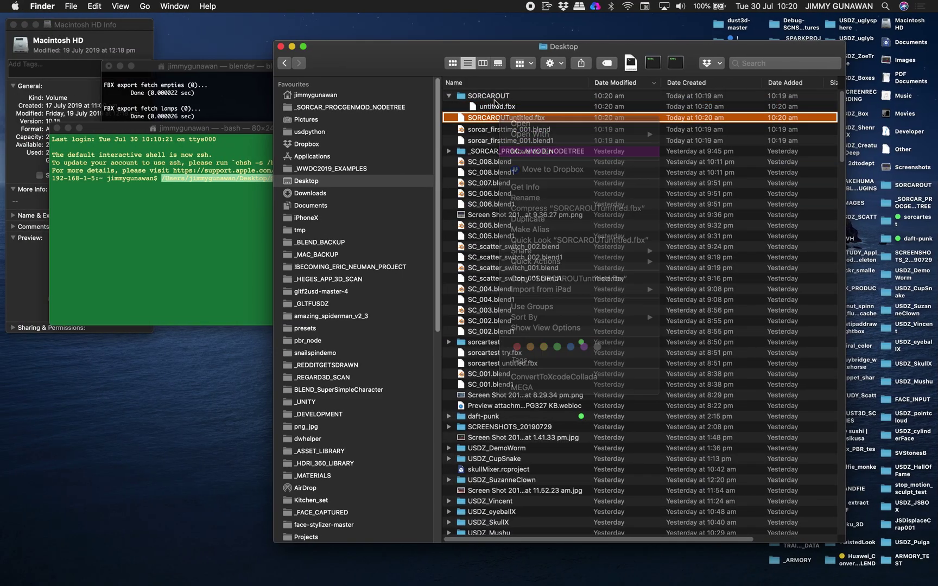
{"action": "left_click", "coordinate": [495, 97]}
Switch to Blender, set the export node's file name to helloworld, and export the mesh.
{"action": "key", "text": "ctrl+Right"}
{"action": "left_click", "coordinate": [428, 190]}
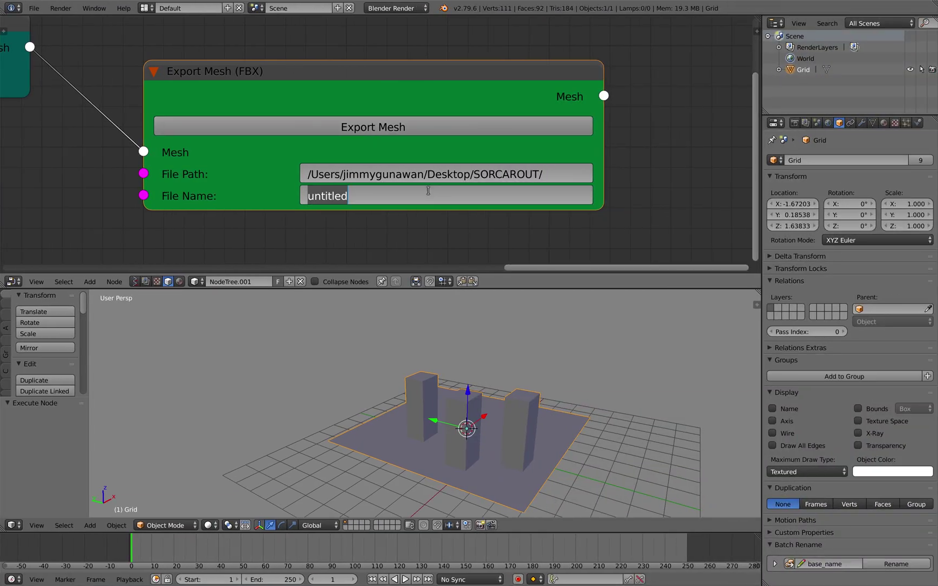
{"action": "type", "text": "hello"}
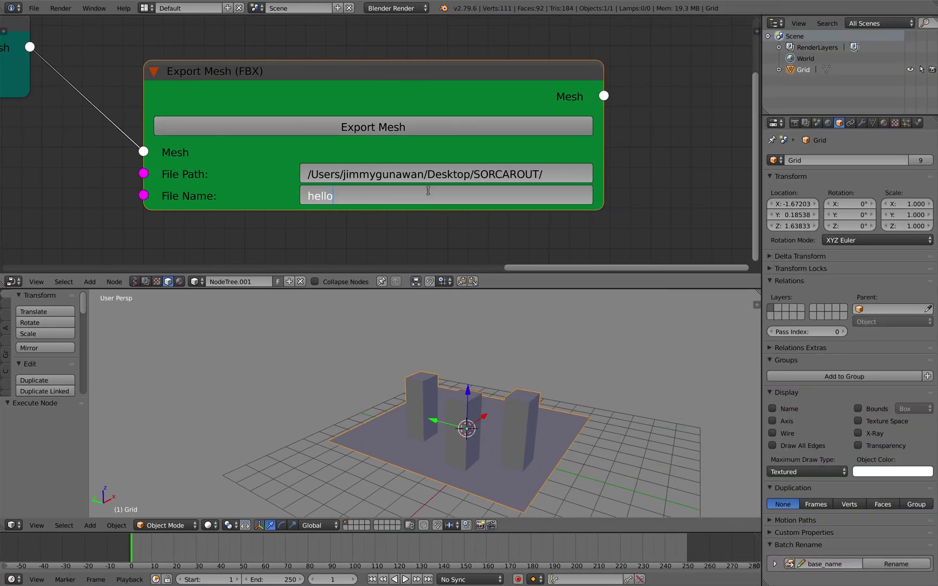
{"action": "key", "text": "Return"}
{"action": "left_click", "coordinate": [396, 133]}
Preview the exported helloworld.fbx file in Finder and close the preview.
{"action": "key", "text": "ctrl+Left"}
{"action": "left_click", "coordinate": [493, 119]}
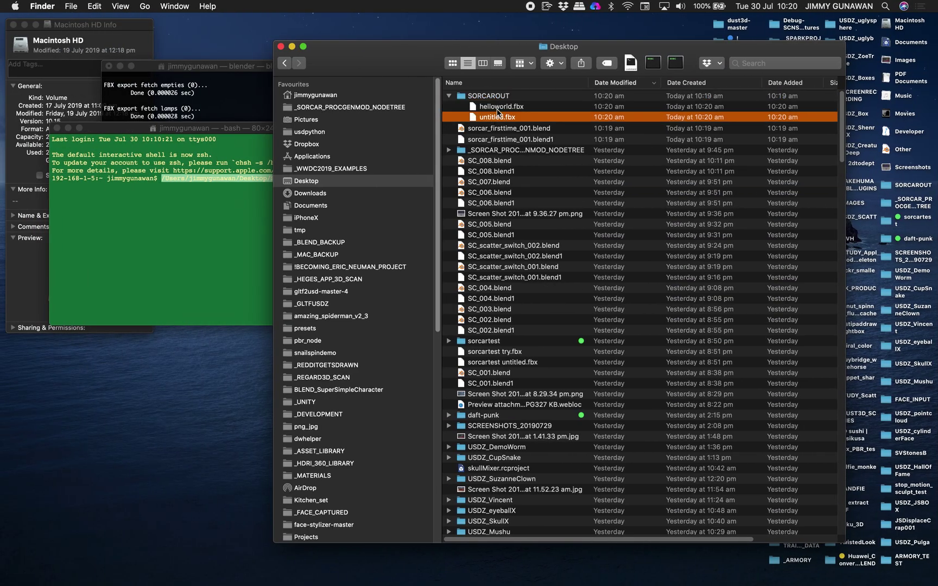
{"action": "left_click", "coordinate": [497, 109]}
{"action": "key", "text": "space"}
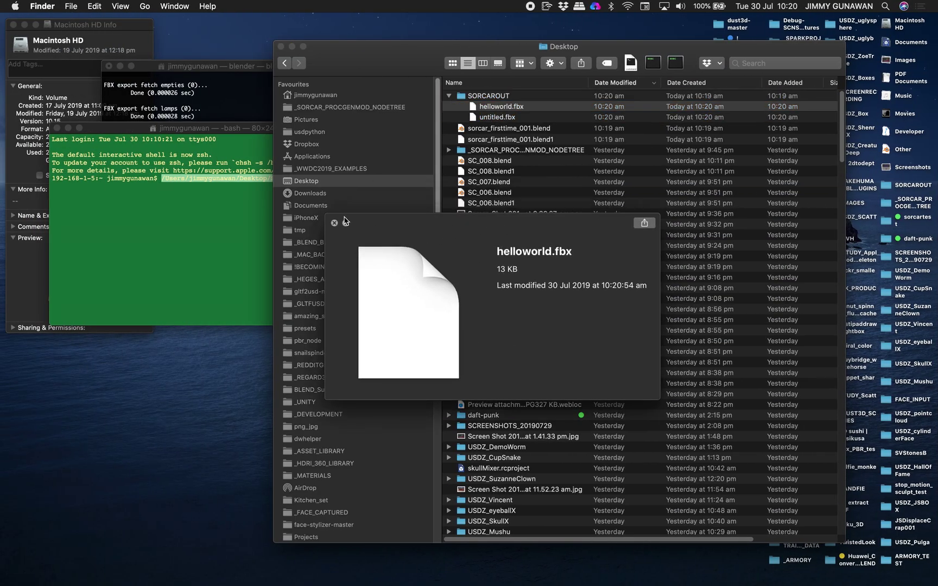
{"action": "left_click", "coordinate": [335, 223]}
Launch the USD.command Terminal session, close the green Terminal window, and run usdzconvert on helloworld.fbx.
{"action": "left_click", "coordinate": [626, 64]}
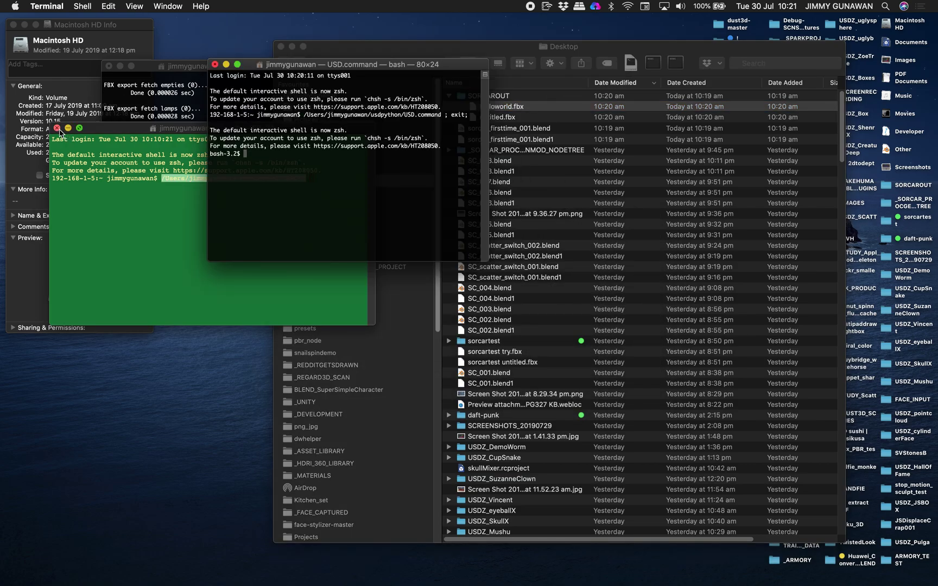
{"action": "left_click", "coordinate": [58, 129]}
{"action": "left_click_drag", "start_coordinate": [345, 67], "coordinate": [200, 112]}
{"action": "left_click_drag", "start_coordinate": [428, 65], "coordinate": [501, 54]}
{"action": "left_click_drag", "start_coordinate": [572, 95], "coordinate": [244, 203]}
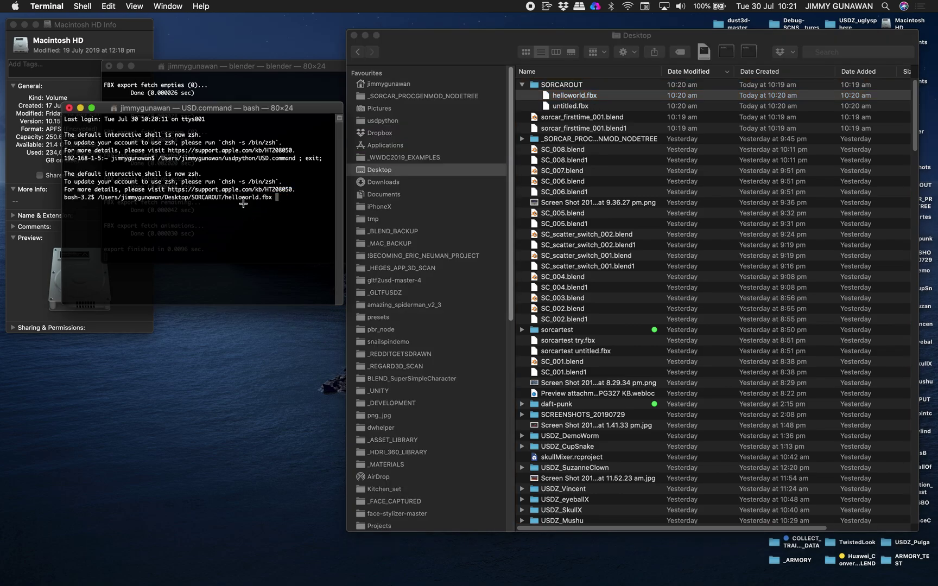
{"action": "type", "text": "usdzconvert"}
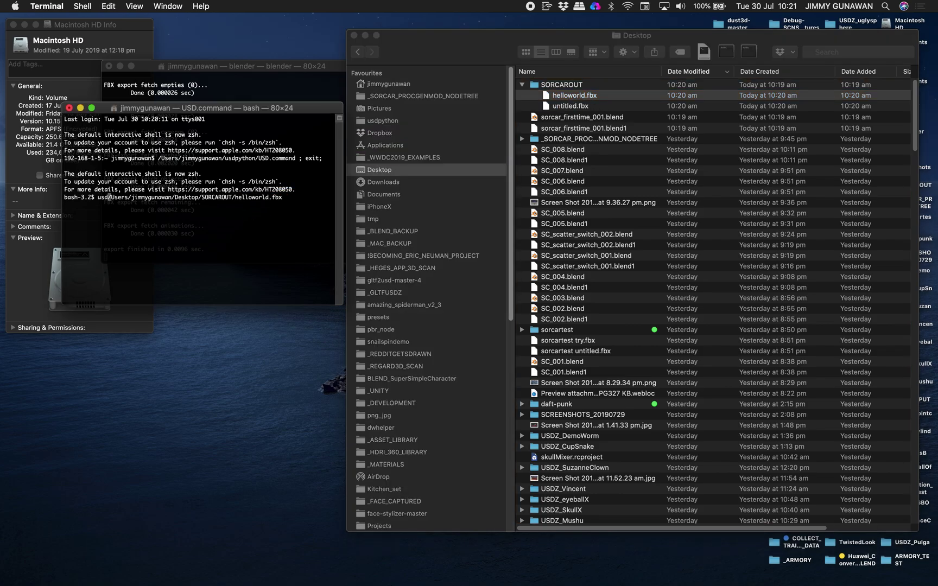
{"action": "key", "text": "Return"}
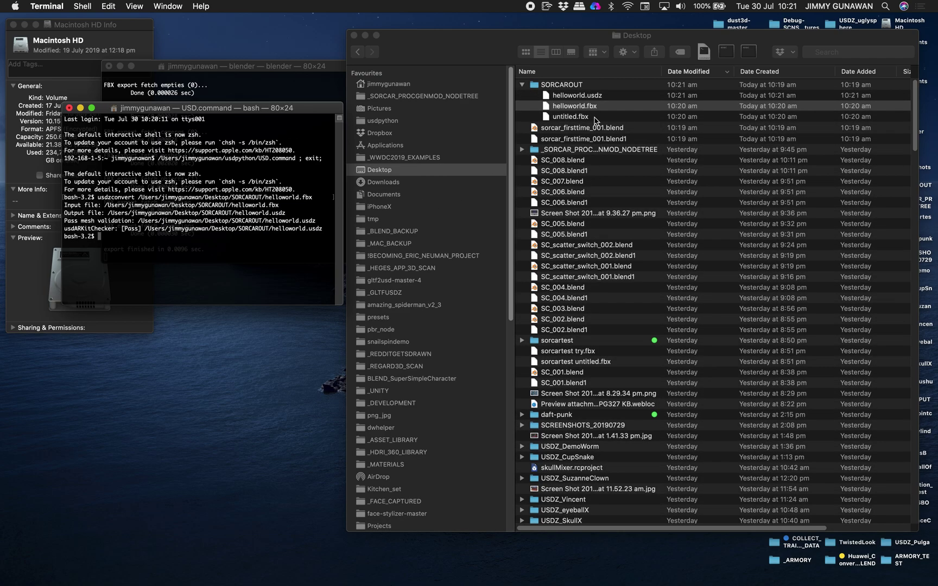
Preview the converted helloworld.usdz model in Finder and inspect it from several angles.
{"action": "left_click", "coordinate": [595, 102]}
{"action": "left_click", "coordinate": [597, 96]}
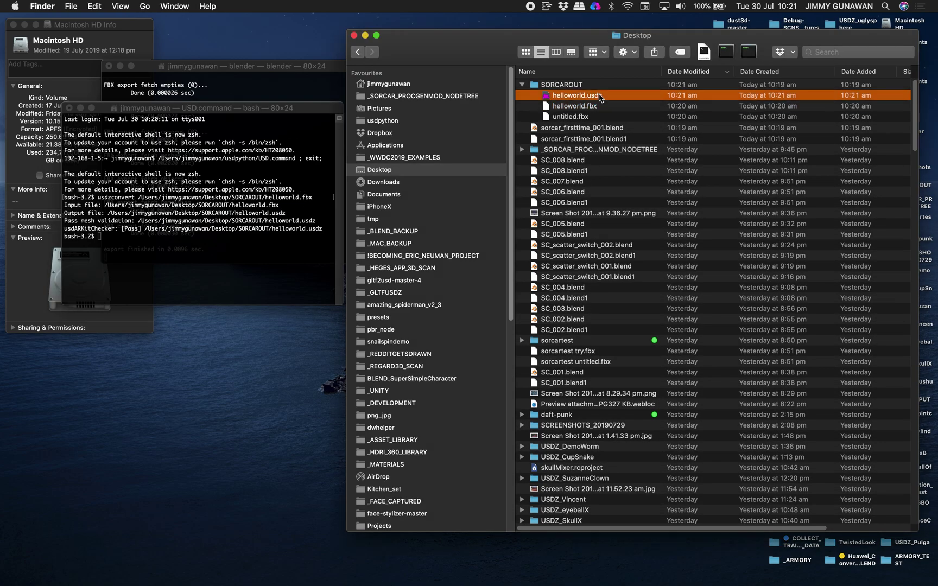
{"action": "key", "text": "space"}
{"action": "left_click_drag", "start_coordinate": [520, 197], "coordinate": [594, 248]}
{"action": "left_click_drag", "start_coordinate": [477, 329], "coordinate": [434, 334]}
{"action": "left_click", "coordinate": [280, 138]}
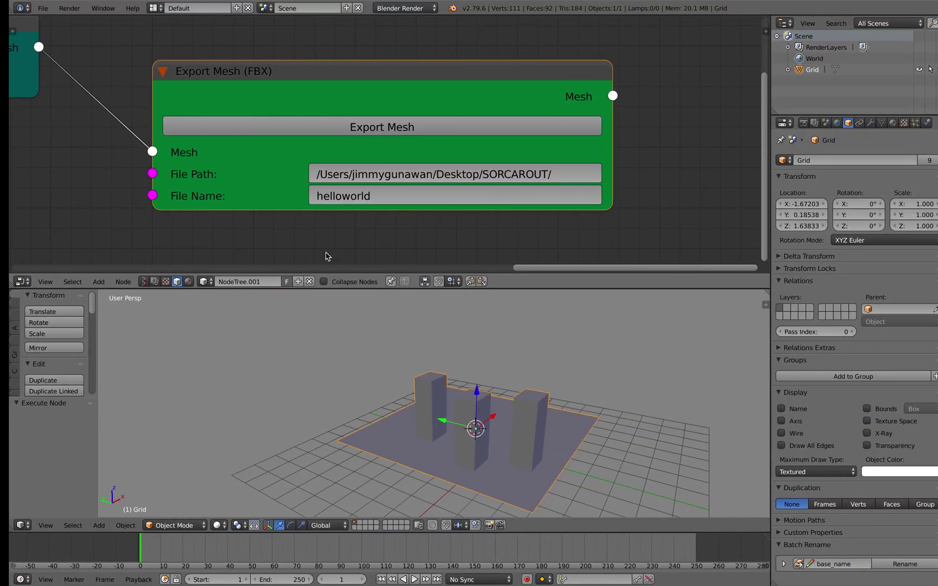
In Blender, delete the Export Mesh (FBX) node from the node tree.
{"action": "scroll", "coordinate": [363, 204], "scroll_direction": "down", "scroll_amount": 3}
{"action": "scroll", "coordinate": [363, 204], "scroll_direction": "up", "scroll_amount": 1}
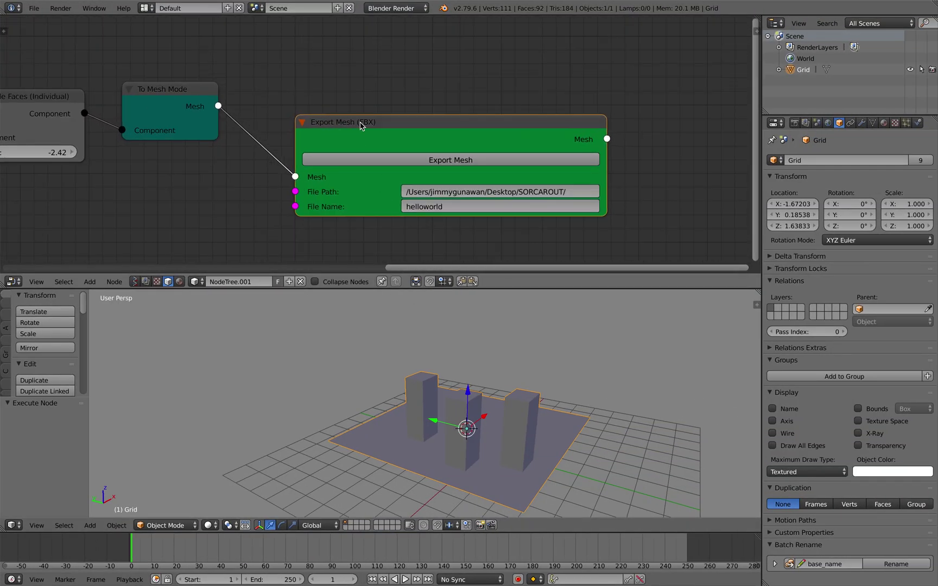
{"action": "left_click_drag", "start_coordinate": [360, 126], "coordinate": [356, 125]}
{"action": "scroll", "coordinate": [335, 112], "scroll_direction": "down", "scroll_amount": 4}
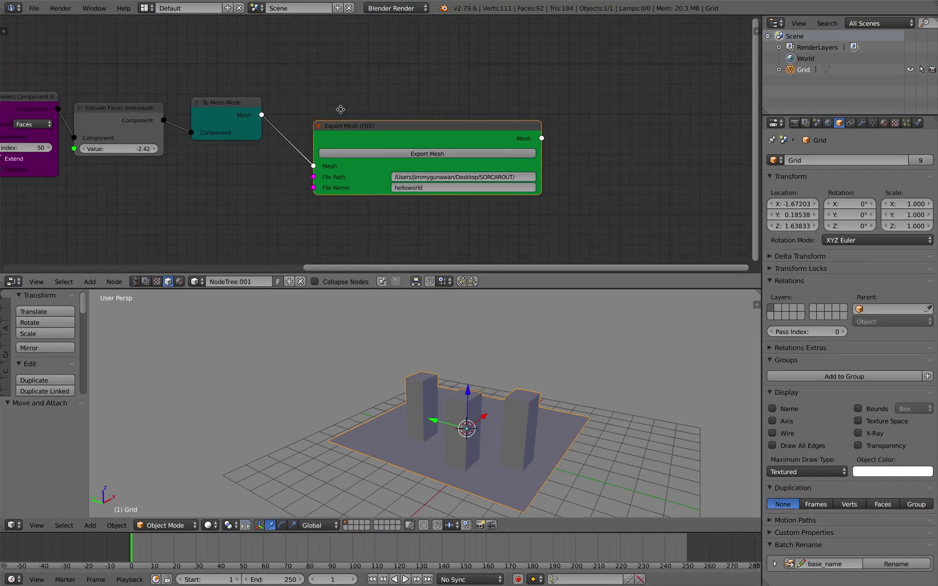
{"action": "middle_click_drag", "start_coordinate": [322, 108], "coordinate": [461, 103]}
{"action": "left_click", "coordinate": [35, 10]}
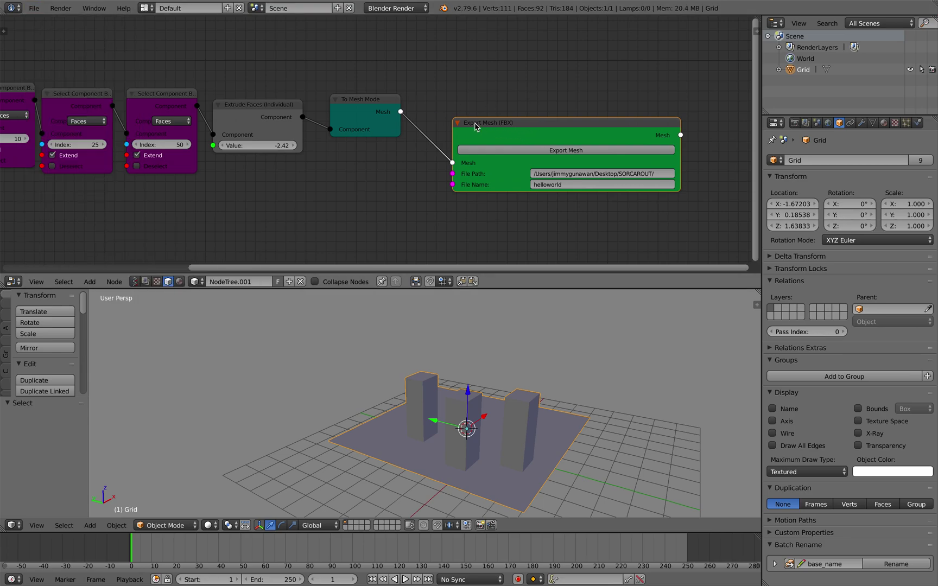
{"action": "key", "text": "x"}
Tidy the end of the node chain by repositioning the Extrude Faces (Individual) and To Mesh Mode nodes.
{"action": "middle_click_drag", "start_coordinate": [284, 94], "coordinate": [416, 102]}
{"action": "middle_click_drag", "start_coordinate": [304, 108], "coordinate": [433, 113]}
{"action": "scroll", "coordinate": [433, 113], "scroll_direction": "down", "scroll_amount": 1}
{"action": "left_click_drag", "start_coordinate": [595, 114], "coordinate": [584, 103]}
{"action": "middle_click_drag", "start_coordinate": [523, 82], "coordinate": [537, 69]}
{"action": "scroll", "coordinate": [505, 88], "scroll_direction": "up", "scroll_amount": 1}
{"action": "middle_click_drag", "start_coordinate": [479, 91], "coordinate": [439, 101]}
{"action": "left_click_drag", "start_coordinate": [536, 100], "coordinate": [540, 87]}
{"action": "left_click_drag", "start_coordinate": [620, 83], "coordinate": [641, 90]}
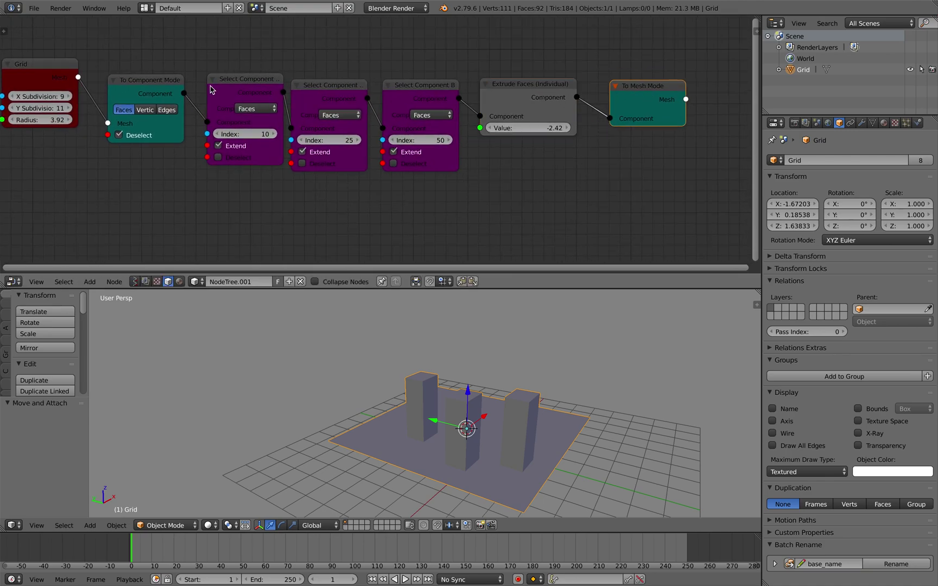
Raise the Grid, To Component Mode and To Mesh Mode nodes above the row of Select Component By Index nodes.
{"action": "left_click", "coordinate": [132, 79]}
{"action": "middle_click_drag", "start_coordinate": [132, 79], "coordinate": [163, 81]}
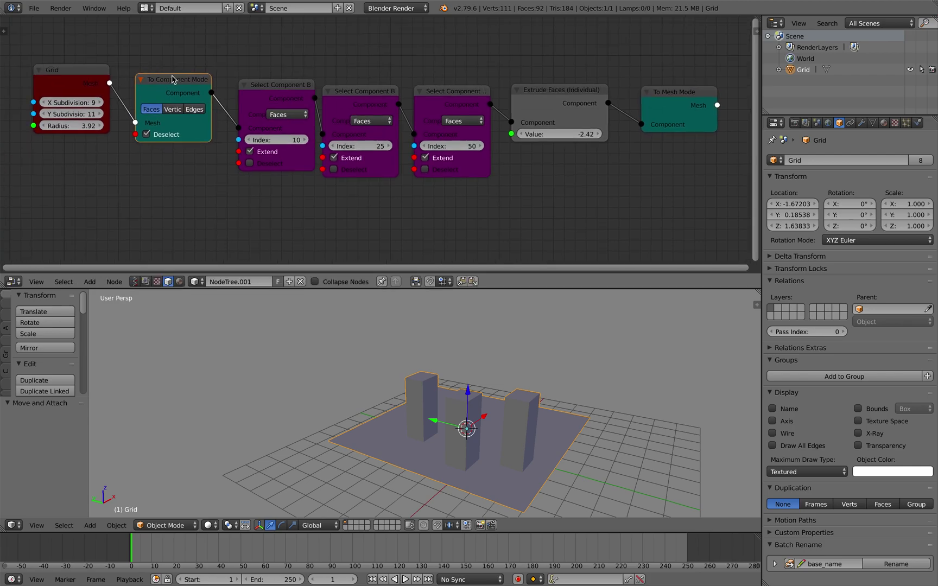
{"action": "left_click_drag", "start_coordinate": [171, 76], "coordinate": [173, 81]}
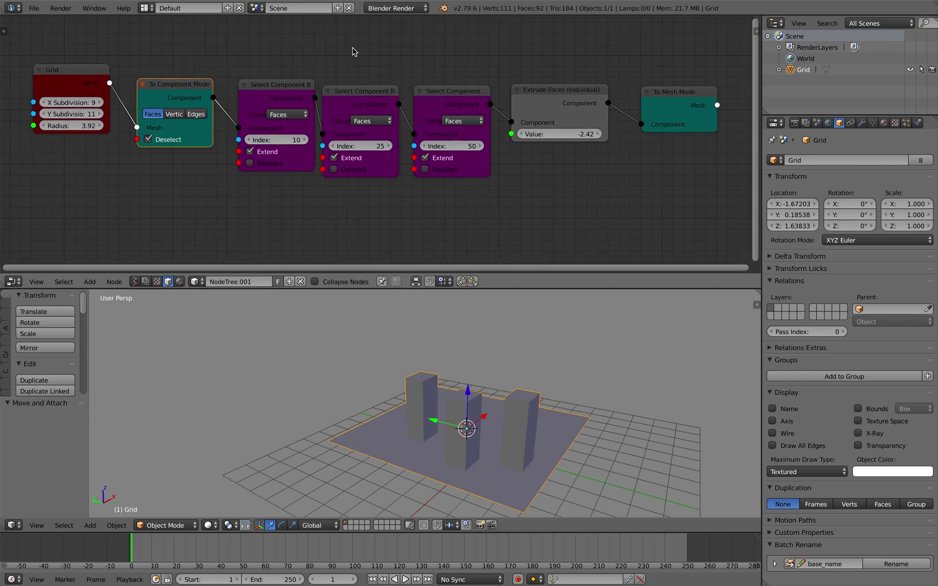
{"action": "left_click_drag", "start_coordinate": [562, 89], "coordinate": [562, 84]}
{"action": "mouse_move", "coordinate": [676, 96]}
{"action": "left_mouse_down"}
{"action": "mouse_move", "coordinate": [673, 83]}
{"action": "mouse_move", "coordinate": [666, 89]}
{"action": "left_mouse_up"}
{"action": "left_click_drag", "start_coordinate": [201, 90], "coordinate": [197, 52]}
{"action": "left_click_drag", "start_coordinate": [668, 95], "coordinate": [666, 67]}
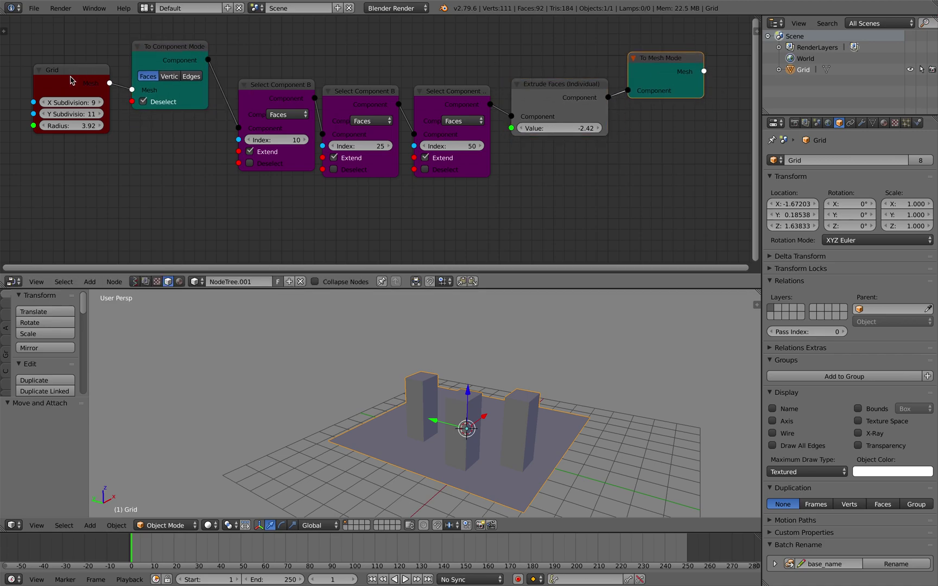
{"action": "left_click_drag", "start_coordinate": [70, 76], "coordinate": [71, 52]}
{"action": "middle_click_drag", "start_coordinate": [373, 67], "coordinate": [373, 77]}
{"action": "middle_click_drag", "start_coordinate": [230, 82], "coordinate": [271, 71]}
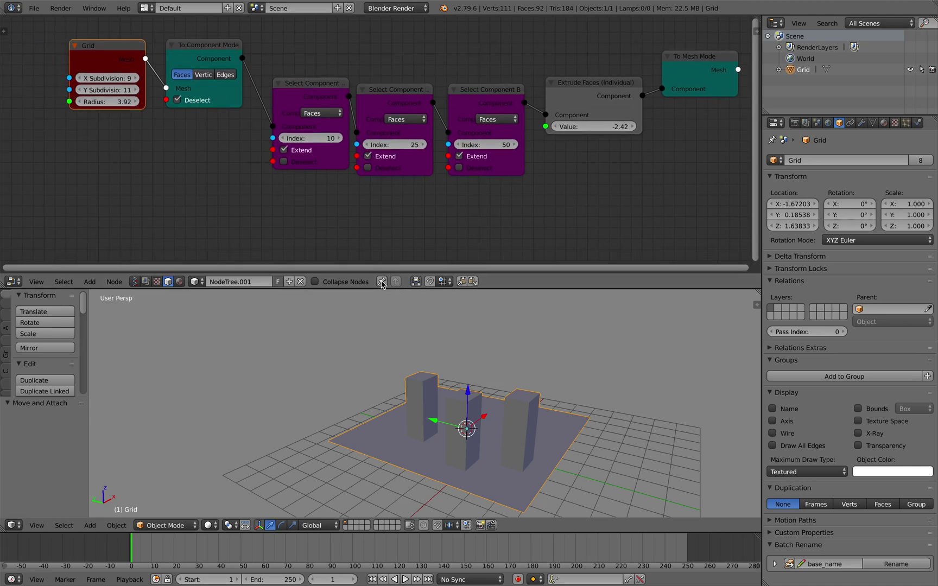
Delete the three Select Component By Index nodes with indices 10, 25 and 50.
{"action": "left_click", "coordinate": [302, 99]}
{"action": "left_click", "coordinate": [405, 101], "text": "shift"}
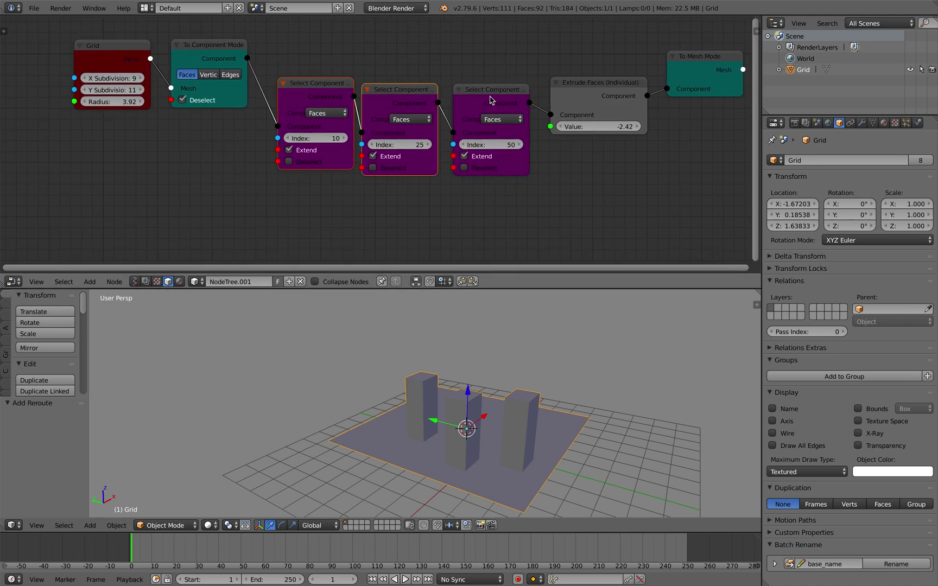
{"action": "left_click", "coordinate": [490, 98], "text": "shift"}
{"action": "key", "text": "x"}
Add a Select Random node and link it between the To Component Mode and Extrude Faces (Individual) nodes.
{"action": "key", "text": "shift+a"}
{"action": "mouse_move", "coordinate": [402, 85]}
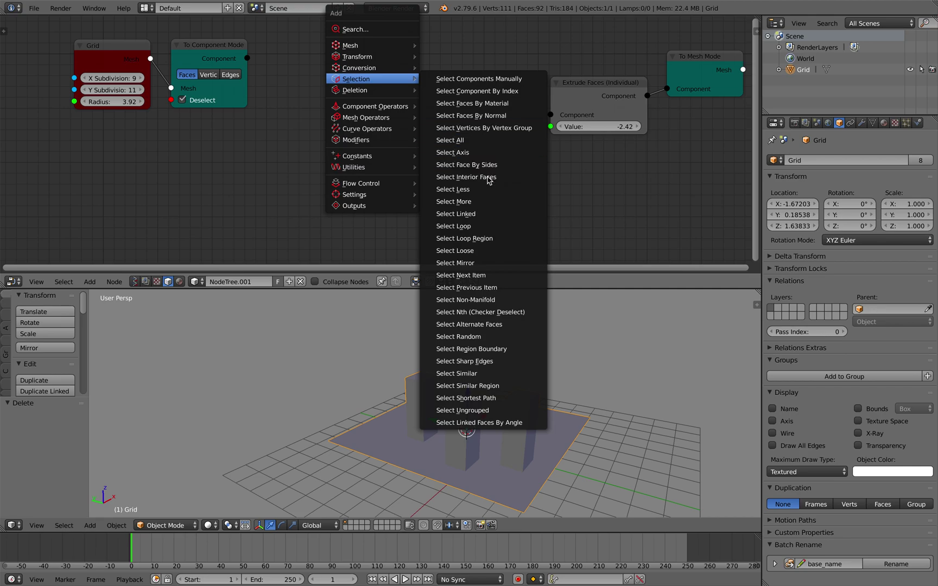
{"action": "left_click", "coordinate": [478, 336]}
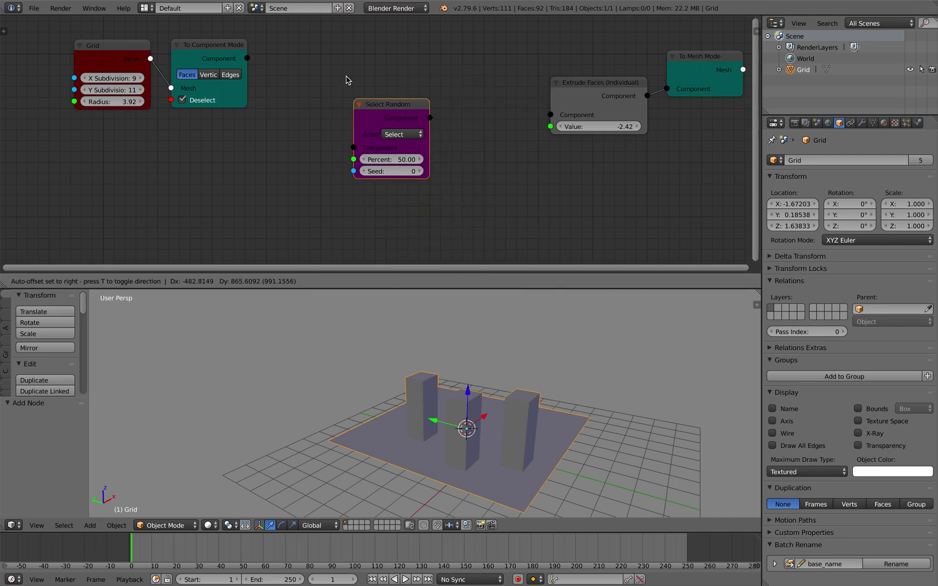
{"action": "left_click", "coordinate": [339, 79]}
{"action": "left_click_drag", "start_coordinate": [233, 57], "coordinate": [346, 119]}
{"action": "left_click_drag", "start_coordinate": [423, 90], "coordinate": [559, 116]}
{"action": "middle_click_drag", "start_coordinate": [560, 116], "coordinate": [506, 121]}
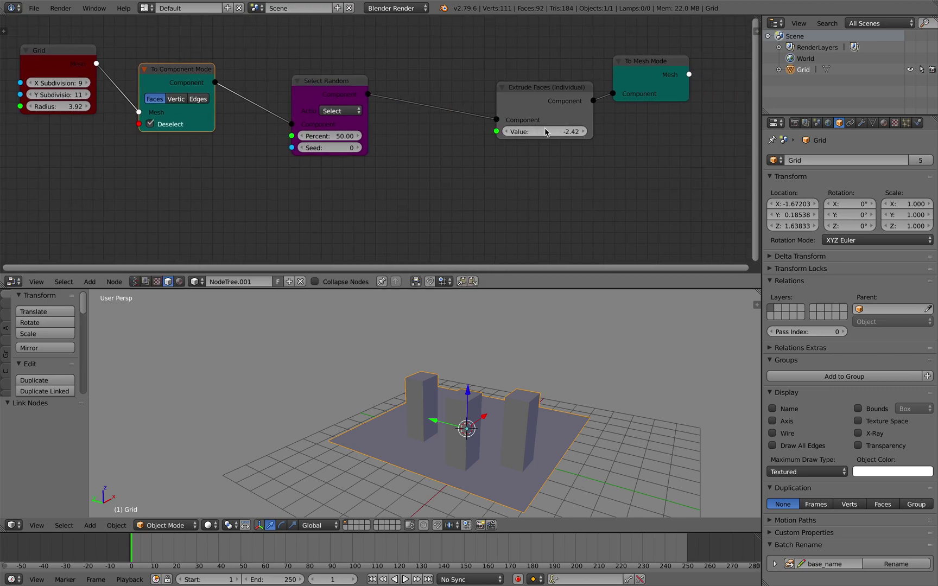
Make the To Mesh Mode node active and set the Extrude Faces (Individual) value to -2.16.
{"action": "left_click", "coordinate": [644, 64]}
{"action": "left_click_drag", "start_coordinate": [555, 132], "coordinate": [578, 124]}
{"action": "middle_click_drag", "start_coordinate": [575, 311], "coordinate": [437, 326]}
Set the Select Random node's seed to 130 and its percent to 100.
{"action": "mouse_move", "coordinate": [337, 148]}
{"action": "left_mouse_down"}
{"action": "mouse_move", "coordinate": [351, 147]}
{"action": "mouse_move", "coordinate": [195, 121]}
{"action": "mouse_move", "coordinate": [306, 124]}
{"action": "mouse_move", "coordinate": [285, 129]}
{"action": "mouse_move", "coordinate": [314, 148]}
{"action": "mouse_move", "coordinate": [356, 146]}
{"action": "left_mouse_up"}
{"action": "left_click_drag", "start_coordinate": [332, 137], "coordinate": [47, 139]}
{"action": "left_click_drag", "start_coordinate": [338, 137], "coordinate": [937, 188]}
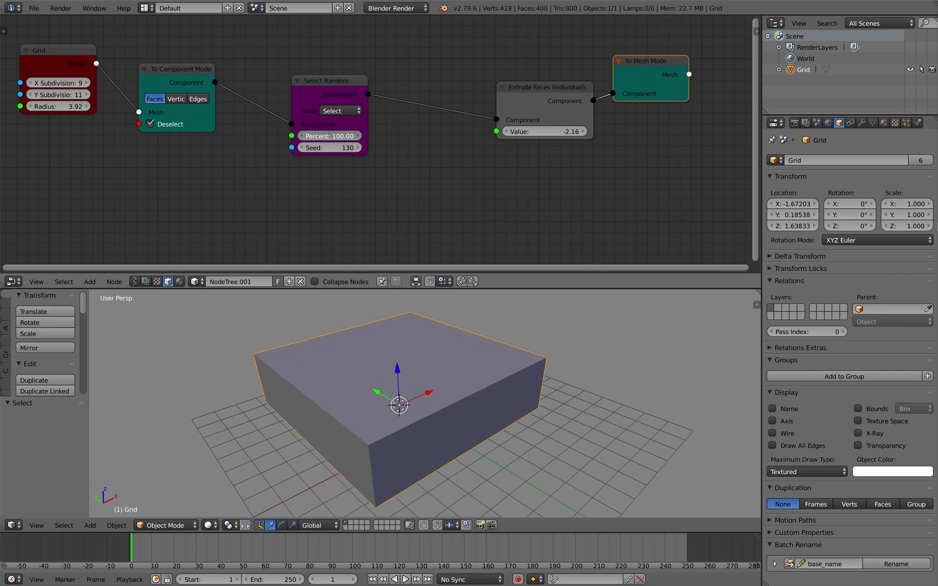
Set the Select Random node's percent to 42.71 and tidy the spacing around the To Component Mode node.
{"action": "left_click_drag", "start_coordinate": [937, 229], "coordinate": [438, 197]}
{"action": "left_click", "coordinate": [323, 148]}
{"action": "left_click", "coordinate": [380, 157]}
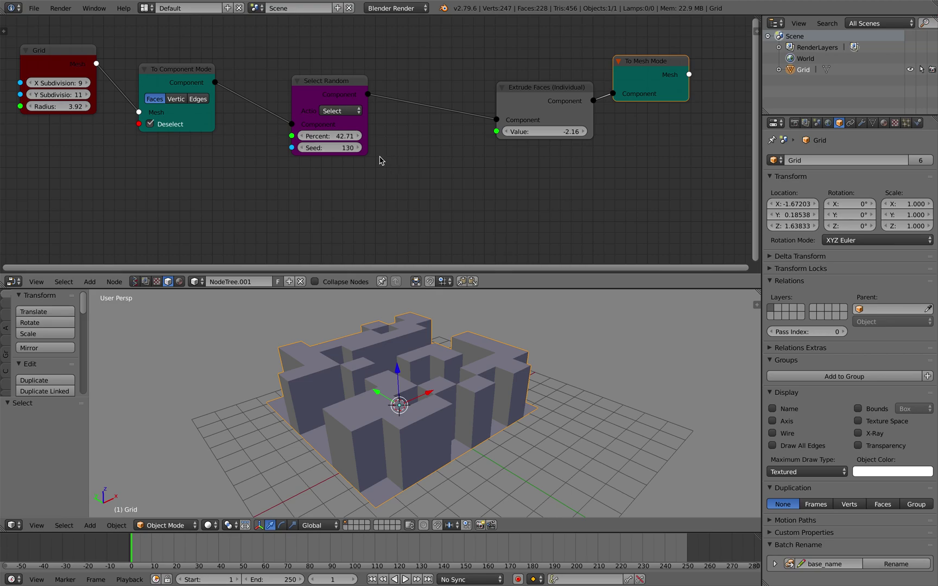
{"action": "scroll", "coordinate": [374, 153], "scroll_direction": "left", "scroll_amount": 1}
{"action": "left_click_drag", "start_coordinate": [197, 71], "coordinate": [201, 76]}
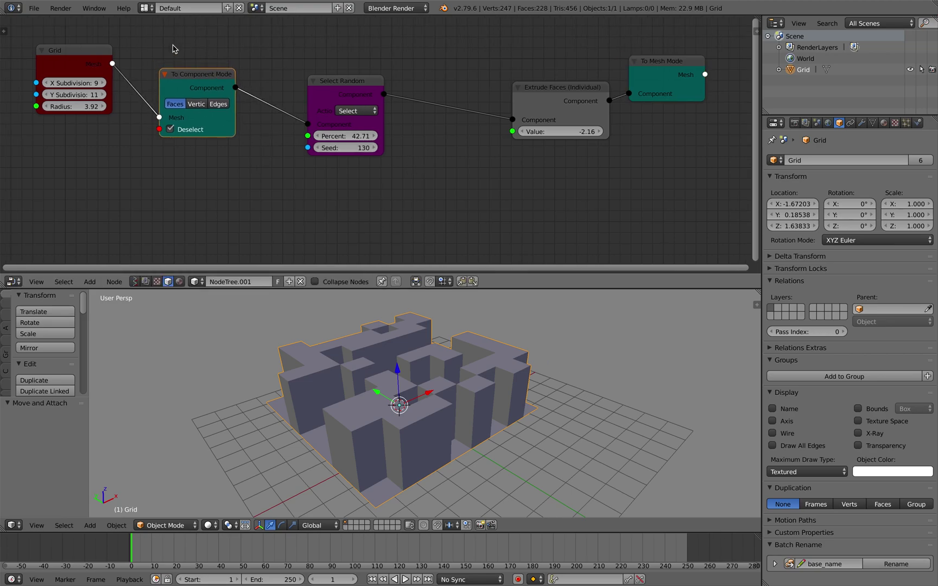
{"action": "left_click_drag", "start_coordinate": [372, 96], "coordinate": [337, 82]}
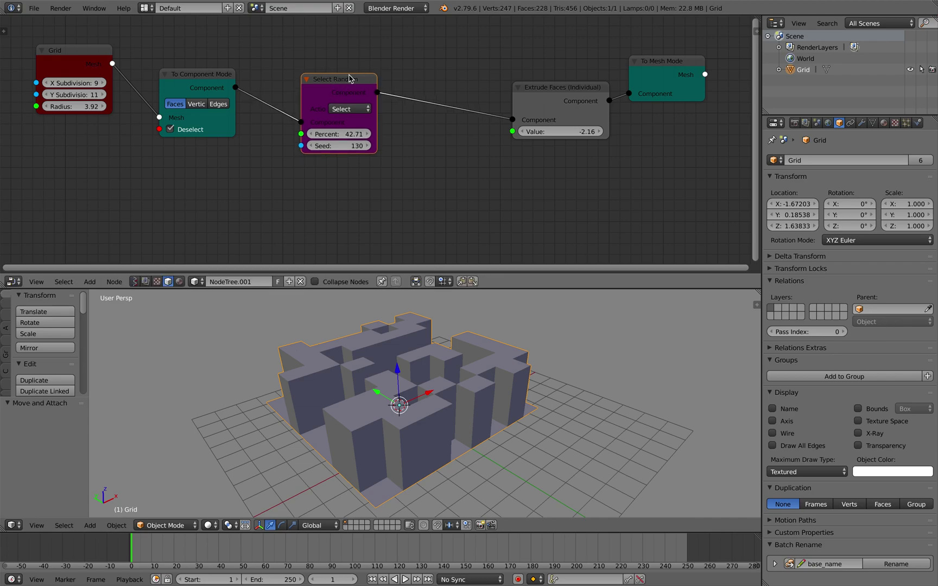
Delete the Grid node from the node tree.
{"action": "middle_click_drag", "start_coordinate": [266, 58], "coordinate": [356, 77]}
{"action": "left_click_drag", "start_coordinate": [177, 74], "coordinate": [153, 66]}
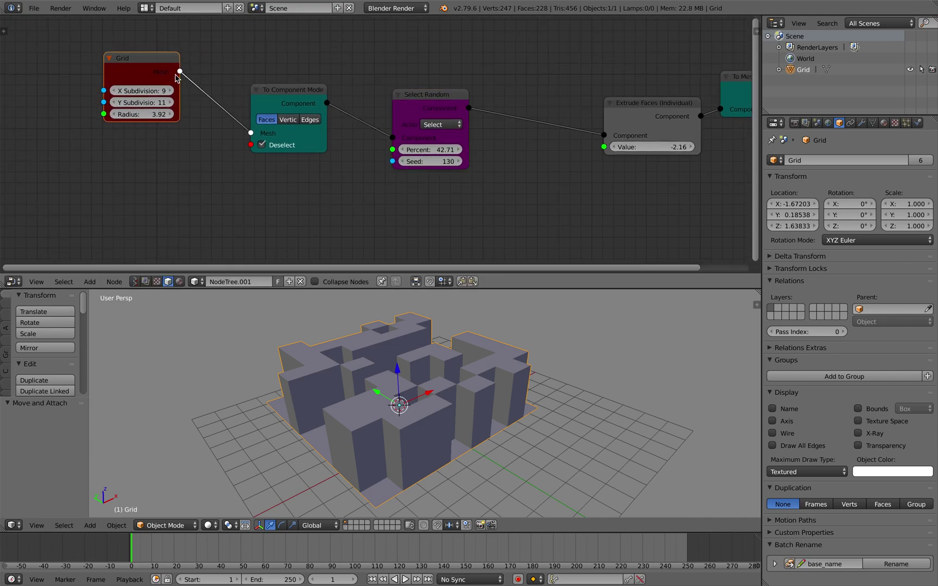
{"action": "scroll", "coordinate": [400, 102], "scroll_direction": "down", "scroll_amount": 2}
{"action": "middle_click_drag", "start_coordinate": [401, 101], "coordinate": [412, 98]}
{"action": "key", "text": "x"}
Add a UV Sphere mesh node and link its Mesh output to the To Component Mode node's Mesh input.
{"action": "key", "text": "shift+a"}
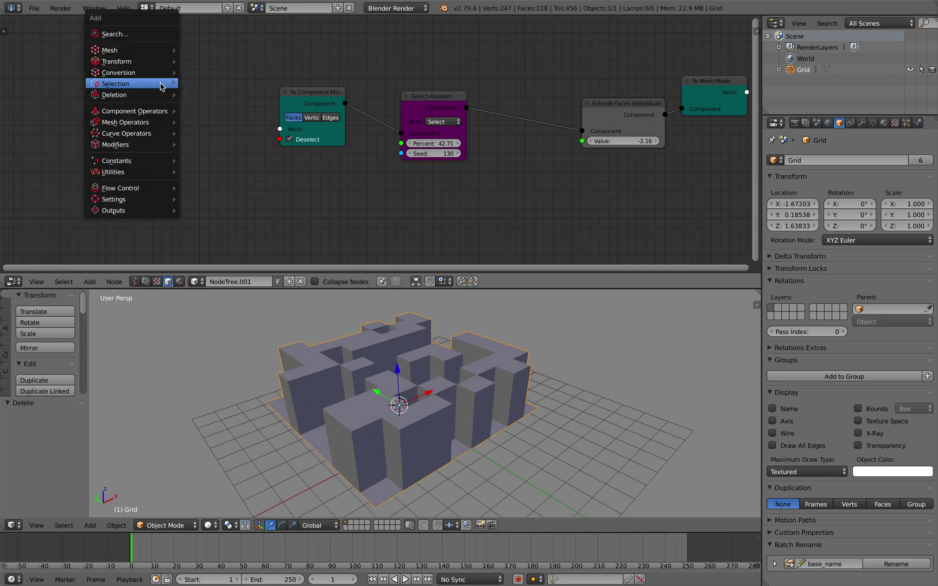
{"action": "mouse_move", "coordinate": [162, 87]}
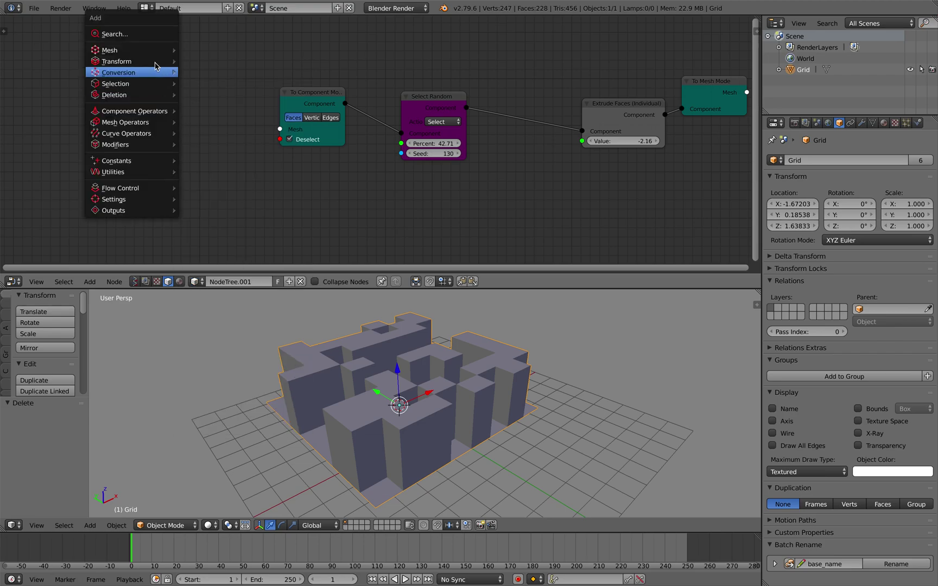
{"action": "mouse_move", "coordinate": [171, 55]}
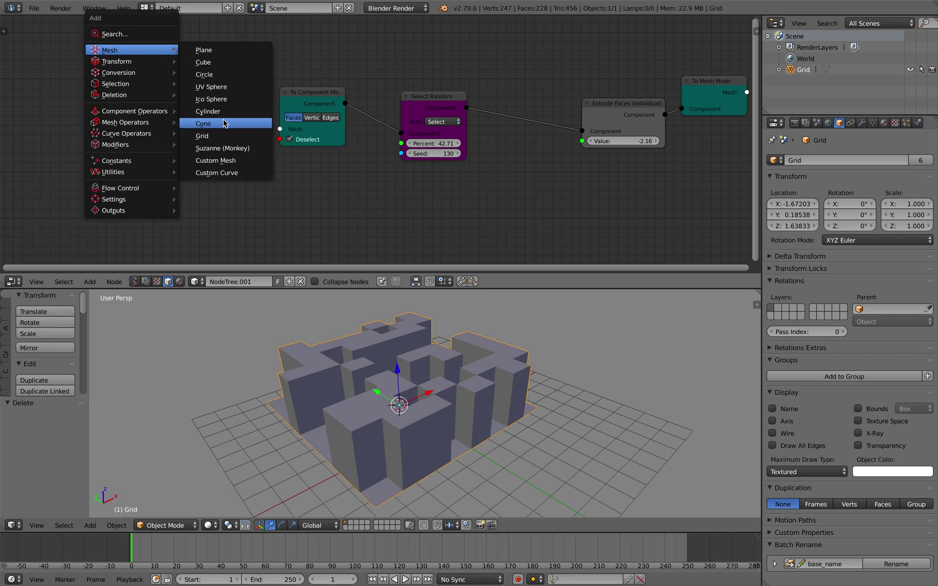
{"action": "left_click", "coordinate": [211, 86]}
{"action": "left_click", "coordinate": [159, 97]}
{"action": "left_click_drag", "start_coordinate": [222, 110], "coordinate": [280, 129]}
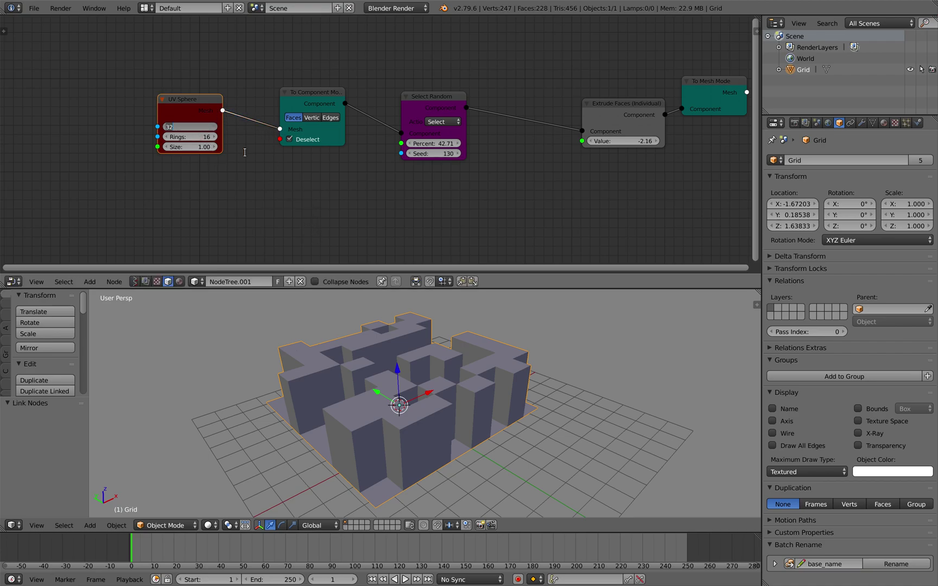
Set the UV Sphere node to 12 segments, 8 rings and a size of 3.88.
{"action": "key", "text": "Return"}
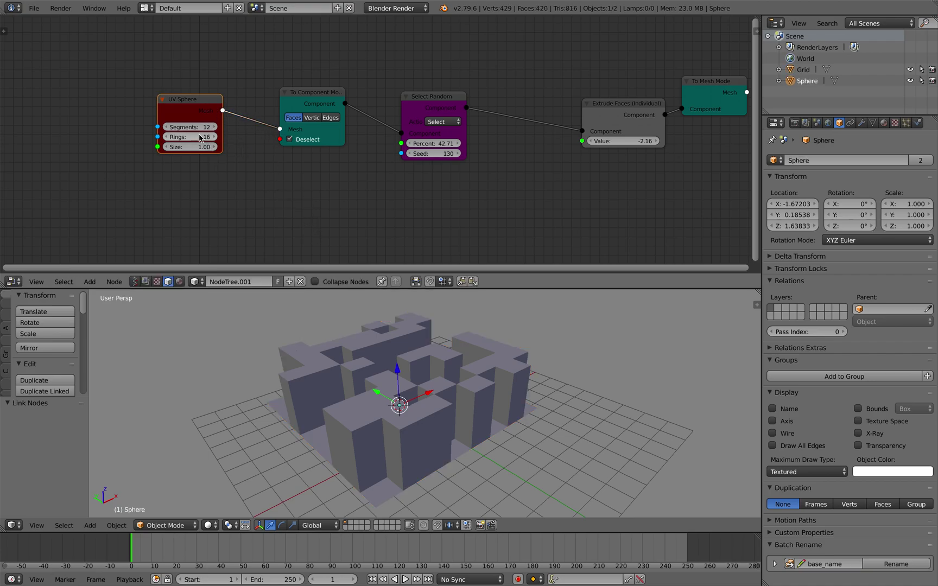
{"action": "middle_click_drag", "start_coordinate": [205, 148], "coordinate": [156, 149]}
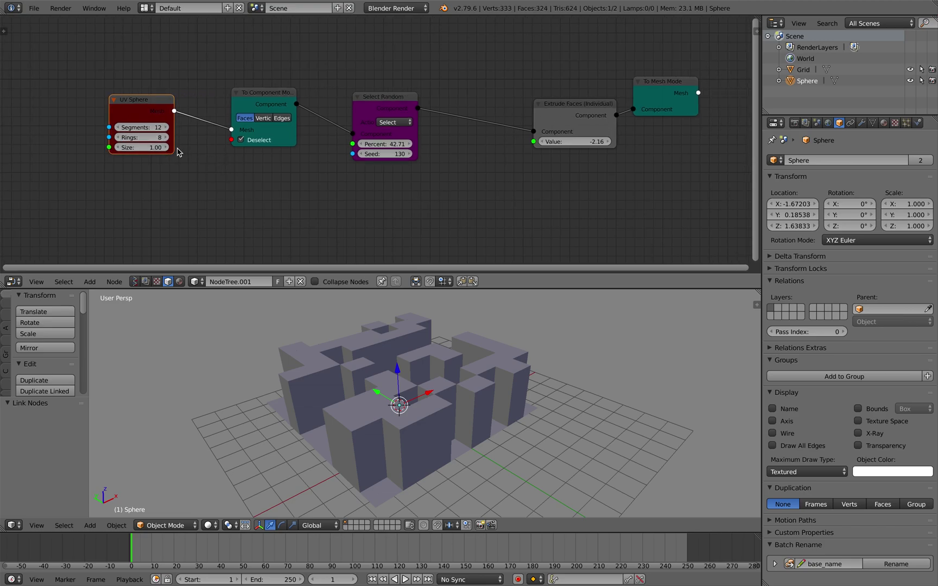
{"action": "mouse_move", "coordinate": [185, 152]}
{"action": "left_mouse_down"}
{"action": "mouse_move", "coordinate": [195, 146]}
{"action": "mouse_move", "coordinate": [185, 146]}
{"action": "left_mouse_up"}
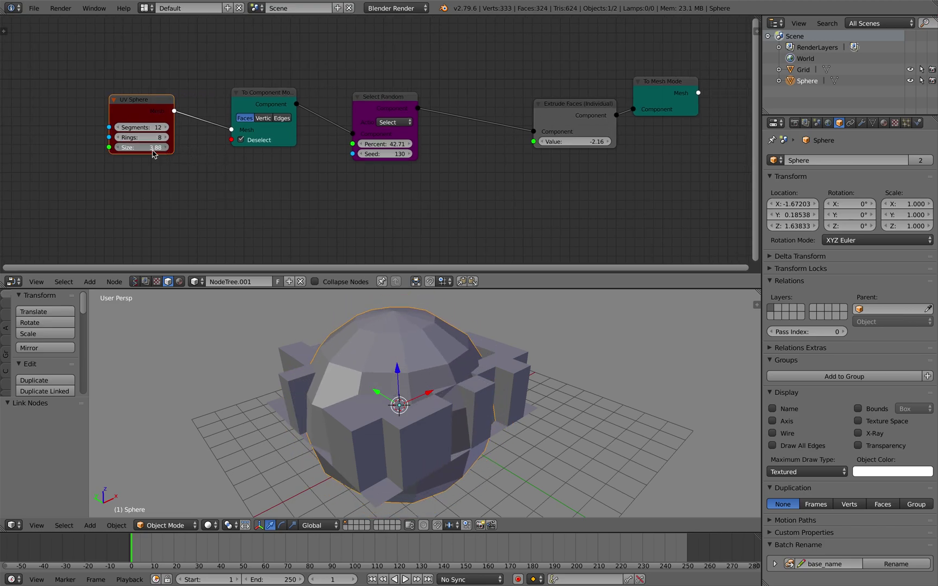
{"action": "scroll", "coordinate": [352, 369], "scroll_direction": "down", "scroll_amount": 3}
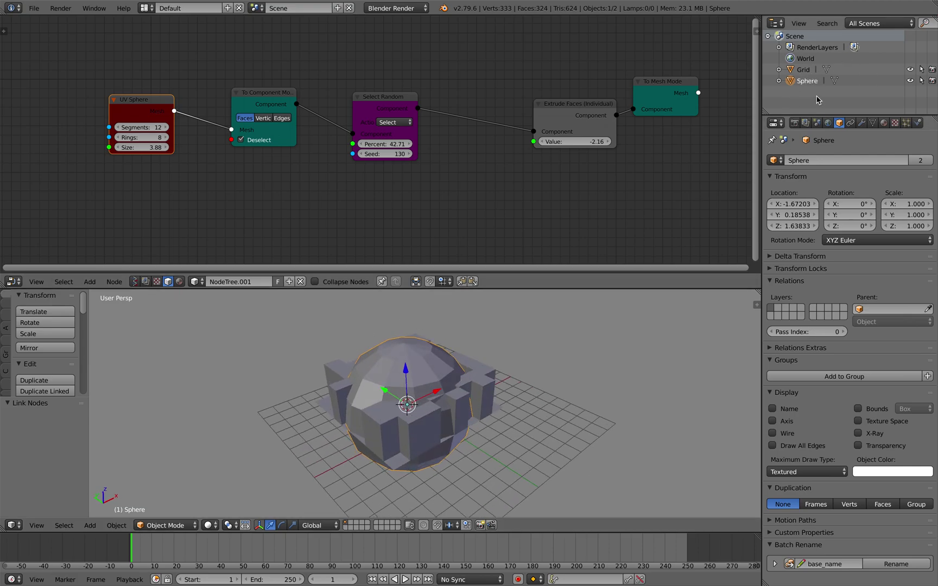
{"action": "middle_click_drag", "start_coordinate": [562, 297], "coordinate": [538, 291]}
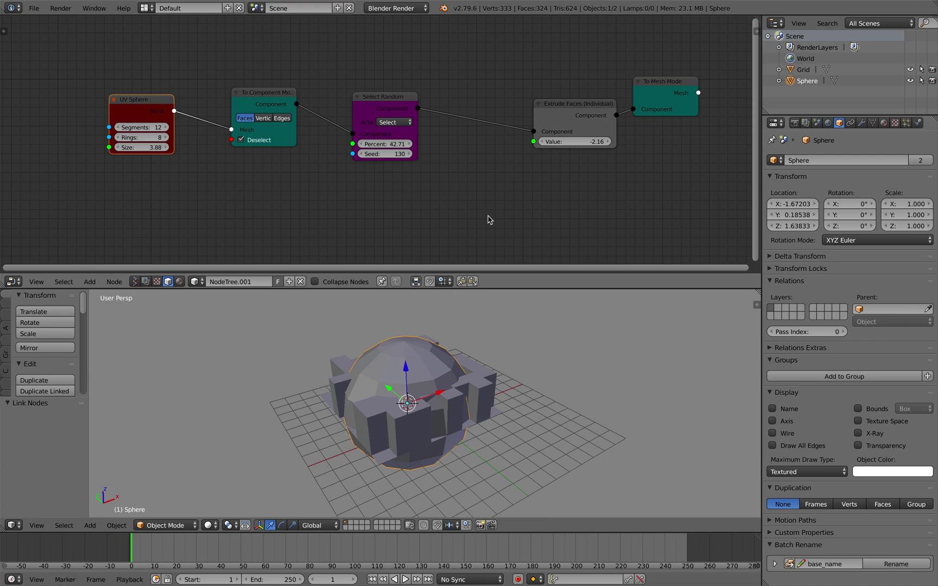
Set the Extrude Faces (Individual) value to -1.86 and delete the leftover Grid object from the scene.
{"action": "left_click_drag", "start_coordinate": [576, 108], "coordinate": [542, 135]}
{"action": "left_click", "coordinate": [806, 70]}
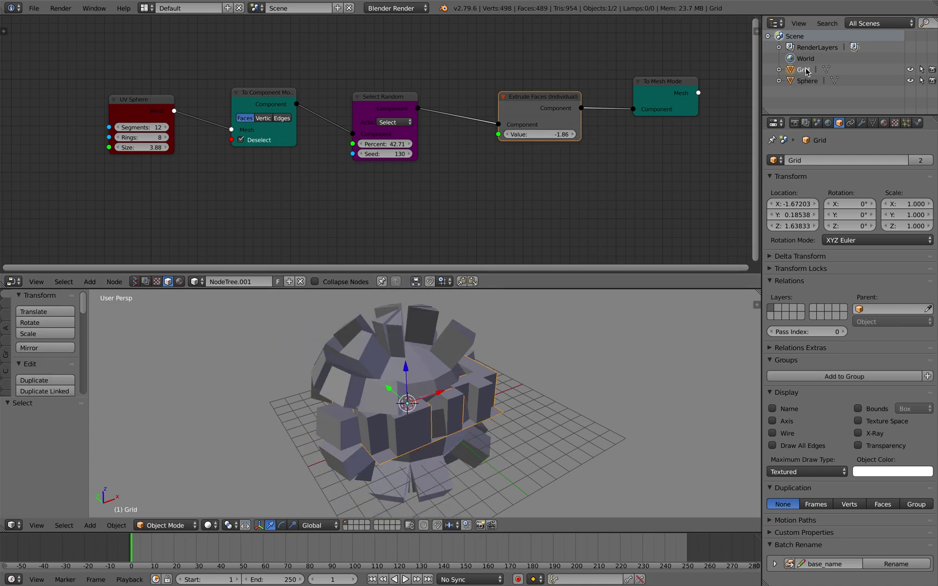
{"action": "right_click", "coordinate": [806, 70]}
{"action": "left_click", "coordinate": [796, 104]}
{"action": "middle_click_drag", "start_coordinate": [496, 438], "coordinate": [464, 424]}
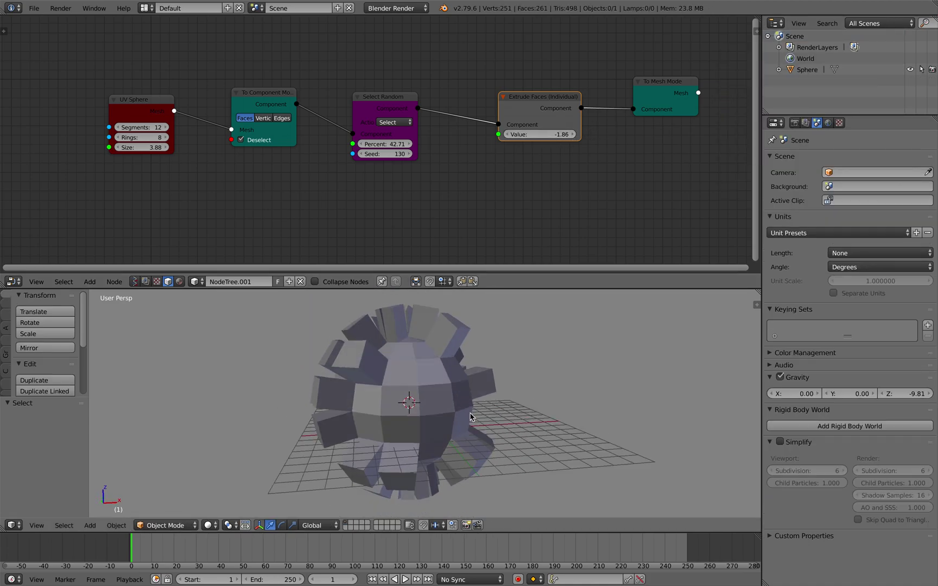
Set the Select Random seed to 282 and the Extrude Faces (Individual) value to -2.15, and space out the last nodes.
{"action": "left_click_drag", "start_coordinate": [536, 137], "coordinate": [522, 185]}
{"action": "left_click_drag", "start_coordinate": [385, 156], "coordinate": [427, 162]}
{"action": "left_click_drag", "start_coordinate": [542, 137], "coordinate": [511, 144]}
{"action": "key", "text": "ctrl+z"}
{"action": "left_click", "coordinate": [634, 109]}
{"action": "mouse_move", "coordinate": [458, 366]}
{"action": "middle_mouse_down"}
{"action": "mouse_move", "coordinate": [421, 347]}
{"action": "mouse_move", "coordinate": [476, 342]}
{"action": "mouse_move", "coordinate": [477, 324]}
{"action": "mouse_move", "coordinate": [448, 353]}
{"action": "middle_mouse_up"}
{"action": "middle_click_drag", "start_coordinate": [465, 234], "coordinate": [396, 245]}
{"action": "left_click_drag", "start_coordinate": [454, 119], "coordinate": [438, 114]}
{"action": "left_click_drag", "start_coordinate": [569, 104], "coordinate": [593, 115]}
{"action": "middle_click_drag", "start_coordinate": [465, 150], "coordinate": [498, 148]}
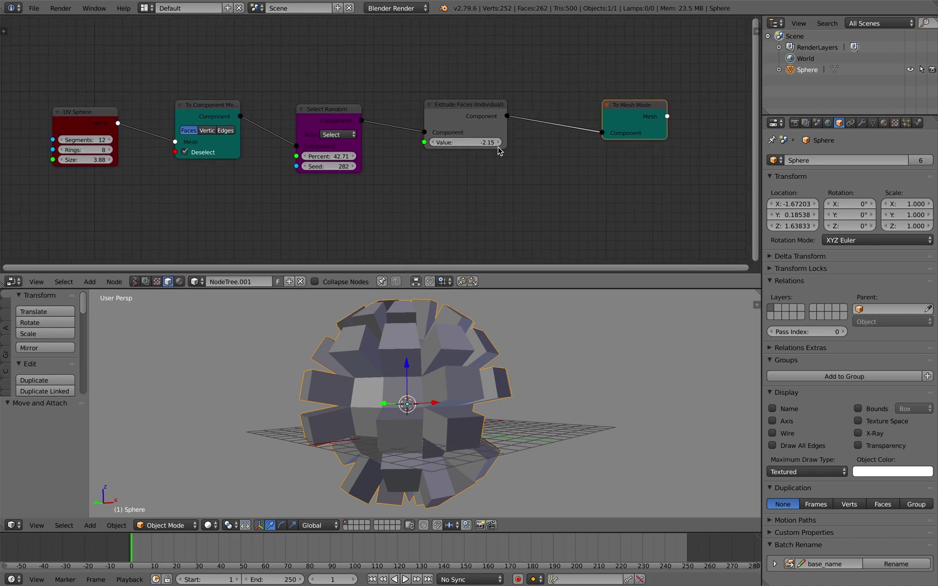
Set the Extrude Faces (Individual) value to -2.57 and the Select Random node's percent to 43.19 and seed to 348.
{"action": "scroll", "coordinate": [488, 152], "scroll_direction": "up", "scroll_amount": 1}
{"action": "left_click_drag", "start_coordinate": [448, 123], "coordinate": [441, 125]}
{"action": "left_click_drag", "start_coordinate": [337, 119], "coordinate": [330, 126]}
{"action": "middle_click_drag", "start_coordinate": [317, 172], "coordinate": [389, 151]}
{"action": "left_click_drag", "start_coordinate": [389, 153], "coordinate": [408, 157]}
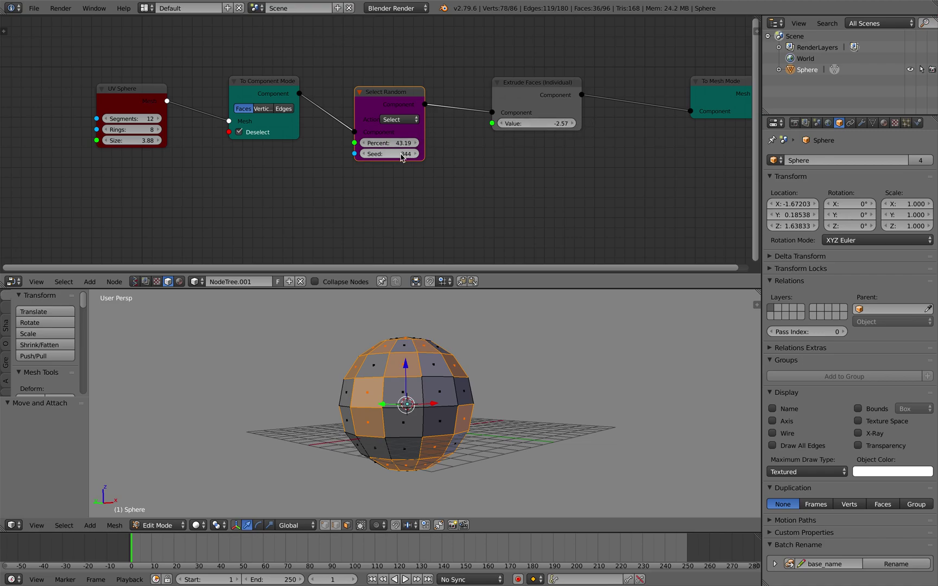
{"action": "left_click_drag", "start_coordinate": [402, 158], "coordinate": [408, 157]}
Move the To Mesh Mode node closer to the Extrude Faces (Individual) node and set the extrusion value to -1.86.
{"action": "left_click", "coordinate": [529, 106]}
{"action": "middle_click_drag", "start_coordinate": [543, 104], "coordinate": [467, 108]}
{"action": "left_click_drag", "start_coordinate": [617, 96], "coordinate": [572, 109]}
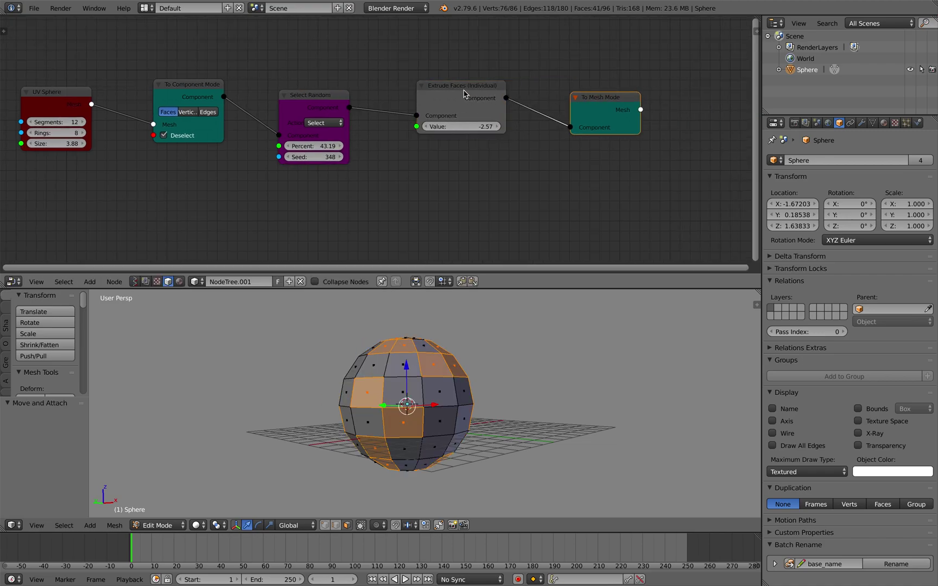
{"action": "left_click_drag", "start_coordinate": [466, 125], "coordinate": [480, 125]}
{"action": "middle_click_drag", "start_coordinate": [510, 182], "coordinate": [485, 179]}
{"action": "key", "text": "shift+a"}
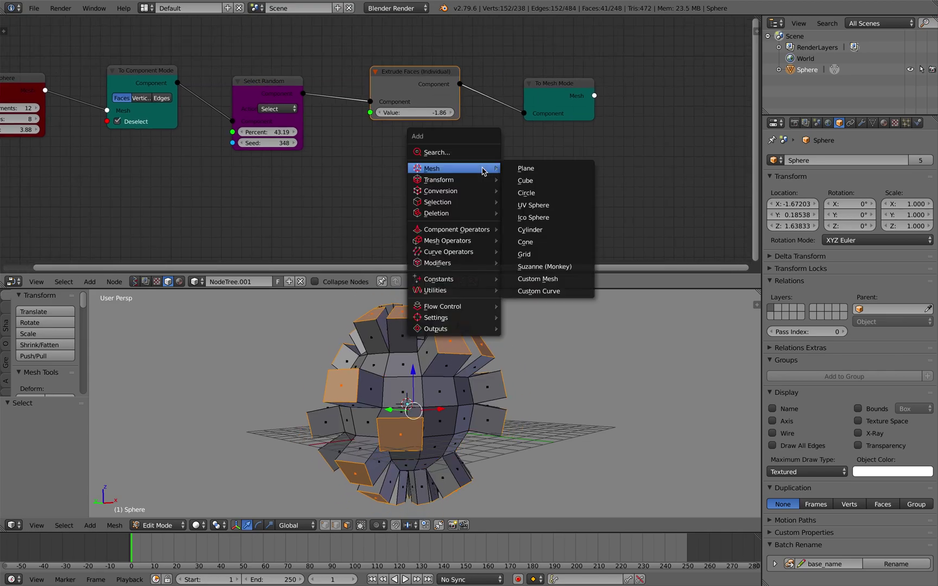
{"action": "left_click", "coordinate": [479, 154]}
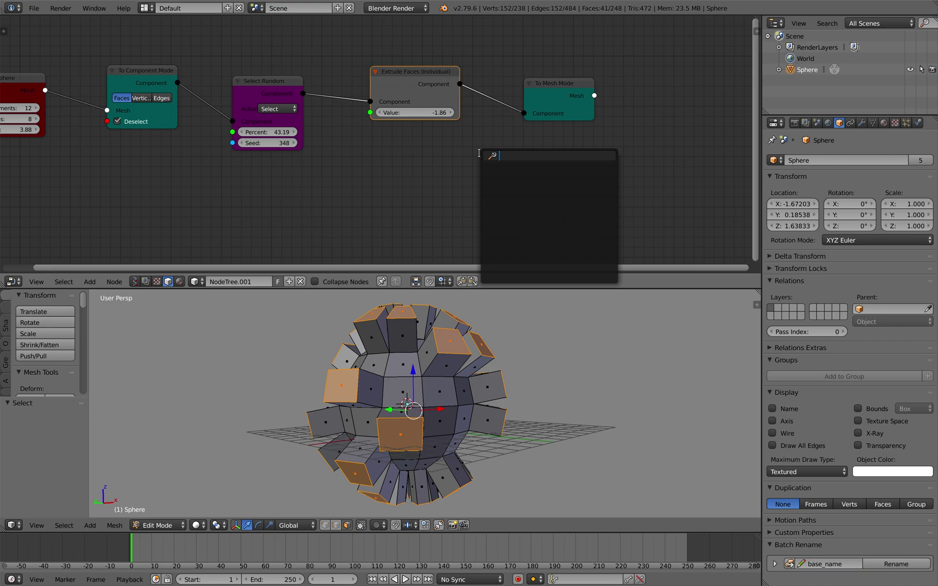
{"action": "key", "text": "Escape"}
Insert a Subdivide component operator node between the Select Random and Extrude Faces (Individual) nodes.
{"action": "key", "text": "shift+a"}
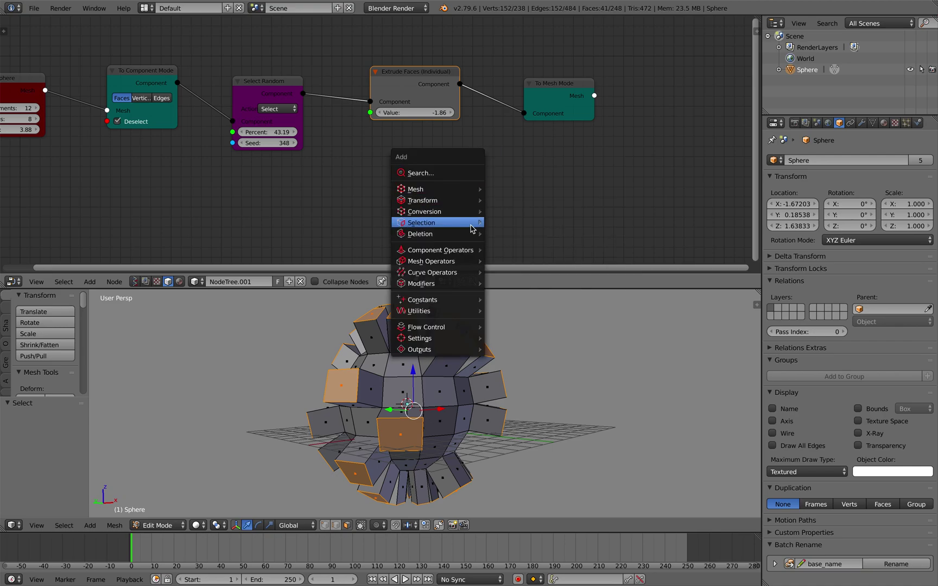
{"action": "mouse_move", "coordinate": [475, 261]}
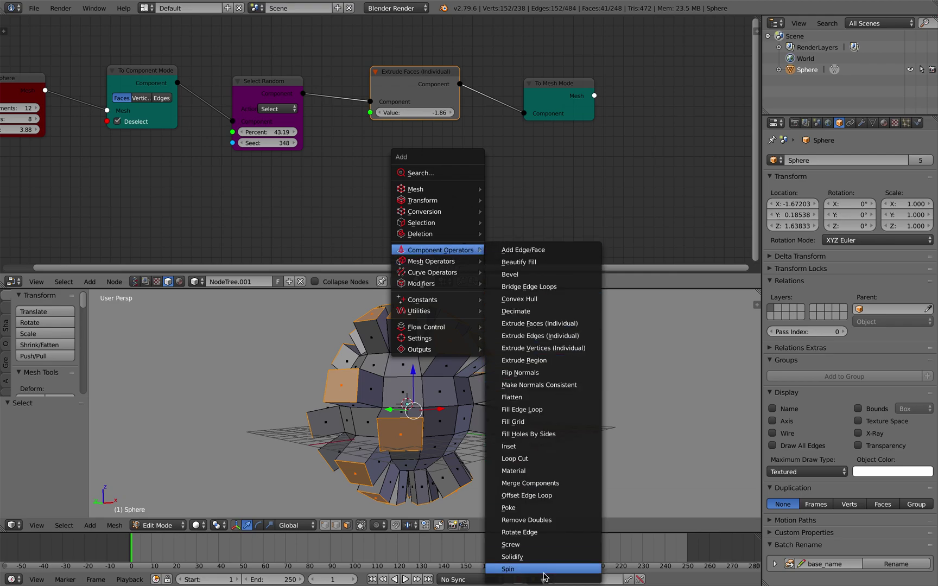
{"action": "mouse_move", "coordinate": [543, 580]}
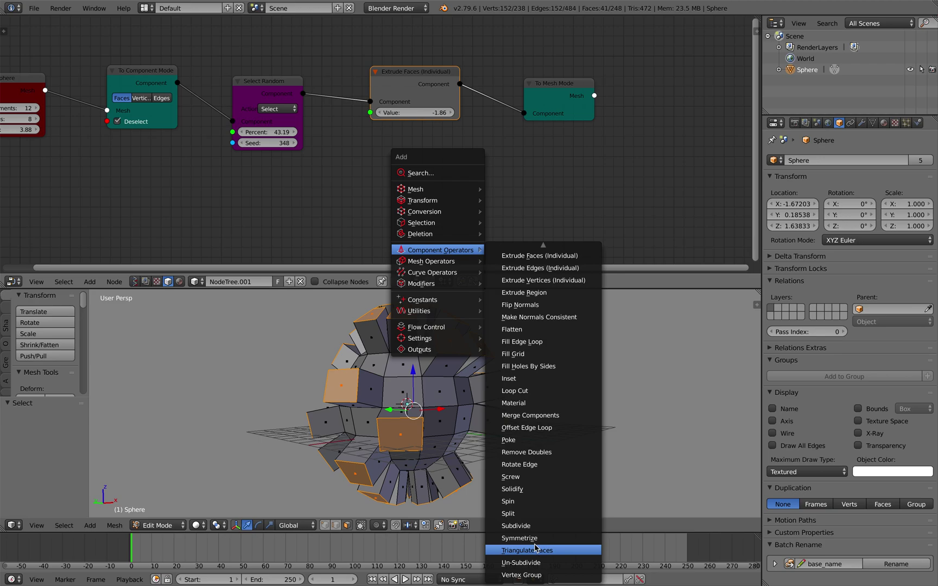
{"action": "left_click", "coordinate": [520, 526]}
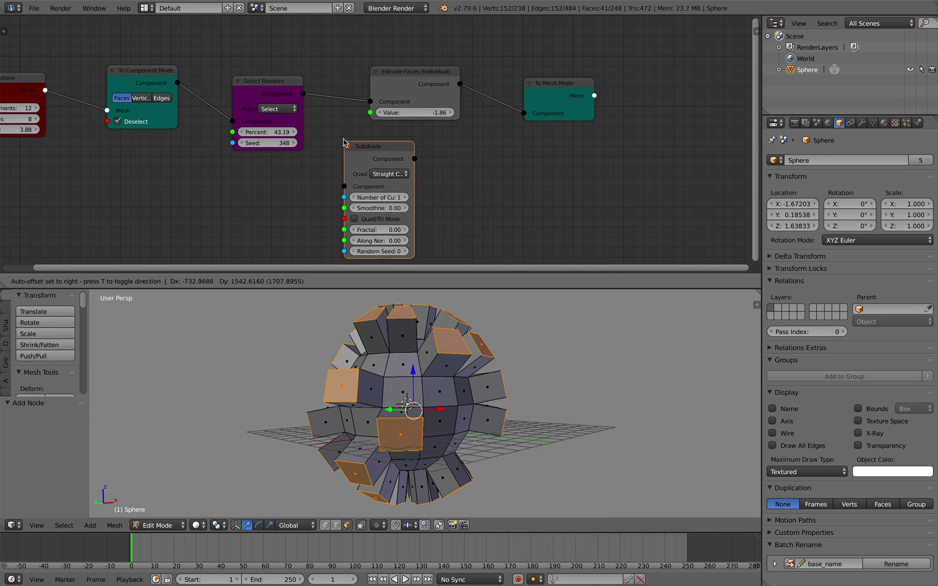
{"action": "left_click", "coordinate": [333, 101]}
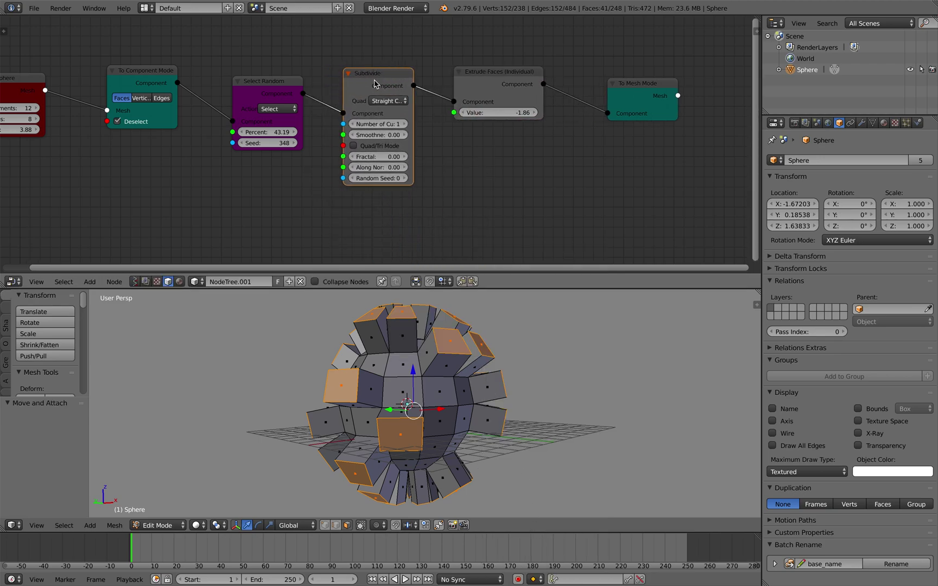
Rearrange the nodes so UV Sphere, To Component Mode and To Mesh Mode sit higher than the three nodes between them.
{"action": "scroll", "coordinate": [374, 80], "scroll_direction": "up", "scroll_amount": 2}
{"action": "left_click_drag", "start_coordinate": [371, 66], "coordinate": [355, 77]}
{"action": "left_click_drag", "start_coordinate": [486, 65], "coordinate": [431, 82]}
{"action": "middle_click_drag", "start_coordinate": [432, 82], "coordinate": [456, 113]}
{"action": "left_click_drag", "start_coordinate": [135, 95], "coordinate": [163, 54]}
{"action": "scroll", "coordinate": [346, 117], "scroll_direction": "down", "scroll_amount": 1}
{"action": "middle_click_drag", "start_coordinate": [347, 117], "coordinate": [278, 127]}
{"action": "left_click_drag", "start_coordinate": [621, 113], "coordinate": [572, 72]}
{"action": "middle_click_drag", "start_coordinate": [382, 115], "coordinate": [563, 110]}
{"action": "left_click_drag", "start_coordinate": [129, 103], "coordinate": [202, 56]}
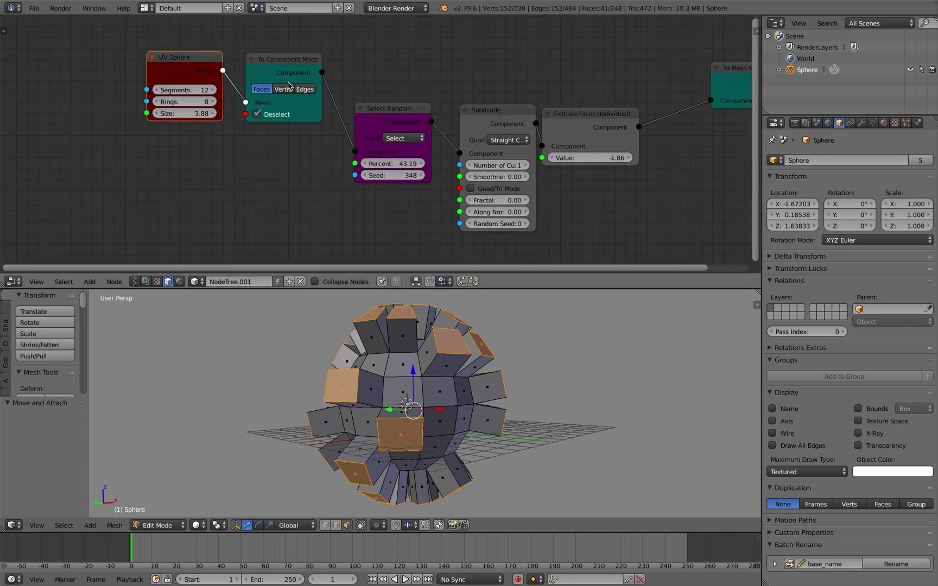
{"action": "middle_click_drag", "start_coordinate": [288, 85], "coordinate": [202, 101]}
{"action": "left_click_drag", "start_coordinate": [656, 93], "coordinate": [632, 94]}
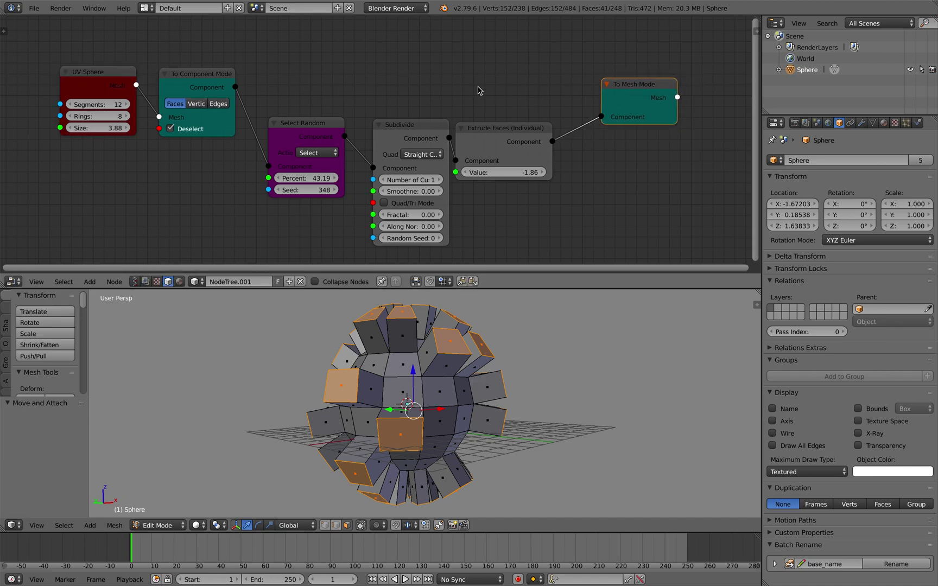
Widen the gaps between the Select Random, Subdivide and Extrude Faces (Individual) nodes.
{"action": "scroll", "coordinate": [403, 114], "scroll_direction": "up", "scroll_amount": 2}
{"action": "middle_click_drag", "start_coordinate": [403, 115], "coordinate": [418, 71]}
{"action": "left_click_drag", "start_coordinate": [515, 91], "coordinate": [556, 84]}
{"action": "left_click_drag", "start_coordinate": [471, 106], "coordinate": [490, 108]}
Set the Subdivide node to 2 cuts, smoothness 5.76, fractal 0.36 and random seed 102.
{"action": "left_click", "coordinate": [471, 113]}
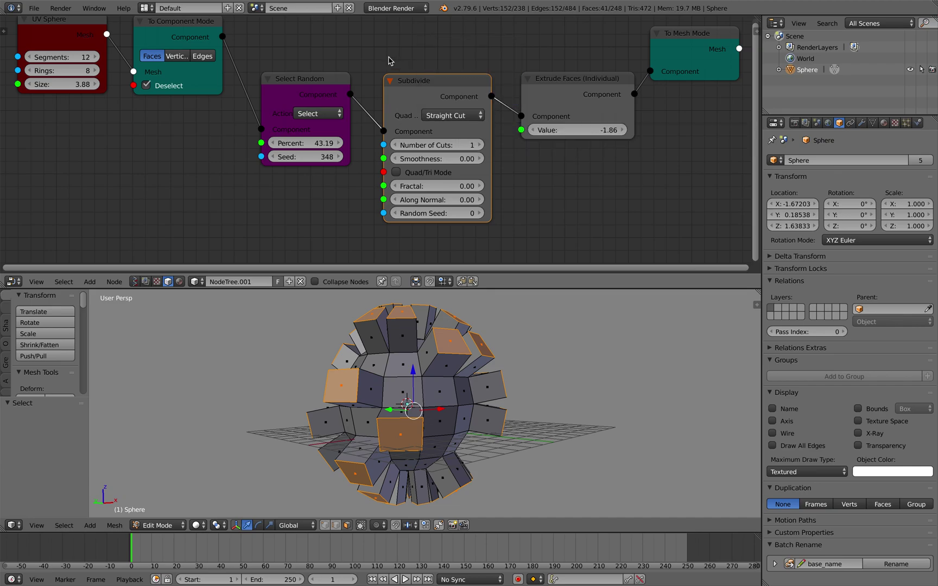
{"action": "left_click_drag", "start_coordinate": [459, 146], "coordinate": [510, 160]}
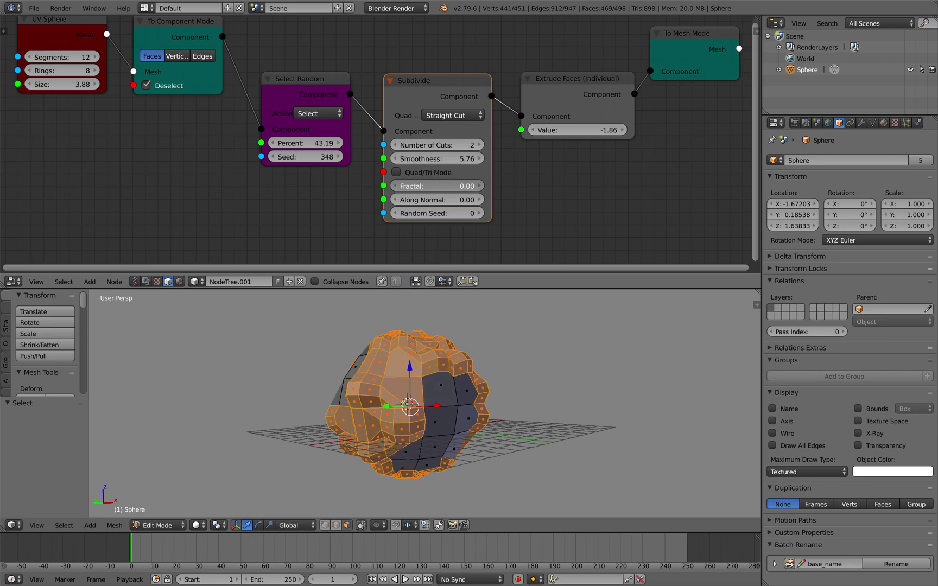
{"action": "left_click_drag", "start_coordinate": [448, 186], "coordinate": [480, 214]}
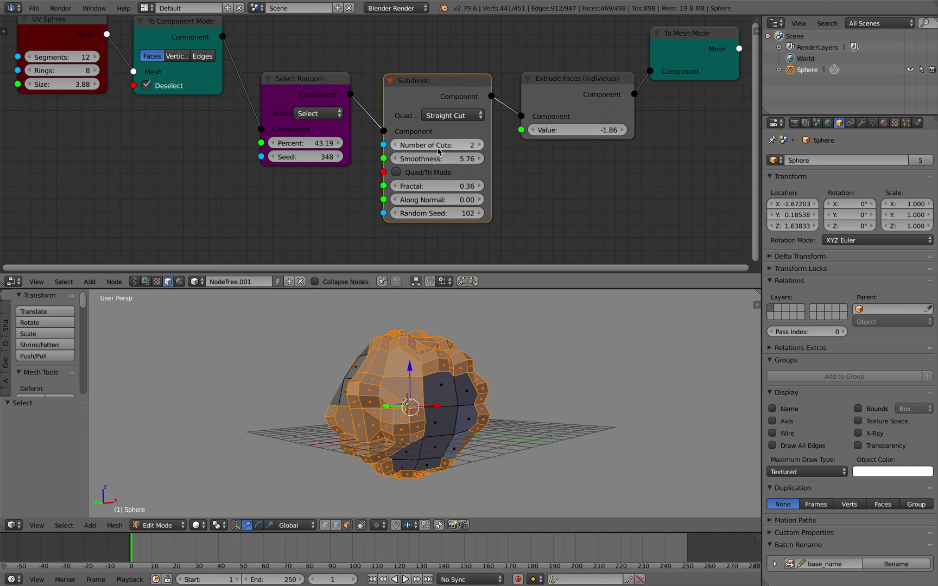
Set the Extrude Faces (Individual) value to -1.62 and move the To Mesh Mode node farther from it.
{"action": "mouse_move", "coordinate": [579, 134]}
{"action": "left_mouse_down"}
{"action": "mouse_move", "coordinate": [560, 134]}
{"action": "mouse_move", "coordinate": [592, 132]}
{"action": "mouse_move", "coordinate": [567, 132]}
{"action": "mouse_move", "coordinate": [576, 134]}
{"action": "left_mouse_up"}
{"action": "mouse_move", "coordinate": [538, 364]}
{"action": "middle_mouse_down"}
{"action": "mouse_move", "coordinate": [552, 381]}
{"action": "mouse_move", "coordinate": [529, 367]}
{"action": "middle_mouse_up"}
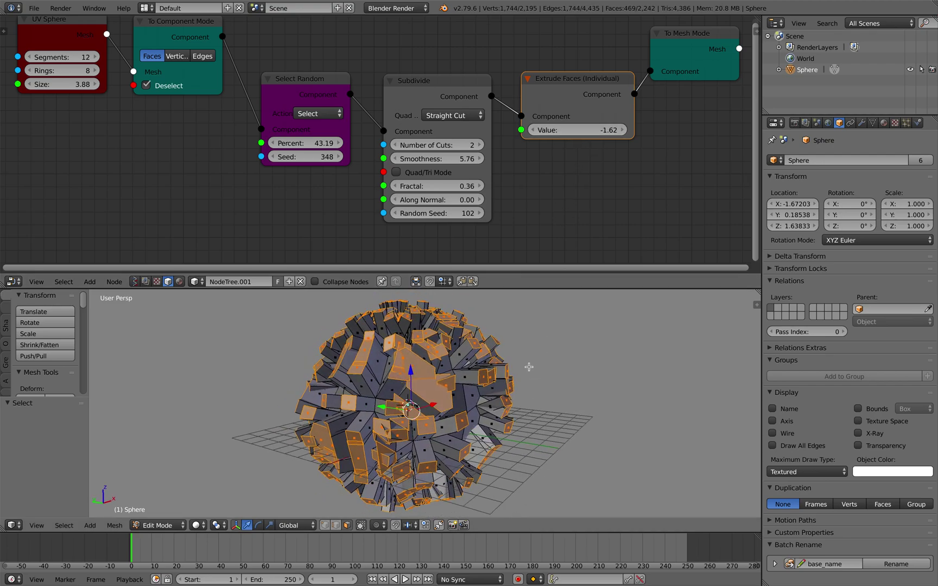
{"action": "middle_click_drag", "start_coordinate": [512, 181], "coordinate": [440, 181]}
{"action": "left_click", "coordinate": [357, 82]}
{"action": "scroll", "coordinate": [420, 91], "scroll_direction": "down", "scroll_amount": 1}
{"action": "middle_click_drag", "start_coordinate": [420, 91], "coordinate": [421, 119]}
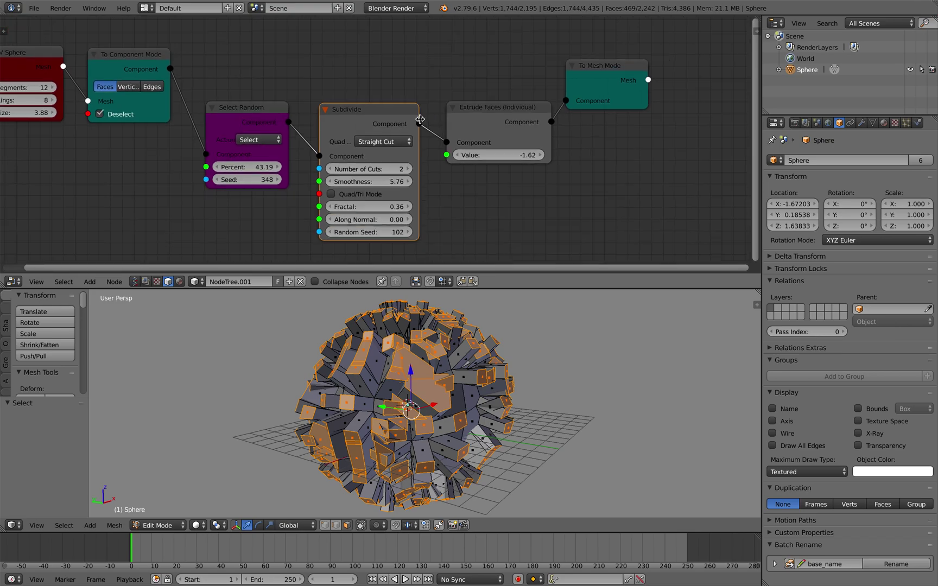
{"action": "left_click_drag", "start_coordinate": [608, 65], "coordinate": [626, 77]}
{"action": "middle_click_drag", "start_coordinate": [470, 343], "coordinate": [427, 326]}
{"action": "middle_click_drag", "start_coordinate": [498, 328], "coordinate": [476, 332]}
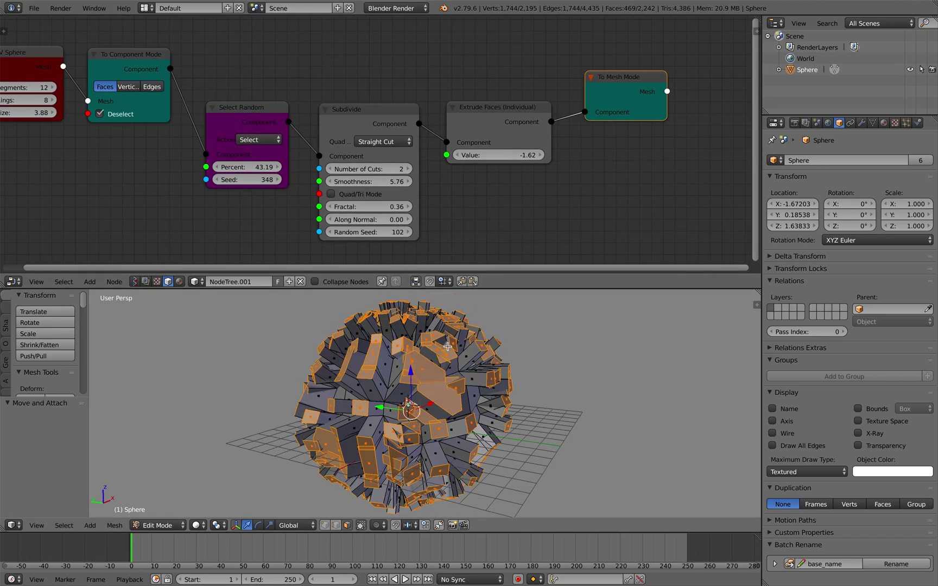
Add a Subdivision Surface Modifier node after To Mesh Mode and connect the Mesh output to it.
{"action": "left_click", "coordinate": [501, 118]}
{"action": "middle_click_drag", "start_coordinate": [573, 166], "coordinate": [497, 144]}
{"action": "key", "text": "shift+a"}
{"action": "mouse_move", "coordinate": [542, 157]}
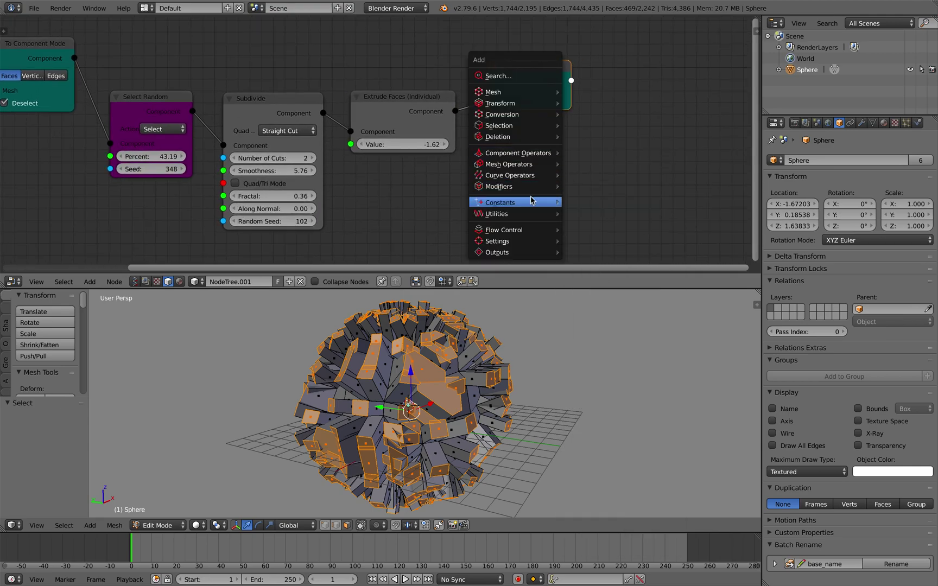
{"action": "mouse_move", "coordinate": [527, 187]}
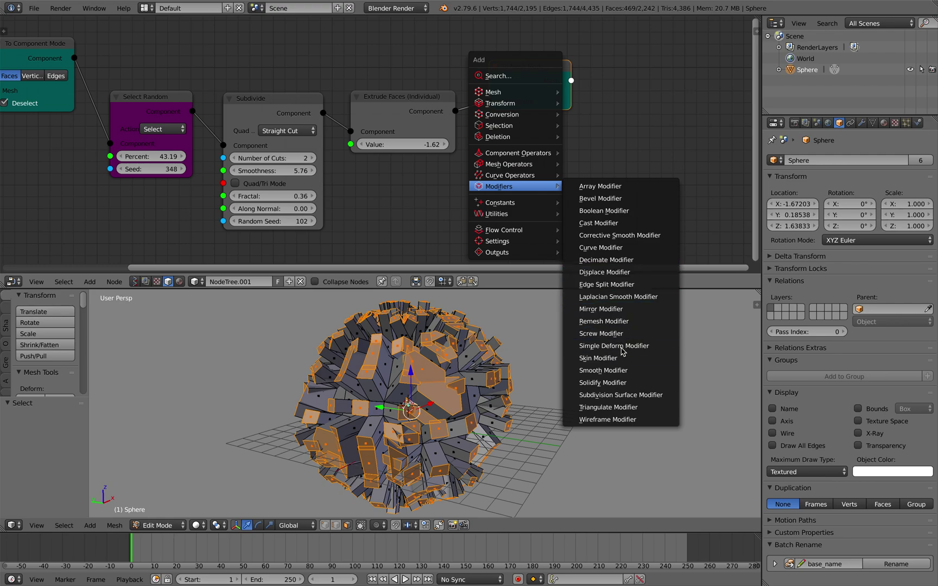
{"action": "left_click", "coordinate": [621, 395]}
{"action": "left_click_drag", "start_coordinate": [571, 80], "coordinate": [575, 89]}
{"action": "left_click_drag", "start_coordinate": [608, 139], "coordinate": [607, 139]}
{"action": "left_click", "coordinate": [653, 88]}
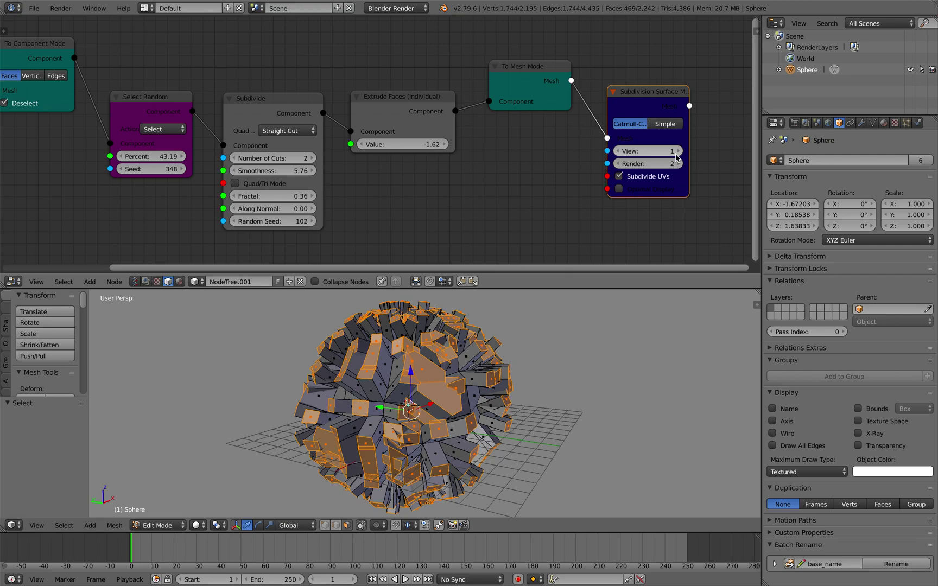
Set the Subdivision Surface Modifier node's View level to 2 and save over the file.
{"action": "left_click", "coordinate": [676, 153]}
{"action": "middle_click_drag", "start_coordinate": [554, 380], "coordinate": [474, 383]}
{"action": "key", "text": "ctrl+s"}
{"action": "left_click", "coordinate": [499, 392]}
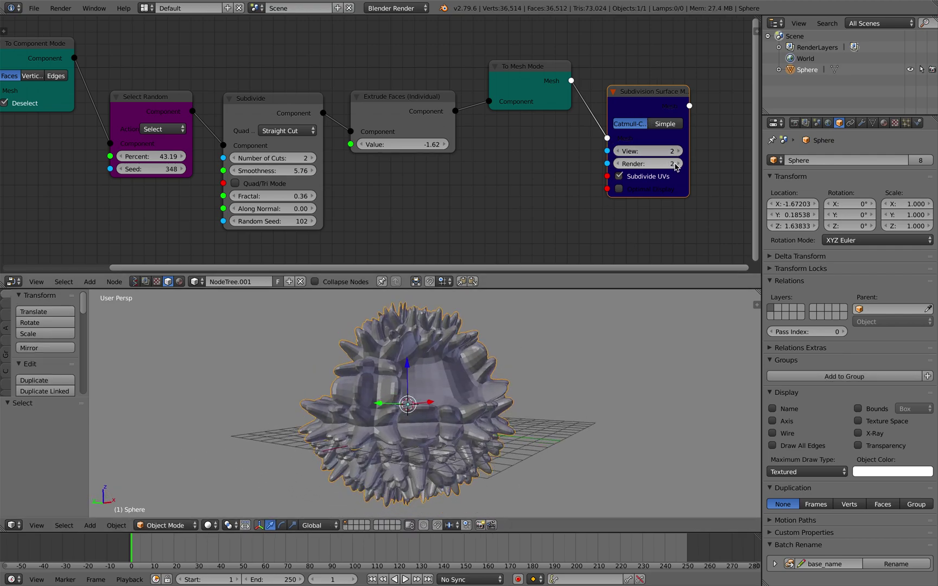
Try the Simple subdivision type on the Subdivision Surface Modifier node and return it to Catmull-Clark.
{"action": "left_click", "coordinate": [664, 125]}
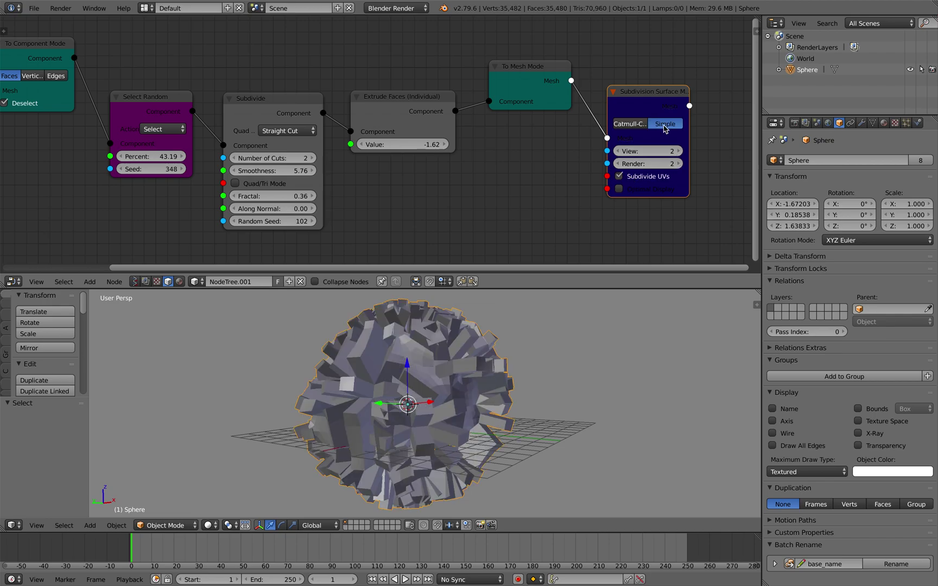
{"action": "left_click", "coordinate": [632, 125]}
{"action": "left_click", "coordinate": [678, 151]}
{"action": "left_click", "coordinate": [620, 153]}
Add a Shading node with Smooth and Auto Smooth enabled and connect the Subdivision Surface Modifier to it.
{"action": "middle_click_drag", "start_coordinate": [623, 82], "coordinate": [413, 93]}
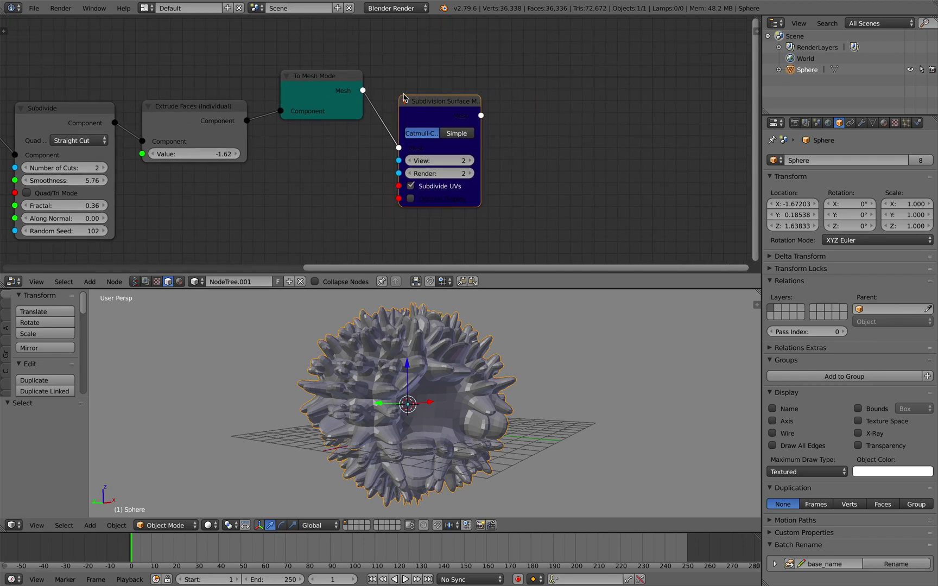
{"action": "scroll", "coordinate": [413, 97], "scroll_direction": "up", "scroll_amount": 4}
{"action": "middle_click_drag", "start_coordinate": [541, 165], "coordinate": [525, 165]}
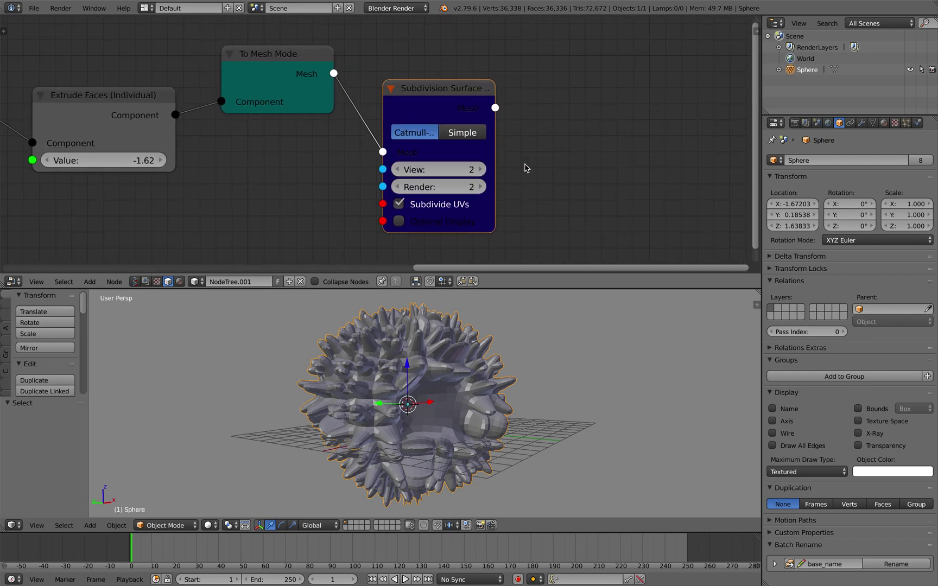
{"action": "key", "text": "shift+a"}
{"action": "mouse_move", "coordinate": [524, 164]}
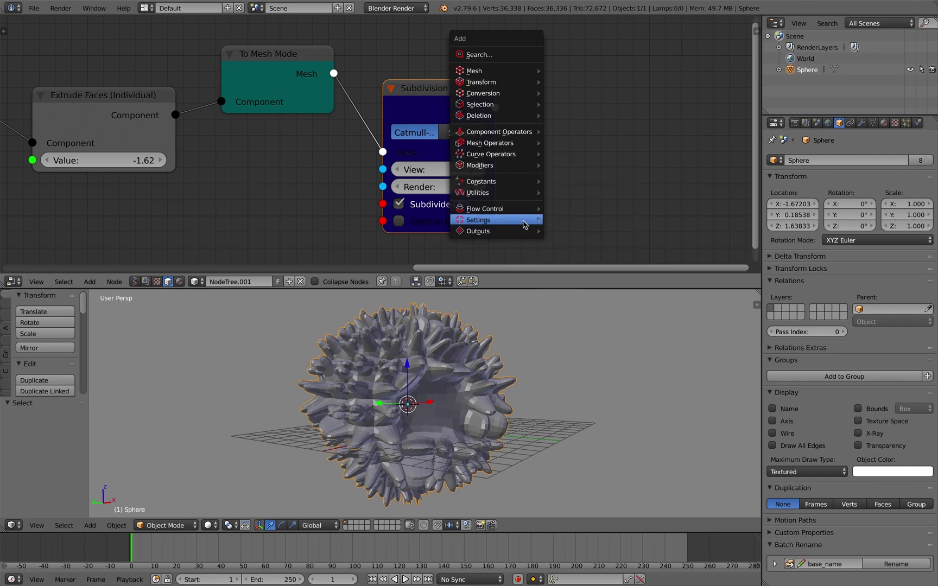
{"action": "mouse_move", "coordinate": [523, 191]}
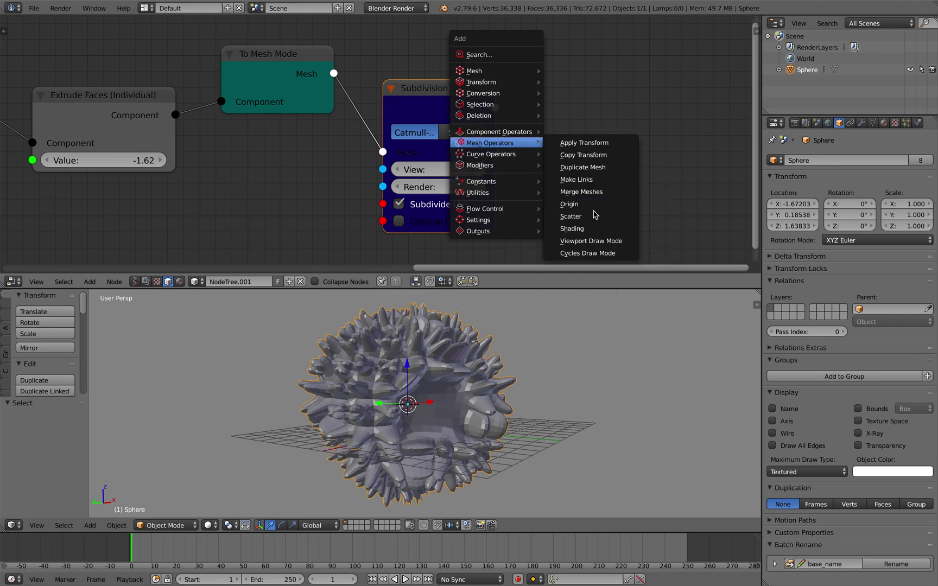
{"action": "left_click", "coordinate": [597, 228]}
{"action": "left_click", "coordinate": [597, 206]}
{"action": "left_click_drag", "start_coordinate": [495, 108], "coordinate": [545, 141]}
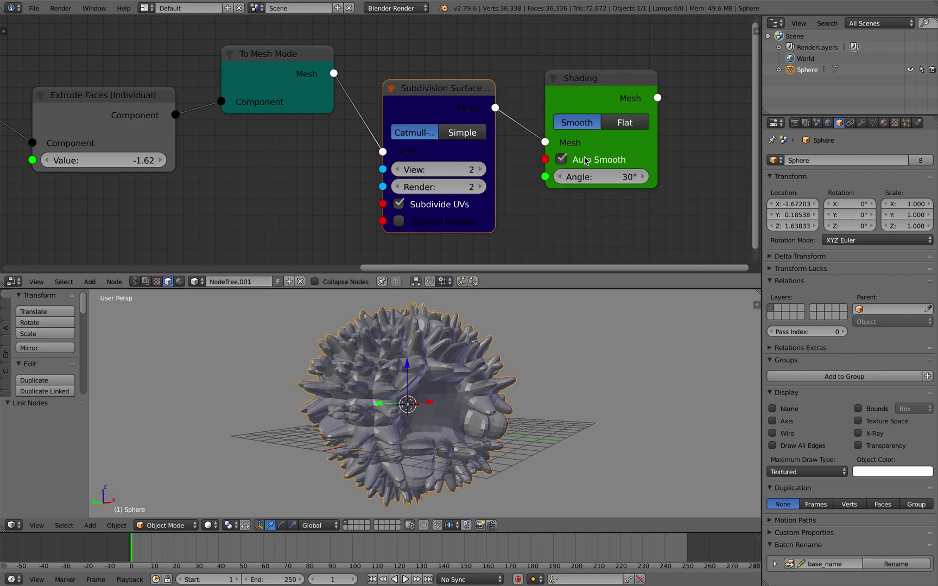
Make the Shading node the active output for the sphere, with its angle at 30°.
{"action": "left_click_drag", "start_coordinate": [603, 175], "coordinate": [602, 175]}
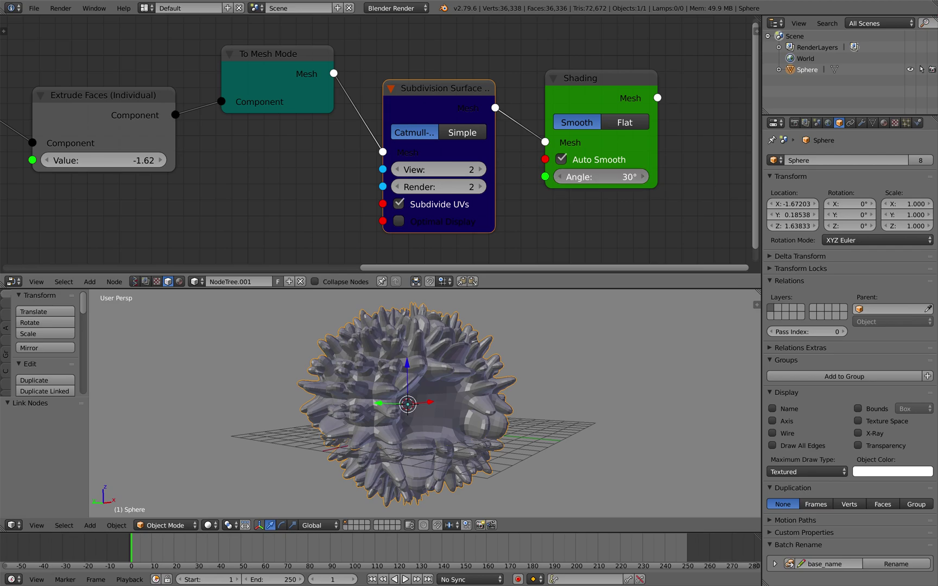
{"action": "left_click", "coordinate": [602, 179]}
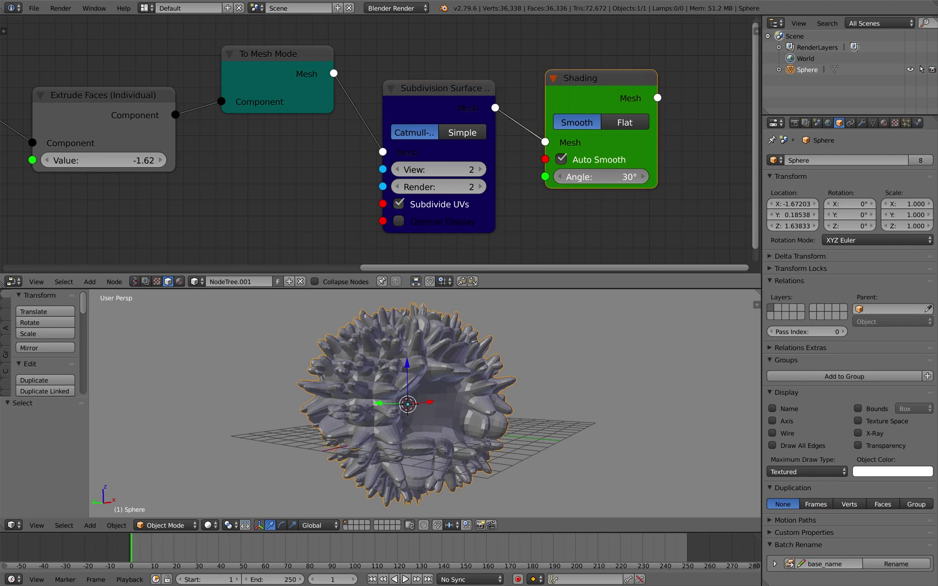
{"action": "left_click_drag", "start_coordinate": [606, 176], "coordinate": [606, 176]}
{"action": "middle_click_drag", "start_coordinate": [506, 347], "coordinate": [538, 341]}
Set the Extrude Faces (Individual) value to -0.77 and check the smoothed sphere.
{"action": "scroll", "coordinate": [293, 140], "scroll_direction": "down", "scroll_amount": 2}
{"action": "middle_click_drag", "start_coordinate": [291, 140], "coordinate": [392, 131]}
{"action": "scroll", "coordinate": [307, 126], "scroll_direction": "down", "scroll_amount": 2}
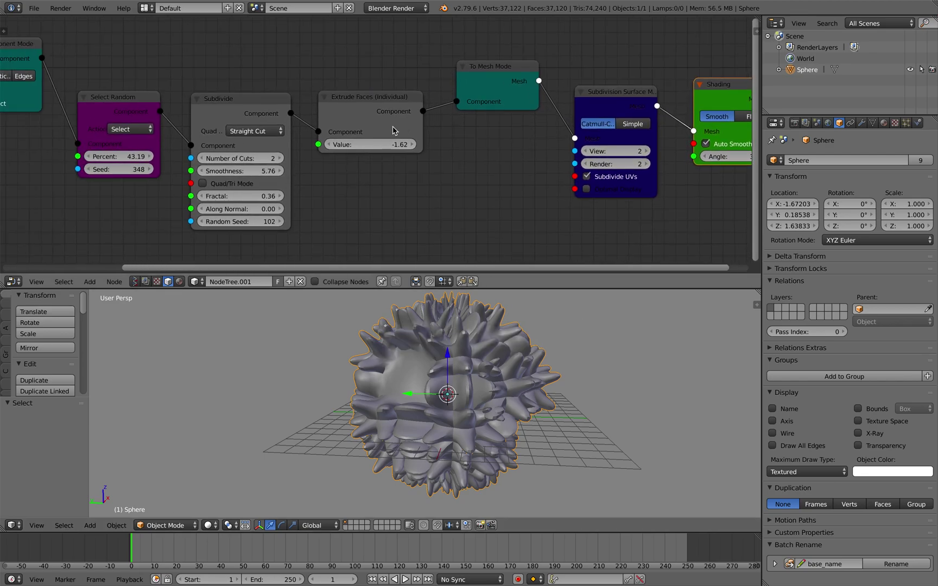
{"action": "left_click_drag", "start_coordinate": [373, 144], "coordinate": [457, 149]}
{"action": "mouse_move", "coordinate": [372, 156]}
{"action": "middle_mouse_down"}
{"action": "mouse_move", "coordinate": [441, 154]}
{"action": "mouse_move", "coordinate": [431, 152]}
{"action": "middle_mouse_up"}
{"action": "mouse_move", "coordinate": [543, 358]}
{"action": "middle_mouse_down"}
{"action": "mouse_move", "coordinate": [559, 358]}
{"action": "mouse_move", "coordinate": [546, 377]}
{"action": "middle_mouse_up"}
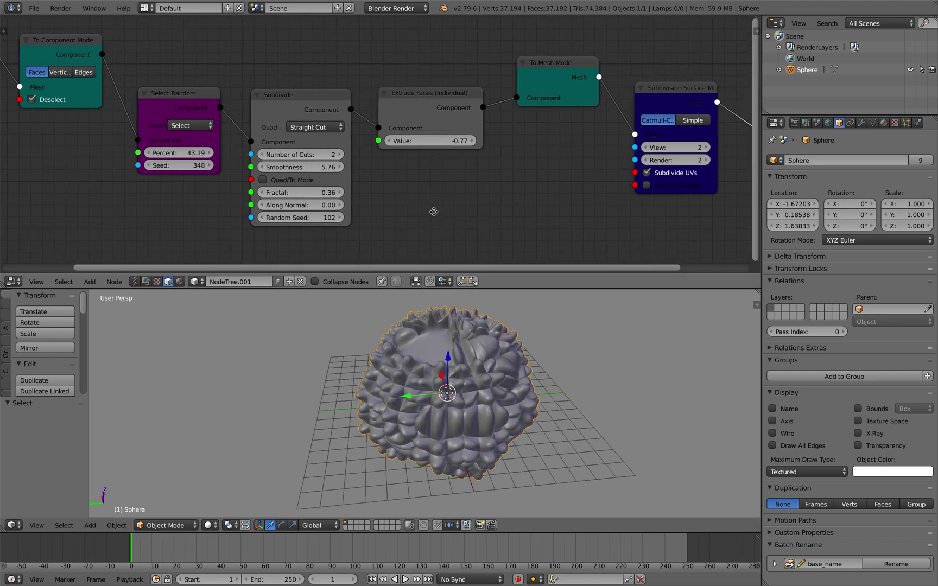
Move the Subdivide node closer to Select Random.
{"action": "middle_click_drag", "start_coordinate": [449, 162], "coordinate": [372, 152]}
{"action": "left_click_drag", "start_coordinate": [220, 86], "coordinate": [213, 90]}
{"action": "middle_click_drag", "start_coordinate": [217, 96], "coordinate": [261, 126]}
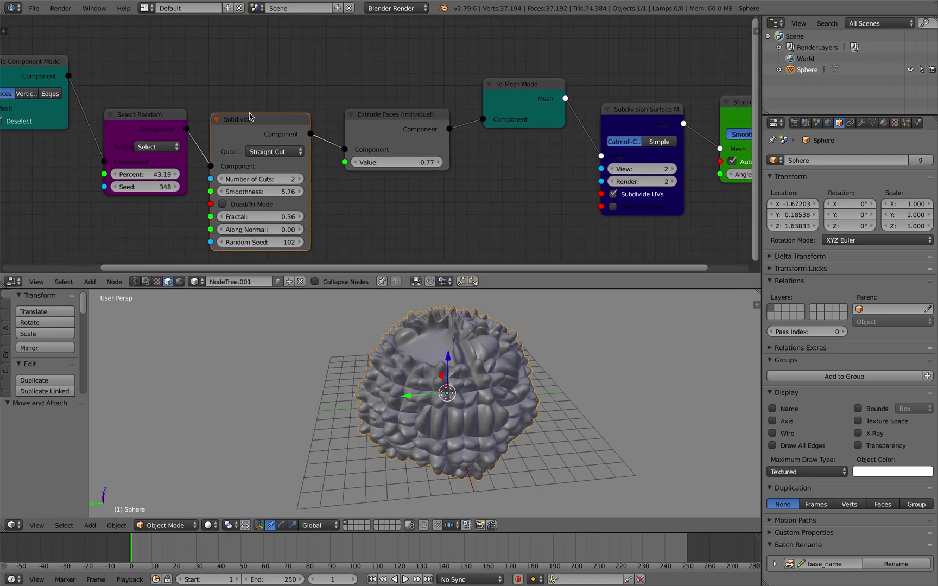
{"action": "left_click_drag", "start_coordinate": [281, 126], "coordinate": [269, 123]}
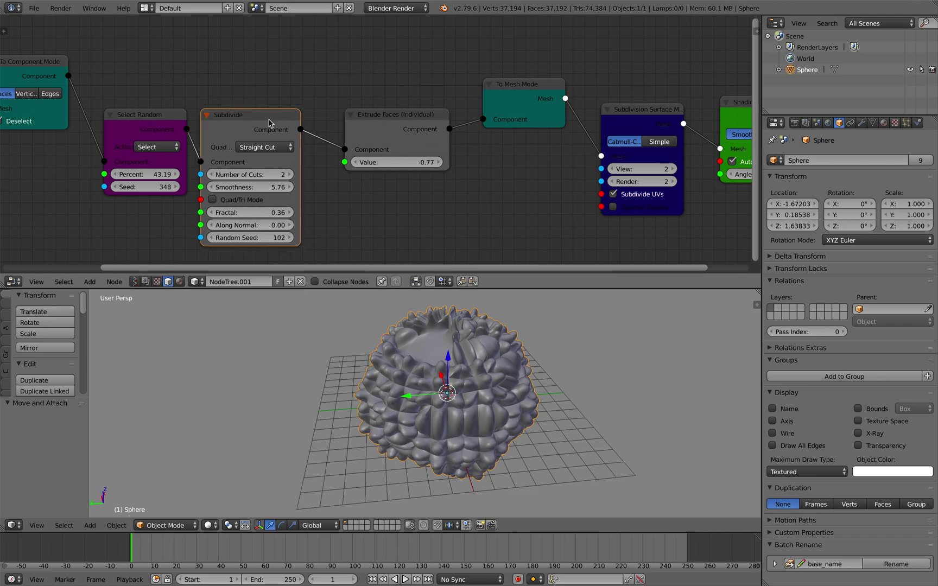
Delete the Subdivision Surface Modifier and Shading nodes from the tree.
{"action": "scroll", "coordinate": [268, 117], "scroll_direction": "down", "scroll_amount": 3}
{"action": "left_click", "coordinate": [585, 120]}
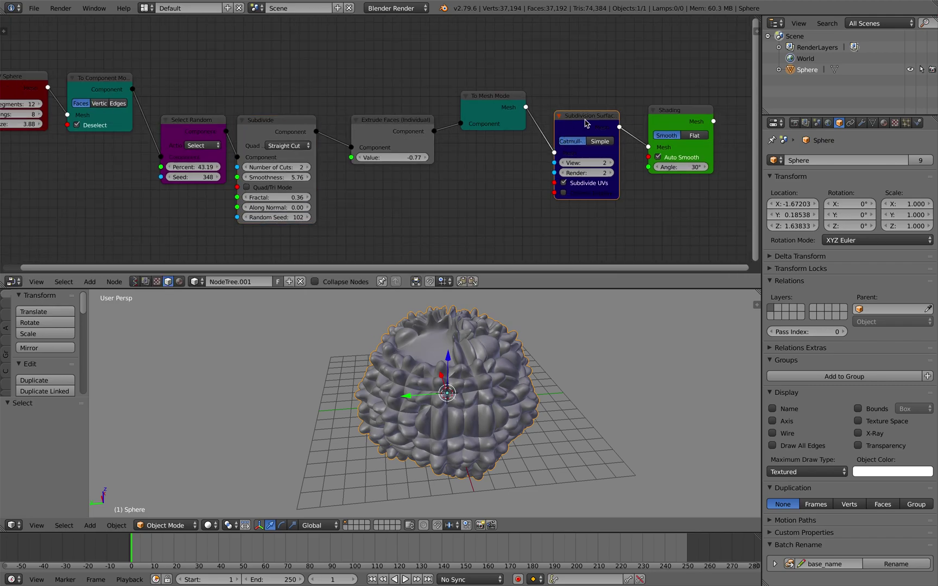
{"action": "key", "text": "x"}
{"action": "key", "text": "x"}
{"action": "middle_click_drag", "start_coordinate": [529, 104], "coordinate": [569, 89]}
Detach the Subdivide node from the chain and link Select Random directly to Extrude Faces (Individual).
{"action": "scroll", "coordinate": [568, 88], "scroll_direction": "up", "scroll_amount": 2}
{"action": "left_click_drag", "start_coordinate": [533, 87], "coordinate": [588, 87]}
{"action": "left_click_drag", "start_coordinate": [449, 108], "coordinate": [453, 104]}
{"action": "left_click", "coordinate": [326, 104]}
{"action": "left_click_drag", "start_coordinate": [310, 102], "coordinate": [548, 72], "text": "alt"}
{"action": "left_click_drag", "start_coordinate": [432, 100], "coordinate": [356, 101]}
{"action": "left_click_drag", "start_coordinate": [249, 108], "coordinate": [325, 129]}
{"action": "left_click_drag", "start_coordinate": [369, 115], "coordinate": [329, 105]}
Place Subdivide between Extrude Faces (Individual) and To Mesh Mode, wire the nodes in that order and space them out.
{"action": "left_click_drag", "start_coordinate": [584, 86], "coordinate": [515, 105]}
{"action": "left_click_drag", "start_coordinate": [695, 77], "coordinate": [608, 85]}
{"action": "left_click_drag", "start_coordinate": [517, 99], "coordinate": [486, 101]}
{"action": "left_click_drag", "start_coordinate": [607, 88], "coordinate": [556, 107]}
{"action": "middle_click_drag", "start_coordinate": [483, 123], "coordinate": [530, 99]}
{"action": "left_click_drag", "start_coordinate": [395, 103], "coordinate": [440, 87]}
{"action": "left_click_drag", "start_coordinate": [378, 85], "coordinate": [369, 96]}
{"action": "left_click_drag", "start_coordinate": [502, 82], "coordinate": [455, 97]}
{"action": "left_click_drag", "start_coordinate": [615, 71], "coordinate": [601, 29]}
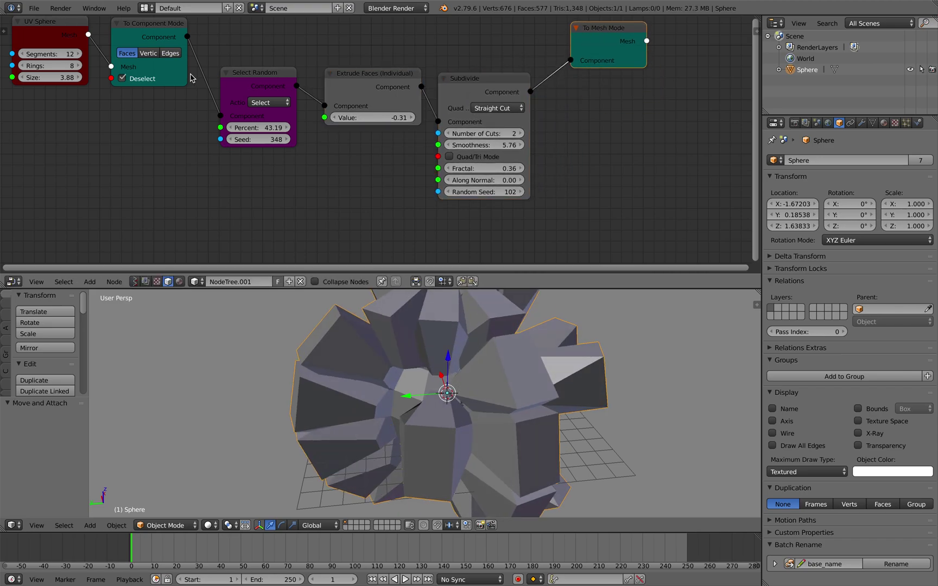
Set the Extrude Faces (Individual) value to 0.14.
{"action": "middle_click_drag", "start_coordinate": [190, 74], "coordinate": [196, 84]}
{"action": "left_click_drag", "start_coordinate": [164, 42], "coordinate": [165, 33]}
{"action": "left_click_drag", "start_coordinate": [371, 130], "coordinate": [438, 130]}
{"action": "left_click", "coordinate": [522, 145]}
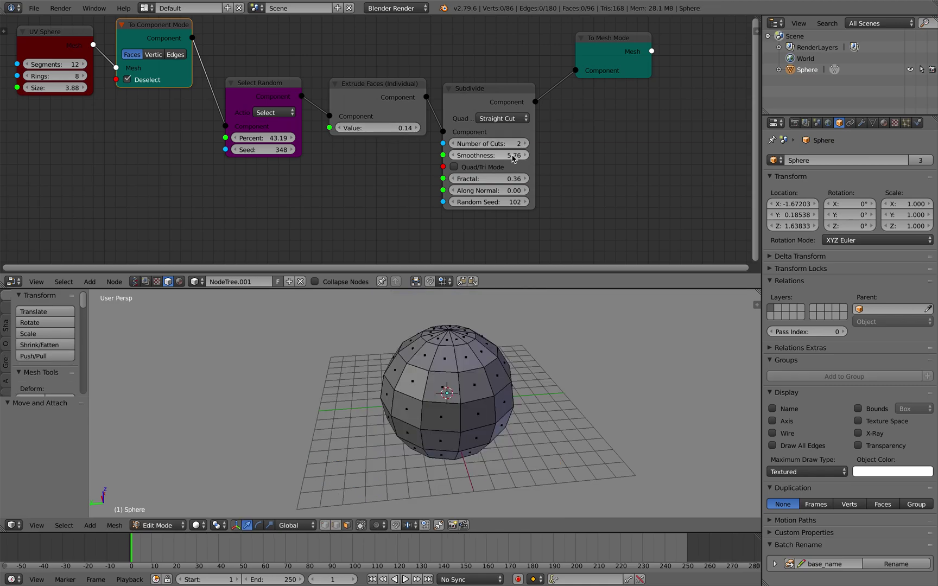
Set the Subdivide node's smoothness to 5.52 and its fractal to 0.91.
{"action": "left_click_drag", "start_coordinate": [507, 157], "coordinate": [504, 158]}
{"action": "left_click", "coordinate": [515, 89]}
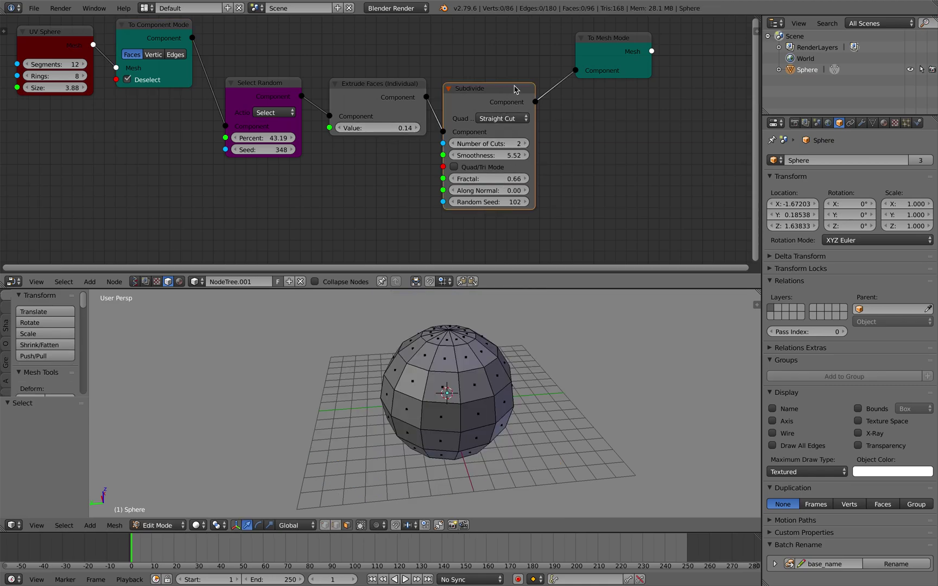
{"action": "mouse_move", "coordinate": [493, 180]}
{"action": "left_mouse_down"}
{"action": "mouse_move", "coordinate": [482, 182]}
{"action": "mouse_move", "coordinate": [511, 178]}
{"action": "left_mouse_up"}
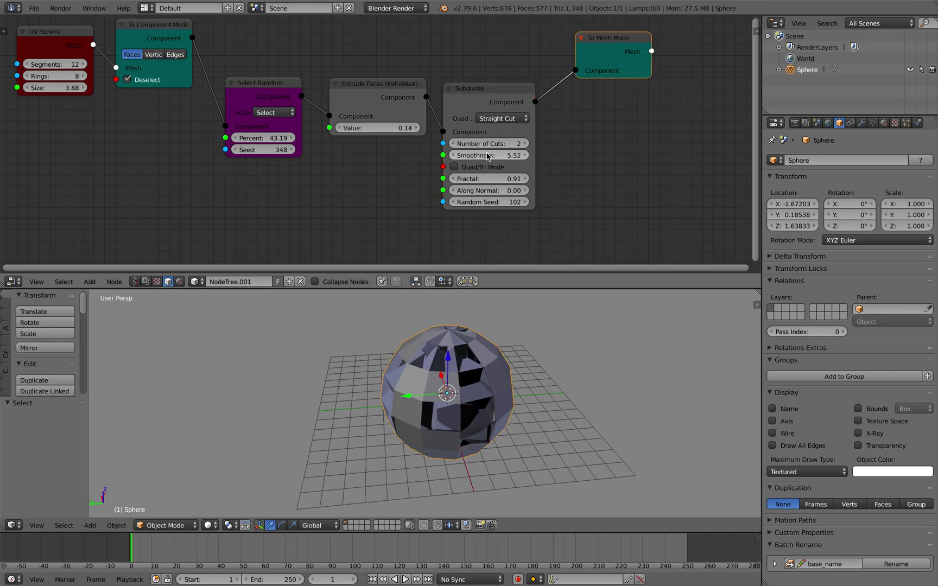
Set the Subdivide node's smoothness to 5.88 and Along Normal to 1.00, with the extrude value at -0.12.
{"action": "left_click_drag", "start_coordinate": [502, 185], "coordinate": [505, 156]}
{"action": "left_click_drag", "start_coordinate": [399, 131], "coordinate": [369, 131]}
{"action": "middle_click_drag", "start_coordinate": [488, 333], "coordinate": [508, 339]}
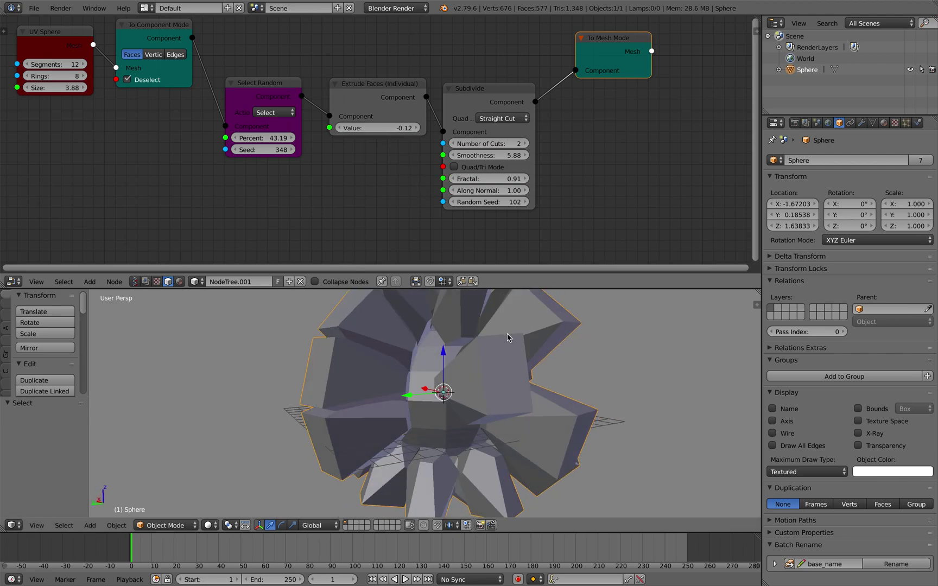
Set the Subdivide node's smoothness to 1.98 and fractal to 1.63, with the extrude value at -0.13.
{"action": "left_click_drag", "start_coordinate": [492, 161], "coordinate": [460, 163]}
{"action": "middle_click_drag", "start_coordinate": [535, 329], "coordinate": [446, 395]}
{"action": "left_click_drag", "start_coordinate": [500, 179], "coordinate": [518, 180]}
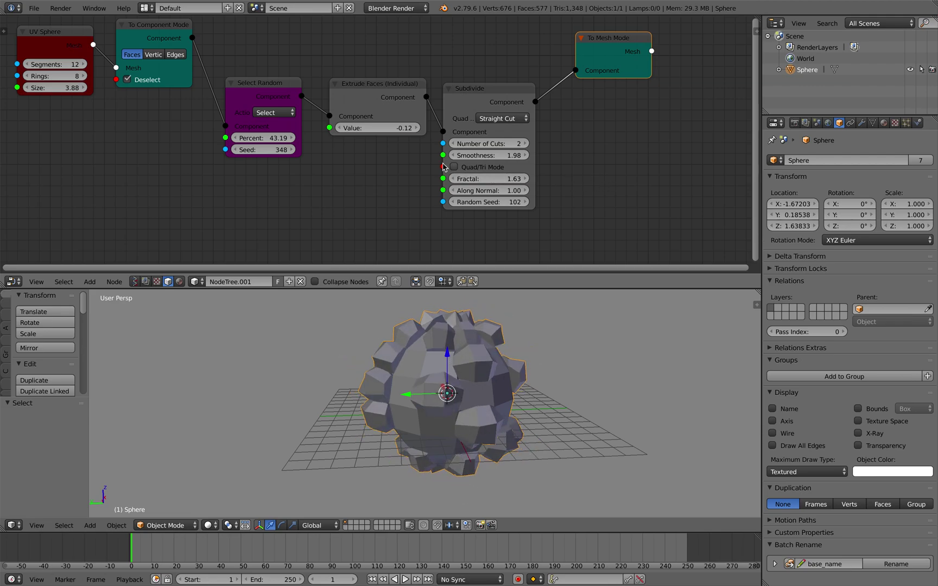
{"action": "left_click_drag", "start_coordinate": [394, 129], "coordinate": [396, 131]}
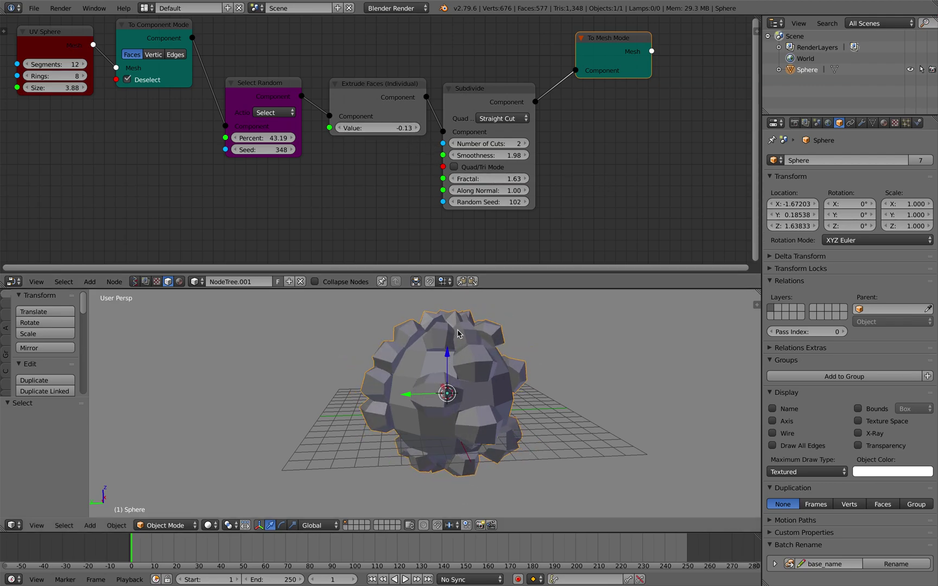
Give the sphere object a level 2 subdivision surface directly in the 3D view.
{"action": "middle_click_drag", "start_coordinate": [445, 380], "coordinate": [434, 391]}
{"action": "middle_click_drag", "start_coordinate": [293, 215], "coordinate": [379, 216]}
{"action": "middle_click_drag", "start_coordinate": [461, 413], "coordinate": [442, 414]}
{"action": "key", "text": "ctrl+2"}
{"action": "key", "text": "ctrl+z"}
{"action": "key", "text": "ctrl+2"}
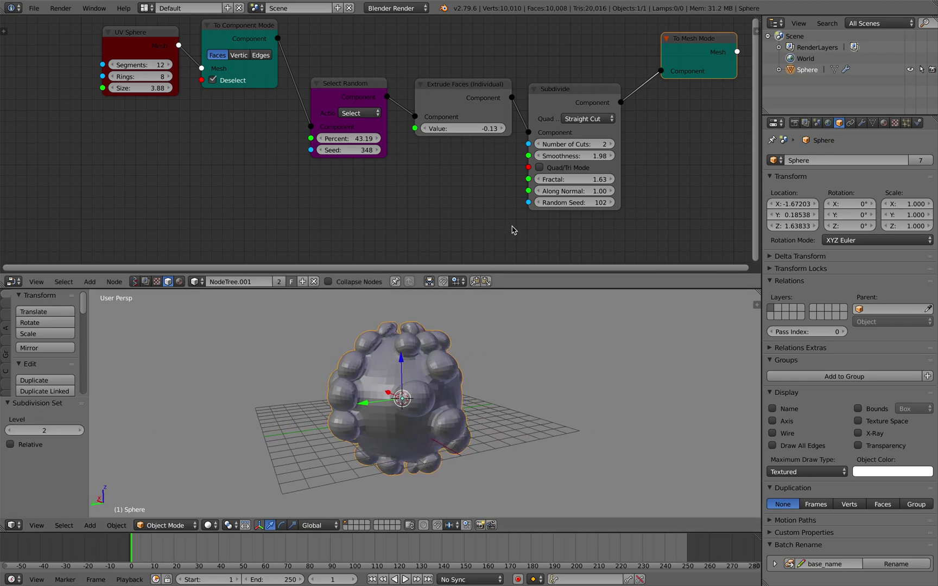
Add a Shading node after To Mesh Mode and connect the Mesh output to its Mesh input.
{"action": "middle_click_drag", "start_coordinate": [511, 222], "coordinate": [438, 212]}
{"action": "middle_click_drag", "start_coordinate": [586, 135], "coordinate": [462, 162]}
{"action": "key", "text": "shift+a"}
{"action": "mouse_move", "coordinate": [583, 118]}
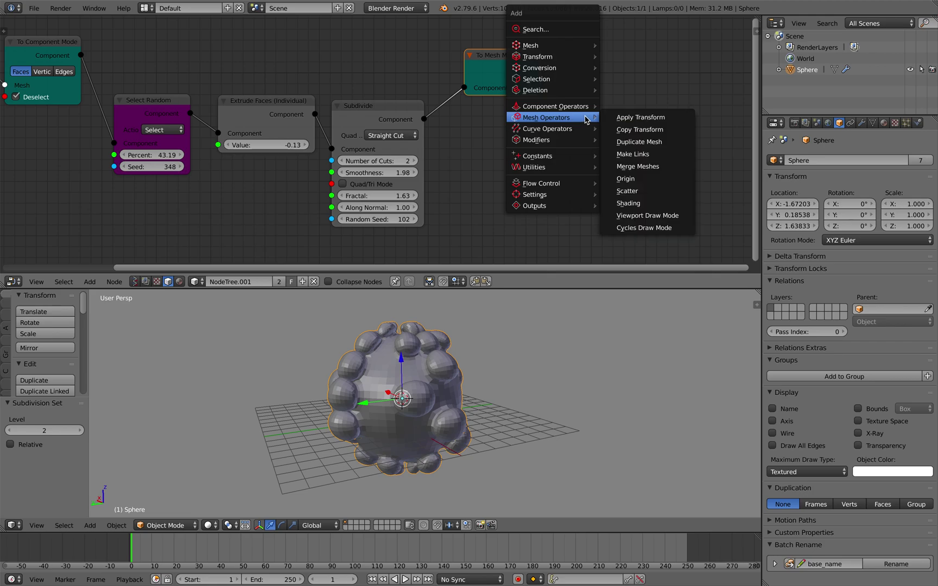
{"action": "left_click", "coordinate": [630, 203]}
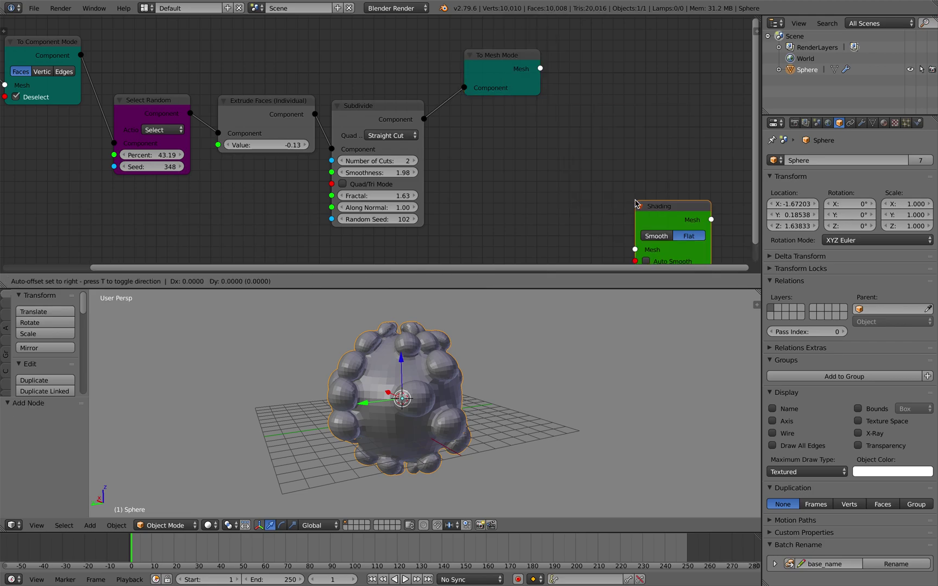
{"action": "left_click", "coordinate": [537, 73]}
{"action": "left_click_drag", "start_coordinate": [540, 68], "coordinate": [578, 98]}
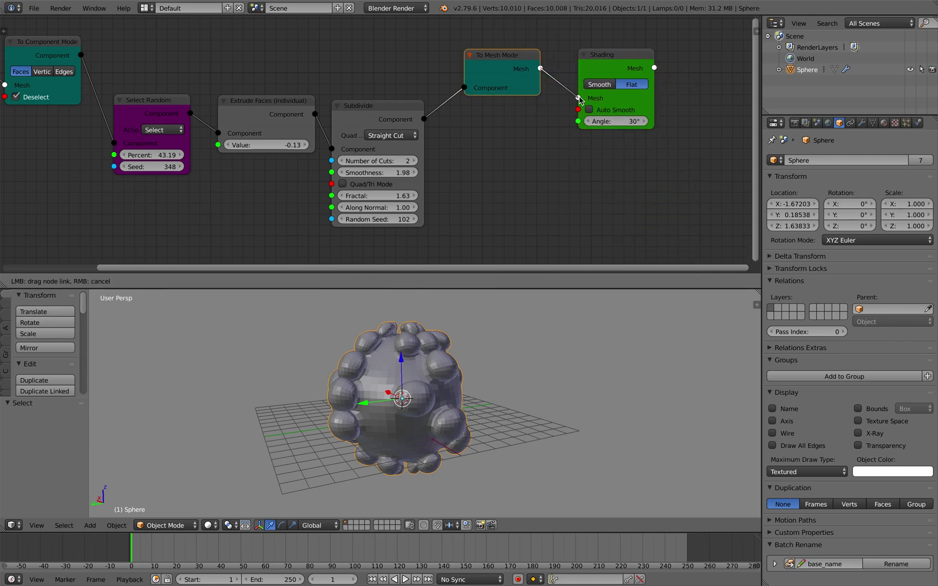
Set the Shading node to Smooth with Auto Smooth enabled.
{"action": "left_click", "coordinate": [609, 111]}
{"action": "key", "text": "space"}
{"action": "key", "text": "Return"}
{"action": "middle_click_drag", "start_coordinate": [496, 373], "coordinate": [548, 372]}
{"action": "left_click", "coordinate": [599, 85]}
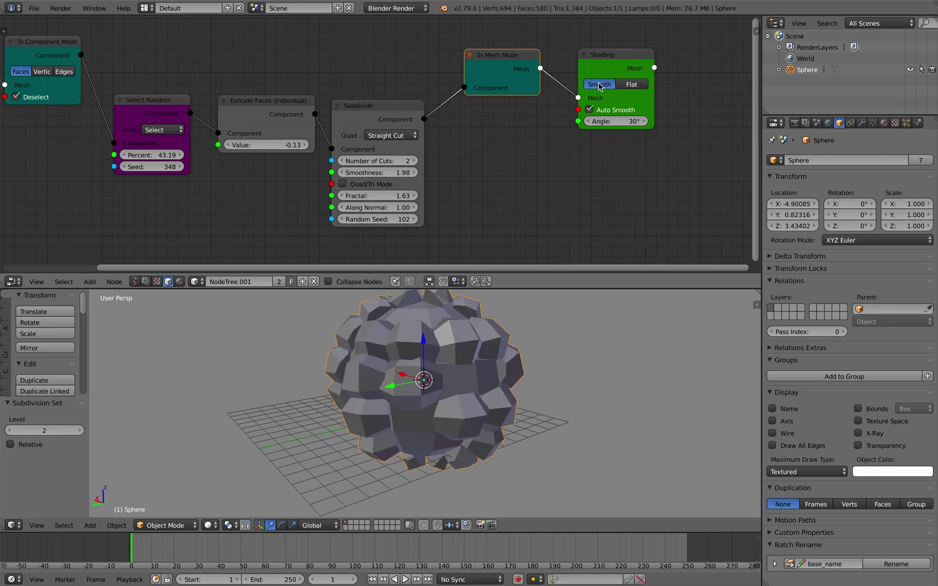
Try a level 2 subdivision surface on the sphere and undo it.
{"action": "key", "text": "ctrl+2"}
{"action": "middle_click_drag", "start_coordinate": [540, 351], "coordinate": [521, 352]}
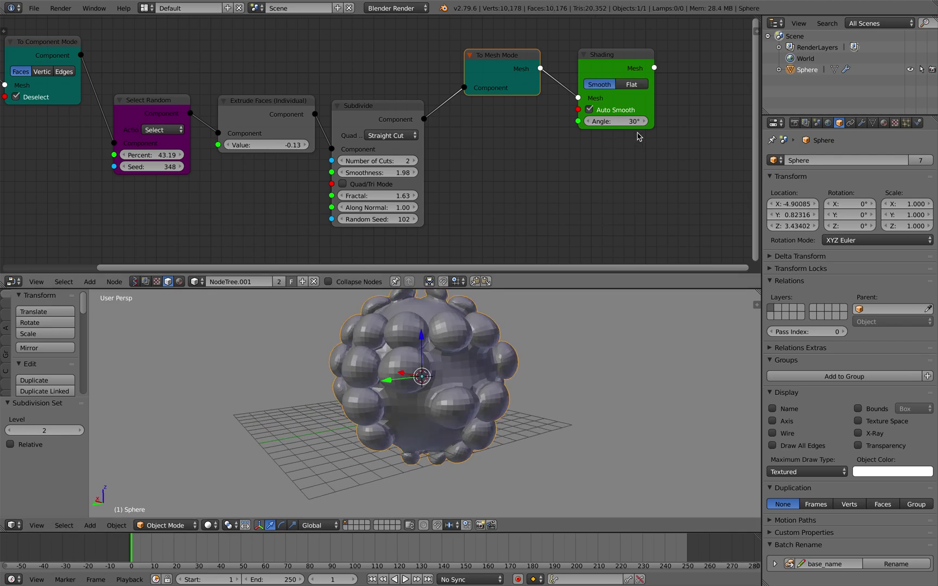
{"action": "key", "text": "ctrl+z"}
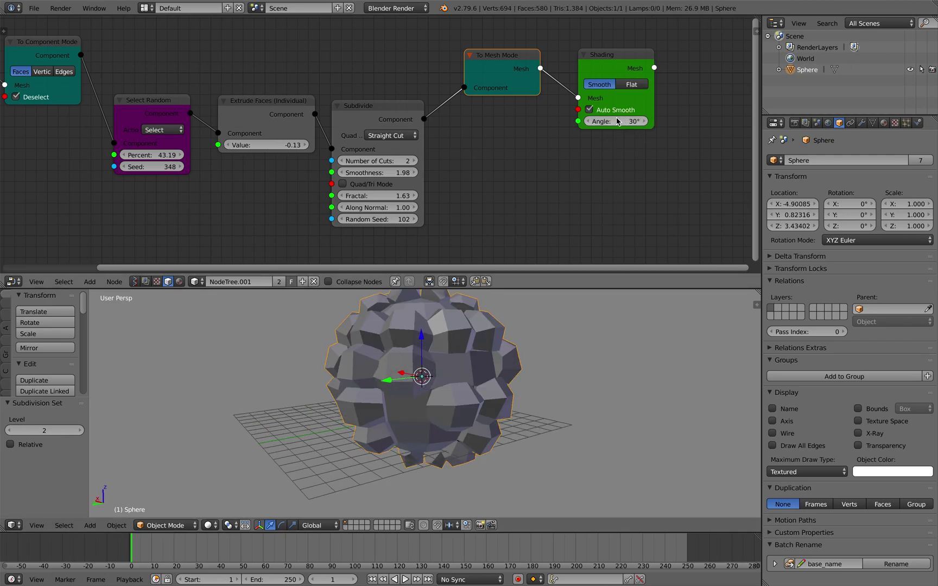
Try Flat shading on the Shading node and switch it back to Smooth.
{"action": "left_click", "coordinate": [617, 111]}
{"action": "left_click", "coordinate": [625, 87]}
{"action": "left_click", "coordinate": [605, 87]}
Apply a level 2 subdivision surface to the sphere once more and remove the Subsurf modifier from the object.
{"action": "mouse_move", "coordinate": [521, 299]}
{"action": "middle_mouse_down"}
{"action": "mouse_move", "coordinate": [523, 313]}
{"action": "mouse_move", "coordinate": [561, 327]}
{"action": "middle_mouse_up"}
{"action": "key", "text": "ctrl+2"}
{"action": "left_click", "coordinate": [861, 124]}
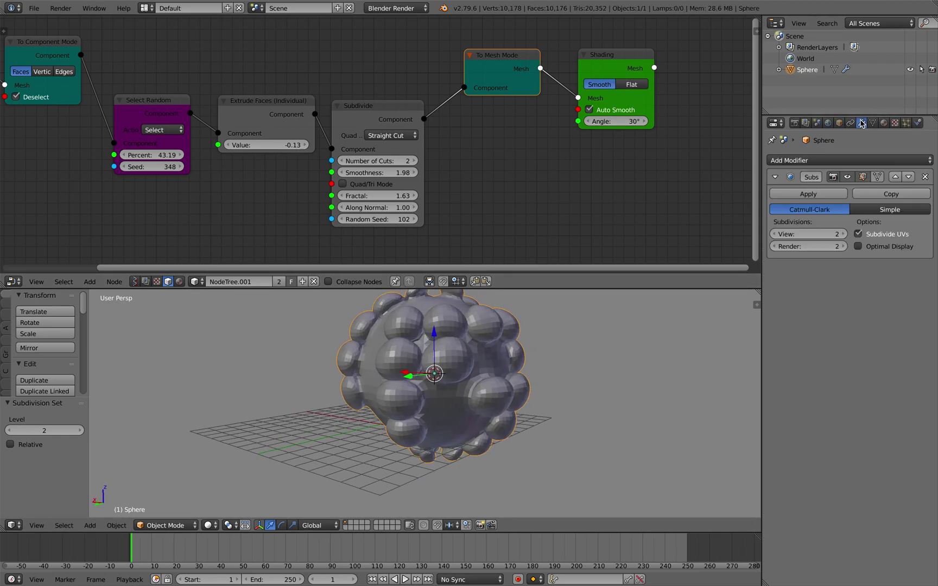
{"action": "left_click", "coordinate": [924, 176]}
{"action": "middle_click_drag", "start_coordinate": [646, 339], "coordinate": [578, 342]}
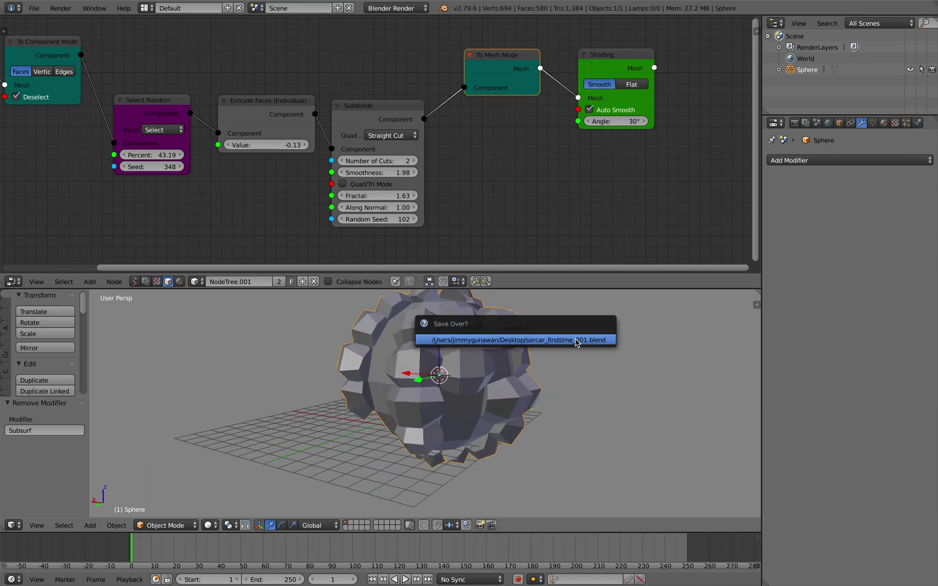
Move the Shading node farther from To Mesh Mode and save over sorcar_firsttime_001.blend.
{"action": "middle_click_drag", "start_coordinate": [615, 132], "coordinate": [455, 153]}
{"action": "left_click_drag", "start_coordinate": [472, 84], "coordinate": [542, 86]}
{"action": "middle_click_drag", "start_coordinate": [403, 115], "coordinate": [552, 129]}
{"action": "key", "text": "ctrl+s"}
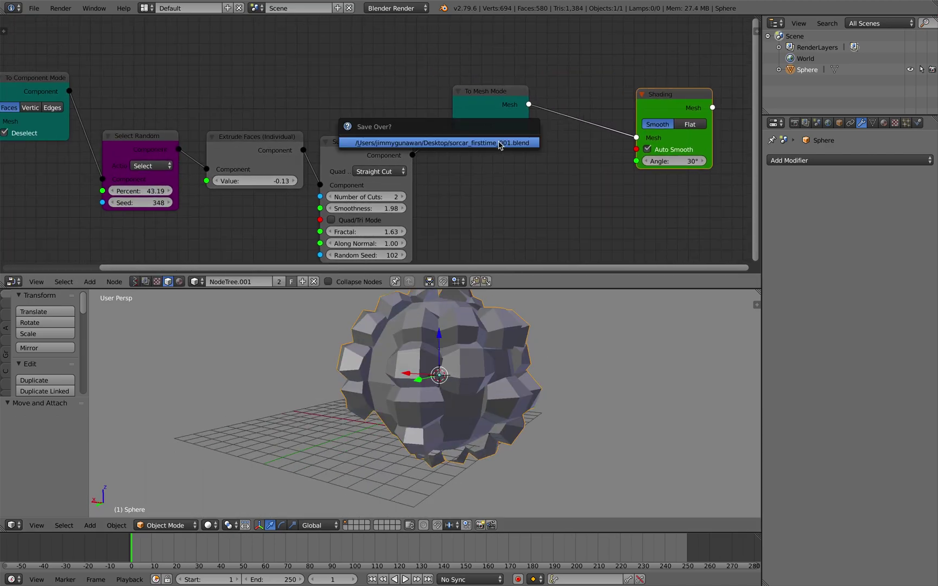
{"action": "left_click", "coordinate": [502, 145]}
Enable Quad/Tri Mode on the Subdivide node.
{"action": "scroll", "coordinate": [489, 152], "scroll_direction": "down", "scroll_amount": 1}
{"action": "middle_click_drag", "start_coordinate": [450, 171], "coordinate": [420, 192]}
{"action": "key", "text": "Home"}
{"action": "left_click", "coordinate": [375, 190]}
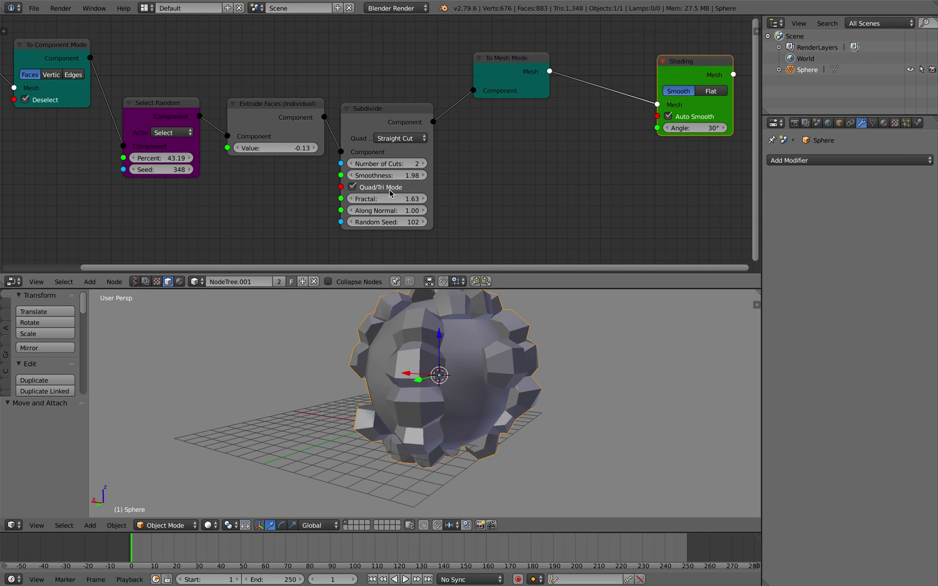
On the Subdivide node, set Number of Cuts to 4, Fractal to 1.93, Along Normal to 1.00 and Random Seed to 428.
{"action": "left_click_drag", "start_coordinate": [390, 199], "coordinate": [432, 222]}
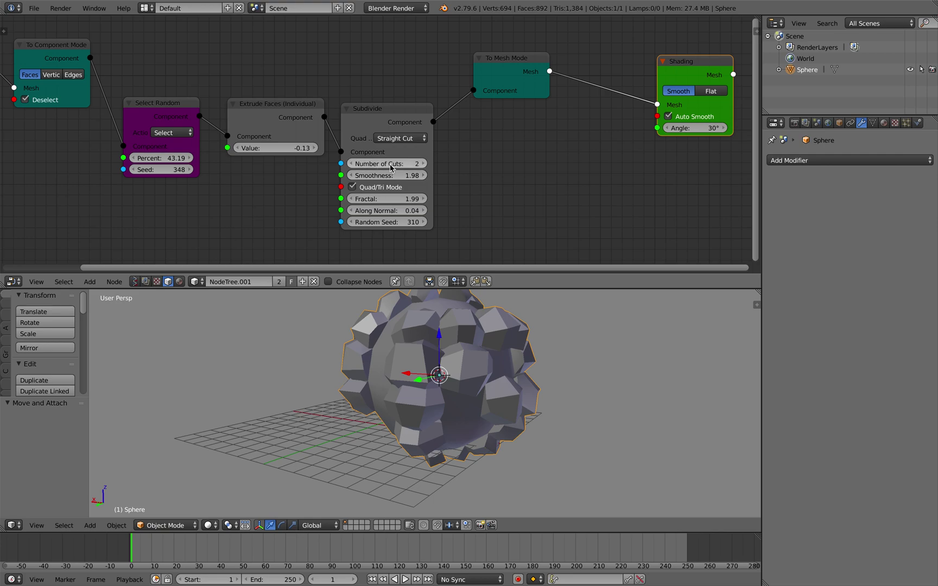
{"action": "left_click", "coordinate": [422, 163]}
{"action": "left_click", "coordinate": [423, 163]}
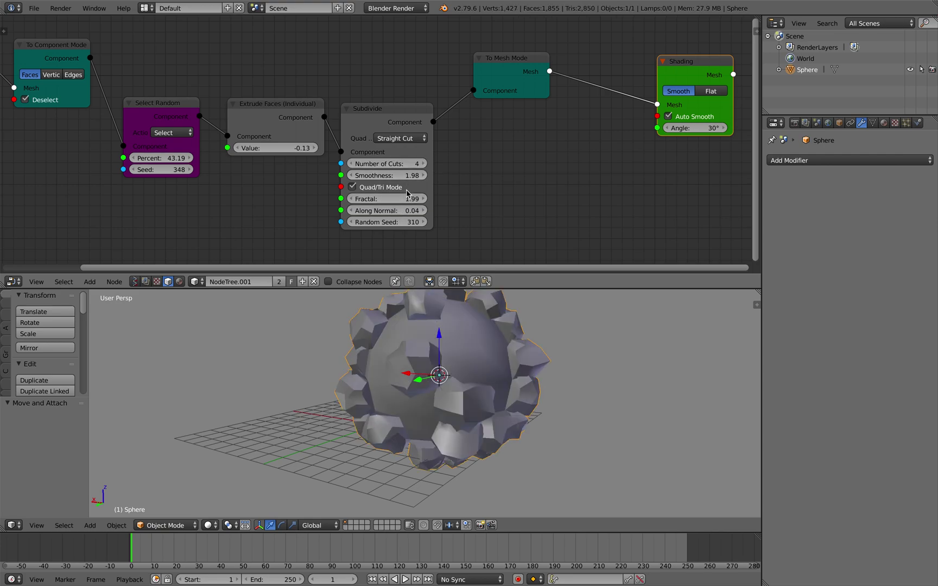
{"action": "left_click_drag", "start_coordinate": [410, 200], "coordinate": [467, 209]}
{"action": "left_click_drag", "start_coordinate": [387, 222], "coordinate": [418, 222]}
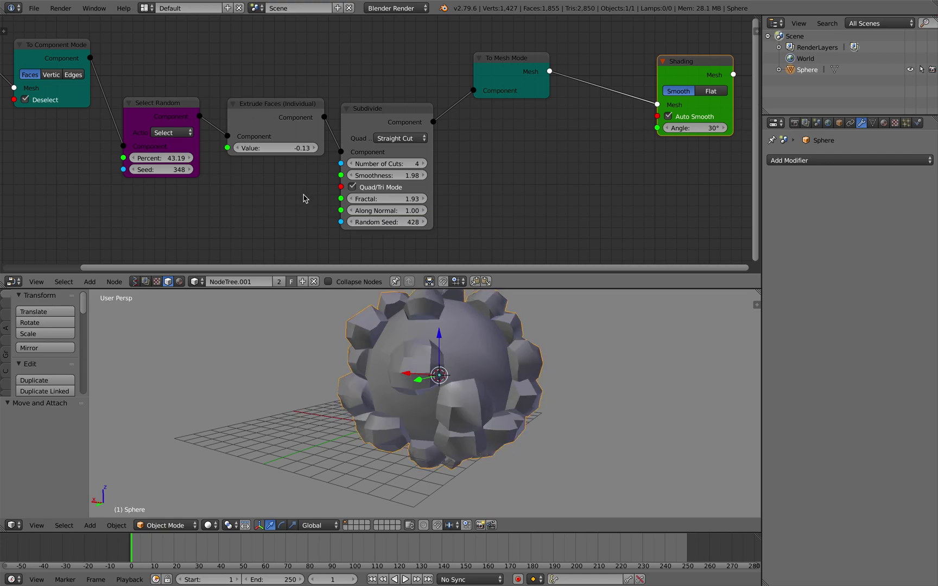
Set the Extrude Faces (Individual) value to 0.05 and save over sorcar_firsttime_001.blend.
{"action": "left_click_drag", "start_coordinate": [274, 147], "coordinate": [290, 148]}
{"action": "scroll", "coordinate": [308, 190], "scroll_direction": "down", "scroll_amount": 2}
{"action": "middle_click_drag", "start_coordinate": [307, 190], "coordinate": [318, 186]}
{"action": "key", "text": "ctrl+s"}
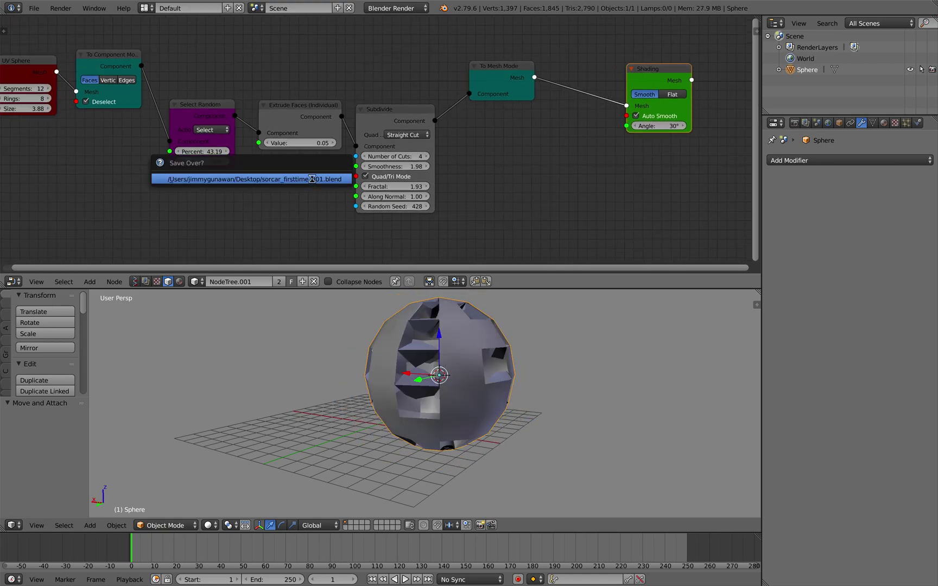
{"action": "left_click", "coordinate": [315, 178]}
{"action": "scroll", "coordinate": [321, 147], "scroll_direction": "down", "scroll_amount": 2}
{"action": "middle_click_drag", "start_coordinate": [315, 126], "coordinate": [362, 116]}
{"action": "middle_click_drag", "start_coordinate": [366, 185], "coordinate": [320, 181]}
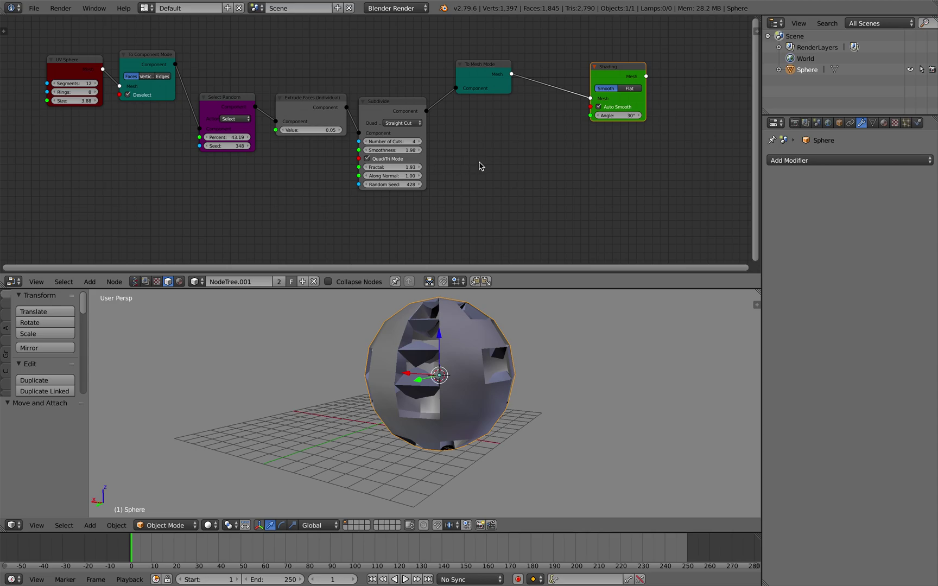
{"action": "key", "text": "shift+a"}
{"action": "mouse_move", "coordinate": [480, 125]}
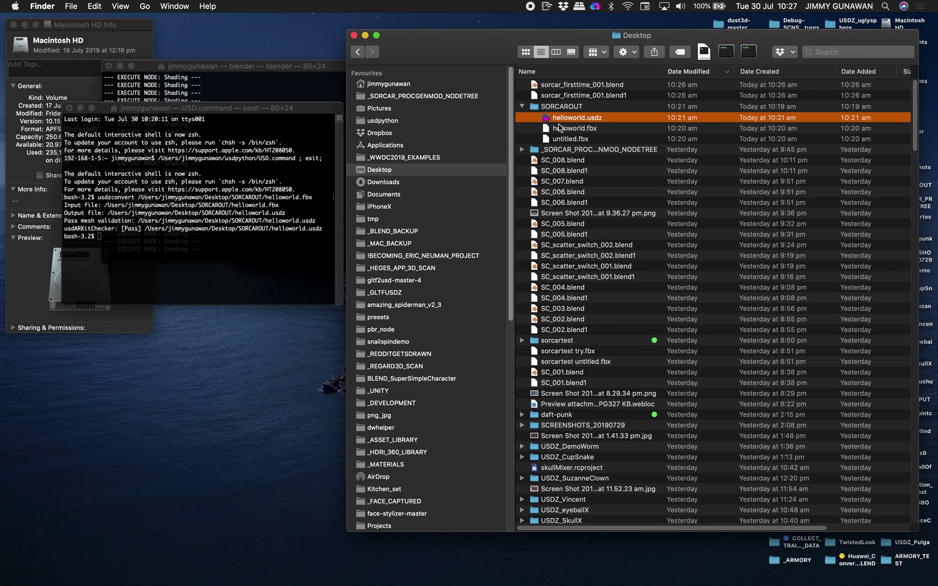
Switch to Finder, open the _SORCAR_PROCGENMOD_NODETREE folder and preview the cylinder node tree image.
{"action": "left_click_drag", "start_coordinate": [535, 44], "coordinate": [410, 35]}
{"action": "double_click", "coordinate": [464, 142]}
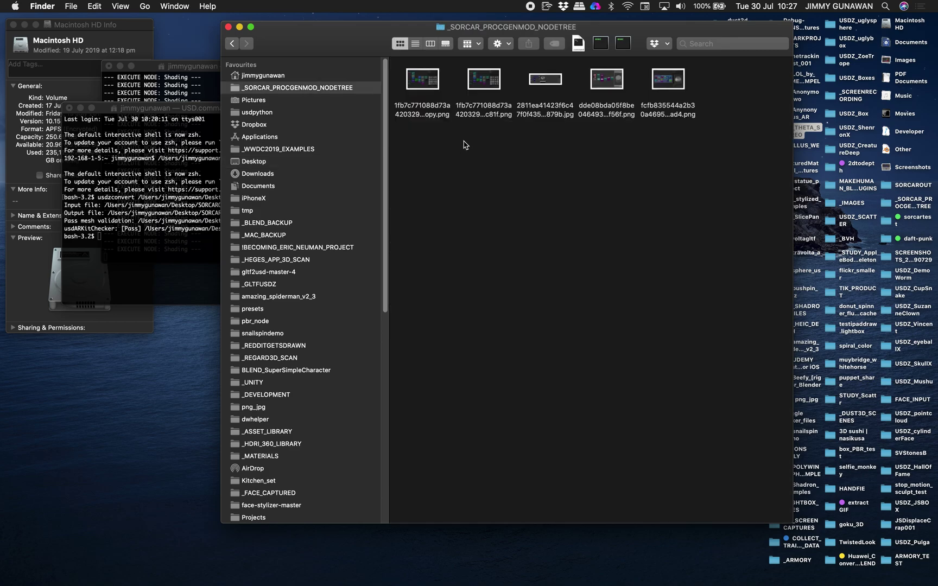
{"action": "left_click", "coordinate": [607, 81]}
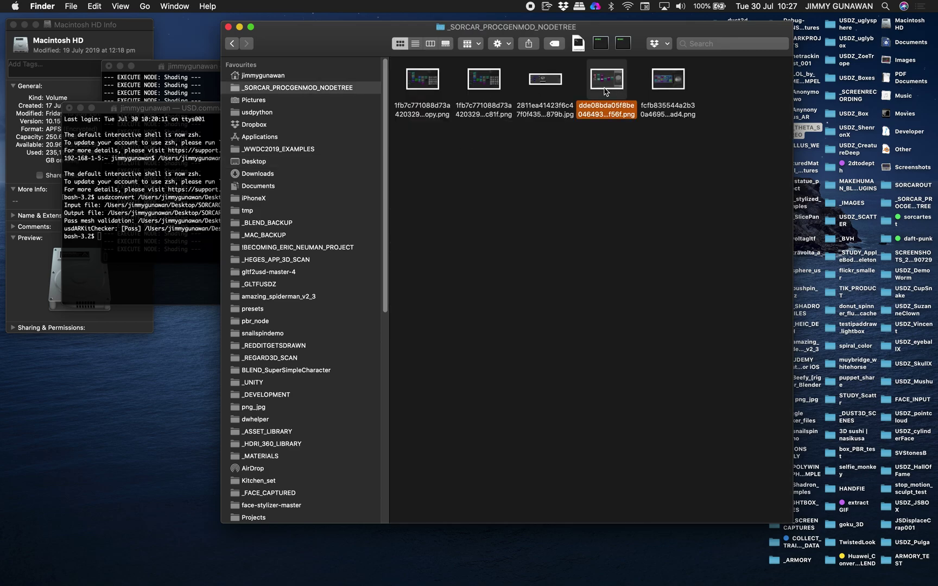
{"action": "key", "text": "space"}
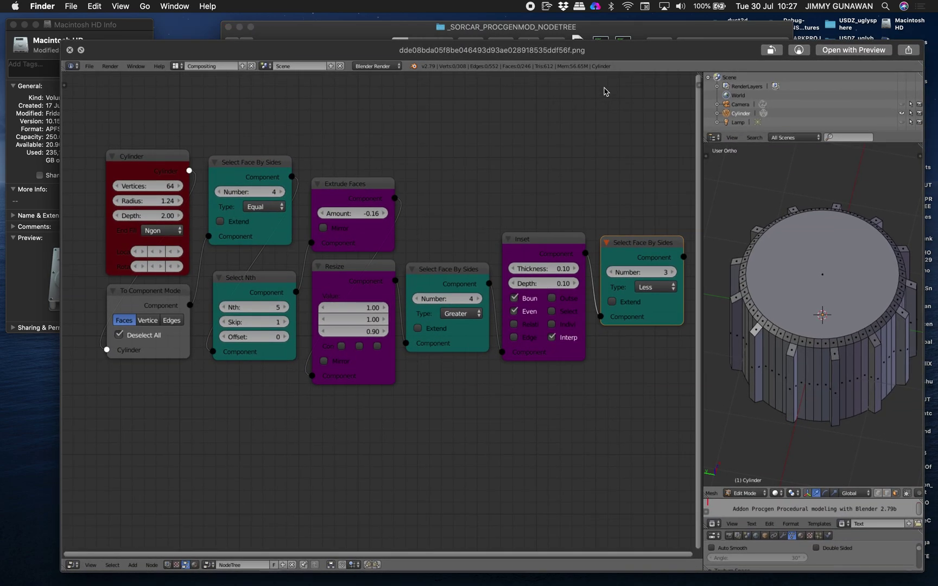
Browse the other example previews in the folder, examining the grid loop, hex nut and cylinder node trees.
{"action": "key", "text": "Right"}
{"action": "key", "text": "Left"}
{"action": "key", "text": "Left"}
{"action": "key", "text": "Left"}
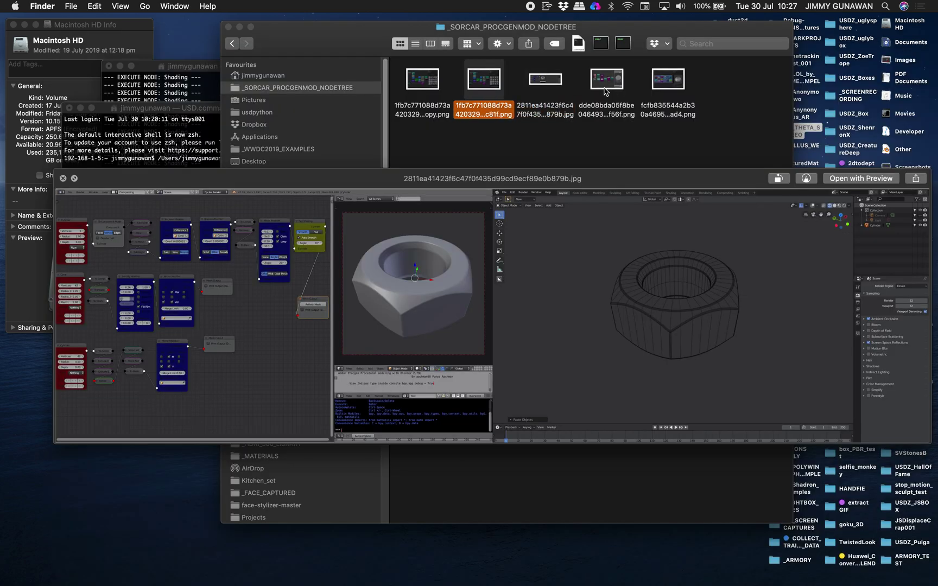
{"action": "key", "text": "Left"}
{"action": "key", "text": "Right"}
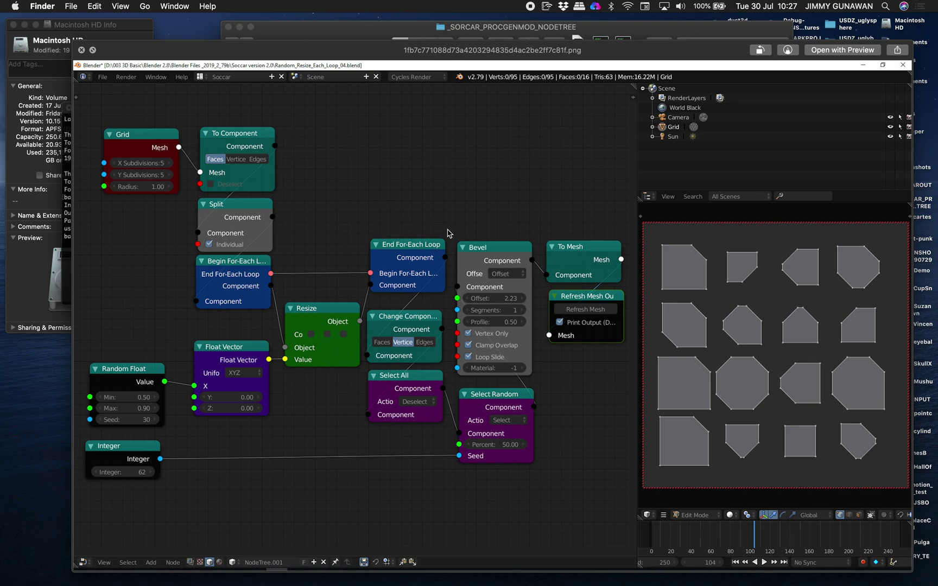
{"action": "key", "text": "Right"}
{"action": "key", "text": "Right"}
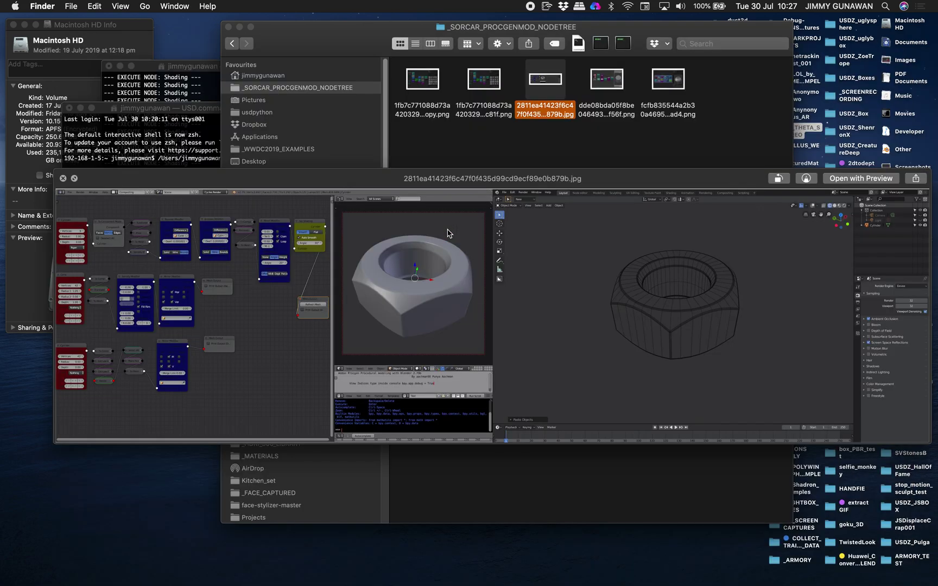
{"action": "left_click_drag", "start_coordinate": [625, 52], "coordinate": [587, 36]}
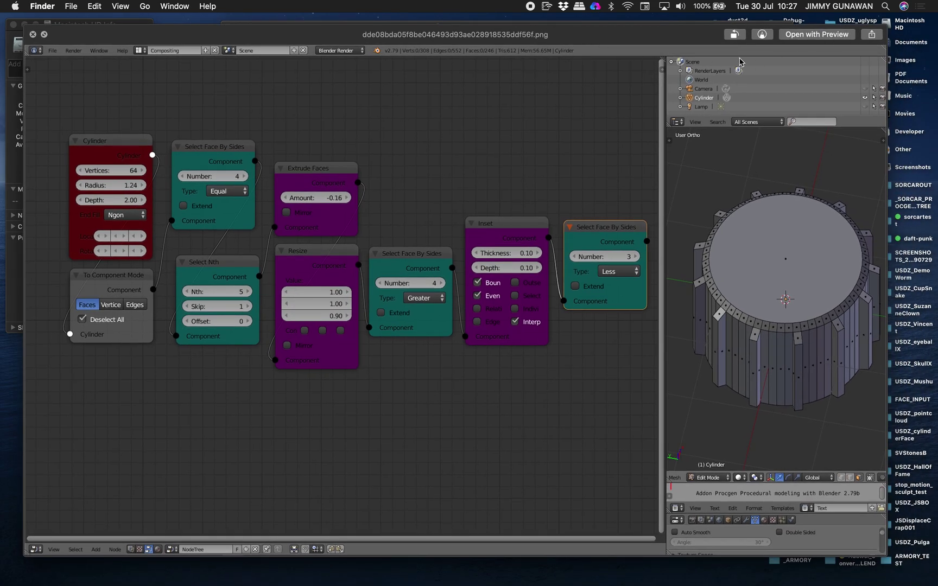
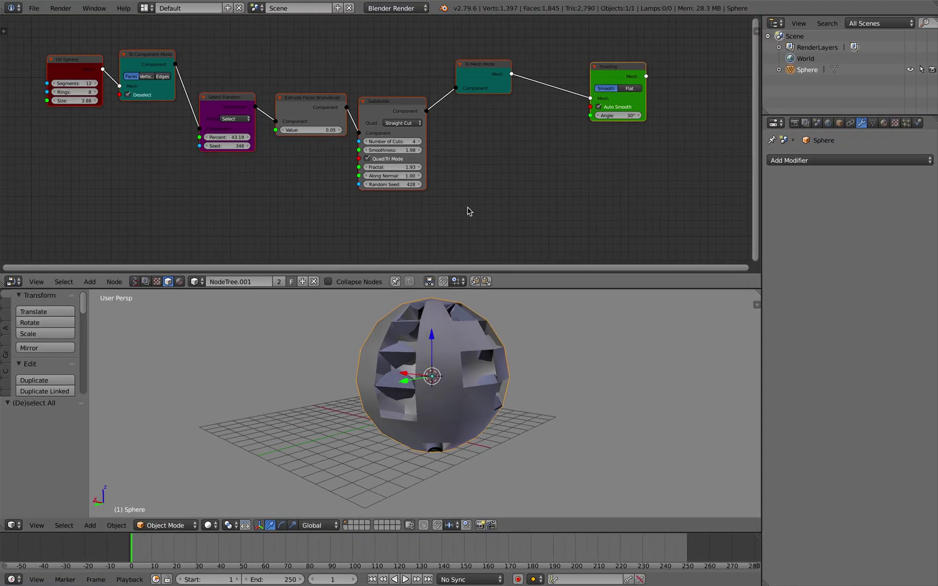
Delete all nodes from the Sorcar tree and add a Cylinder mesh node.
{"action": "key", "text": "x"}
{"action": "key", "text": "shift+a"}
{"action": "mouse_move", "coordinate": [276, 128]}
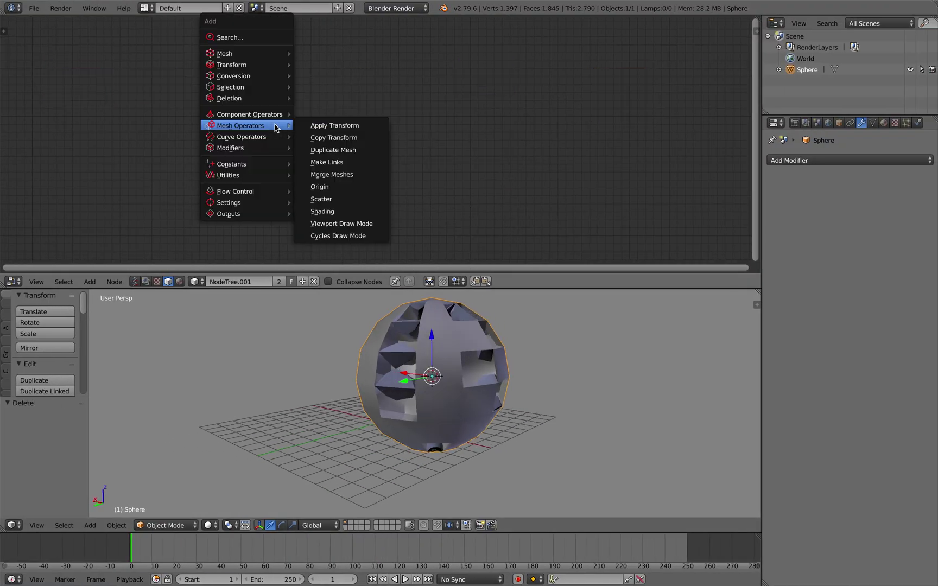
{"action": "mouse_move", "coordinate": [275, 53]}
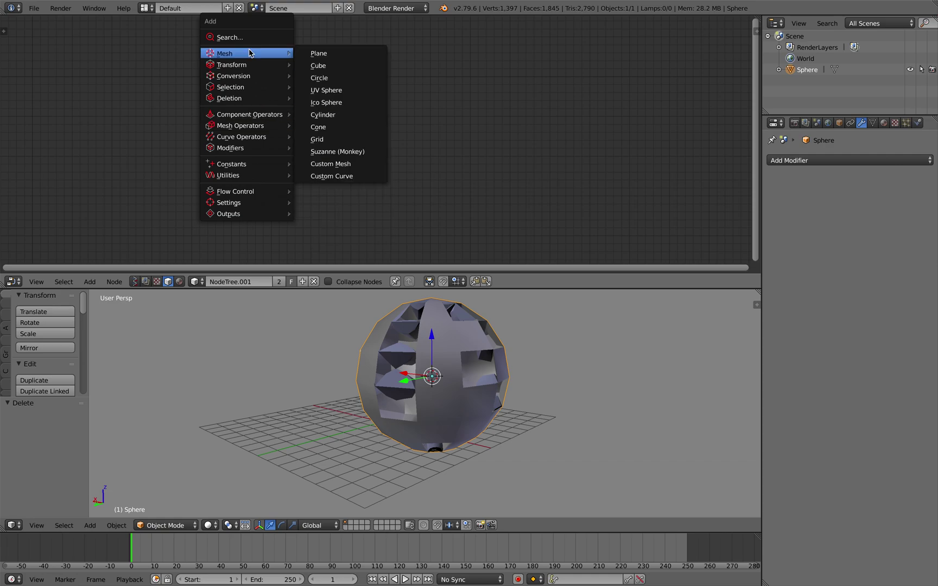
{"action": "left_click", "coordinate": [323, 114]}
{"action": "left_click", "coordinate": [270, 98]}
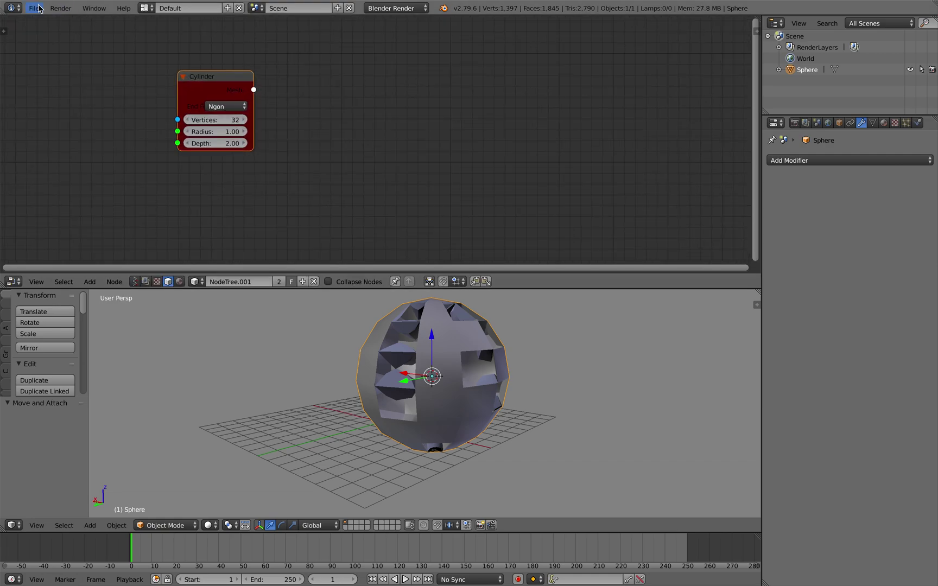
Save the file under the incremented name sorcar_firsttime_002.blend on the Desktop.
{"action": "left_click", "coordinate": [37, 8]}
{"action": "left_click", "coordinate": [69, 108]}
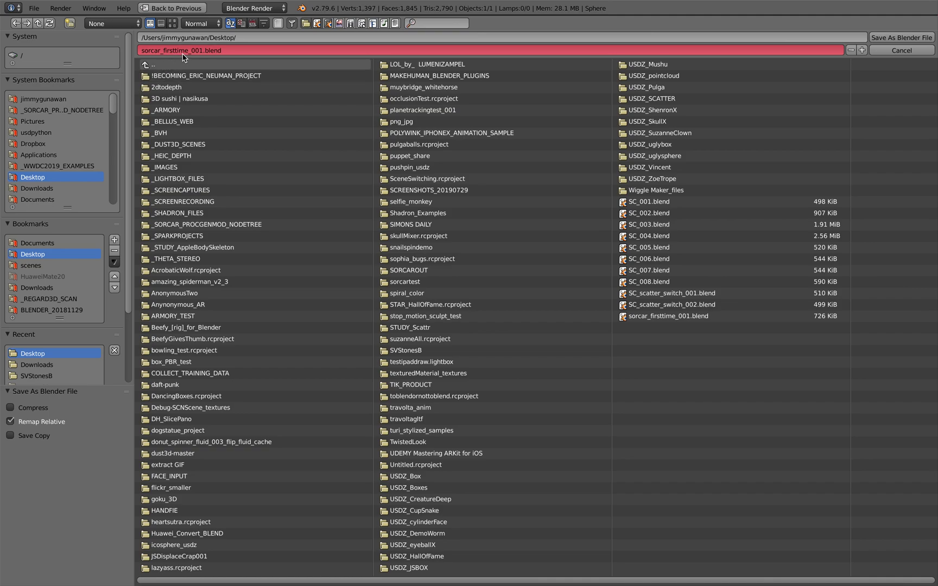
{"action": "left_click", "coordinate": [862, 50]}
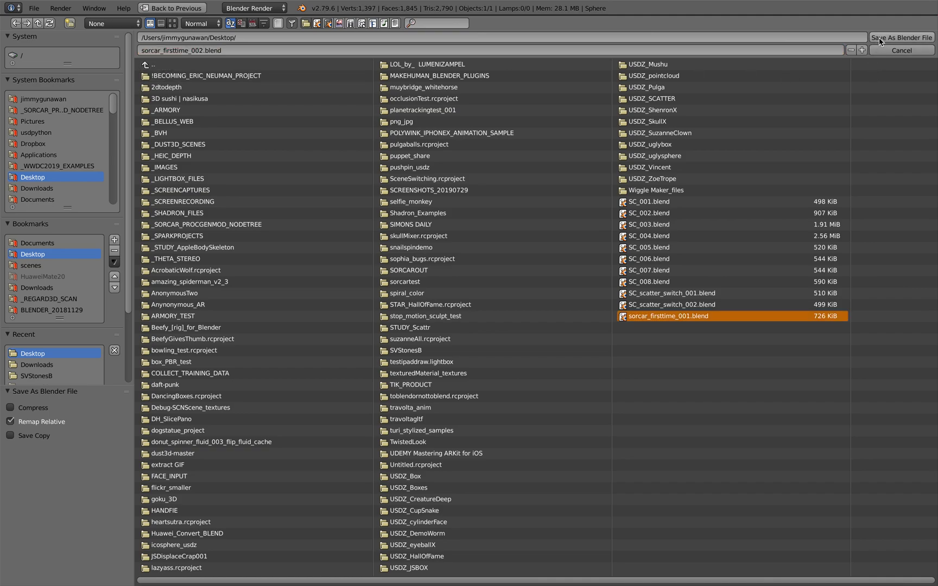
{"action": "left_click", "coordinate": [879, 37]}
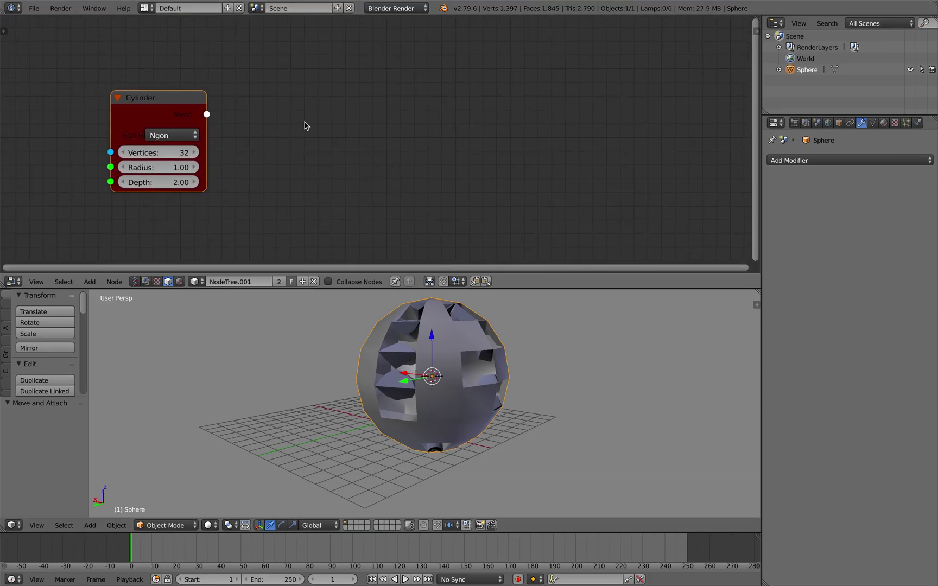
Generate the cylinder object by nudging the Cylinder node's vertex count and setting it back to 32.
{"action": "middle_click_drag", "start_coordinate": [253, 148], "coordinate": [254, 144]}
{"action": "left_click", "coordinate": [171, 96]}
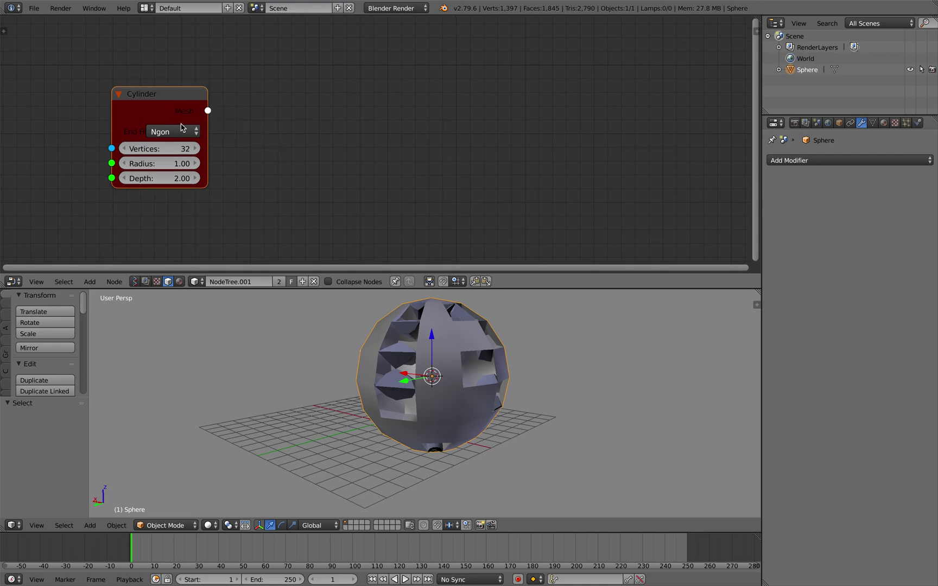
{"action": "left_click", "coordinate": [191, 150]}
{"action": "left_click", "coordinate": [125, 147]}
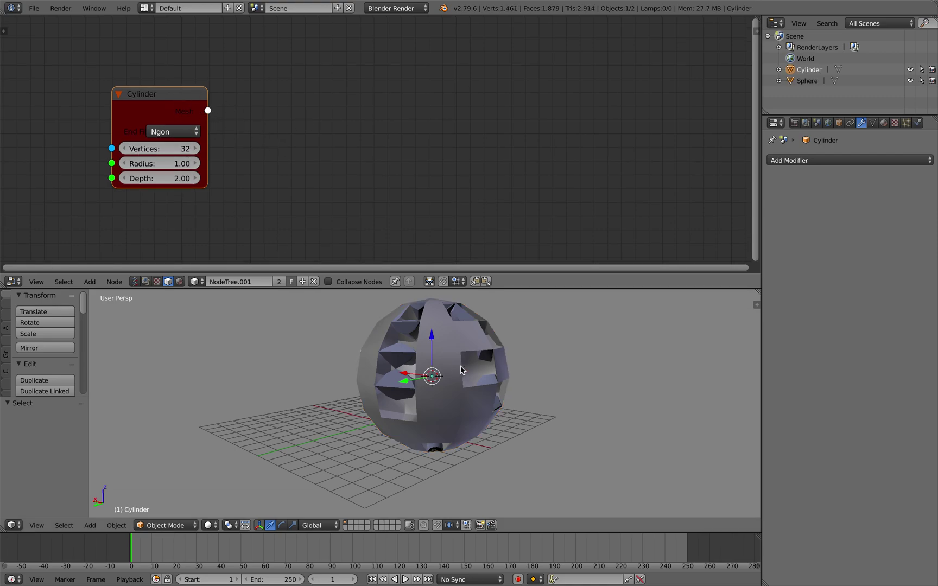
Delete the old Sphere object and clear the cylinder's location so it sits at the world origin.
{"action": "right_click", "coordinate": [460, 346]}
{"action": "key", "text": "x"}
{"action": "left_click", "coordinate": [461, 346]}
{"action": "mouse_move", "coordinate": [461, 346]}
{"action": "middle_mouse_down"}
{"action": "mouse_move", "coordinate": [462, 365]}
{"action": "mouse_move", "coordinate": [457, 346]}
{"action": "middle_mouse_up"}
{"action": "scroll", "coordinate": [456, 368], "scroll_direction": "up", "scroll_amount": 2}
{"action": "right_click", "coordinate": [443, 376]}
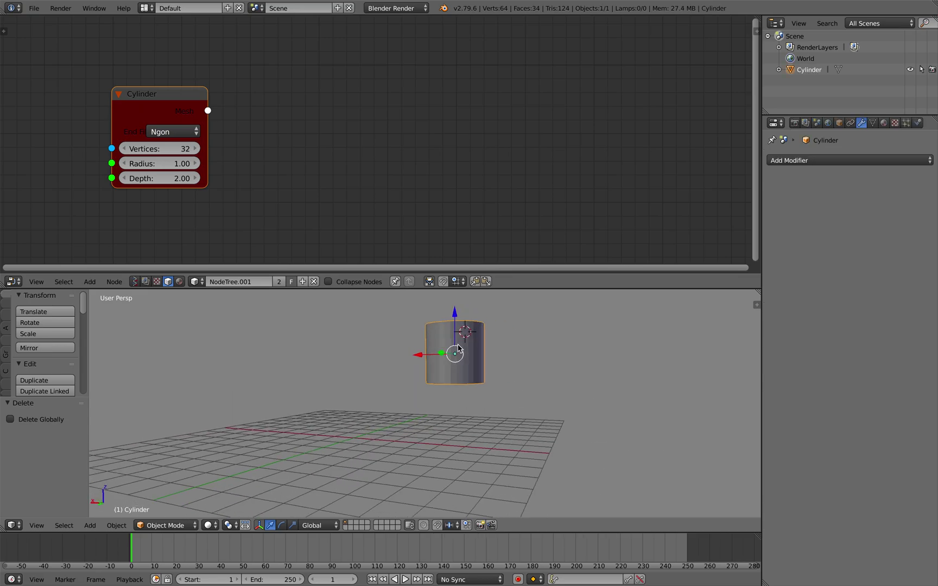
{"action": "scroll", "coordinate": [458, 348], "scroll_direction": "down", "scroll_amount": 3}
{"action": "middle_click_drag", "start_coordinate": [446, 385], "coordinate": [548, 421]}
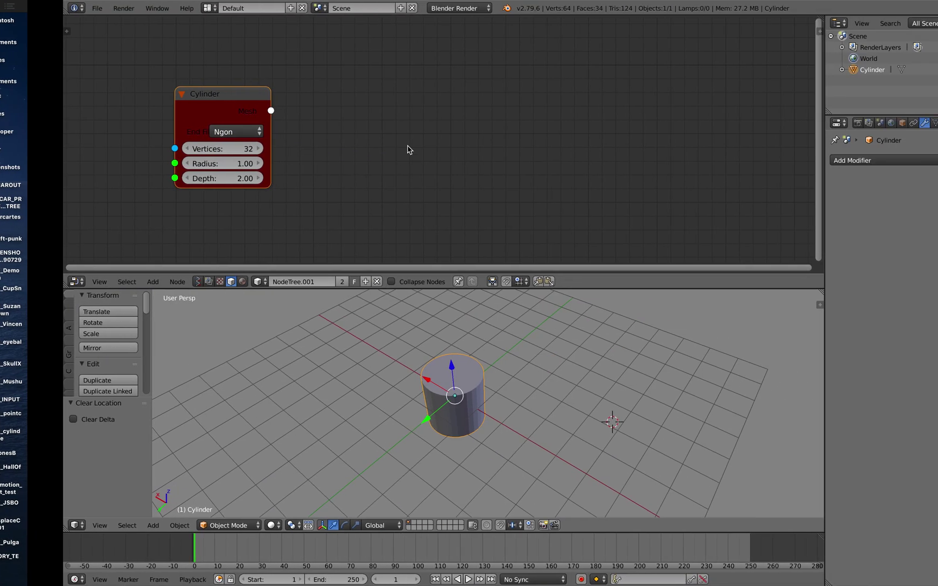
Add a To Component Mode node and link the Cylinder node's Mesh output to it.
{"action": "key", "text": "shift+a"}
{"action": "mouse_move", "coordinate": [320, 128]}
{"action": "mouse_move", "coordinate": [319, 150]}
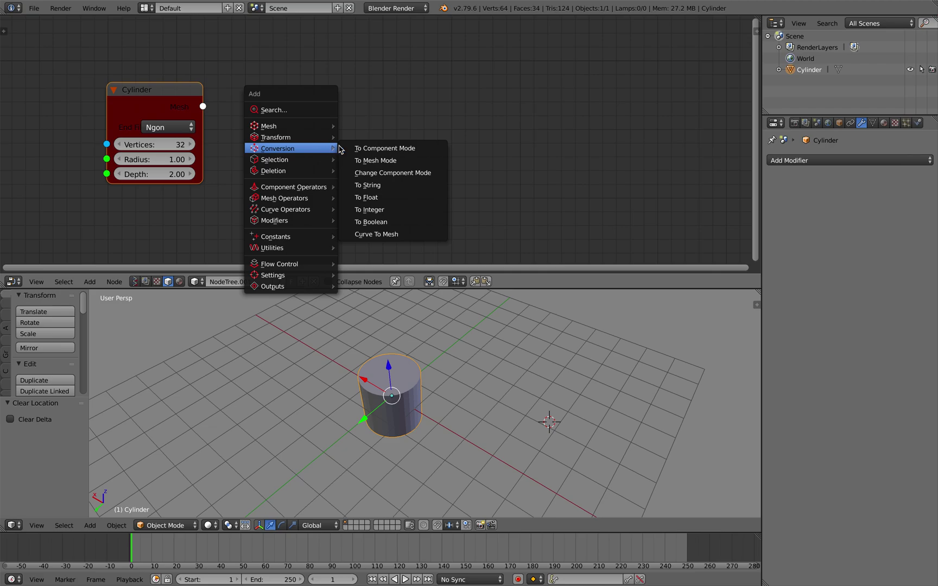
{"action": "left_click", "coordinate": [363, 150]}
{"action": "left_click", "coordinate": [250, 105]}
{"action": "left_click_drag", "start_coordinate": [204, 107], "coordinate": [250, 165]}
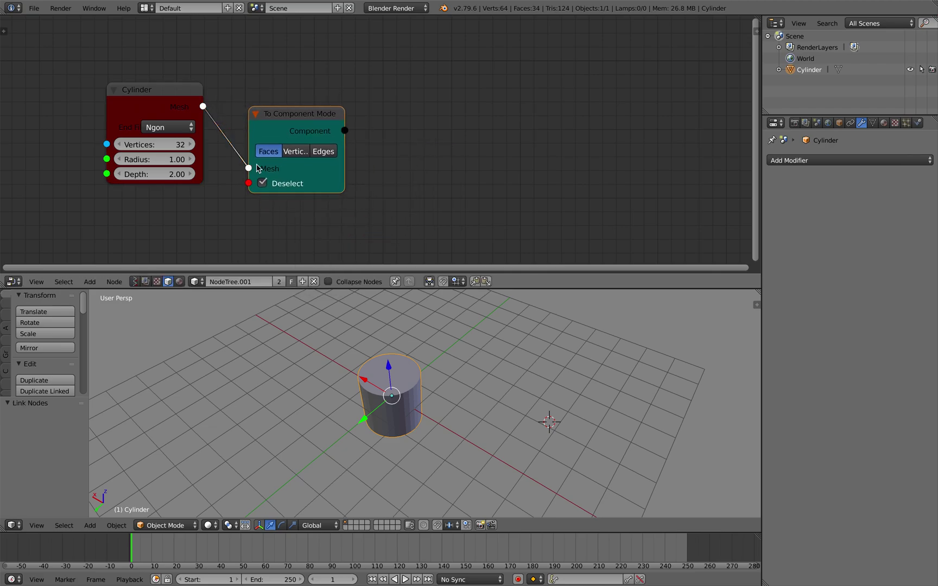
{"action": "left_click_drag", "start_coordinate": [287, 126], "coordinate": [284, 124]}
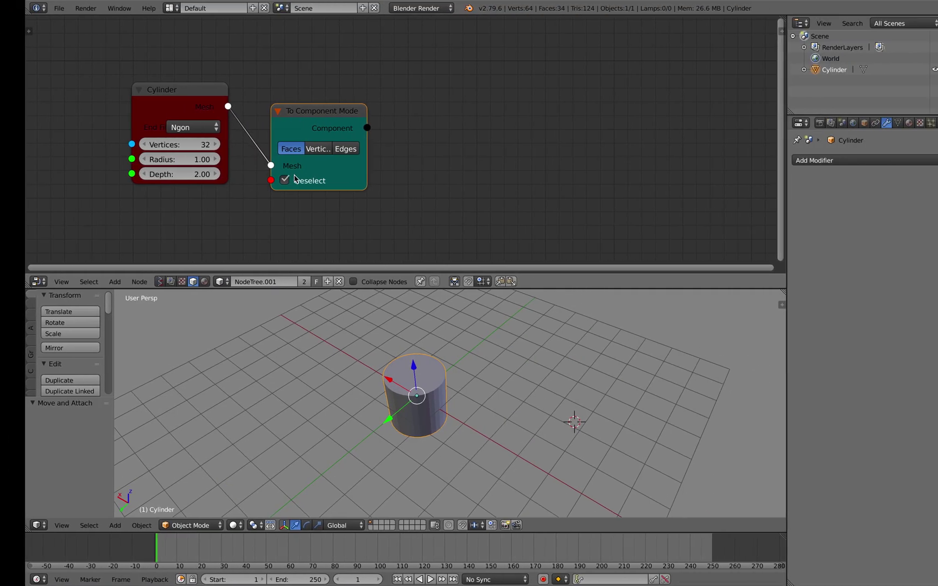
Add a Select Face By Sides node after To Component Mode, set its Number to 4 and link their Component sockets.
{"action": "key", "text": "shift+a"}
{"action": "mouse_move", "coordinate": [399, 136]}
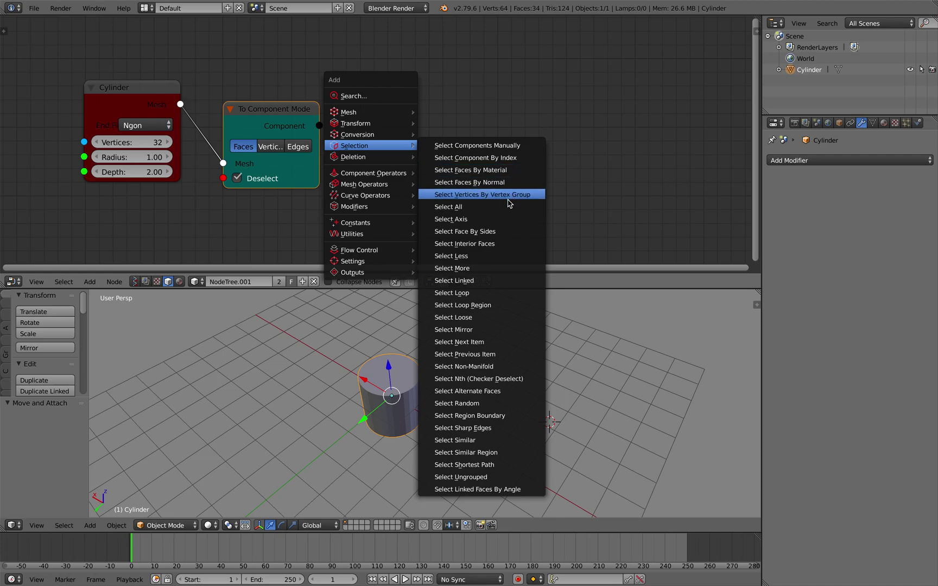
{"action": "left_click", "coordinate": [511, 232]}
{"action": "left_click", "coordinate": [408, 78]}
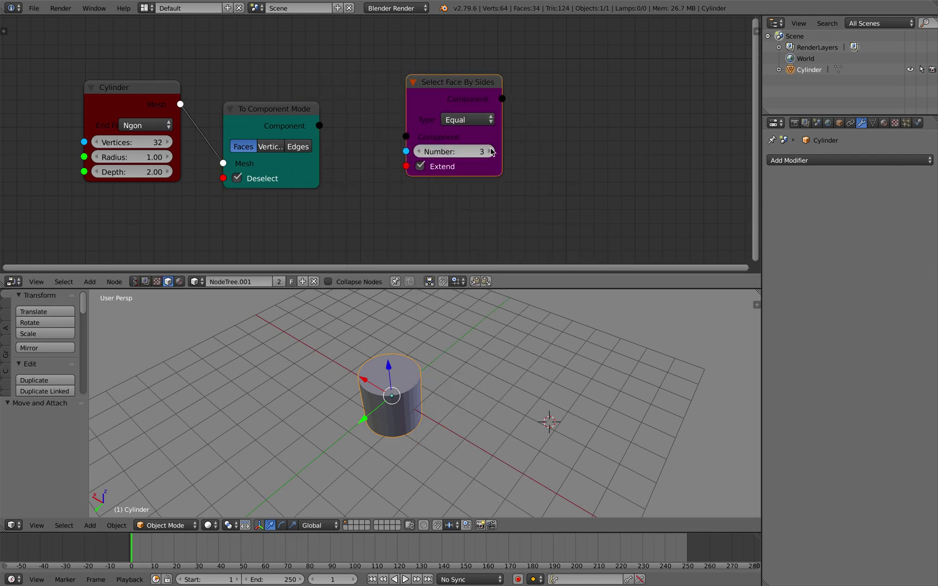
{"action": "left_click_drag", "start_coordinate": [320, 125], "coordinate": [392, 124]}
{"action": "left_click_drag", "start_coordinate": [435, 105], "coordinate": [382, 142]}
{"action": "left_click", "coordinate": [408, 129]}
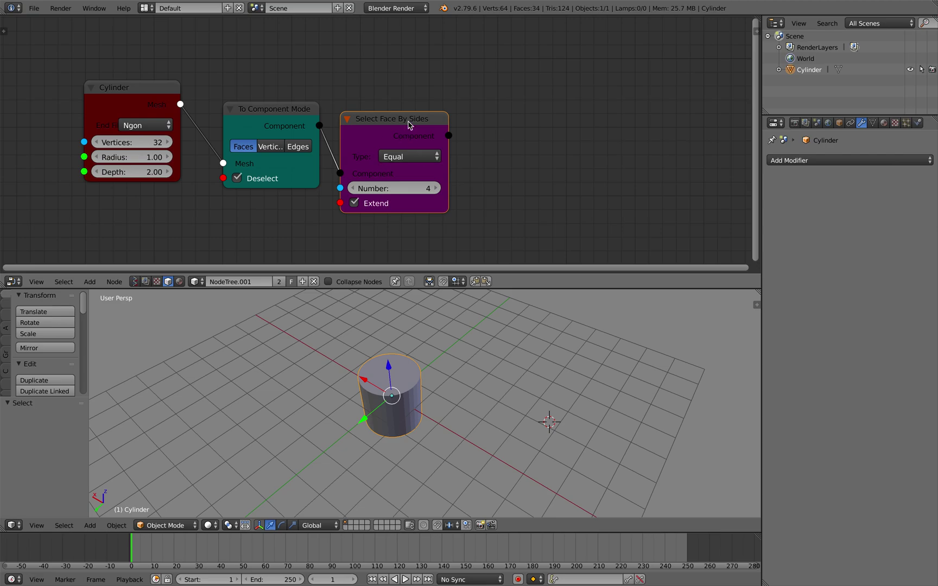
{"action": "middle_click_drag", "start_coordinate": [515, 132], "coordinate": [502, 116]}
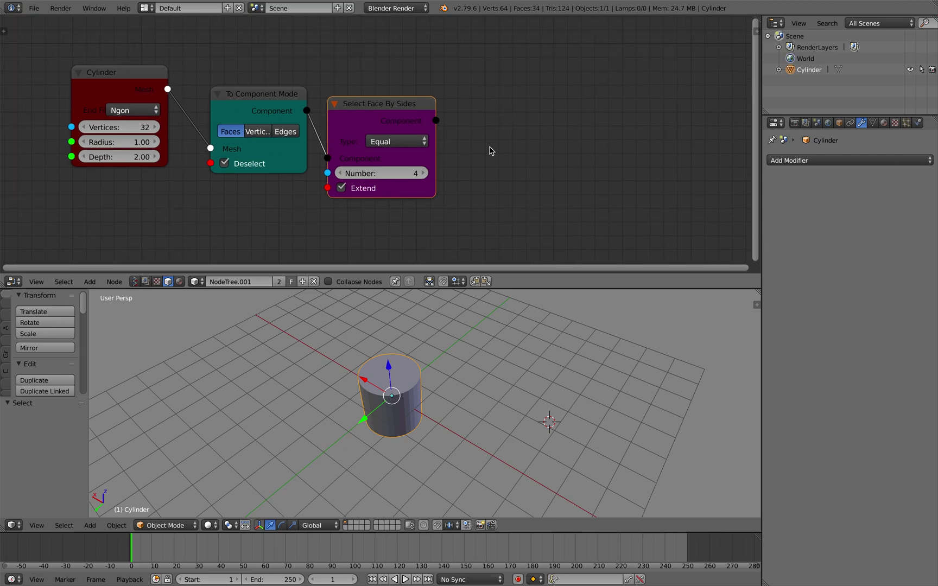
{"action": "key", "text": "shift+a"}
{"action": "mouse_move", "coordinate": [505, 144]}
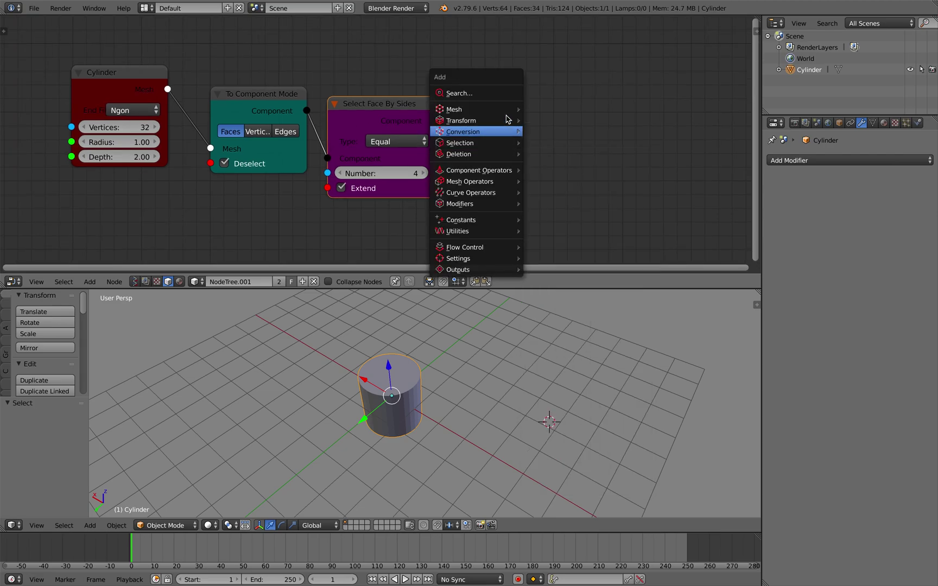
{"action": "left_click", "coordinate": [508, 93]}
{"action": "key", "text": "Escape"}
Add an Extrude Faces (Individual) node after Select Face By Sides, link their Component sockets and set its Value to -0.78.
{"action": "key", "text": "shift+a"}
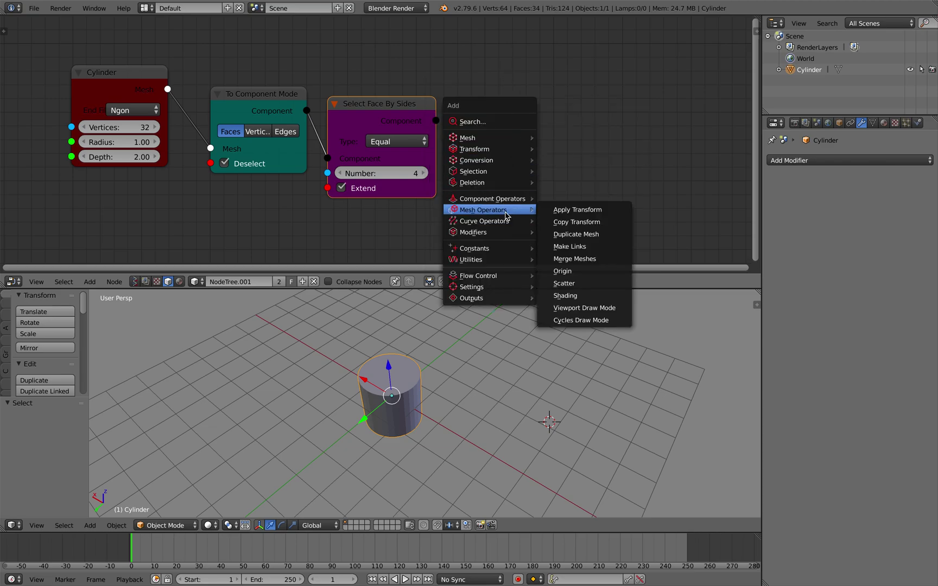
{"action": "mouse_move", "coordinate": [508, 232]}
{"action": "mouse_move", "coordinate": [513, 199]}
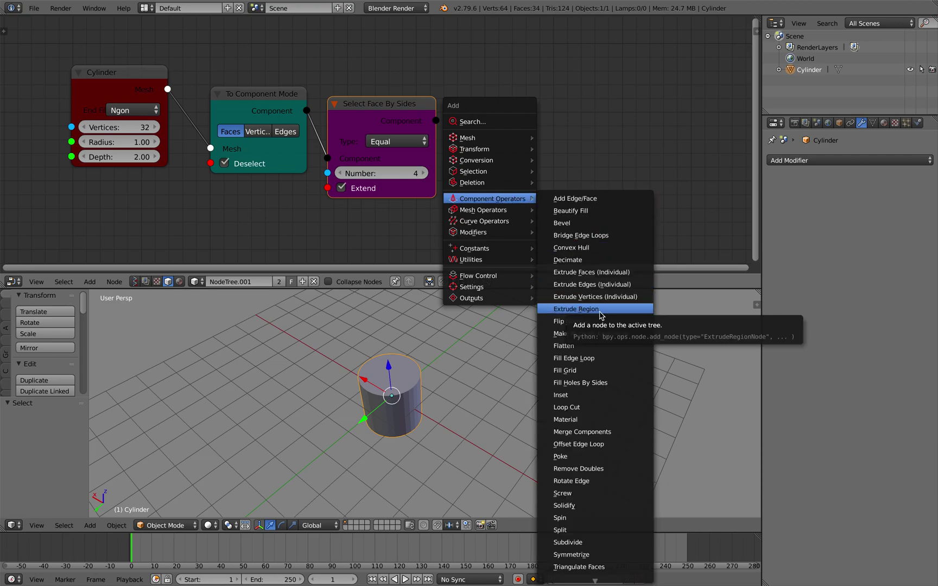
{"action": "left_click", "coordinate": [599, 272]}
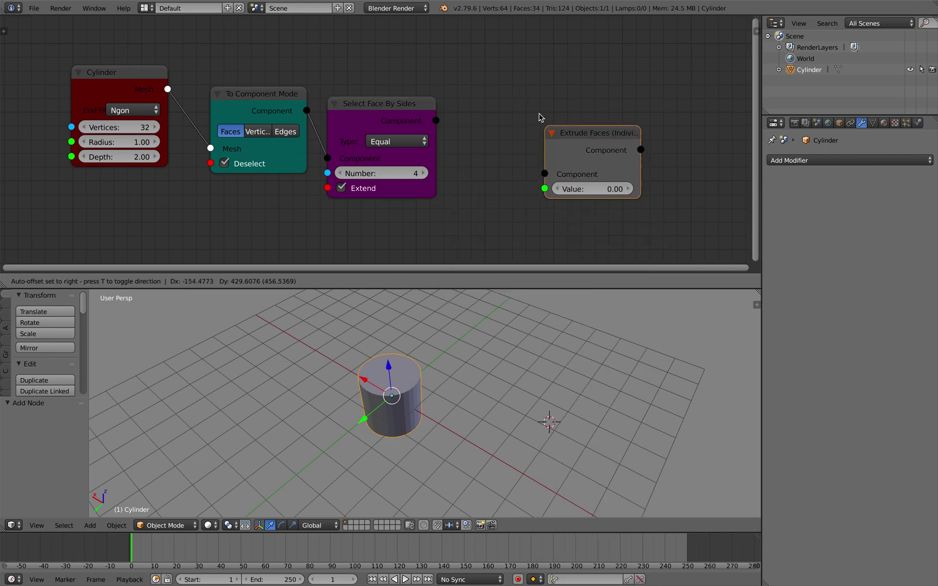
{"action": "left_click", "coordinate": [515, 110]}
{"action": "left_click_drag", "start_coordinate": [436, 121], "coordinate": [524, 158]}
{"action": "left_click_drag", "start_coordinate": [592, 171], "coordinate": [537, 150]}
{"action": "middle_click_drag", "start_coordinate": [541, 339], "coordinate": [433, 322]}
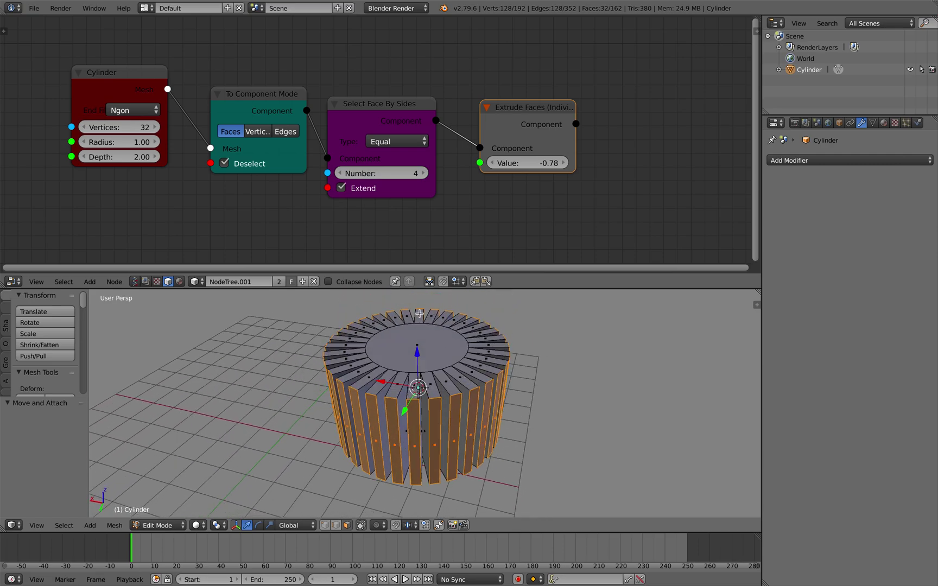
{"action": "middle_click_drag", "start_coordinate": [411, 368], "coordinate": [398, 366]}
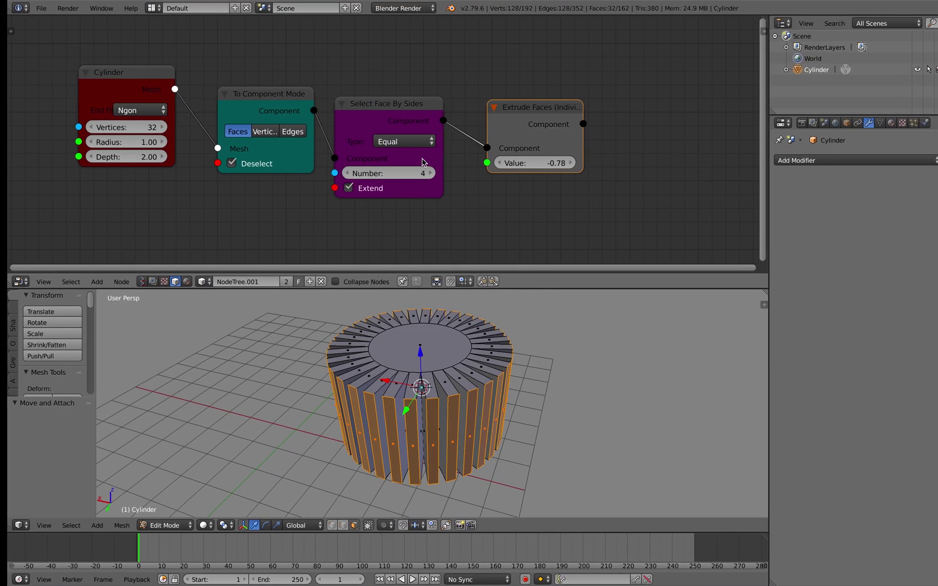
Insert a Select Nth (Checker Deselect) node between To Component Mode and Select Face By Sides.
{"action": "key", "text": "shift+a"}
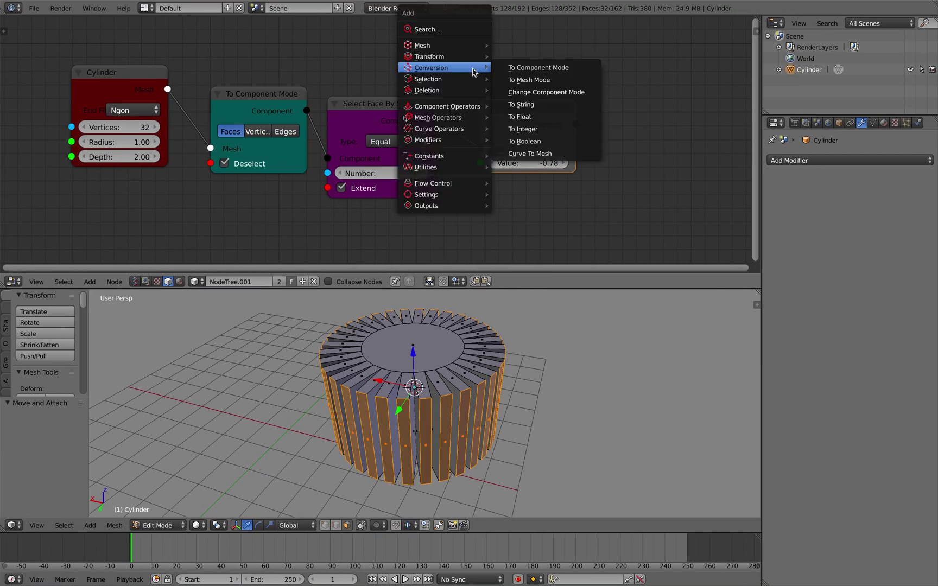
{"action": "mouse_move", "coordinate": [472, 81]}
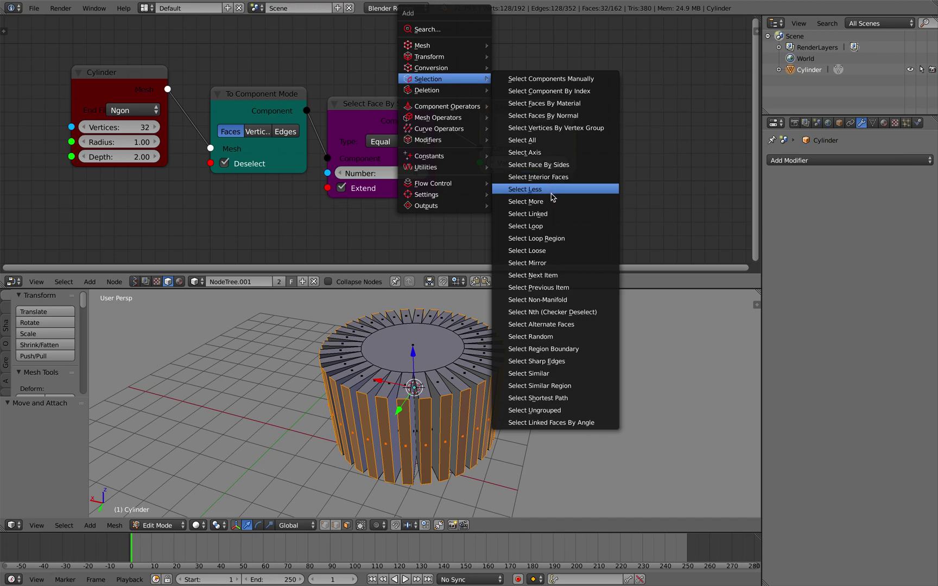
{"action": "left_click", "coordinate": [552, 313]}
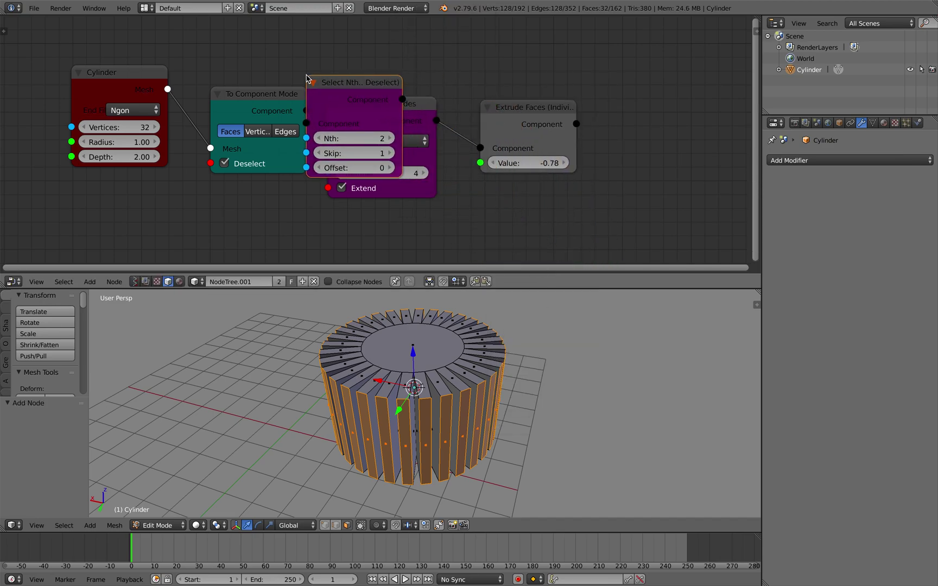
{"action": "left_click", "coordinate": [362, 79]}
{"action": "scroll", "coordinate": [437, 109], "scroll_direction": "down", "scroll_amount": 1, "text": "ctrl"}
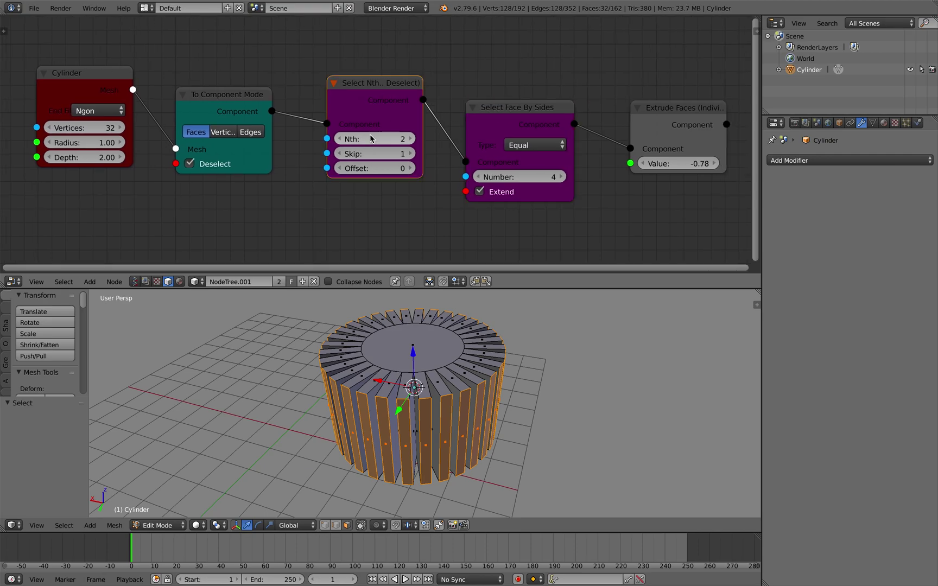
Try Select Nth with Nth 5 and 2 and Skip 2, and the Extrude Faces Value at 0.43.
{"action": "left_click", "coordinate": [409, 140]}
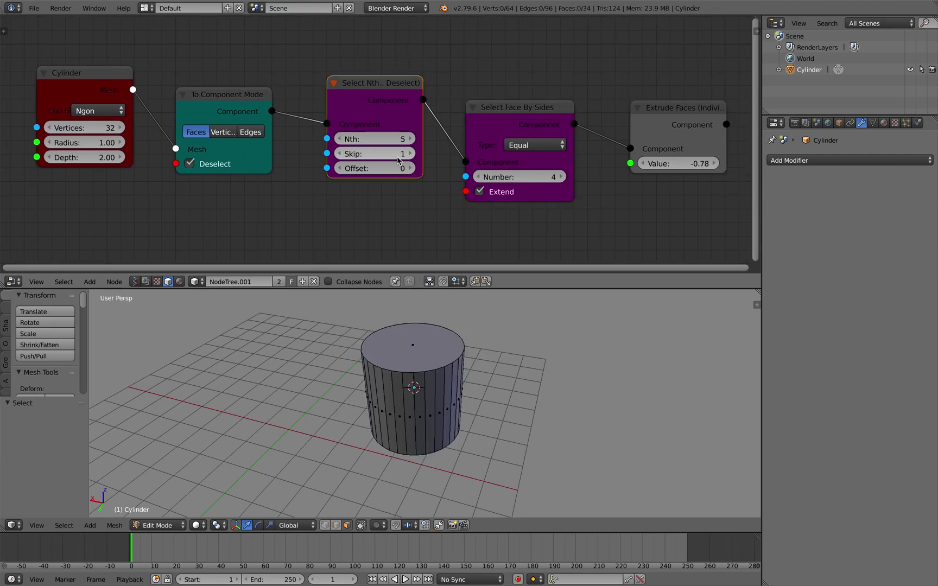
{"action": "left_click", "coordinate": [410, 155]}
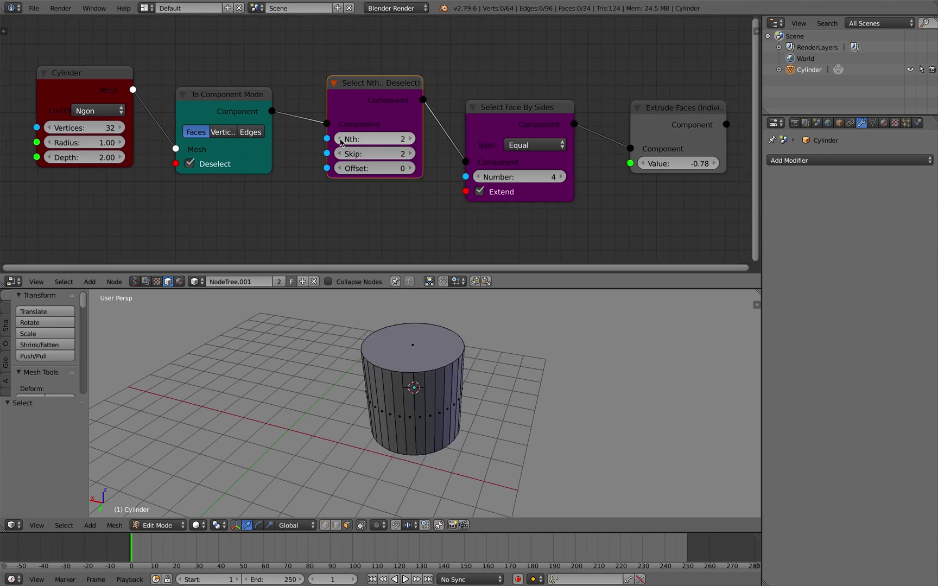
{"action": "left_click", "coordinate": [675, 137]}
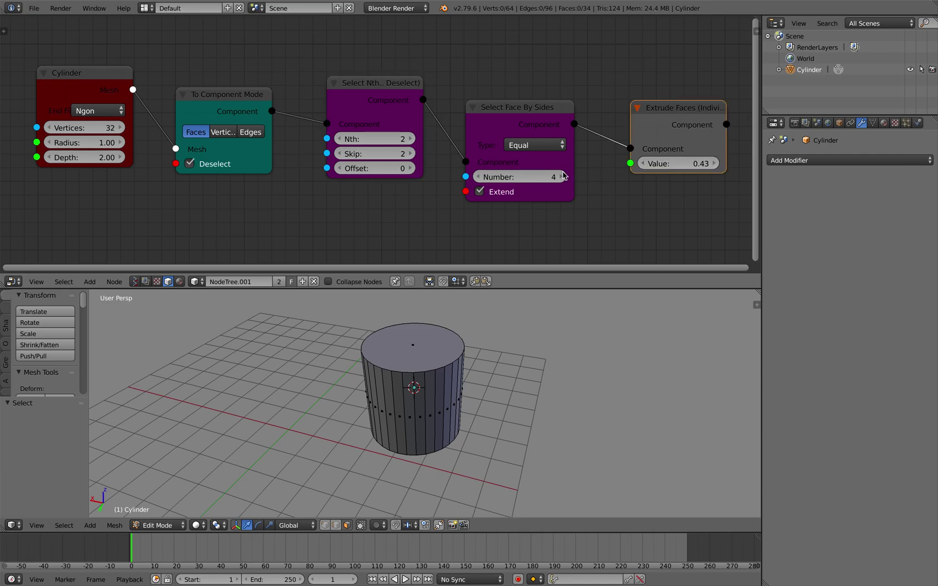
Reorder the chain so Select Nth sits between Select Face By Sides and Extrude Faces, link To Component Mode to Select Face By Sides, and tidy the layout.
{"action": "left_click_drag", "start_coordinate": [383, 95], "coordinate": [504, 117]}
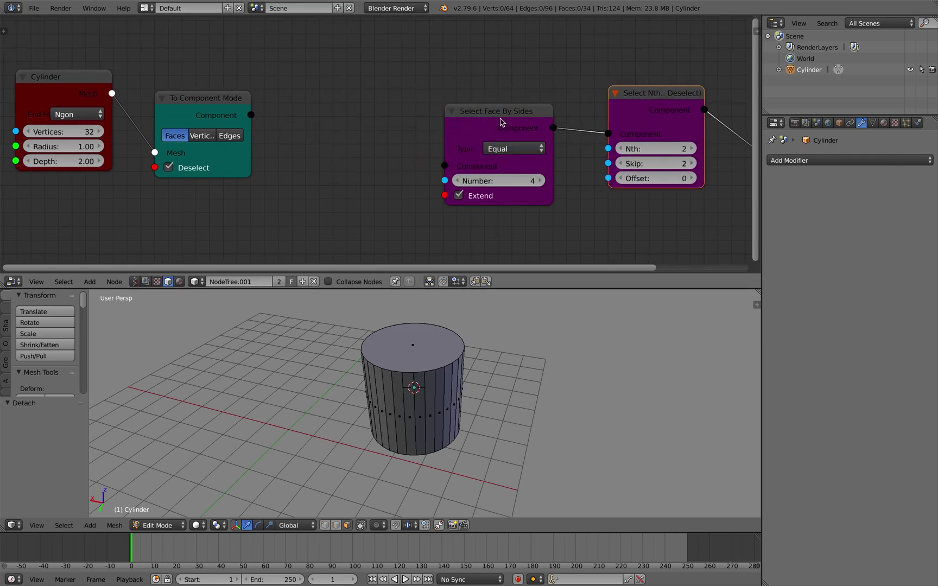
{"action": "left_click_drag", "start_coordinate": [616, 103], "coordinate": [435, 122]}
{"action": "middle_click_drag", "start_coordinate": [595, 128], "coordinate": [484, 128]}
{"action": "left_click_drag", "start_coordinate": [662, 126], "coordinate": [460, 129]}
{"action": "middle_click_drag", "start_coordinate": [271, 117], "coordinate": [387, 125]}
{"action": "left_click_drag", "start_coordinate": [238, 111], "coordinate": [273, 122]}
{"action": "left_click_drag", "start_coordinate": [89, 85], "coordinate": [102, 58]}
{"action": "left_click_drag", "start_coordinate": [293, 132], "coordinate": [315, 165]}
{"action": "left_click_drag", "start_coordinate": [245, 115], "coordinate": [227, 107]}
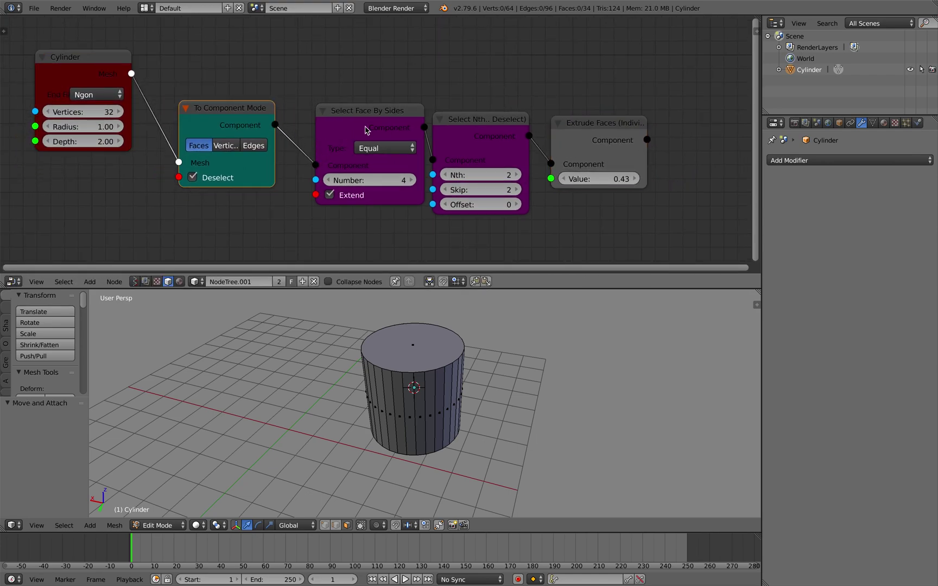
{"action": "left_click_drag", "start_coordinate": [366, 130], "coordinate": [351, 124]}
Set Nth to 3 on the Select Nth node and the Extrude Faces Value to -0.58.
{"action": "left_click", "coordinate": [514, 176]}
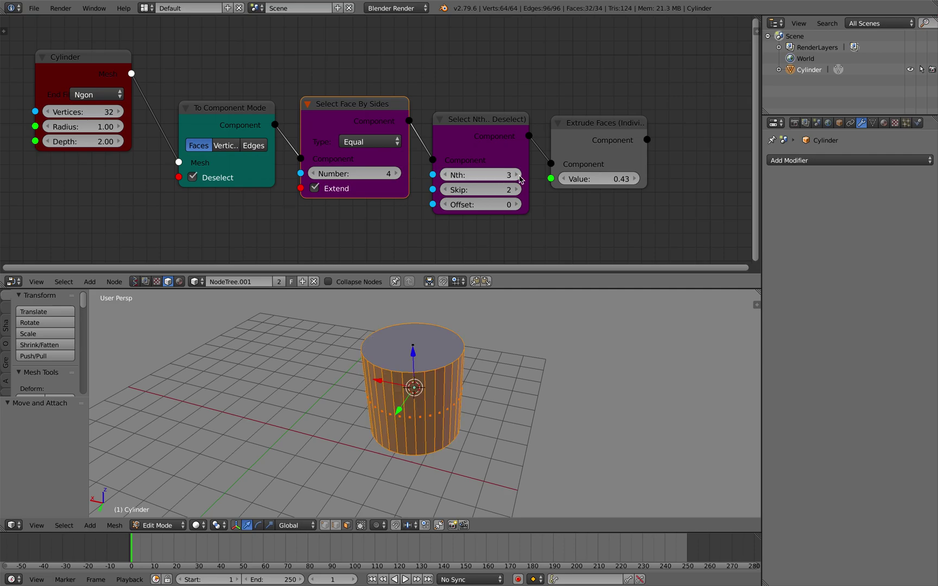
{"action": "left_click_drag", "start_coordinate": [600, 178], "coordinate": [512, 179]}
{"action": "middle_click_drag", "start_coordinate": [605, 342], "coordinate": [467, 320]}
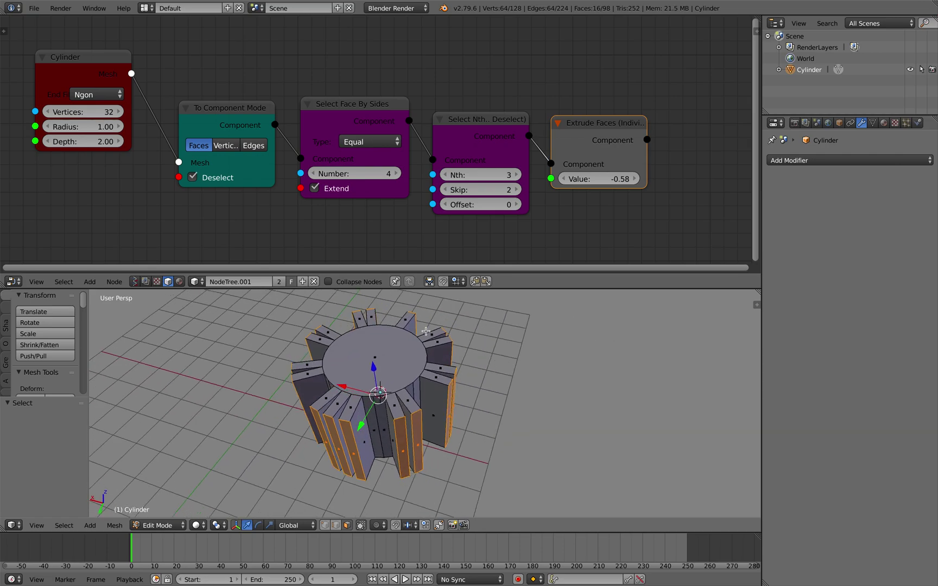
Widen the Select Nth node and, after trying other Nth values, set Nth to 6 and Skip to 1.
{"action": "left_click_drag", "start_coordinate": [584, 159], "coordinate": [616, 151]}
{"action": "mouse_move", "coordinate": [528, 158]}
{"action": "left_mouse_down"}
{"action": "mouse_move", "coordinate": [570, 160]}
{"action": "mouse_move", "coordinate": [541, 162]}
{"action": "left_mouse_up"}
{"action": "left_click", "coordinate": [534, 175]}
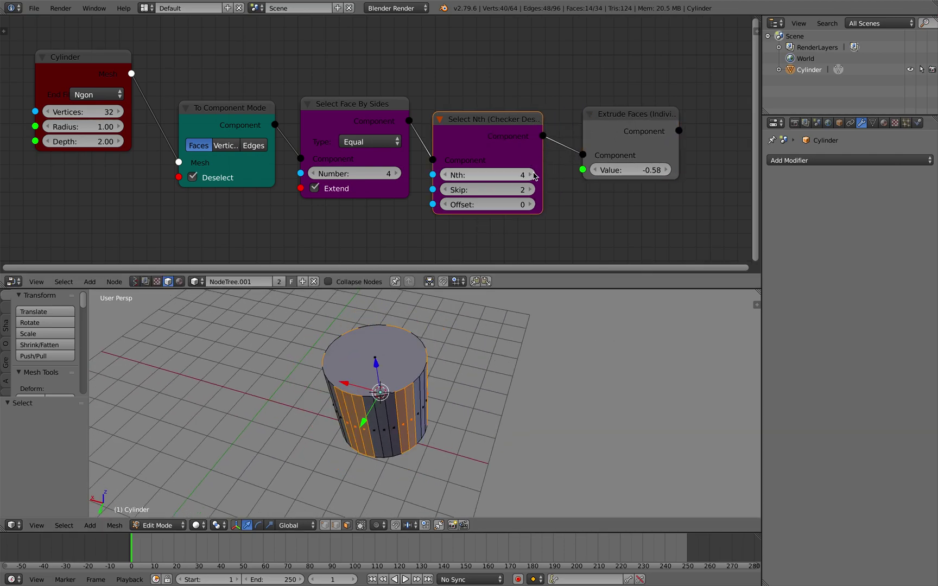
{"action": "left_click", "coordinate": [448, 175]}
{"action": "left_click", "coordinate": [448, 175]}
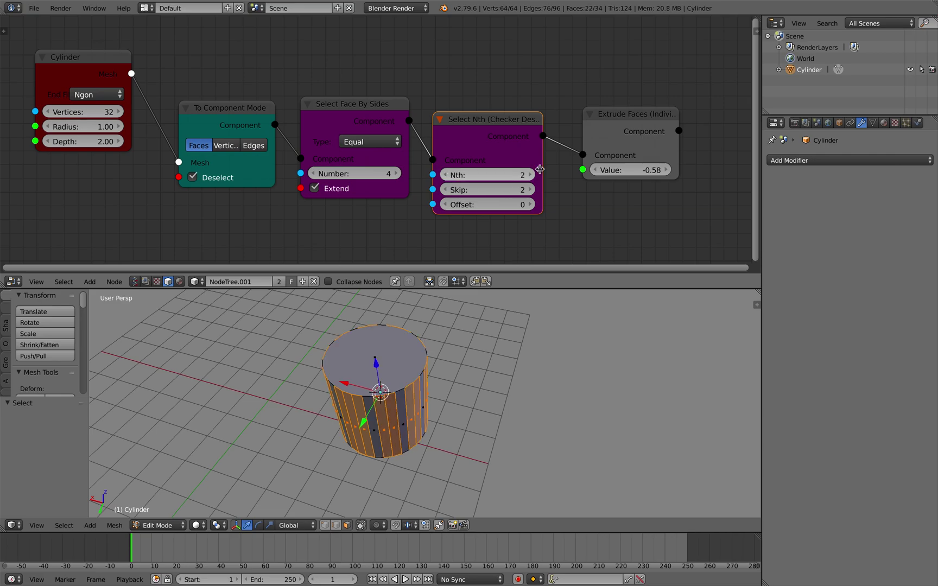
{"action": "left_click_drag", "start_coordinate": [537, 169], "coordinate": [533, 172]}
{"action": "left_click", "coordinate": [528, 176]}
{"action": "left_click", "coordinate": [528, 175]}
{"action": "left_click", "coordinate": [528, 175]}
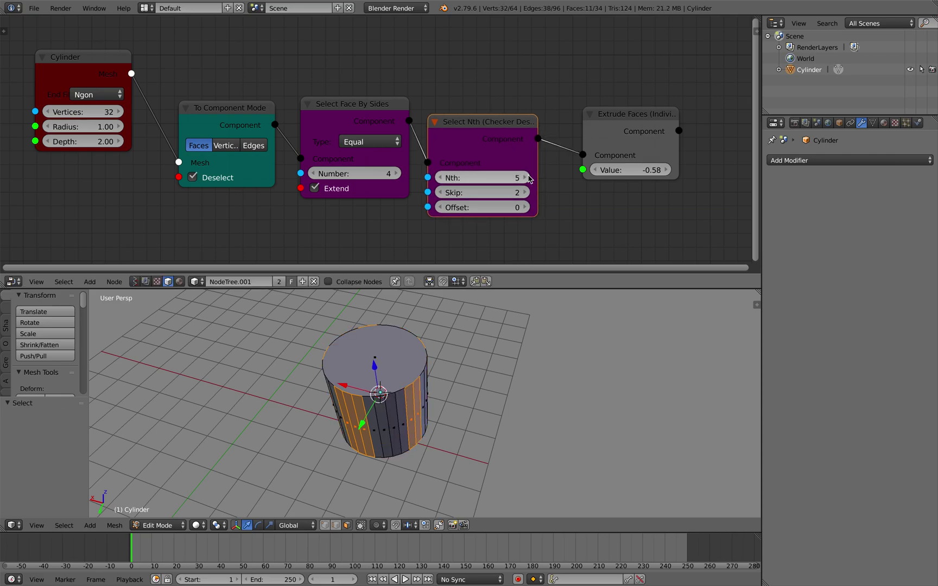
{"action": "left_click", "coordinate": [528, 177]}
{"action": "left_click", "coordinate": [441, 193]}
Reposition the Select Nth node and set the Extrude Faces Value to -0.35.
{"action": "left_click_drag", "start_coordinate": [493, 152], "coordinate": [508, 140]}
{"action": "middle_click_drag", "start_coordinate": [446, 394], "coordinate": [381, 392]}
{"action": "left_click_drag", "start_coordinate": [631, 170], "coordinate": [669, 170]}
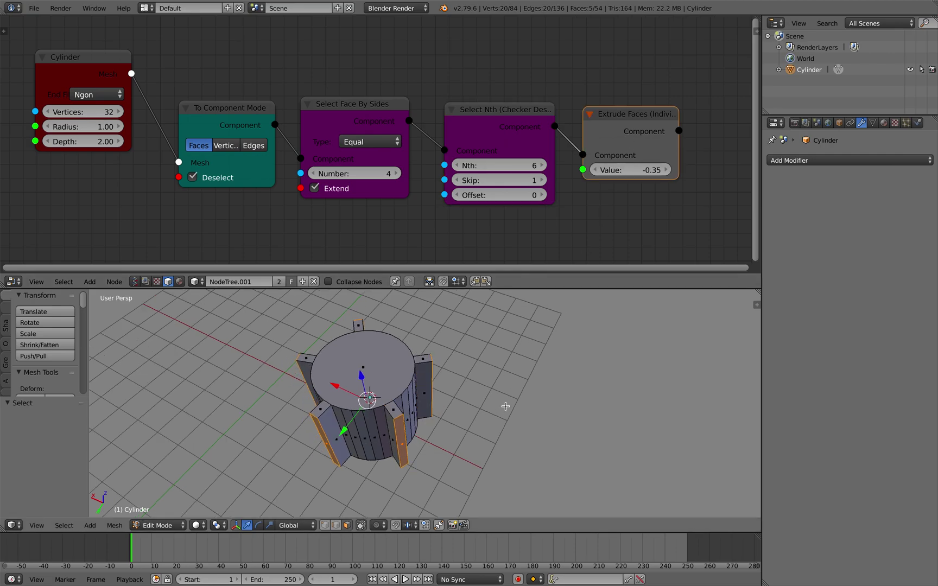
Set the Cylinder node's Radius to 1.14 and Depth to 0.37, and save over sorcar_firsttime_002.blend.
{"action": "middle_click_drag", "start_coordinate": [505, 406], "coordinate": [528, 389]}
{"action": "key", "text": "ctrl+s"}
{"action": "left_click", "coordinate": [528, 390]}
{"action": "middle_click_drag", "start_coordinate": [512, 337], "coordinate": [511, 357]}
{"action": "left_click_drag", "start_coordinate": [100, 131], "coordinate": [11, 145]}
{"action": "middle_click_drag", "start_coordinate": [301, 302], "coordinate": [233, 339]}
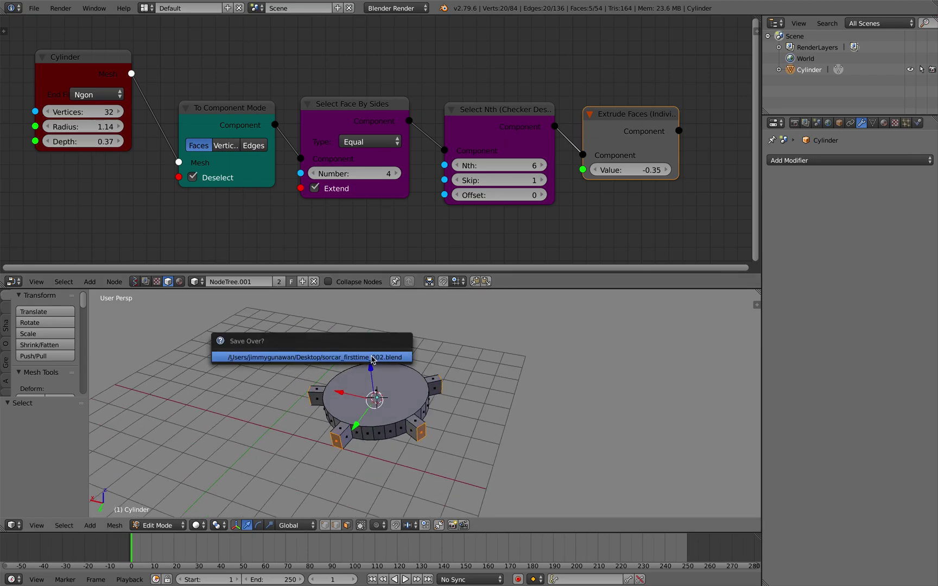
Step through several Nth values on the Select Nth node and leave Nth at 4.
{"action": "left_click", "coordinate": [541, 166]}
{"action": "left_click", "coordinate": [542, 165]}
{"action": "left_click", "coordinate": [542, 165]}
{"action": "left_click", "coordinate": [458, 164]}
{"action": "left_click", "coordinate": [458, 164]}
{"action": "left_click", "coordinate": [458, 164]}
{"action": "left_click", "coordinate": [458, 165]}
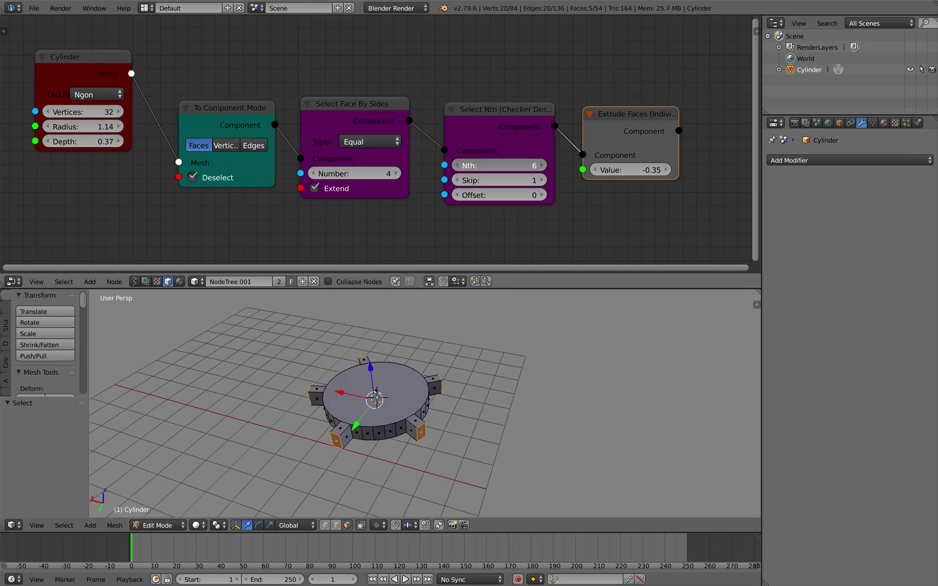
{"action": "left_click", "coordinate": [459, 165]}
{"action": "middle_click_drag", "start_coordinate": [465, 388], "coordinate": [469, 350]}
{"action": "middle_click_drag", "start_coordinate": [456, 304], "coordinate": [487, 337]}
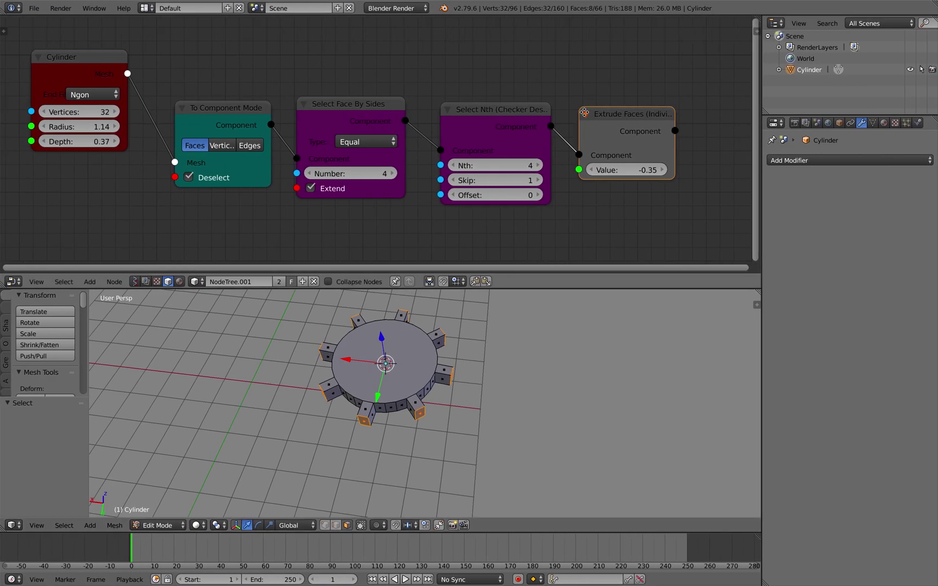
Move the Extrude Faces node away and insert a Resize node between Select Nth and Extrude Faces.
{"action": "scroll", "coordinate": [438, 104], "scroll_direction": "right", "scroll_amount": 2}
{"action": "key", "text": "g"}
{"action": "left_click", "coordinate": [439, 104]}
{"action": "key", "text": "shift+a"}
{"action": "mouse_move", "coordinate": [440, 112]}
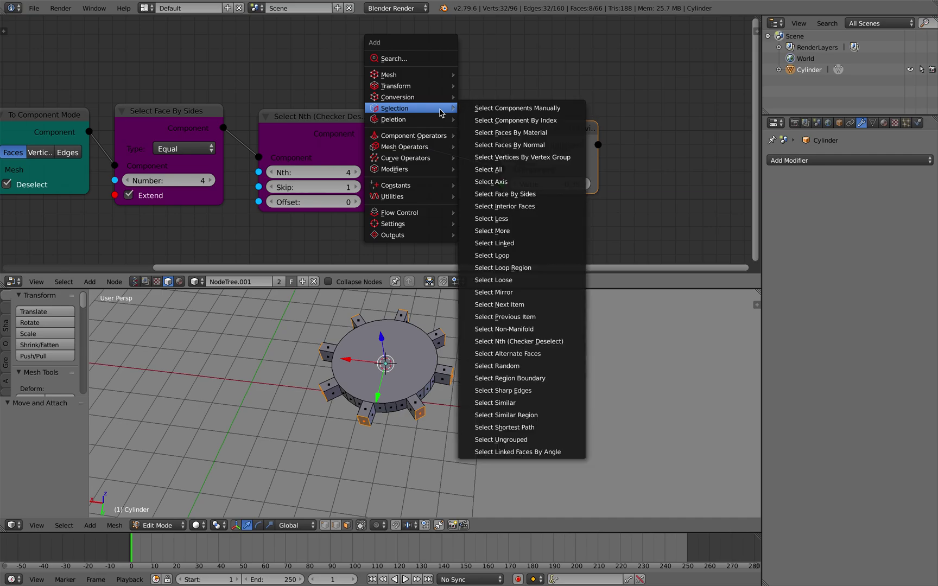
{"action": "mouse_move", "coordinate": [440, 135]}
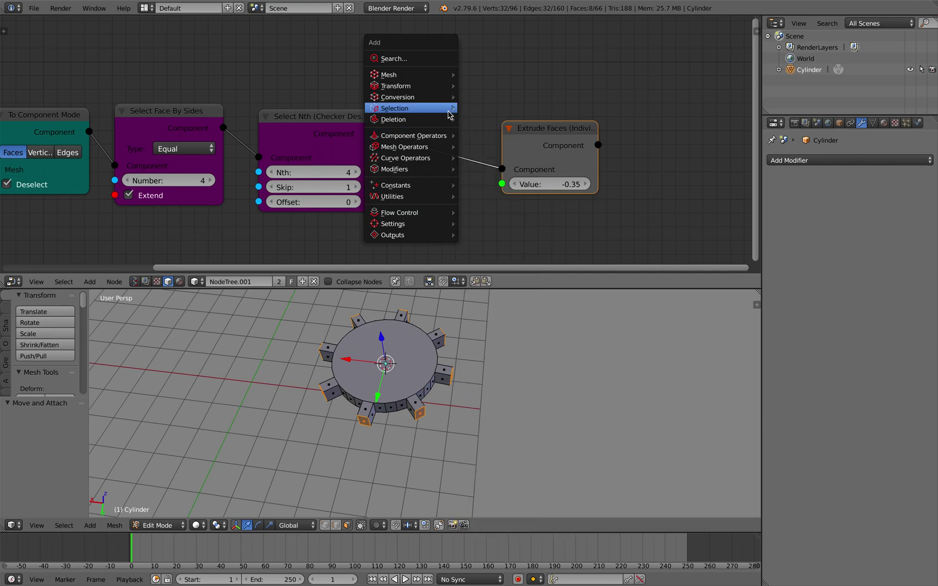
{"action": "mouse_move", "coordinate": [448, 89]}
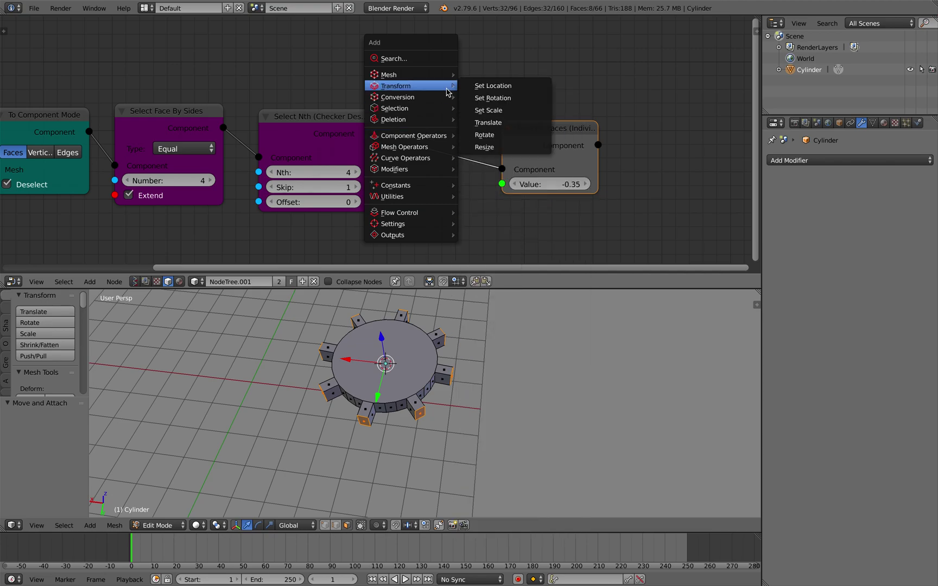
{"action": "left_click", "coordinate": [484, 147]}
{"action": "left_click", "coordinate": [415, 132]}
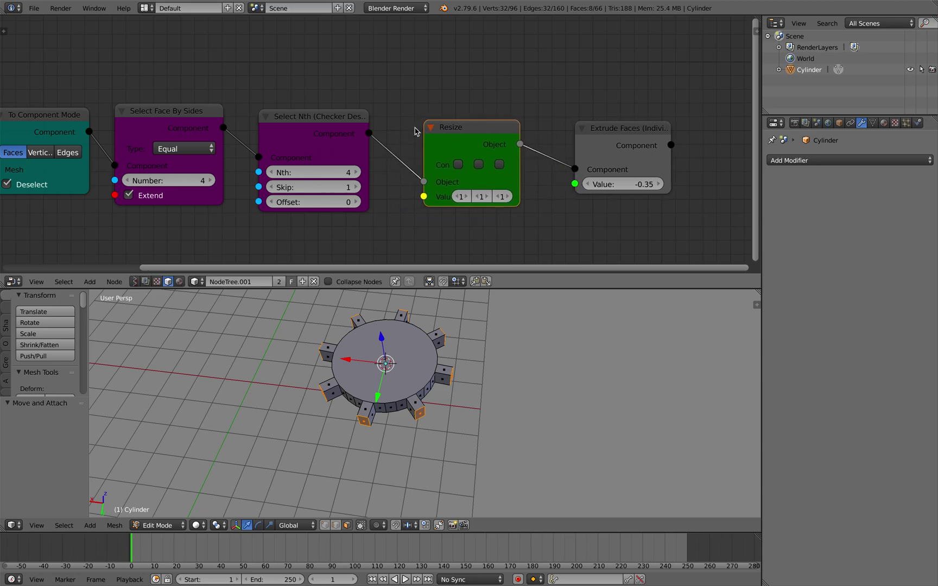
Widen the Resize node, set its third Value component to 1.10 and set the Extrude Faces Value to -0.23.
{"action": "left_click_drag", "start_coordinate": [518, 134], "coordinate": [560, 133]}
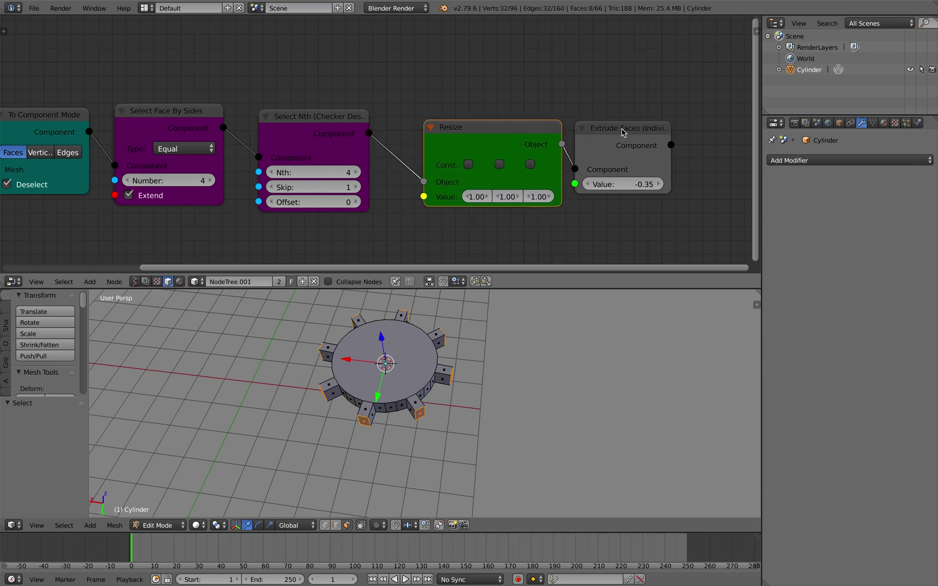
{"action": "left_click_drag", "start_coordinate": [621, 130], "coordinate": [650, 130]}
{"action": "left_click_drag", "start_coordinate": [561, 142], "coordinate": [583, 133]}
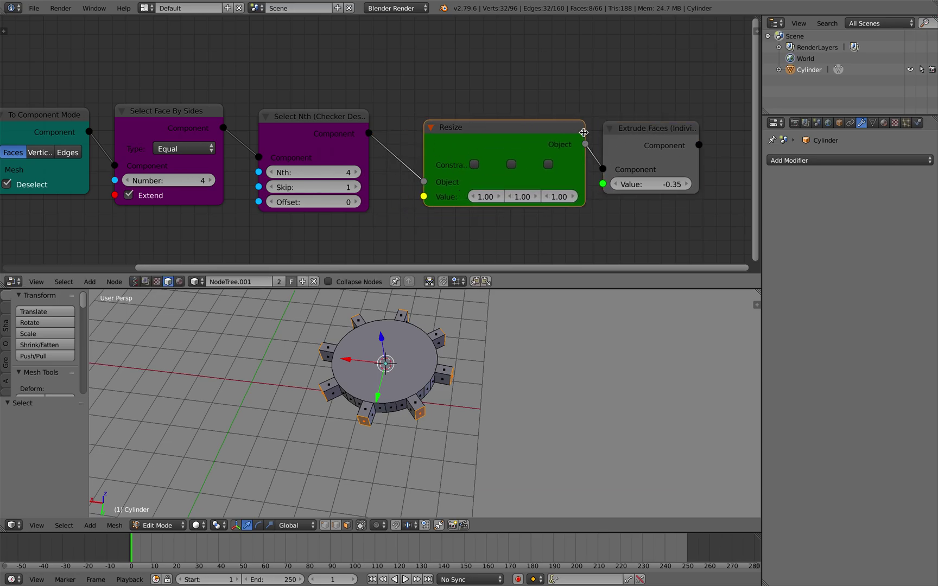
{"action": "left_click", "coordinate": [474, 165]}
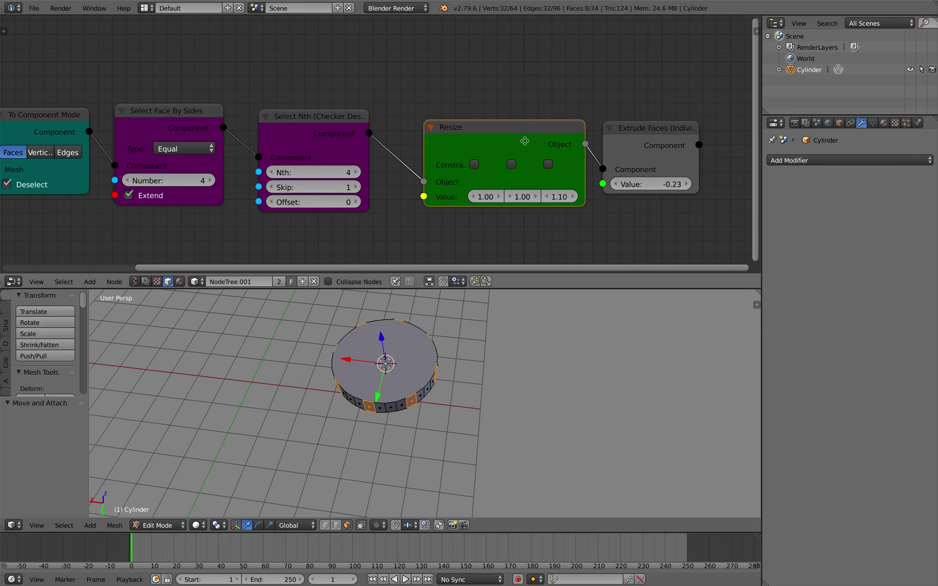
Move the Resize node after Extrude Faces, relink Select Nth to Extrude Faces, and try to link Extrude Faces to Resize.
{"action": "middle_click_drag", "start_coordinate": [535, 144], "coordinate": [456, 145]}
{"action": "left_click_drag", "start_coordinate": [407, 131], "coordinate": [659, 123]}
{"action": "left_click_drag", "start_coordinate": [564, 130], "coordinate": [415, 128]}
{"action": "left_click_drag", "start_coordinate": [640, 121], "coordinate": [550, 122]}
{"action": "left_click_drag", "start_coordinate": [289, 134], "coordinate": [375, 170]}
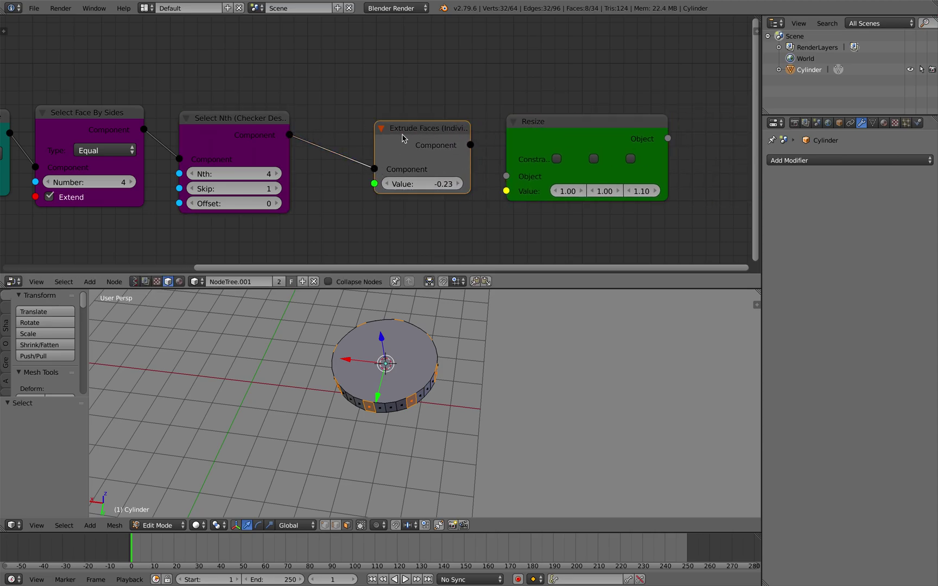
{"action": "left_click_drag", "start_coordinate": [405, 128], "coordinate": [495, 168]}
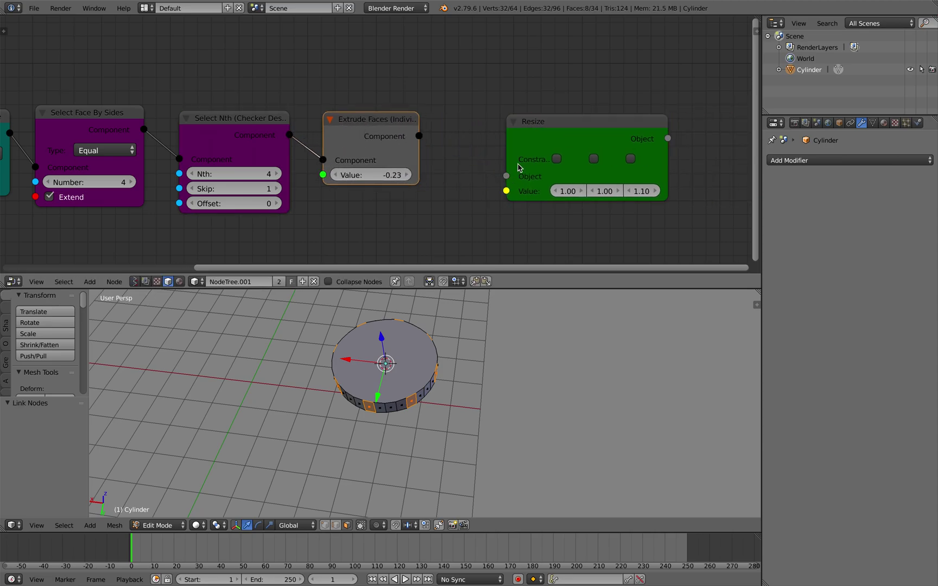
Examine the reference image's node tree for the nodes that follow Extrude Faces.
{"action": "scroll", "coordinate": [526, 114], "scroll_direction": "down", "scroll_amount": 1}
{"action": "middle_click_drag", "start_coordinate": [526, 114], "coordinate": [574, 113]}
{"action": "key", "text": "ctrl+Left"}
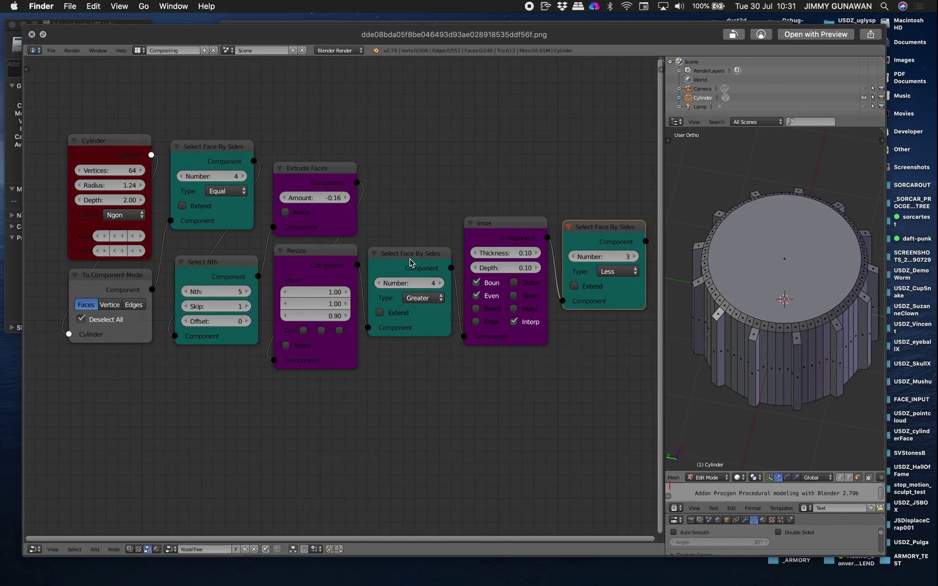
{"action": "key", "text": "ctrl+Right"}
Move the Resize node aside, add an Inset node and link the Extrude Faces output to its Component input.
{"action": "middle_click_drag", "start_coordinate": [560, 160], "coordinate": [452, 165]}
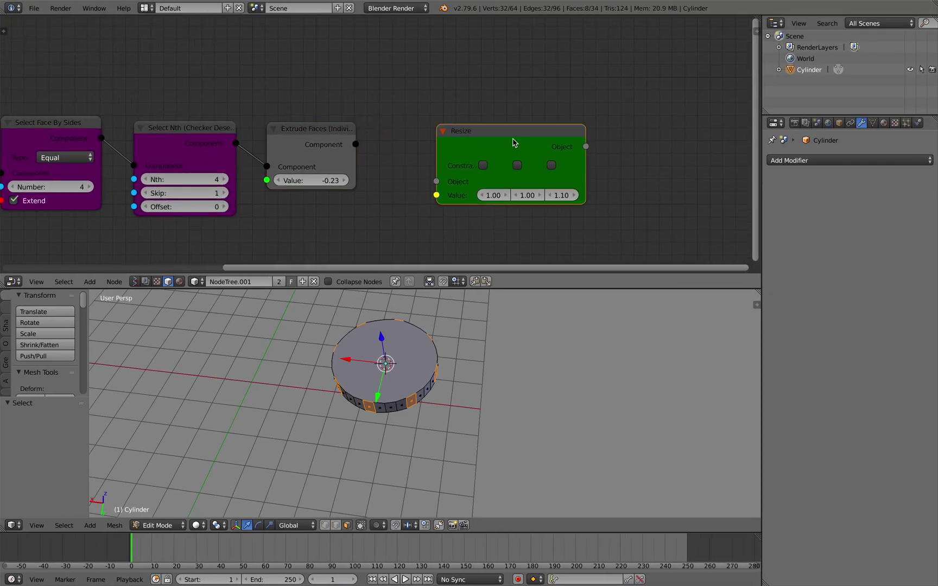
{"action": "left_click_drag", "start_coordinate": [506, 142], "coordinate": [570, 99]}
{"action": "key", "text": "shift+a"}
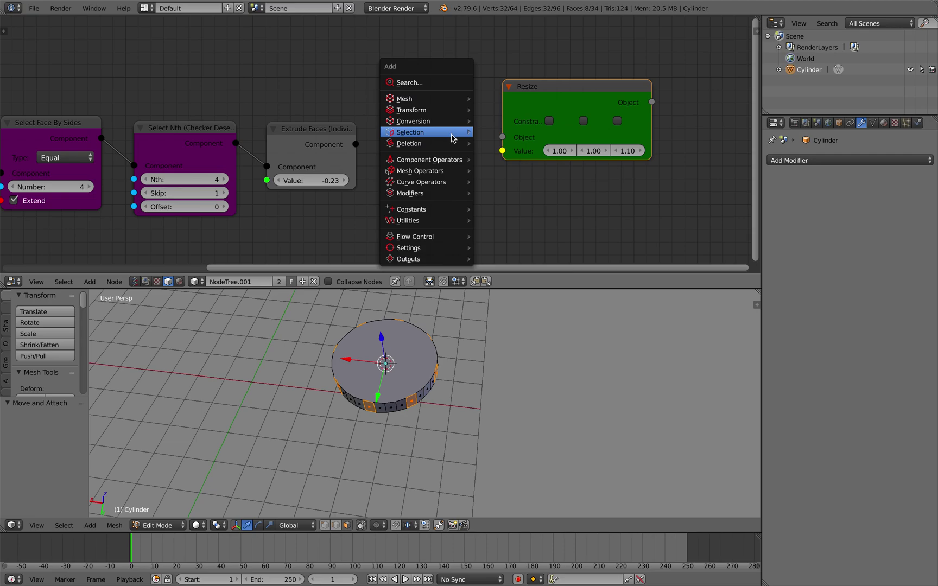
{"action": "mouse_move", "coordinate": [446, 159]}
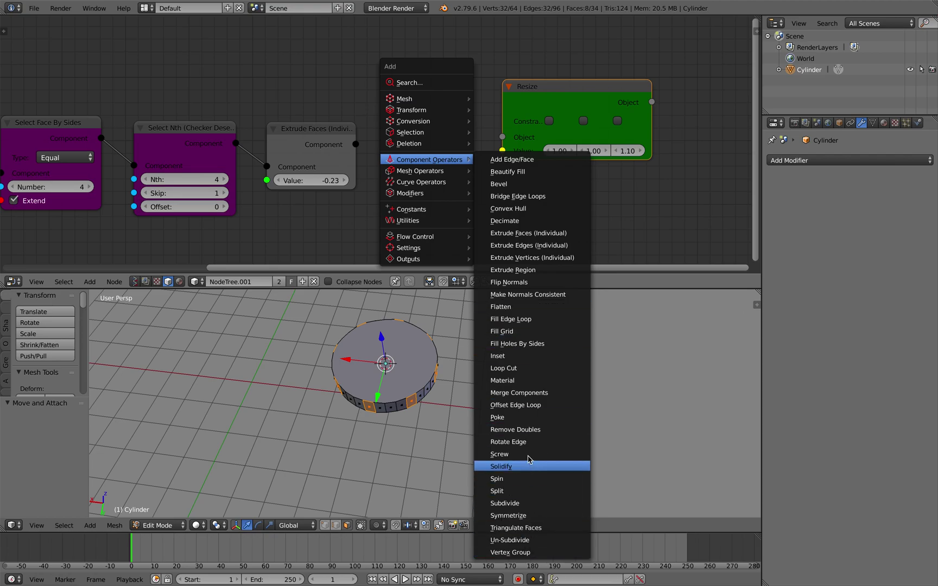
{"action": "left_click", "coordinate": [523, 358]}
{"action": "left_click", "coordinate": [386, 60]}
{"action": "left_click_drag", "start_coordinate": [356, 145], "coordinate": [357, 148]}
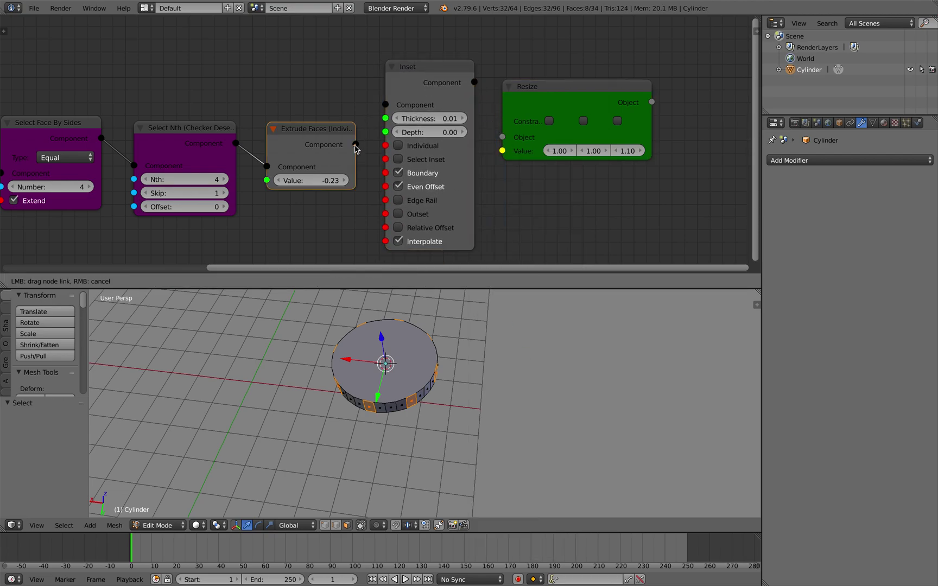
{"action": "left_click_drag", "start_coordinate": [389, 105], "coordinate": [389, 105]}
Delete the unlinked Resize node, reposition the Inset node and set its Thickness to 0.04.
{"action": "left_click", "coordinate": [537, 89]}
{"action": "key", "text": "x"}
{"action": "middle_click_drag", "start_coordinate": [470, 92], "coordinate": [511, 109]}
{"action": "left_click_drag", "start_coordinate": [476, 93], "coordinate": [482, 81]}
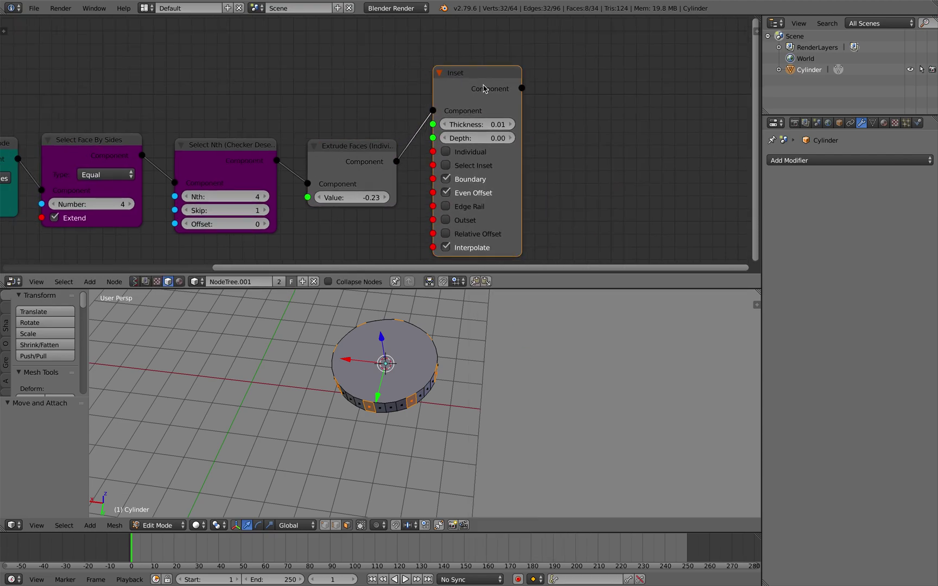
{"action": "left_click_drag", "start_coordinate": [494, 123], "coordinate": [504, 123]}
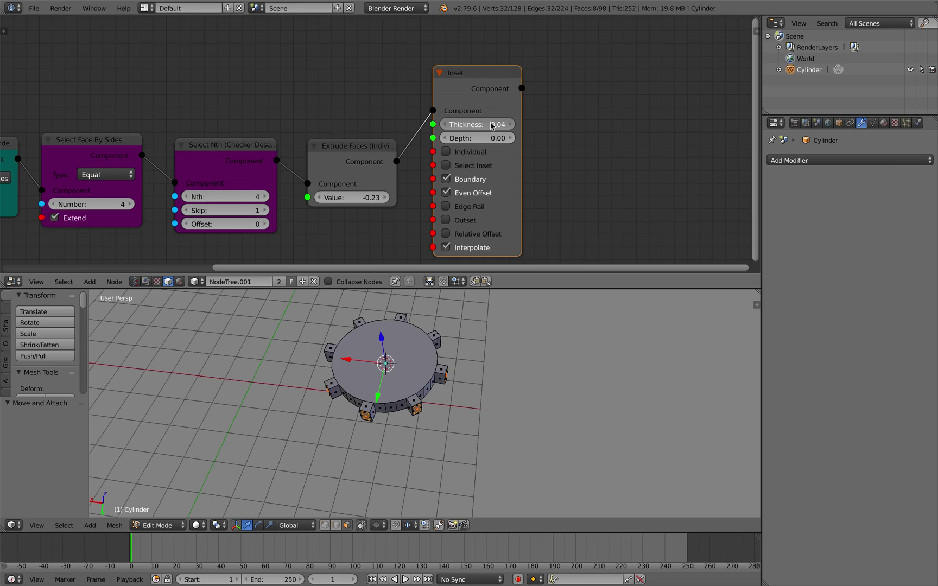
Try the Select Inset, Outset and Individual options of the Inset node.
{"action": "middle_click_drag", "start_coordinate": [547, 189], "coordinate": [546, 166]}
{"action": "scroll", "coordinate": [545, 165], "scroll_direction": "up", "scroll_amount": 1}
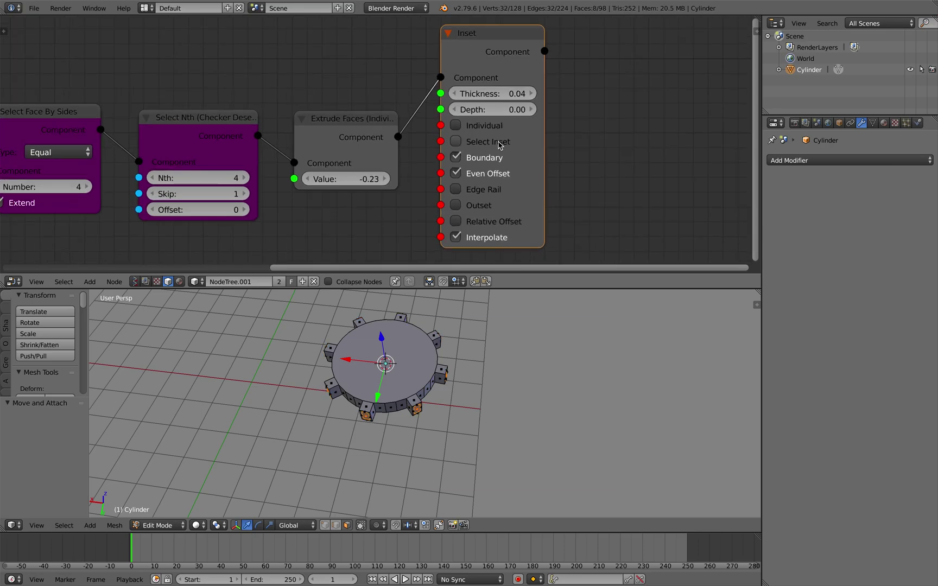
{"action": "left_click", "coordinate": [498, 145]}
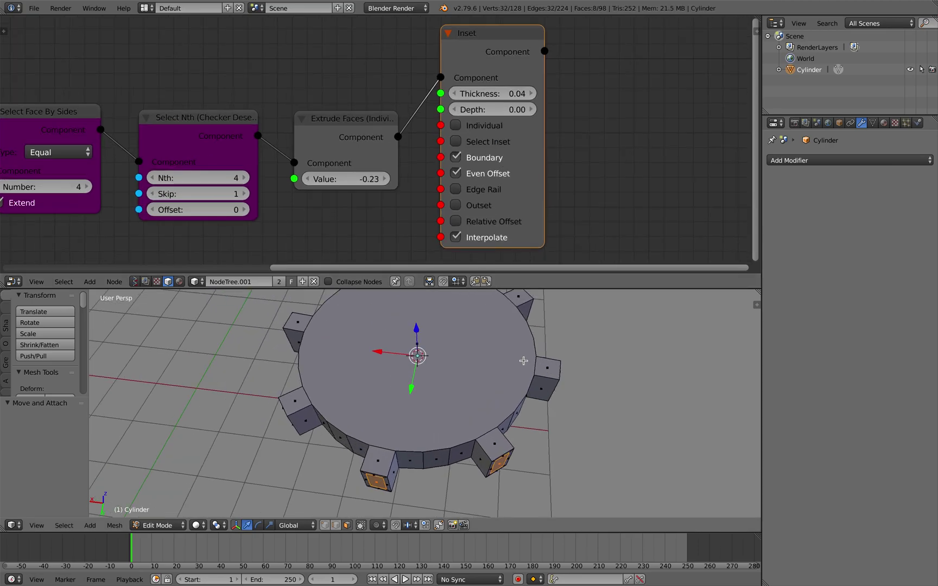
{"action": "left_click", "coordinate": [480, 144]}
{"action": "left_click", "coordinate": [481, 144]}
{"action": "left_click", "coordinate": [480, 144]}
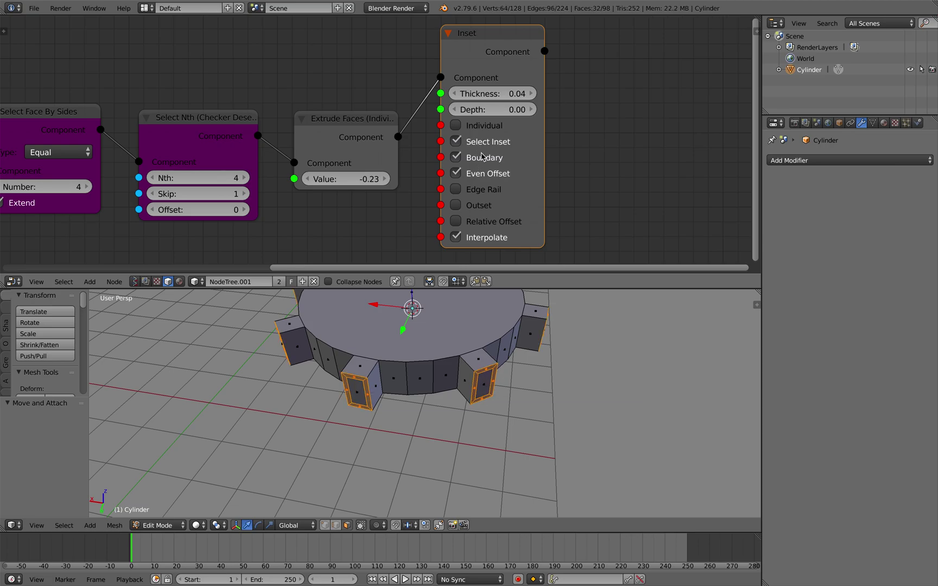
{"action": "middle_click_drag", "start_coordinate": [502, 323], "coordinate": [483, 437], "text": "shift"}
{"action": "scroll", "coordinate": [437, 362], "scroll_direction": "down", "scroll_amount": 2}
{"action": "middle_click_drag", "start_coordinate": [437, 362], "coordinate": [431, 349]}
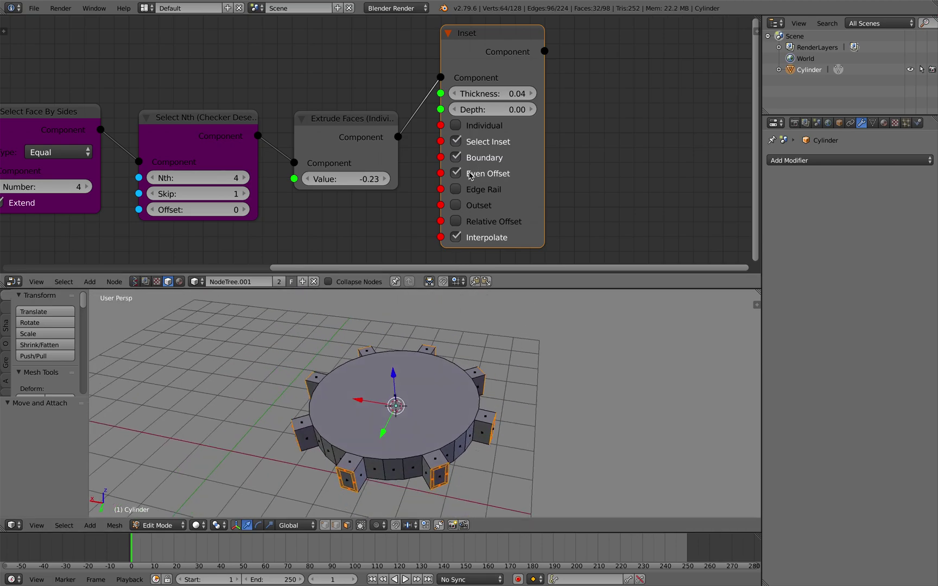
{"action": "left_click", "coordinate": [480, 142]}
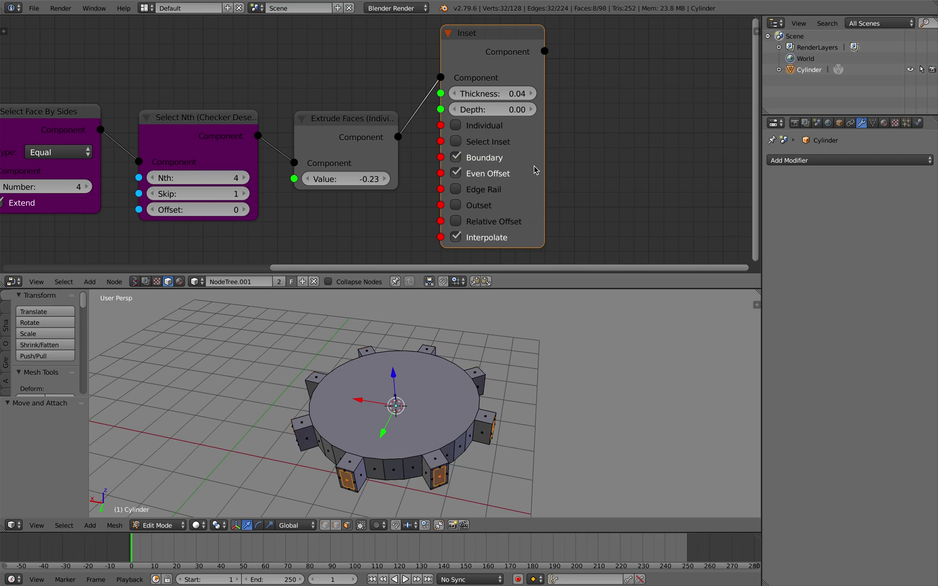
{"action": "left_click", "coordinate": [487, 205]}
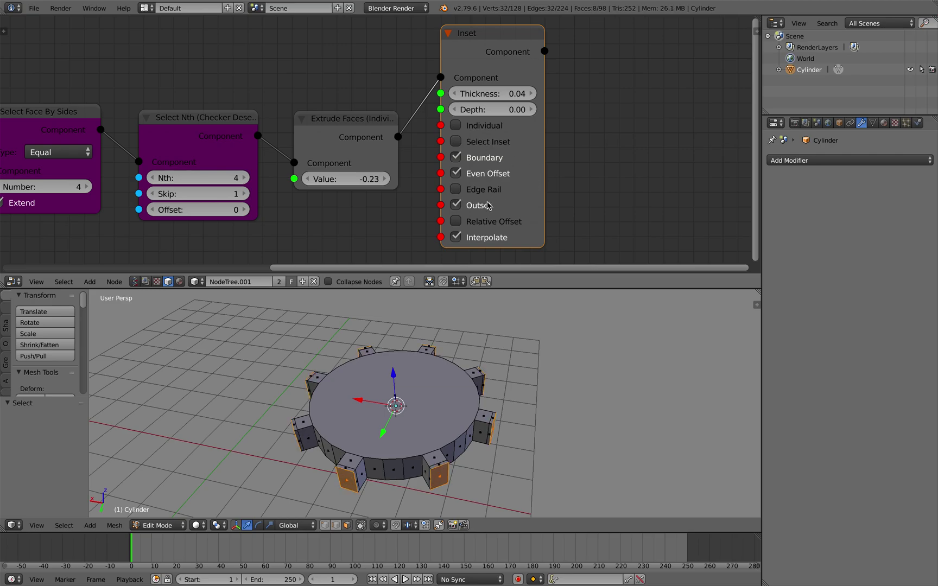
{"action": "left_click", "coordinate": [488, 205]}
{"action": "left_click", "coordinate": [496, 127]}
Set the Inset node's Thickness to 0.06 and Depth to 0.24, and save the file.
{"action": "mouse_move", "coordinate": [501, 94]}
{"action": "left_mouse_down"}
{"action": "mouse_move", "coordinate": [517, 93]}
{"action": "mouse_move", "coordinate": [502, 114]}
{"action": "left_mouse_up"}
{"action": "middle_click_drag", "start_coordinate": [507, 347], "coordinate": [488, 366]}
{"action": "key", "text": "ctrl+s"}
{"action": "left_click", "coordinate": [481, 382]}
Vary the Select Nth node's Nth value, trying 2 and ending at 6.
{"action": "scroll", "coordinate": [256, 209], "scroll_direction": "down", "scroll_amount": 1}
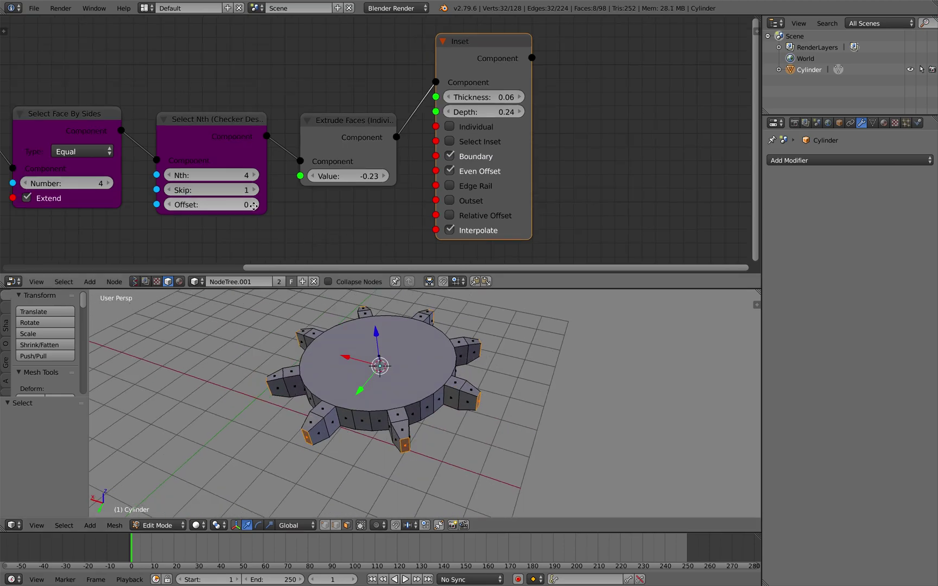
{"action": "middle_click_drag", "start_coordinate": [239, 212], "coordinate": [428, 201]}
{"action": "left_click_drag", "start_coordinate": [444, 167], "coordinate": [358, 165]}
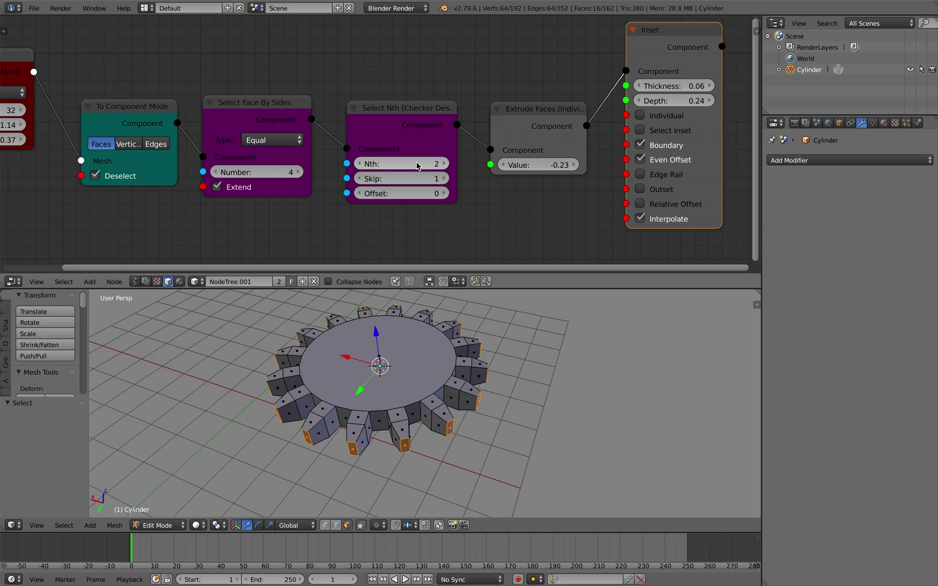
{"action": "left_click", "coordinate": [444, 163]}
{"action": "left_click", "coordinate": [443, 163]}
{"action": "left_click", "coordinate": [444, 164]}
{"action": "left_click", "coordinate": [444, 163]}
Set the Cylinder node's Vertices to 100.
{"action": "scroll", "coordinate": [219, 134], "scroll_direction": "down", "scroll_amount": 1}
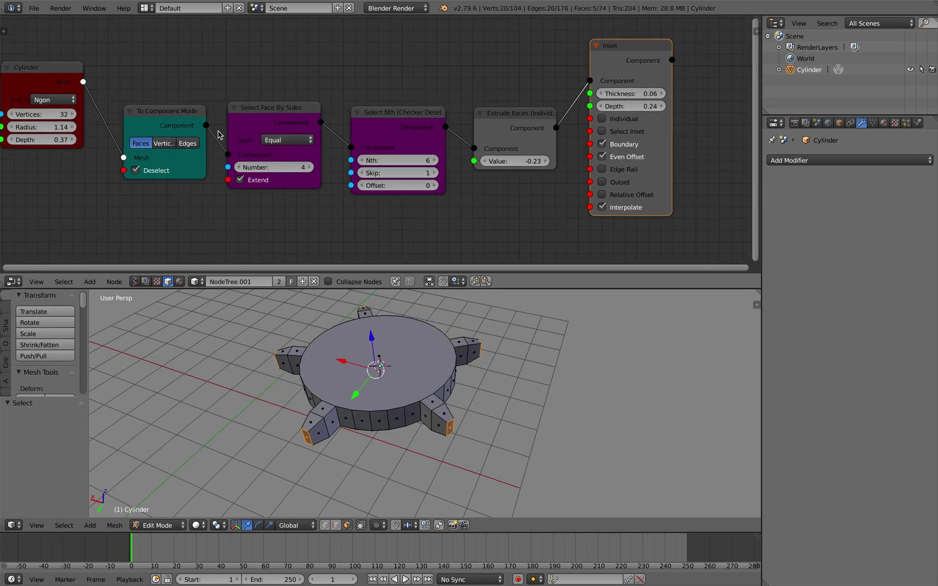
{"action": "middle_click_drag", "start_coordinate": [219, 135], "coordinate": [341, 146]}
{"action": "scroll", "coordinate": [246, 115], "scroll_direction": "up", "scroll_amount": 1}
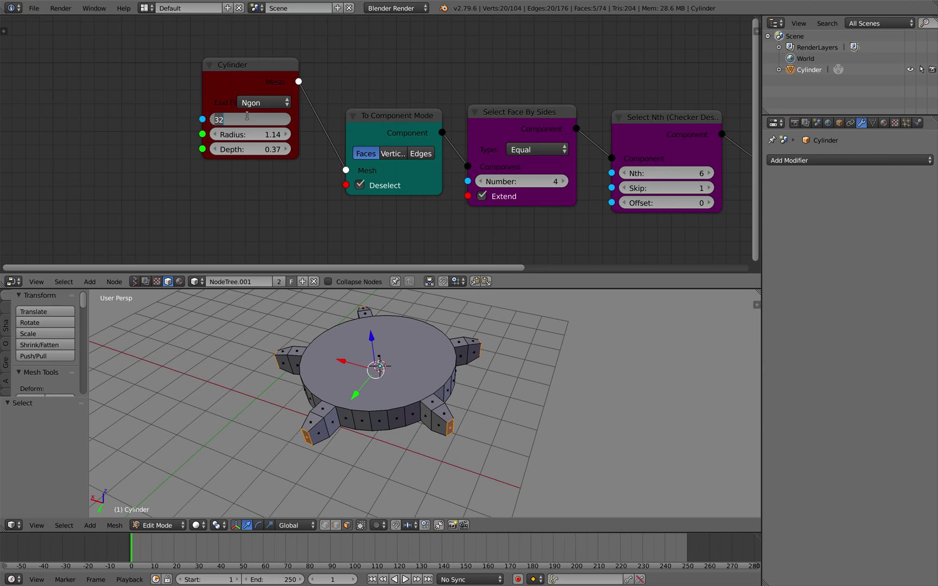
{"action": "key", "text": "Return"}
Try 20 as the Select Nth node's Nth value, and set it to 5.
{"action": "middle_click_drag", "start_coordinate": [472, 171], "coordinate": [357, 152]}
{"action": "scroll", "coordinate": [357, 153], "scroll_direction": "up", "scroll_amount": 2}
{"action": "left_click", "coordinate": [623, 153]}
{"action": "type", "text": "20"}
{"action": "key", "text": "Return"}
{"action": "middle_click_drag", "start_coordinate": [443, 379], "coordinate": [451, 359]}
{"action": "scroll", "coordinate": [524, 156], "scroll_direction": "down", "scroll_amount": 1}
{"action": "left_click", "coordinate": [589, 157]}
{"action": "type", "text": "5"}
{"action": "key", "text": "Return"}
{"action": "mouse_move", "coordinate": [546, 340]}
{"action": "middle_mouse_down"}
{"action": "mouse_move", "coordinate": [567, 345]}
{"action": "mouse_move", "coordinate": [553, 339]}
{"action": "middle_mouse_up"}
Set the Extrude Faces Value to -0.34 and the Inset Thickness to 0.02.
{"action": "middle_click_drag", "start_coordinate": [636, 190], "coordinate": [394, 184]}
{"action": "mouse_move", "coordinate": [489, 152]}
{"action": "left_mouse_down"}
{"action": "mouse_move", "coordinate": [530, 150]}
{"action": "mouse_move", "coordinate": [485, 148]}
{"action": "left_mouse_up"}
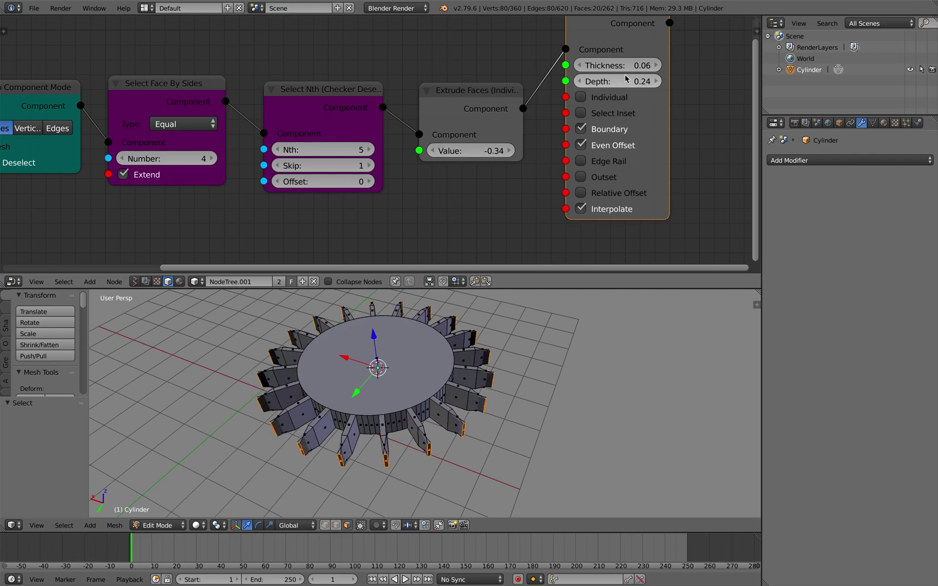
{"action": "left_click_drag", "start_coordinate": [631, 69], "coordinate": [622, 68]}
{"action": "mouse_move", "coordinate": [504, 373]}
{"action": "middle_mouse_down"}
{"action": "mouse_move", "coordinate": [549, 383]}
{"action": "mouse_move", "coordinate": [519, 373]}
{"action": "middle_mouse_up"}
Look through the available Component Operators, Transform and Conversion nodes for one to continue the tree with.
{"action": "middle_click_drag", "start_coordinate": [187, 124], "coordinate": [283, 104]}
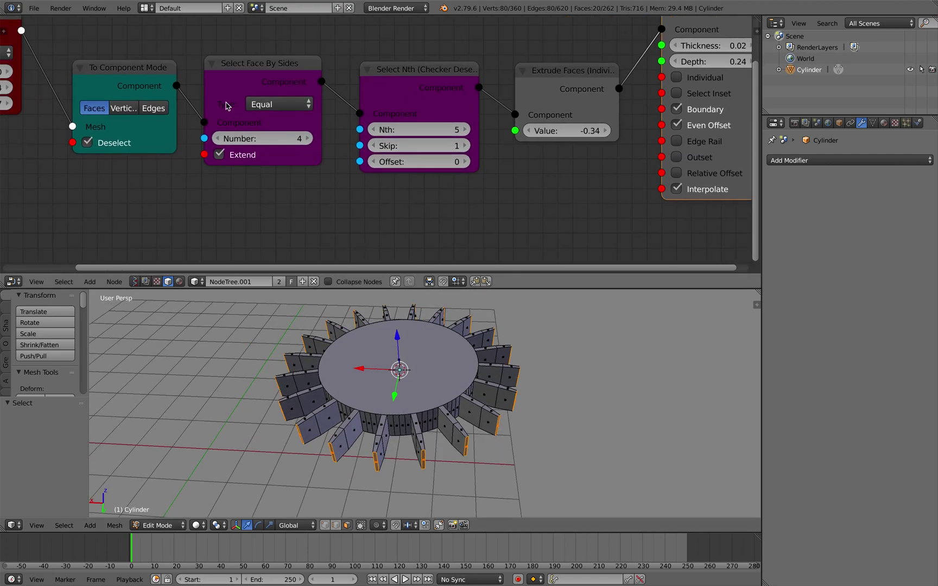
{"action": "middle_click_drag", "start_coordinate": [164, 112], "coordinate": [243, 142]}
{"action": "key", "text": "ctrl+Left"}
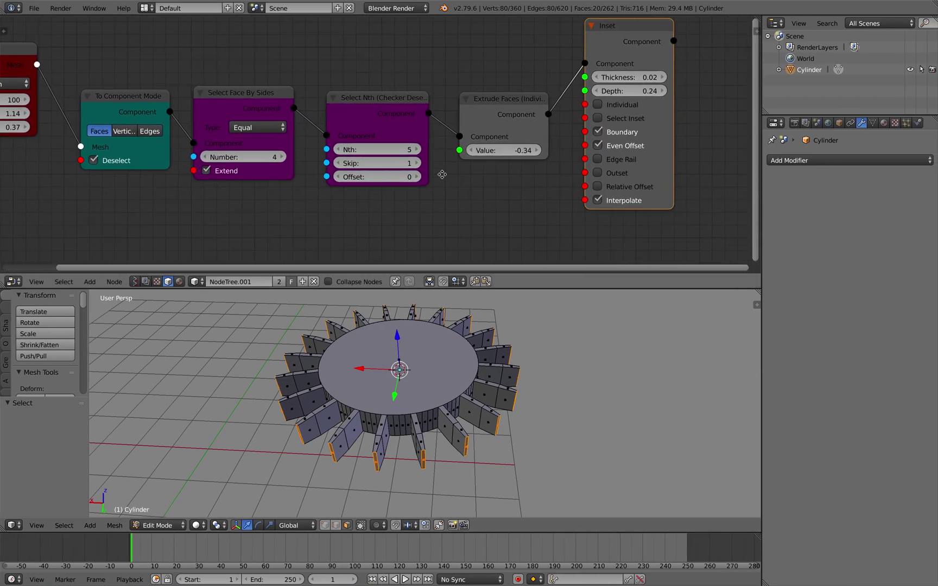
{"action": "key", "text": "shift+a"}
{"action": "left_click", "coordinate": [454, 128]}
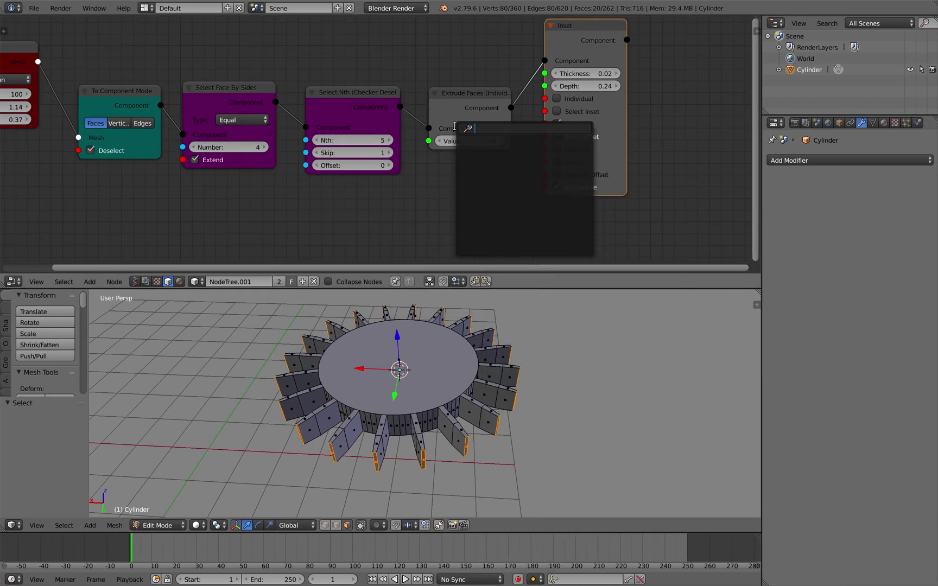
{"action": "key", "text": "Escape"}
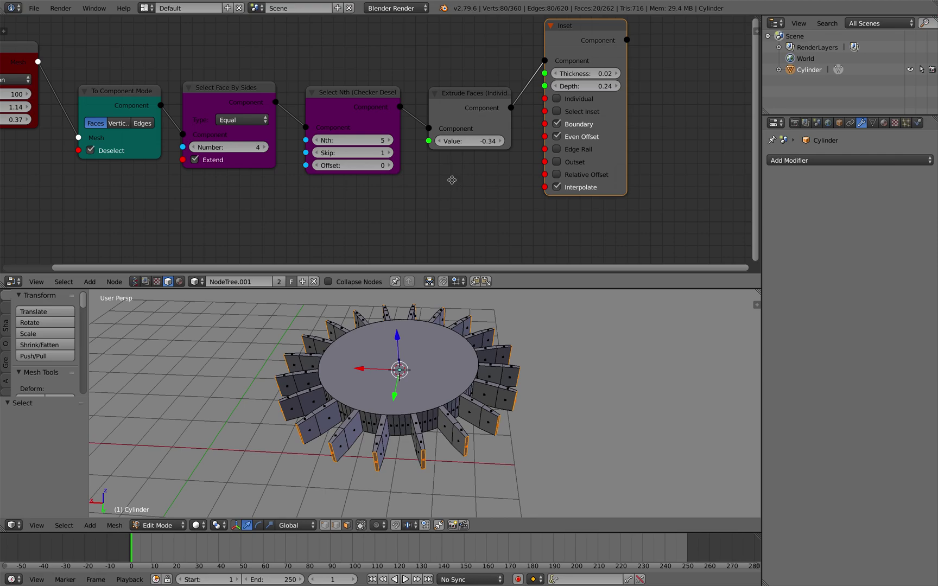
{"action": "middle_click_drag", "start_coordinate": [452, 179], "coordinate": [403, 209]}
{"action": "middle_click_drag", "start_coordinate": [368, 247], "coordinate": [327, 223]}
{"action": "key", "text": "shift+a"}
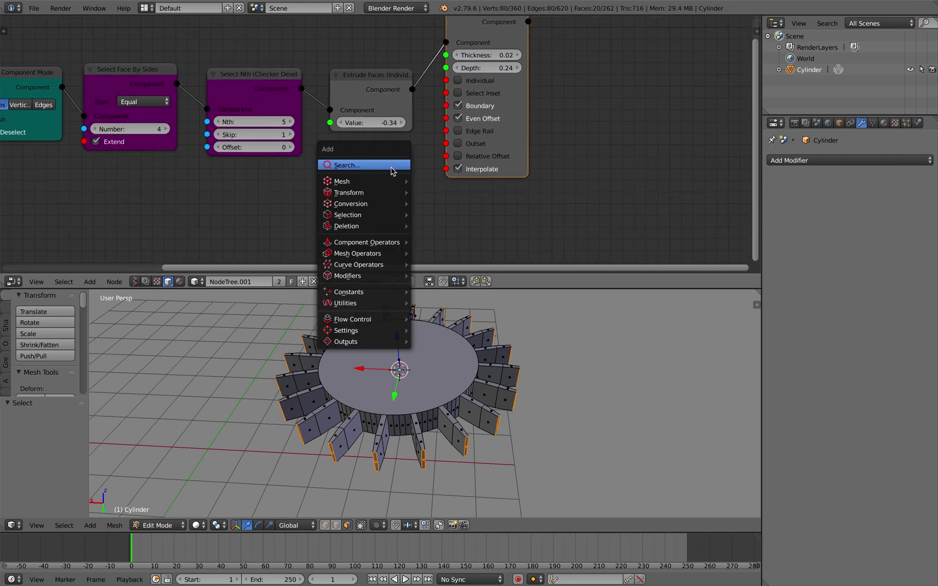
{"action": "mouse_move", "coordinate": [381, 251]}
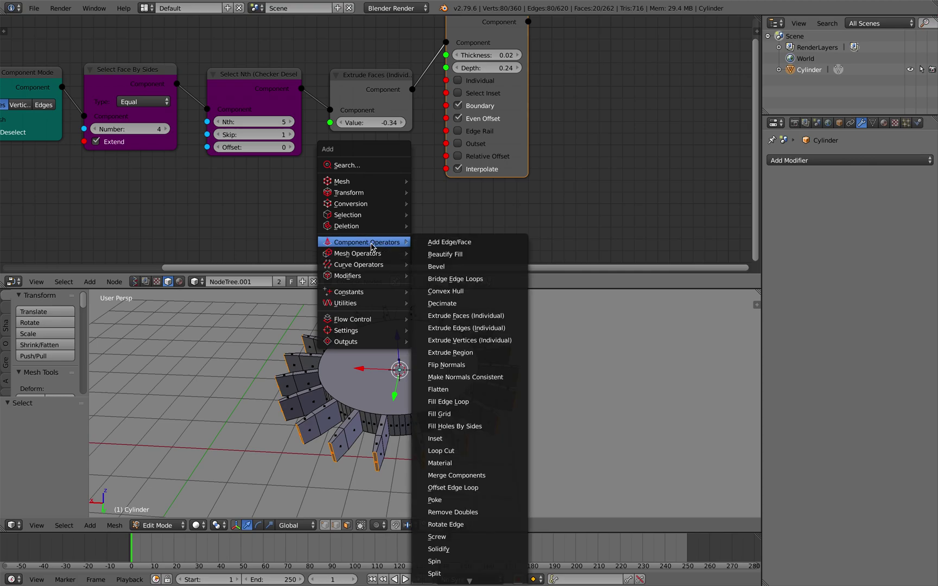
{"action": "middle_click_drag", "start_coordinate": [277, 207], "coordinate": [413, 210]}
{"action": "scroll", "coordinate": [401, 207], "scroll_direction": "down", "scroll_amount": 1}
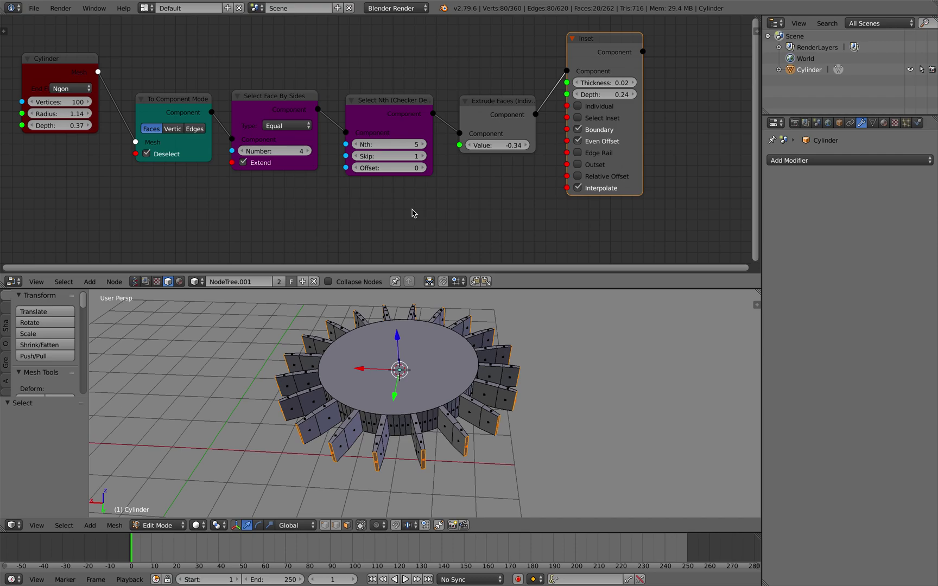
{"action": "middle_click_drag", "start_coordinate": [429, 215], "coordinate": [429, 216]}
{"action": "key", "text": "shift+a"}
{"action": "mouse_move", "coordinate": [429, 224]}
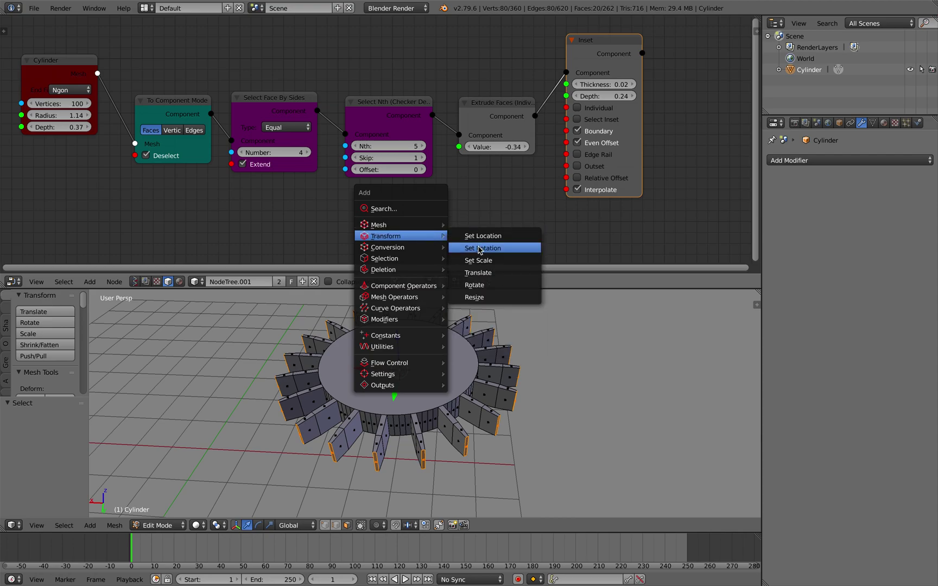
{"action": "mouse_move", "coordinate": [418, 249]}
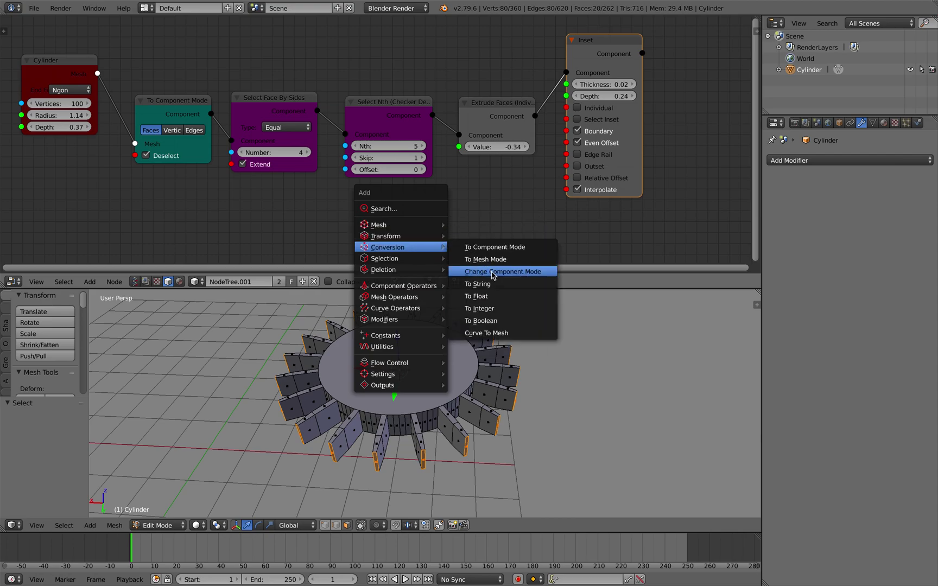
Move the Inset node closer to Extrude Faces, add a To Mesh Mode node and link the Inset output to it.
{"action": "left_click_drag", "start_coordinate": [469, 121], "coordinate": [458, 117]}
{"action": "left_click_drag", "start_coordinate": [604, 45], "coordinate": [576, 101]}
{"action": "scroll", "coordinate": [574, 102], "scroll_direction": "down", "scroll_amount": 1}
{"action": "middle_click_drag", "start_coordinate": [481, 78], "coordinate": [494, 69]}
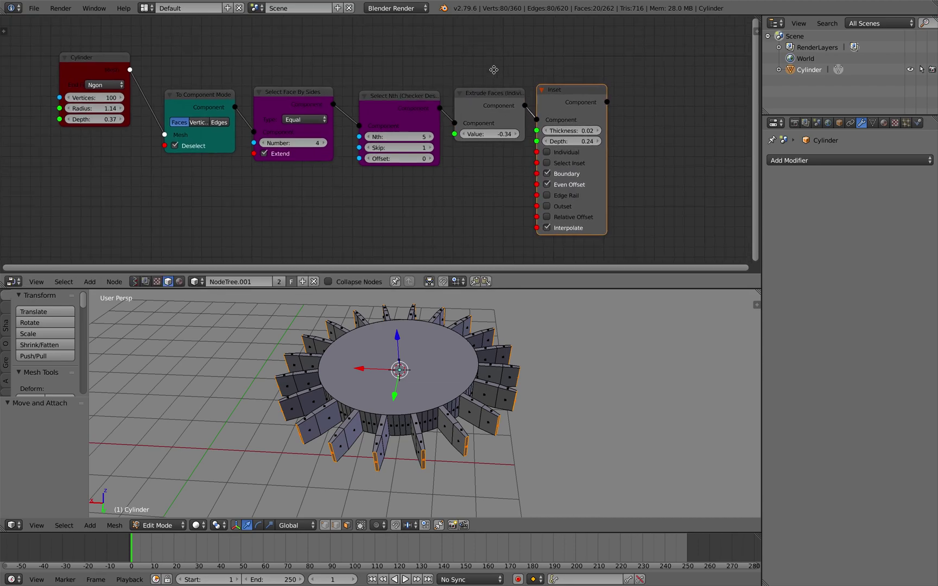
{"action": "middle_click_drag", "start_coordinate": [570, 91], "coordinate": [478, 103]}
{"action": "key", "text": "shift+a"}
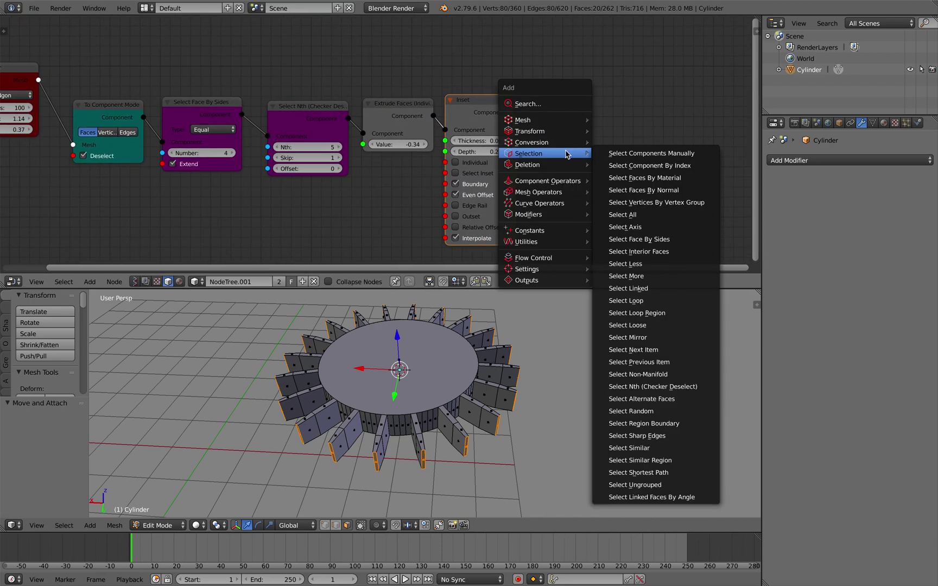
{"action": "mouse_move", "coordinate": [565, 142]}
{"action": "left_click", "coordinate": [636, 154]}
{"action": "left_click_drag", "start_coordinate": [516, 113], "coordinate": [577, 127]}
Tidy the positions of the Cylinder, Inset and To Mesh Mode nodes, and save the file.
{"action": "key", "text": "g"}
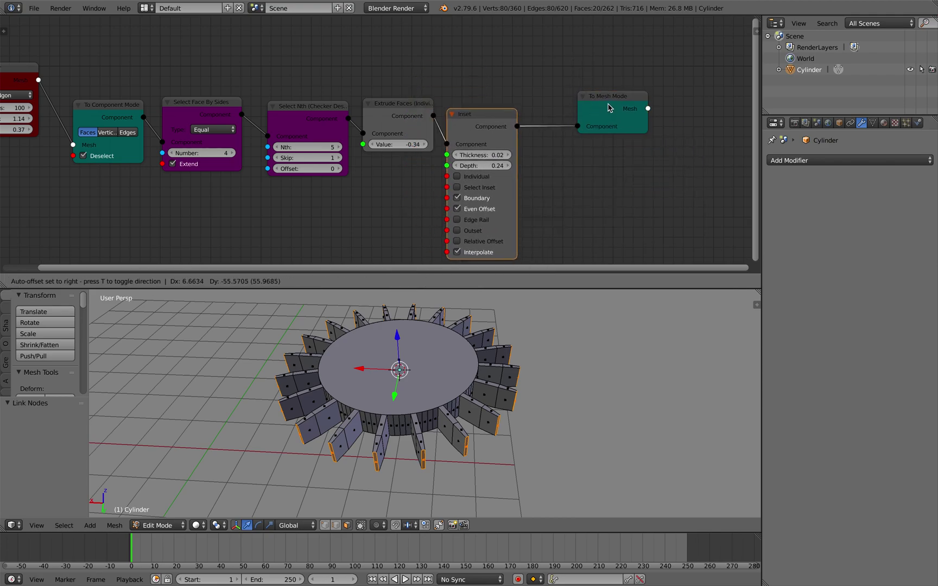
{"action": "left_click", "coordinate": [600, 96]}
{"action": "left_click", "coordinate": [596, 93]}
{"action": "key", "text": "Home"}
{"action": "left_click_drag", "start_coordinate": [95, 74], "coordinate": [109, 63]}
{"action": "left_click_drag", "start_coordinate": [618, 70], "coordinate": [628, 71]}
{"action": "middle_click_drag", "start_coordinate": [611, 90], "coordinate": [594, 83]}
{"action": "left_click", "coordinate": [622, 73]}
{"action": "middle_click_drag", "start_coordinate": [683, 59], "coordinate": [566, 73]}
{"action": "key", "text": "ctrl+s"}
{"action": "left_click", "coordinate": [567, 73]}
Add a Refresh Mesh Output node, link the To Mesh Mode output to it and refresh the mesh.
{"action": "key", "text": "shift+a"}
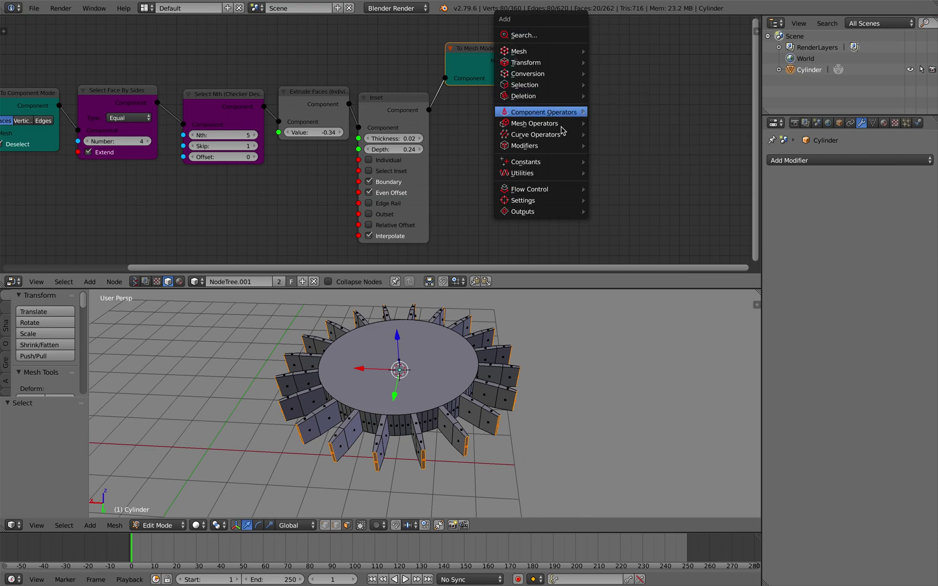
{"action": "mouse_move", "coordinate": [548, 211]}
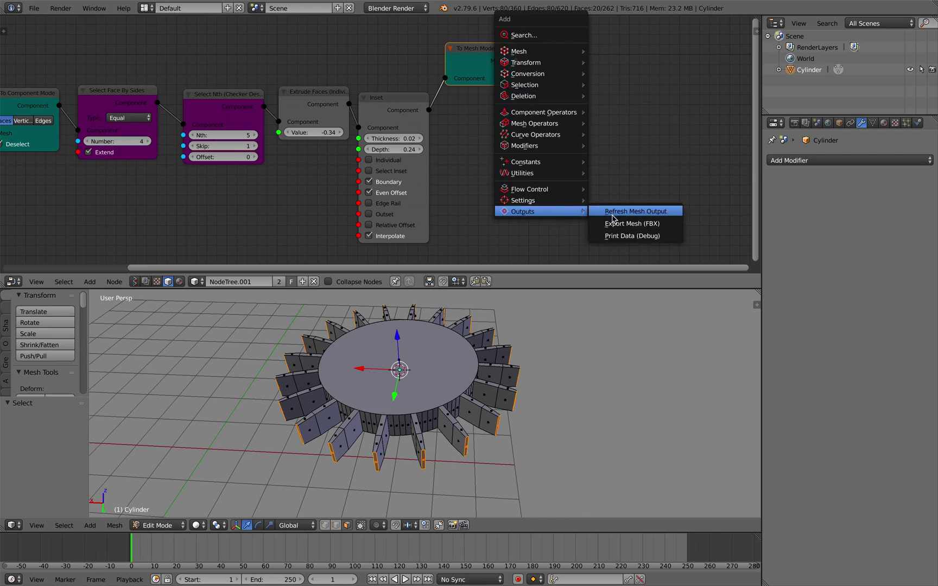
{"action": "left_click", "coordinate": [612, 211]}
{"action": "left_click", "coordinate": [575, 81]}
{"action": "left_click_drag", "start_coordinate": [516, 60], "coordinate": [558, 95]}
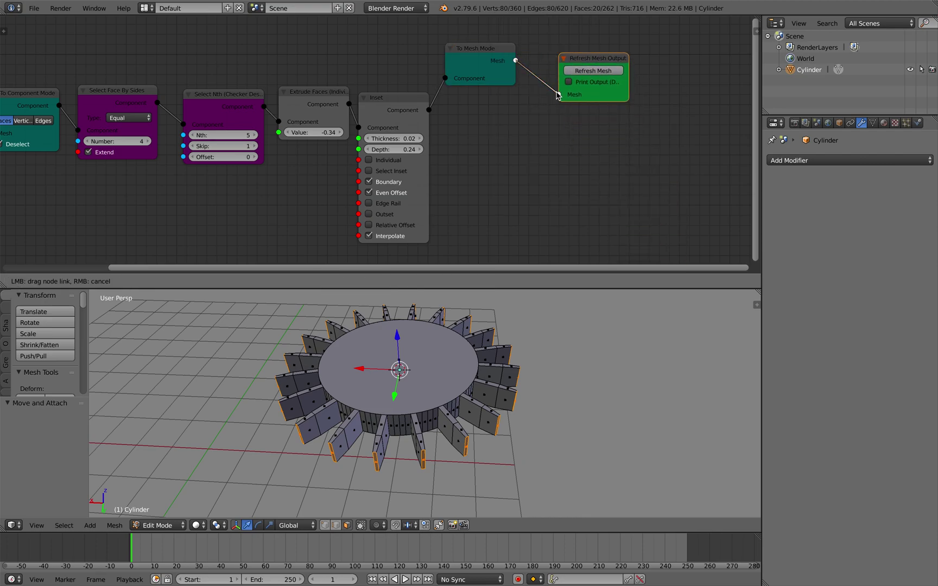
{"action": "left_click", "coordinate": [581, 71]}
Try a level 2 Subdivision Surface modifier on the cylinder and remove it.
{"action": "key", "text": "ctrl+2"}
{"action": "middle_click_drag", "start_coordinate": [539, 341], "coordinate": [453, 367]}
{"action": "key", "text": "ctrl+z"}
{"action": "key", "text": "ctrl+2"}
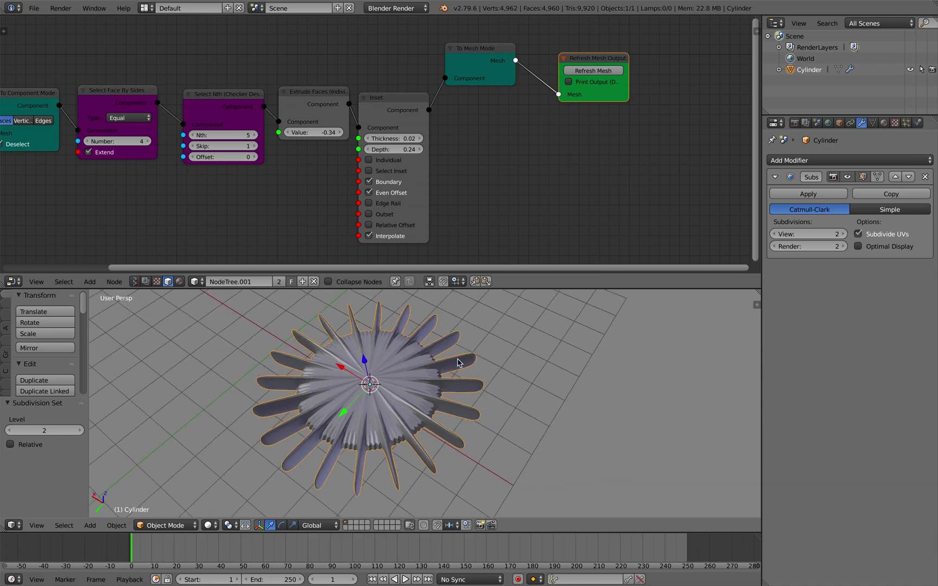
{"action": "left_click", "coordinate": [926, 178]}
Line up the Inset and To Mesh Mode nodes with the chain and enable Print Output on the Refresh Mesh Output node.
{"action": "middle_click_drag", "start_coordinate": [378, 156], "coordinate": [435, 150]}
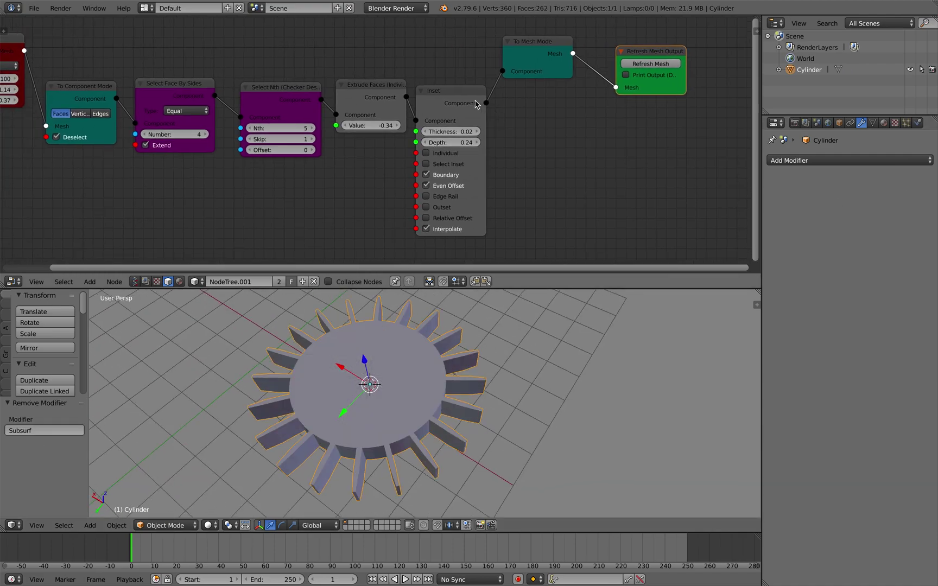
{"action": "left_click_drag", "start_coordinate": [473, 101], "coordinate": [477, 85]}
{"action": "left_click_drag", "start_coordinate": [526, 42], "coordinate": [545, 57]}
{"action": "left_click", "coordinate": [661, 64]}
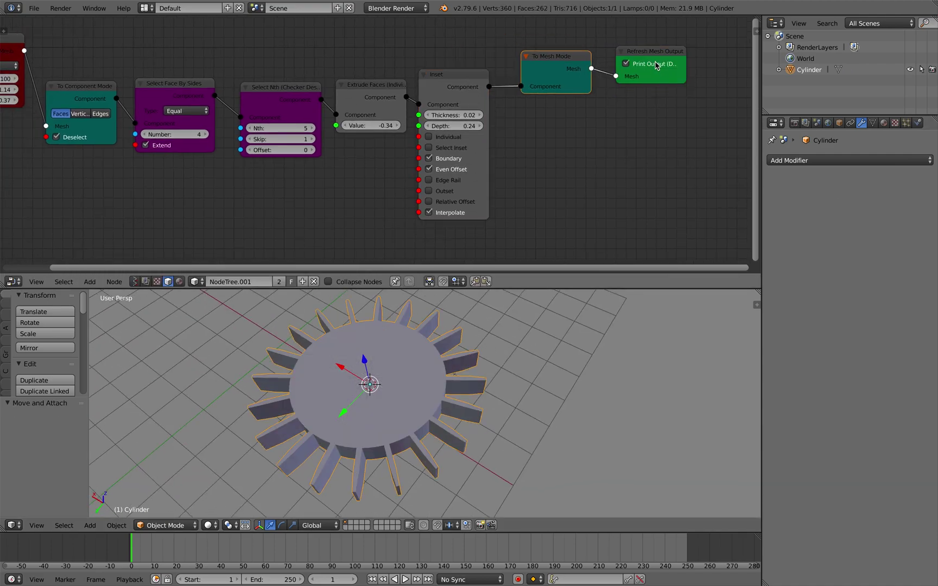
Save the file over the existing sorcar_firsttime_002.blend with the whole node chain in view.
{"action": "key", "text": "Home"}
{"action": "key", "text": "ctrl+s"}
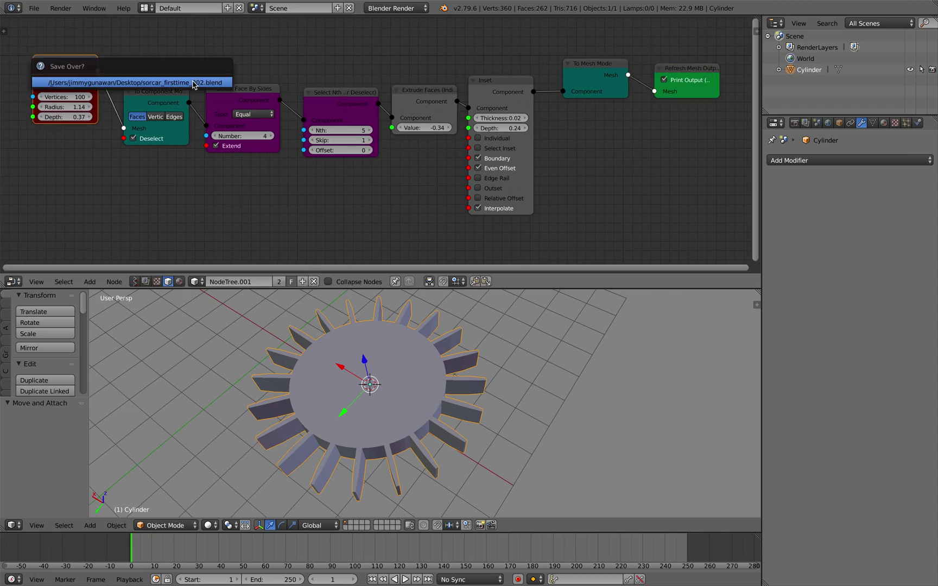
{"action": "left_click", "coordinate": [194, 84]}
{"action": "middle_click_drag", "start_coordinate": [403, 187], "coordinate": [353, 176]}
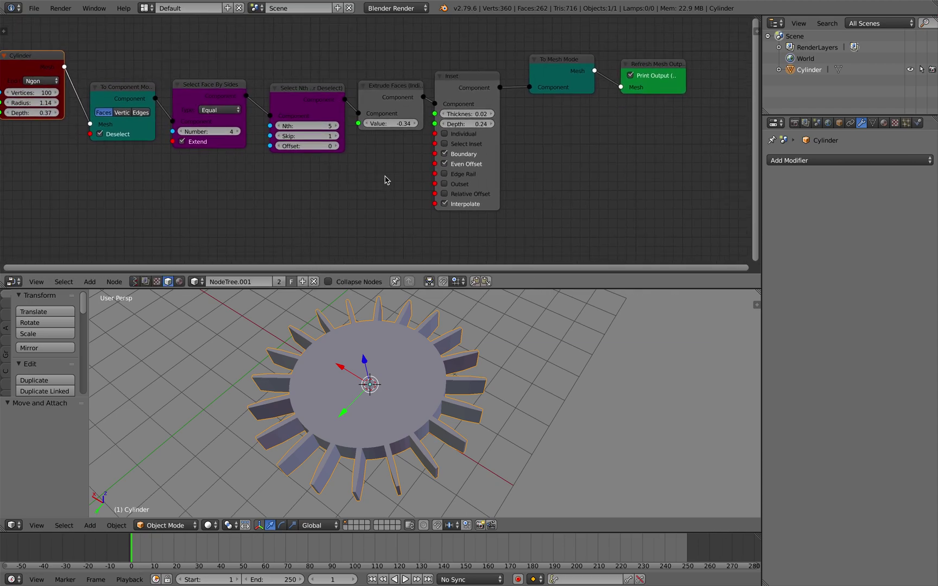
{"action": "middle_click_drag", "start_coordinate": [569, 159], "coordinate": [541, 161]}
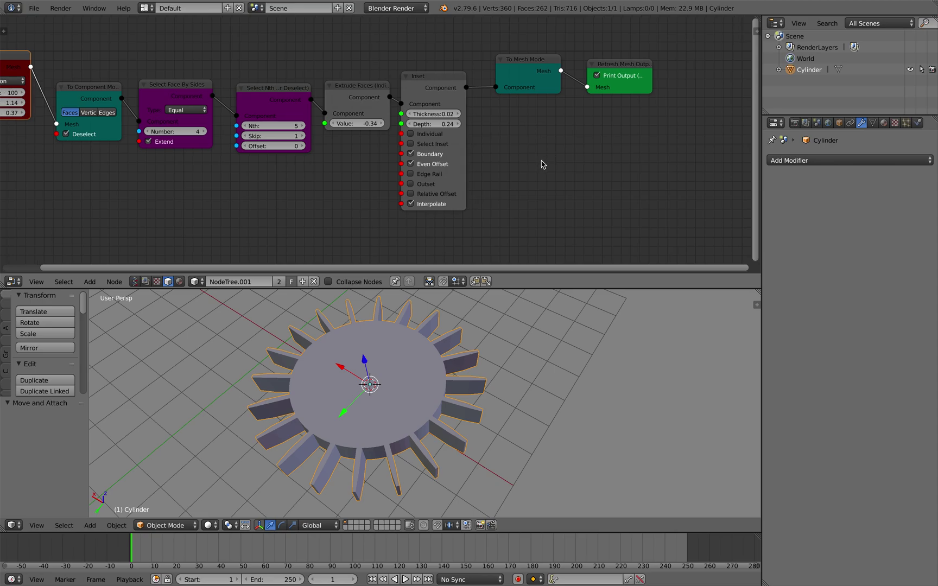
{"action": "mouse_move", "coordinate": [516, 4]}
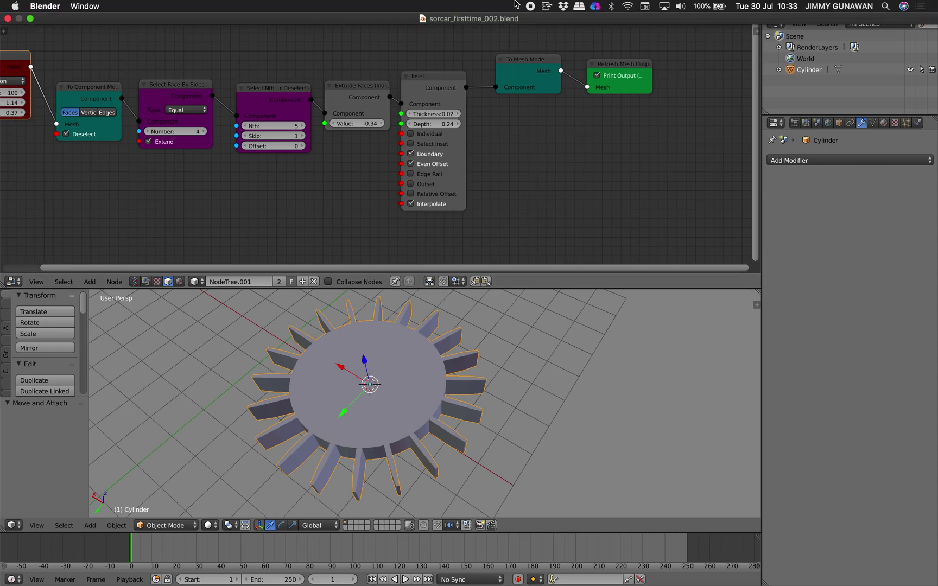
{"action": "middle_click_drag", "start_coordinate": [491, 145], "coordinate": [565, 151]}
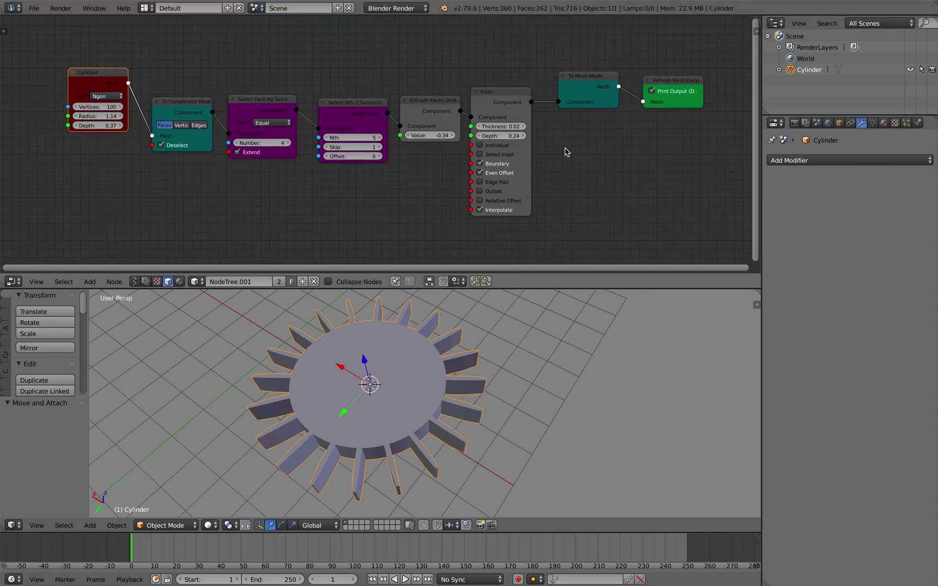
Switch to the browser and review the Sorcar GitHub page, the Blender Artists thread and the YouTube video's description.
{"action": "key", "text": "ctrl+Right"}
{"action": "scroll", "coordinate": [559, 145], "scroll_direction": "up", "scroll_amount": 10}
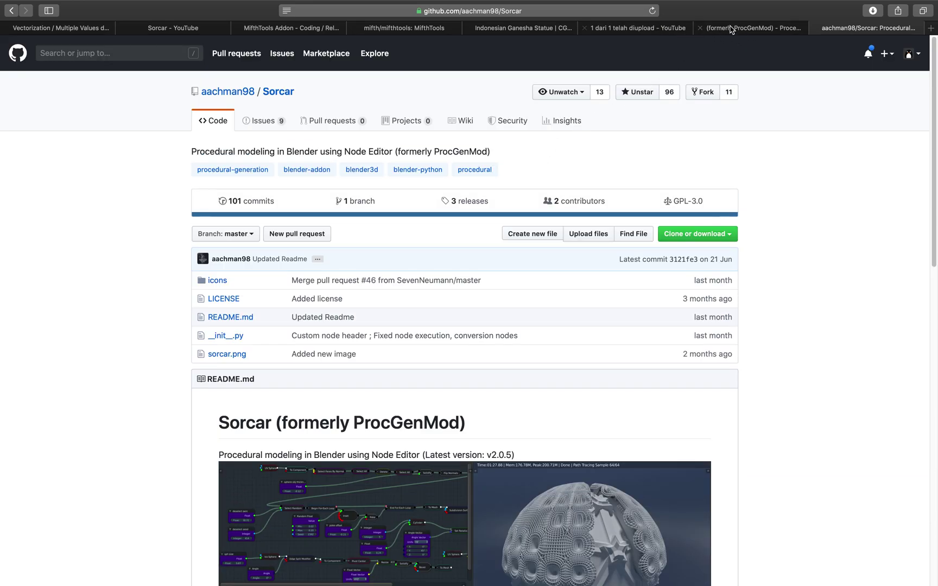
{"action": "left_click", "coordinate": [731, 29]}
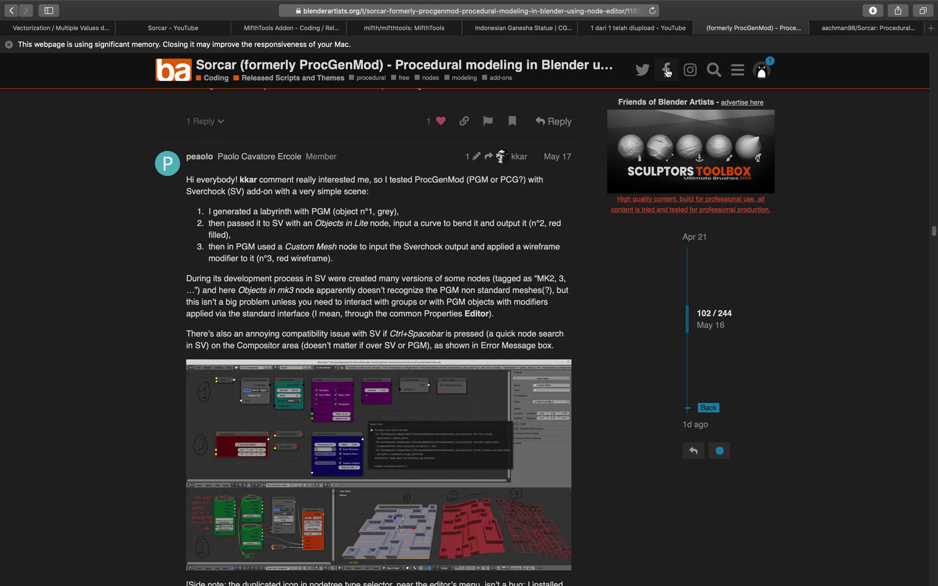
{"action": "left_click", "coordinate": [661, 31]}
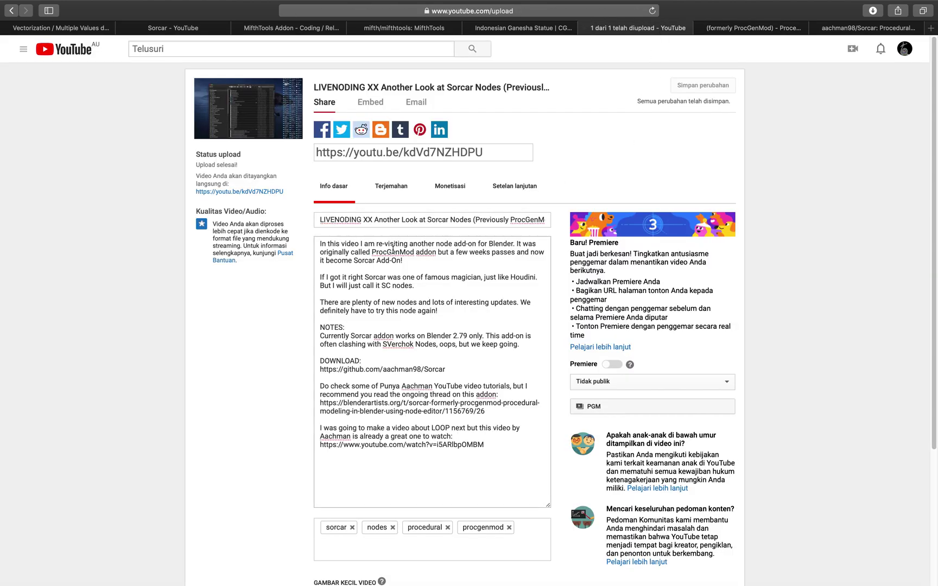
{"action": "left_click", "coordinate": [836, 31]}
{"action": "left_click", "coordinate": [624, 30]}
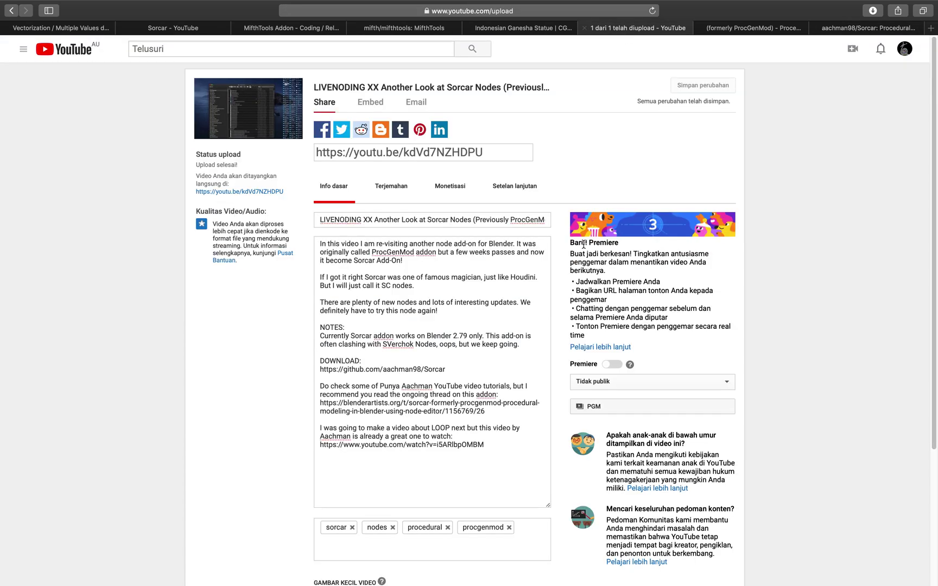
{"action": "left_click", "coordinate": [836, 28]}
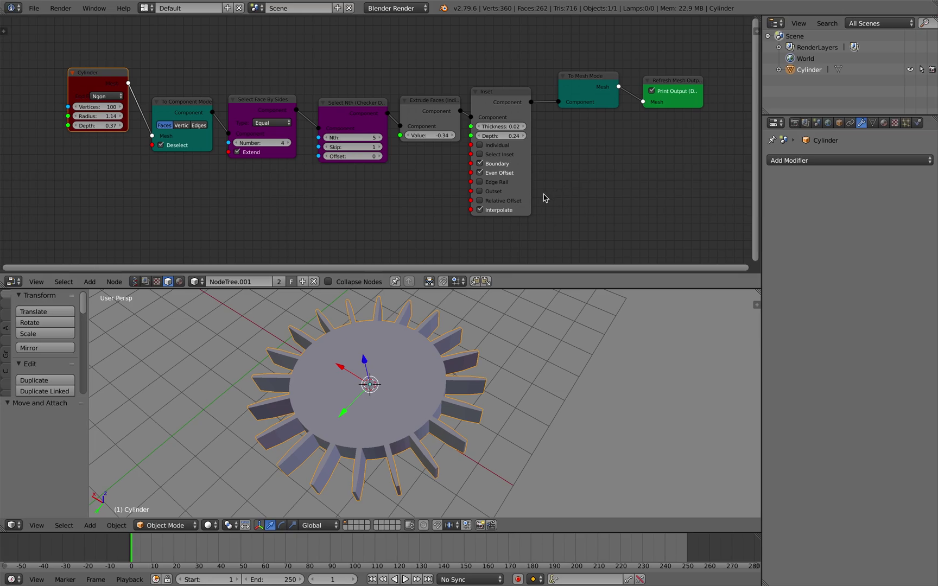
Return to Blender and examine the finned cylinder from several angles along with its node chain.
{"action": "middle_click_drag", "start_coordinate": [520, 353], "coordinate": [499, 332]}
{"action": "scroll", "coordinate": [386, 220], "scroll_direction": "down", "scroll_amount": 1}
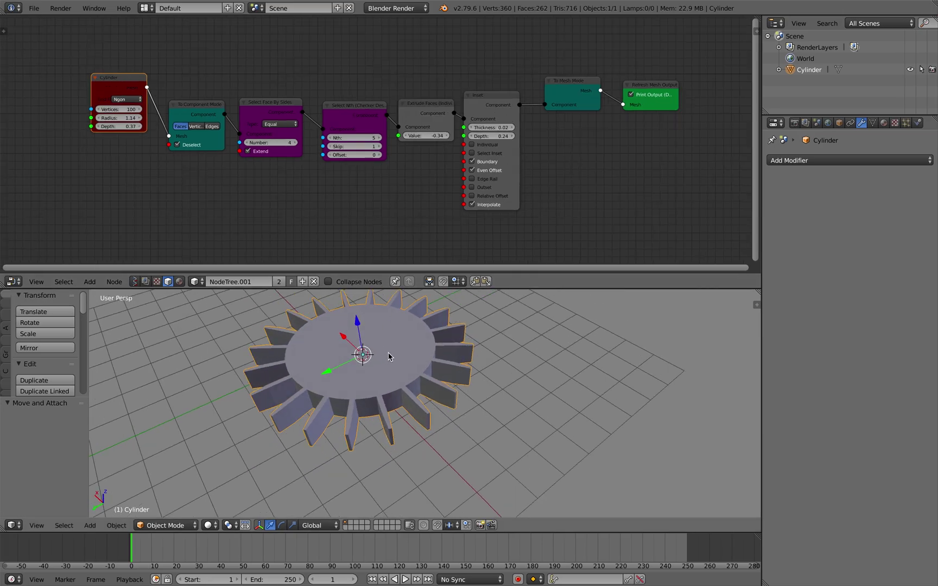
{"action": "scroll", "coordinate": [266, 173], "scroll_direction": "up", "scroll_amount": 1}
{"action": "scroll", "coordinate": [356, 167], "scroll_direction": "up", "scroll_amount": 1}
{"action": "middle_click_drag", "start_coordinate": [415, 325], "coordinate": [477, 360]}
{"action": "middle_click_drag", "start_coordinate": [477, 306], "coordinate": [458, 371]}
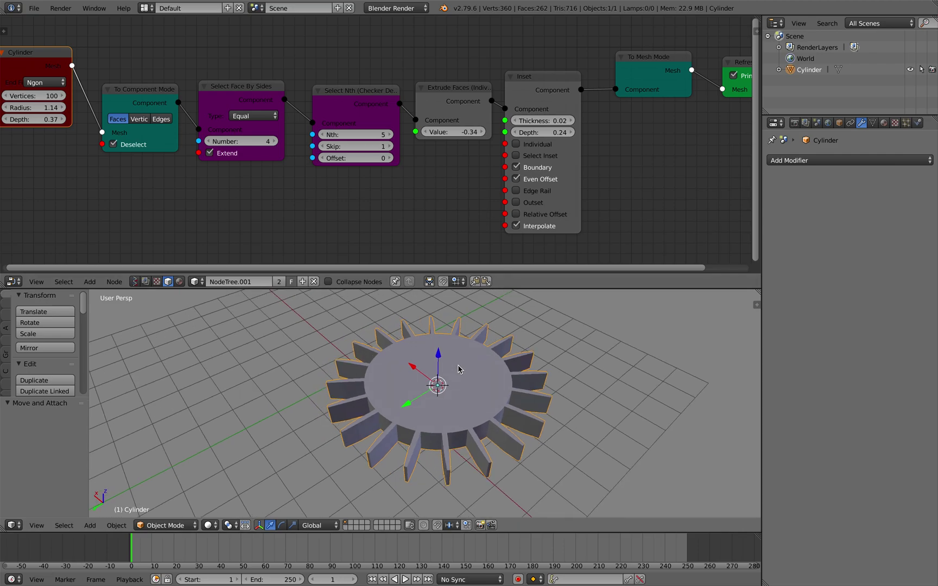
{"action": "scroll", "coordinate": [413, 191], "scroll_direction": "down", "scroll_amount": 1}
{"action": "left_click", "coordinate": [97, 71]}
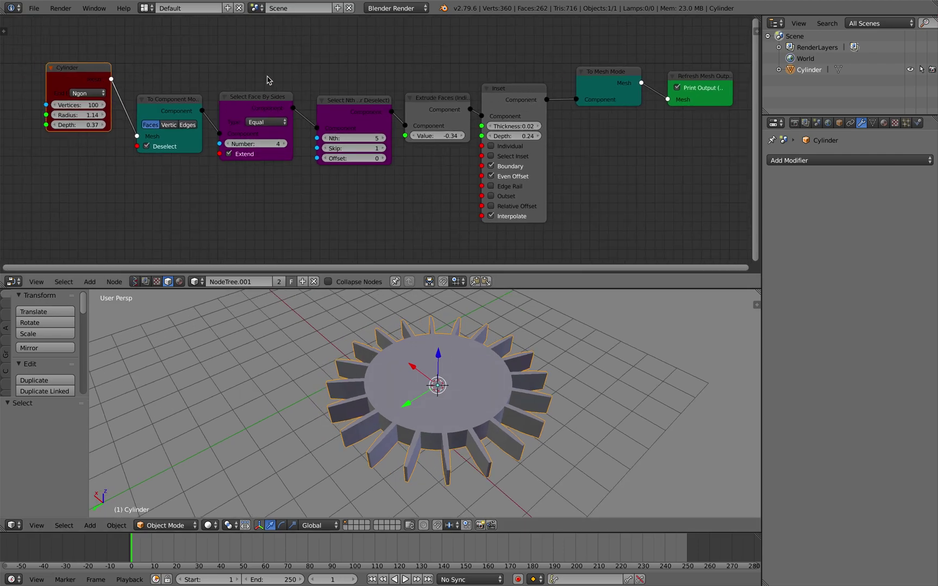
Look through the Sorcar node categories available to add, including Flow Control and Settings, without adding a node.
{"action": "key", "text": "shift+a"}
{"action": "mouse_move", "coordinate": [265, 159]}
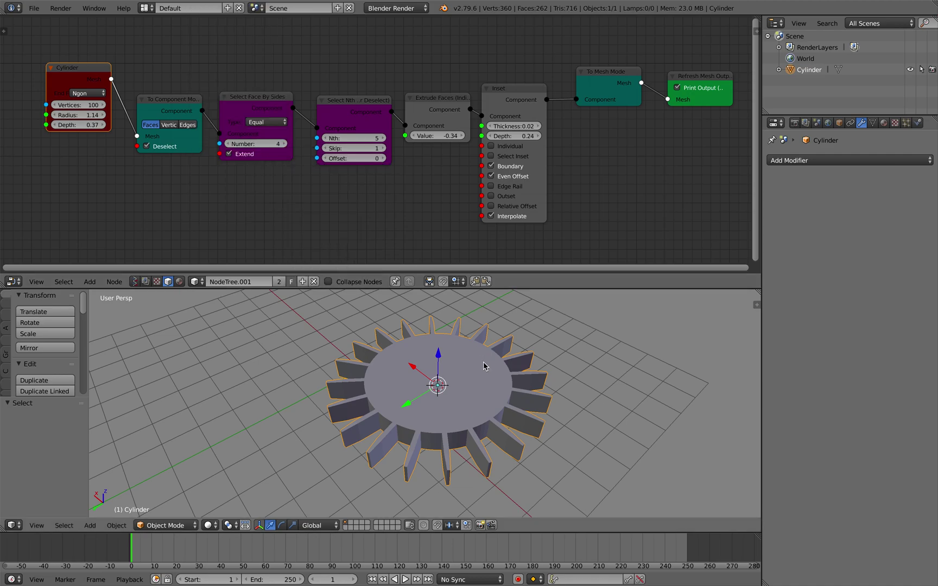
{"action": "middle_click_drag", "start_coordinate": [486, 366], "coordinate": [487, 370]}
{"action": "middle_click_drag", "start_coordinate": [392, 346], "coordinate": [454, 371]}
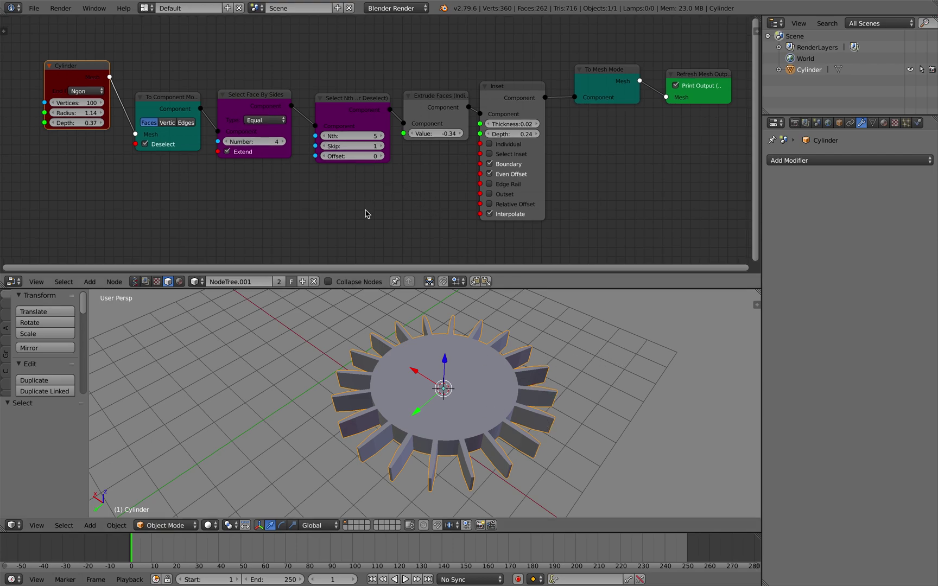
{"action": "key", "text": "shift+a"}
{"action": "mouse_move", "coordinate": [368, 195]}
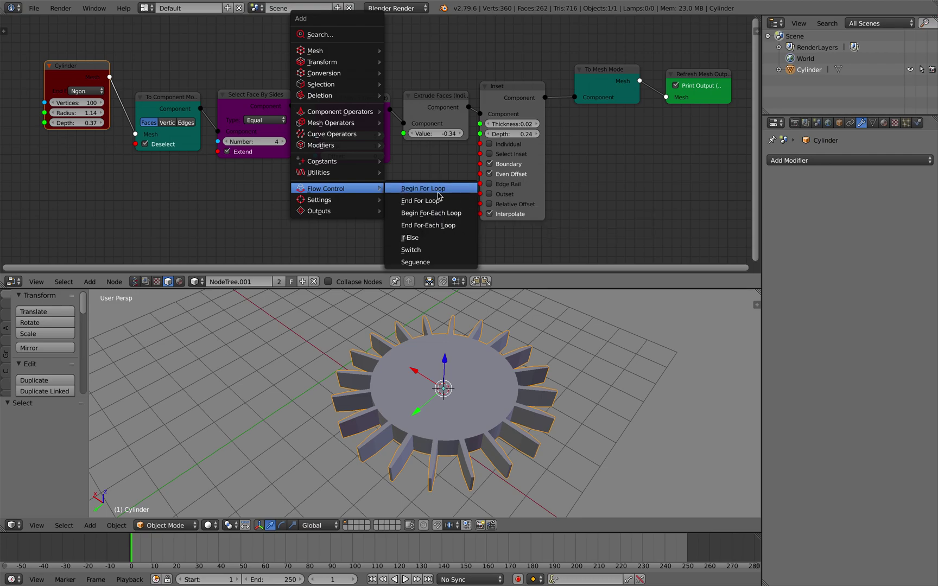
{"action": "mouse_move", "coordinate": [370, 167]}
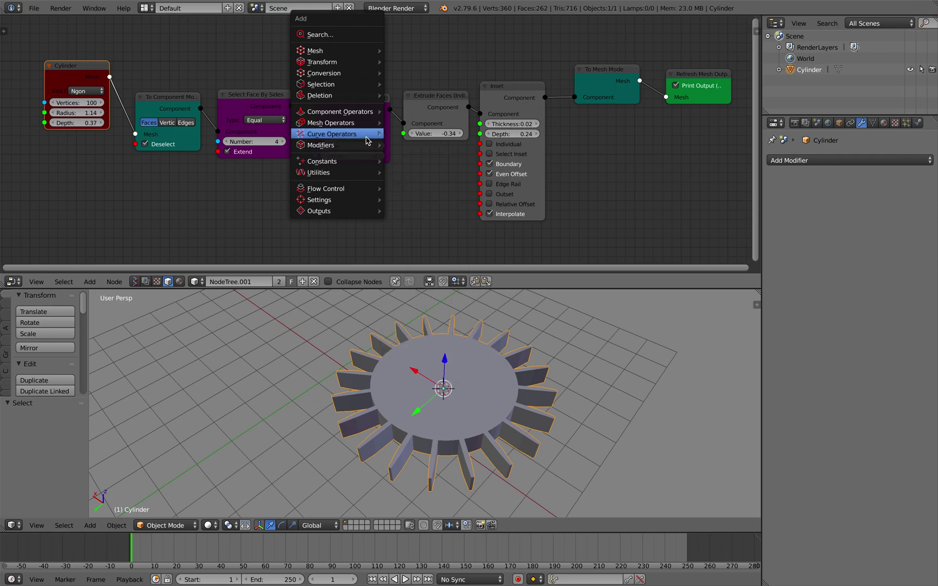
{"action": "mouse_move", "coordinate": [364, 126]}
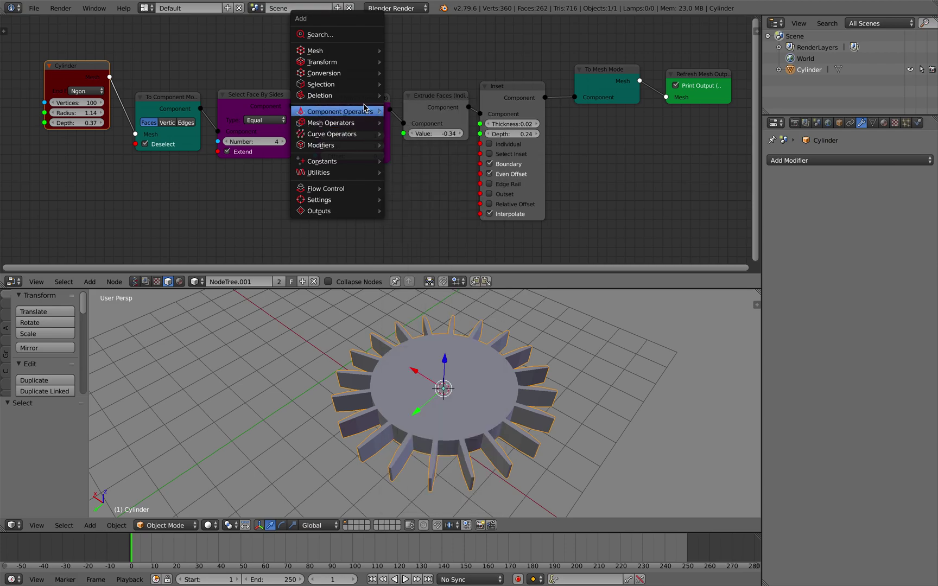
{"action": "mouse_move", "coordinate": [361, 74]}
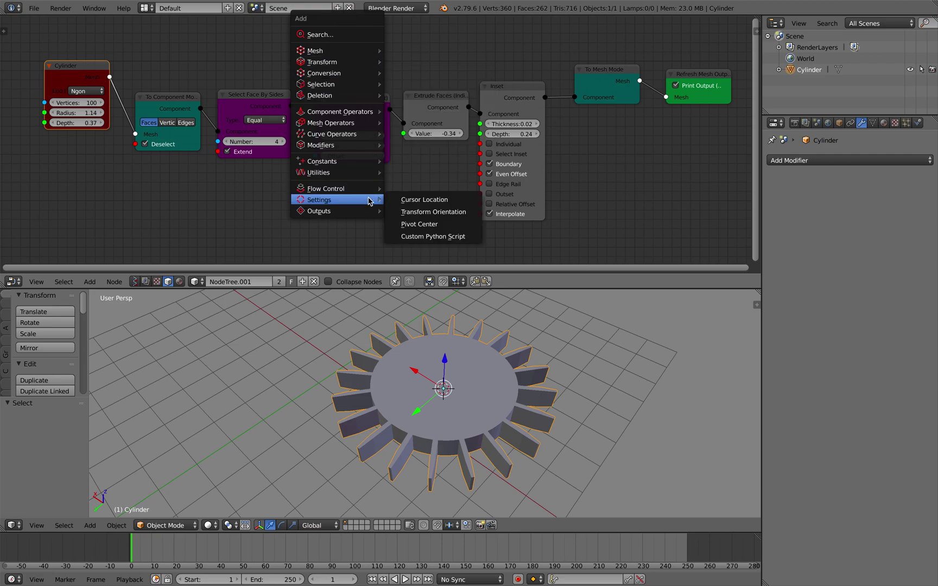
{"action": "scroll", "coordinate": [573, 183], "scroll_direction": "down", "scroll_amount": 2}
{"action": "middle_click_drag", "start_coordinate": [567, 182], "coordinate": [552, 192]}
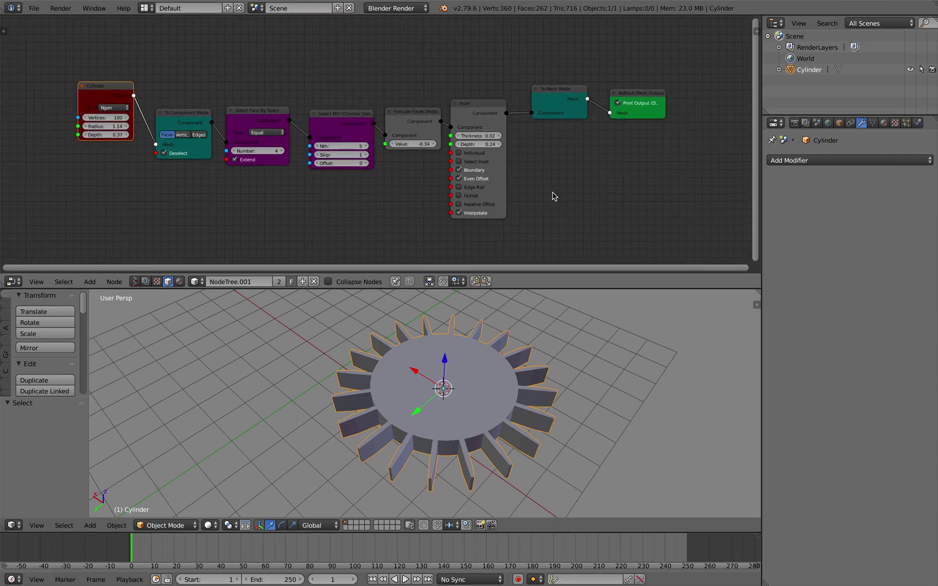